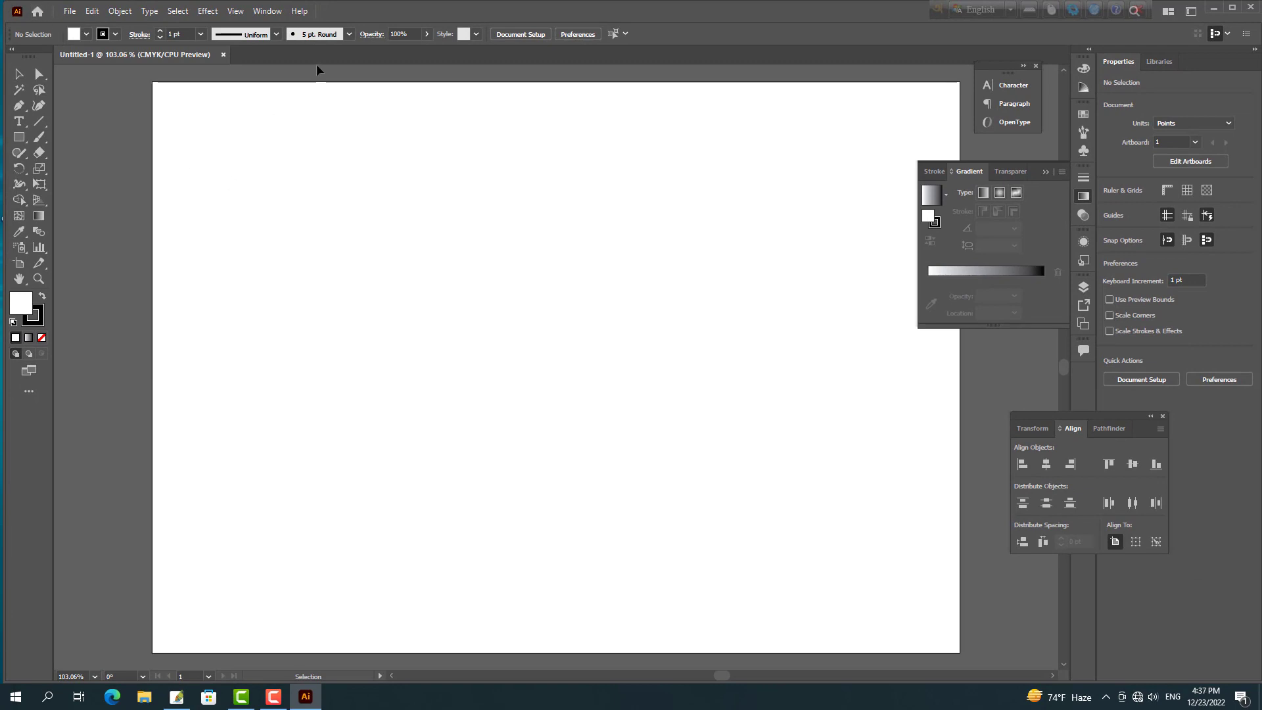
Show the document rulers and set their units to pixels.
{"action": "key", "text": "ctrl+r"}
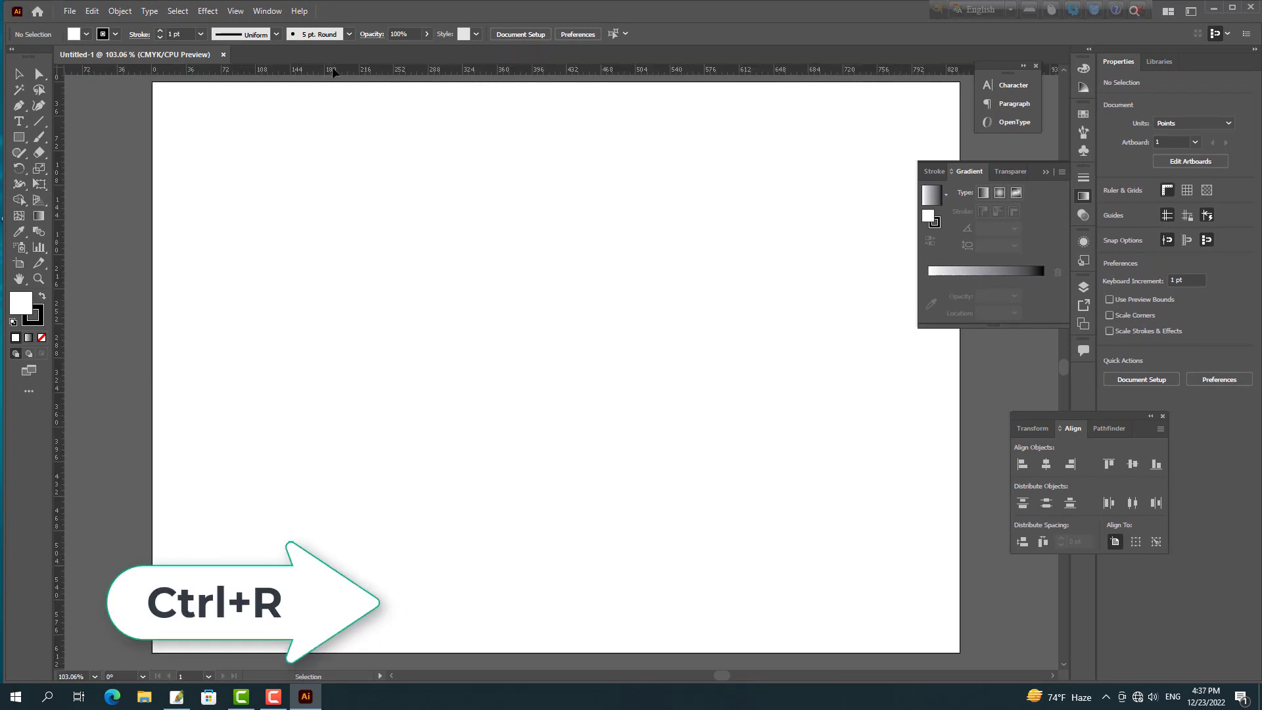
{"action": "right_click", "coordinate": [333, 70]}
{"action": "left_click", "coordinate": [356, 77]}
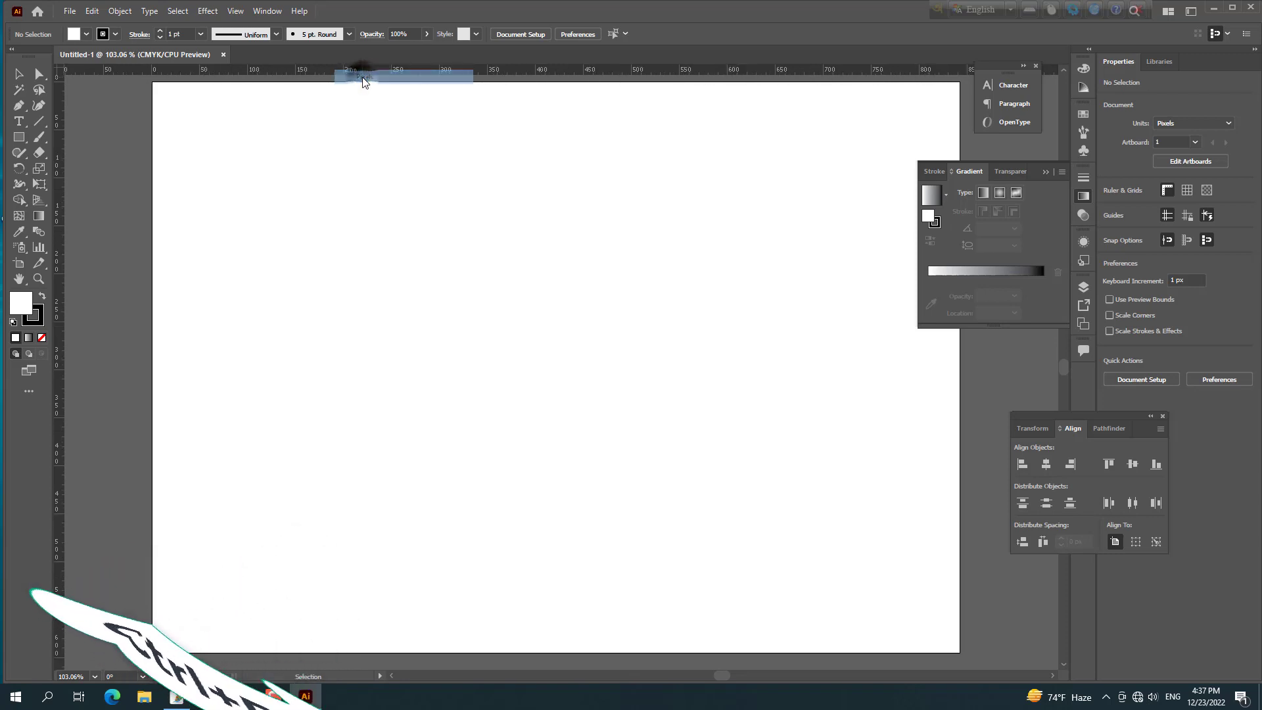
Create a rectangle 200 px wide and 400 px high on the artboard.
{"action": "left_click", "coordinate": [21, 155]}
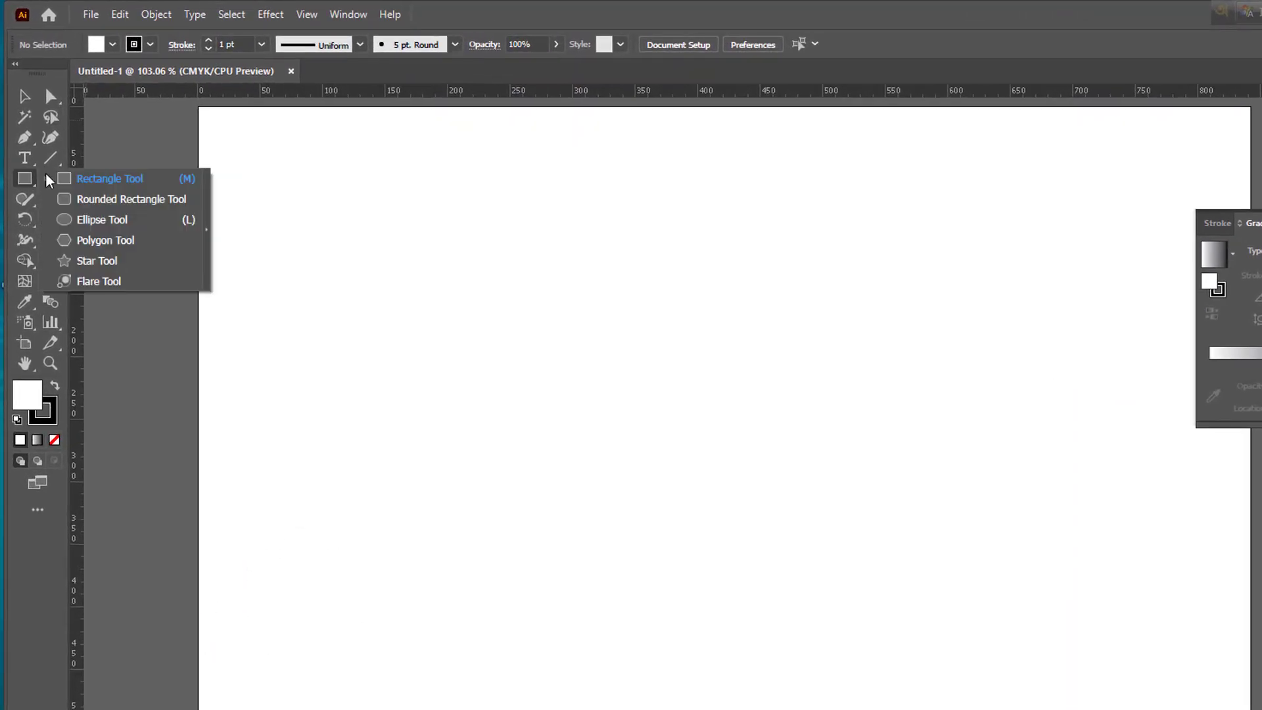
{"action": "left_click", "coordinate": [105, 155]}
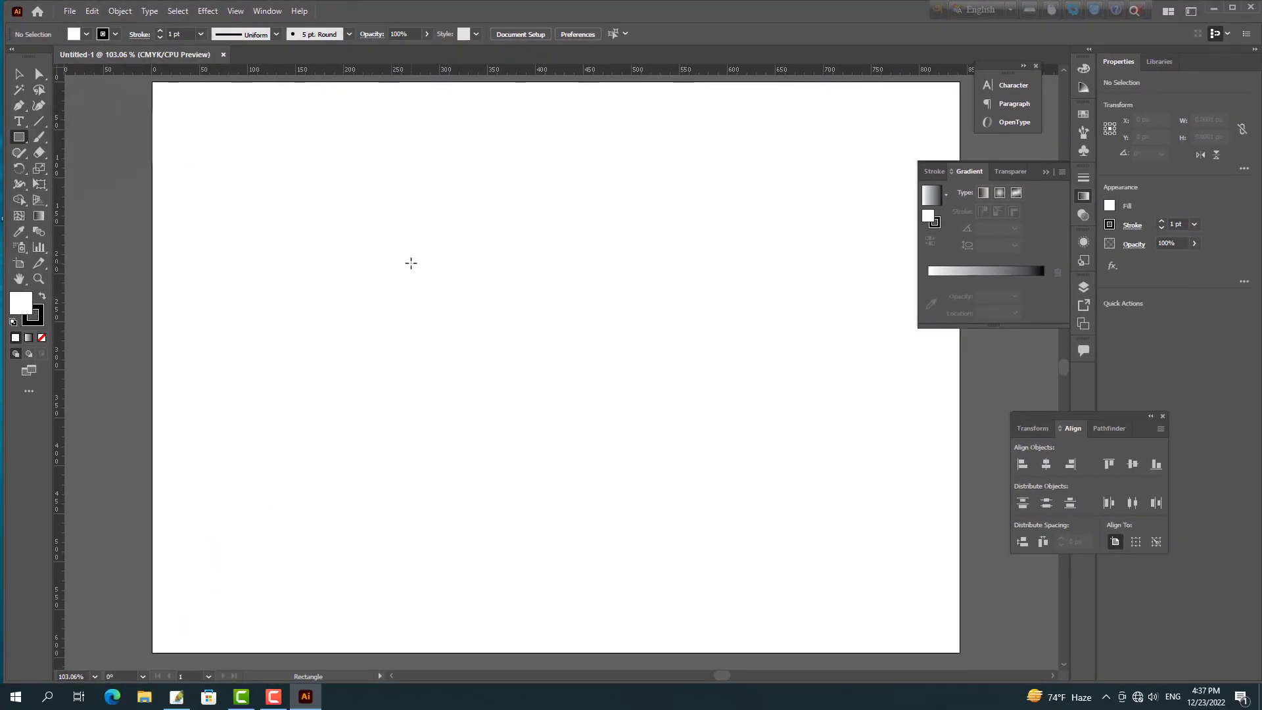
{"action": "left_click", "coordinate": [444, 280]}
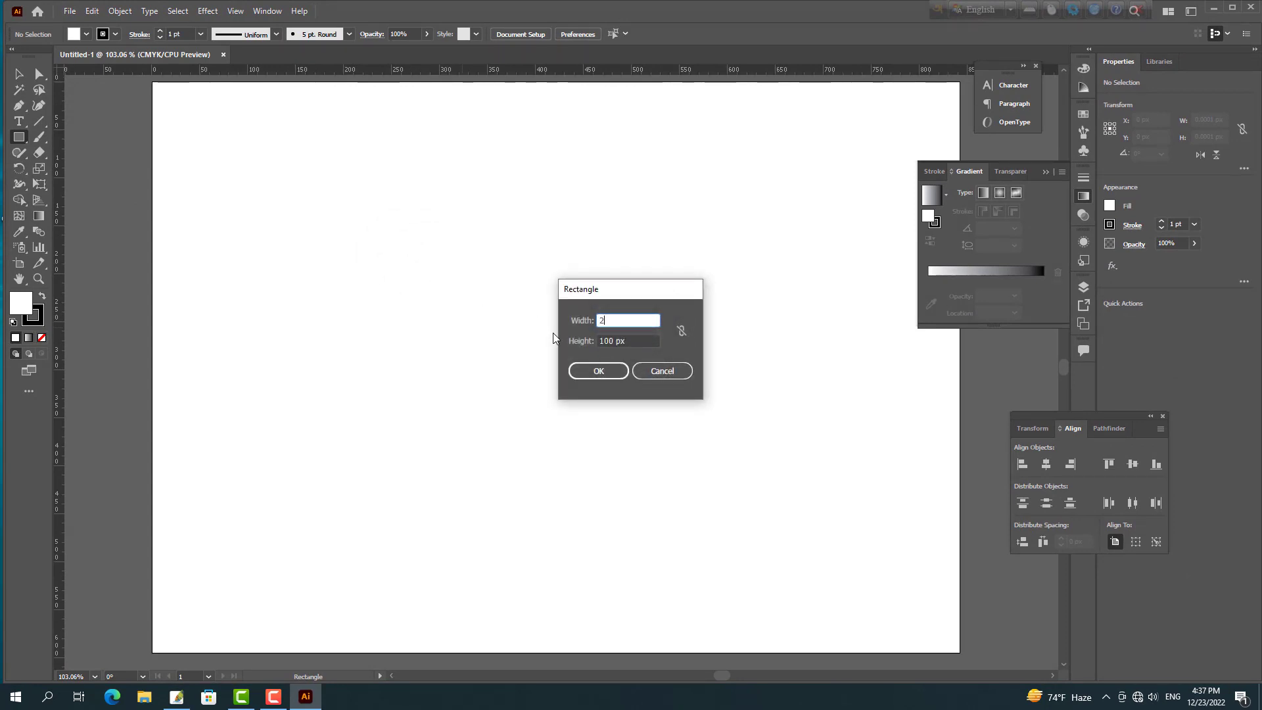
{"action": "key", "text": "Tab"}
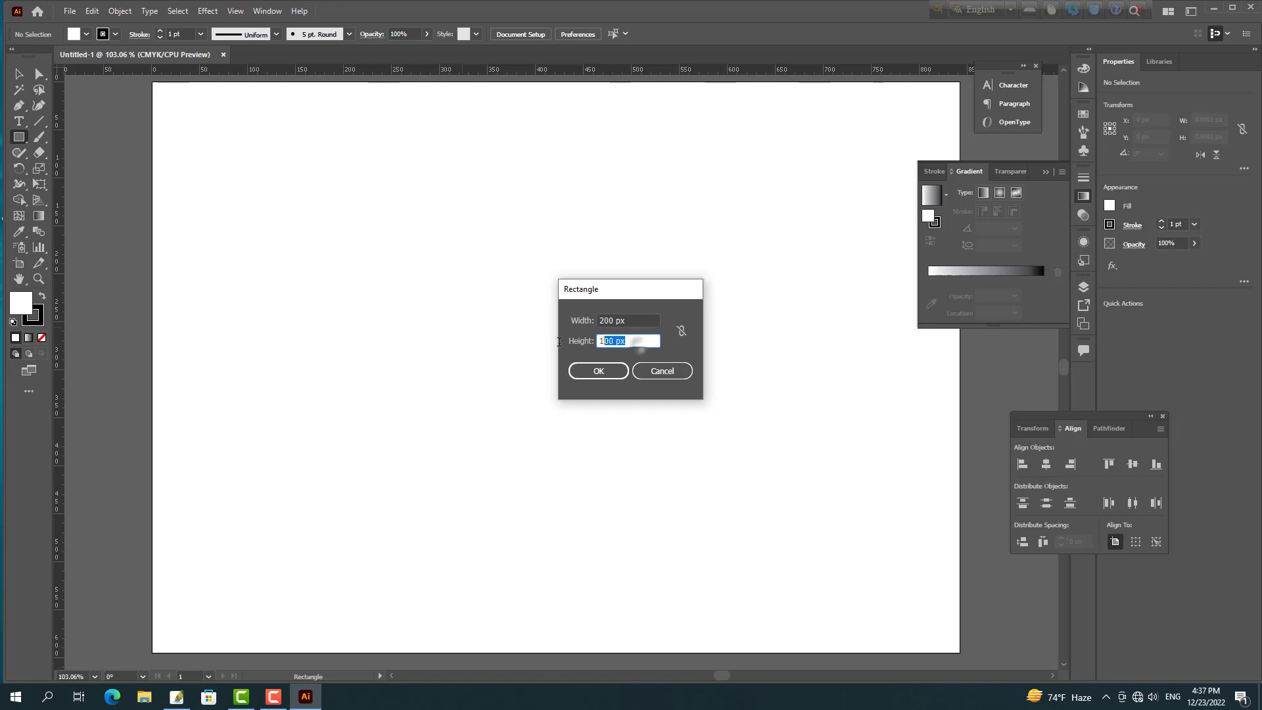
{"action": "type", "text": "400"}
{"action": "left_click", "coordinate": [593, 372]}
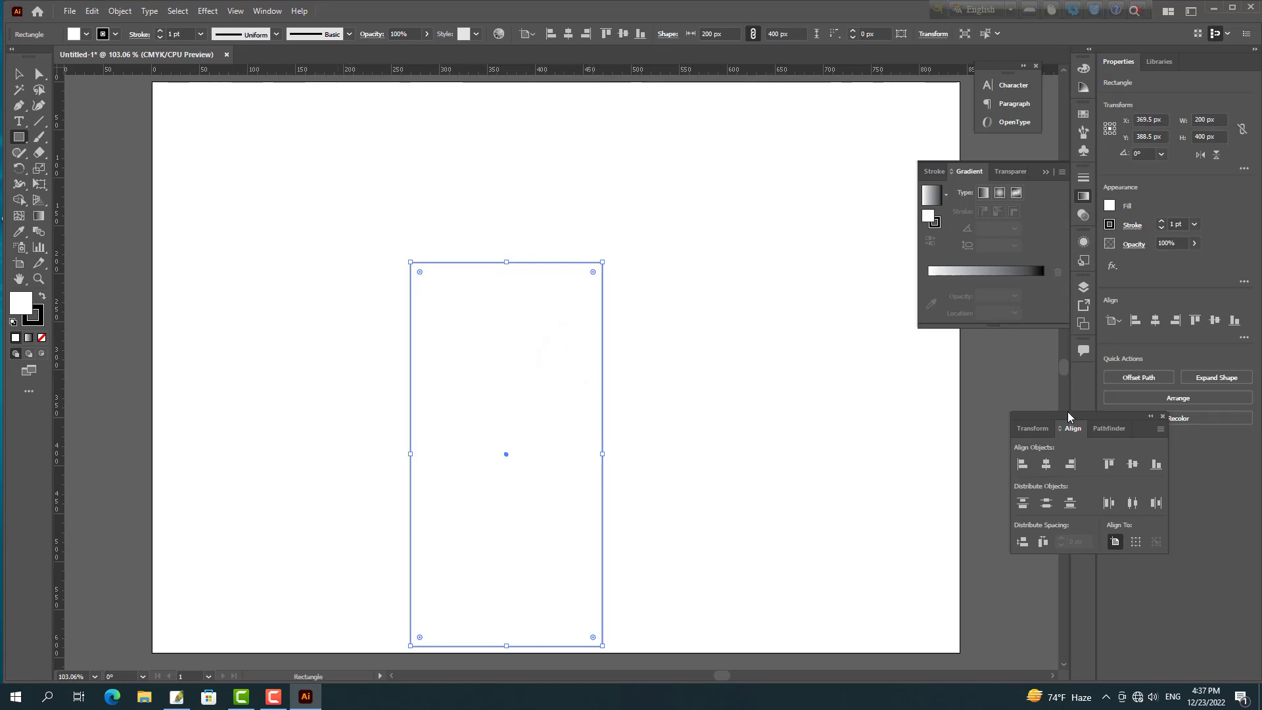
Dock the floating Align panel group and centre the rectangle vertically and horizontally on the artboard.
{"action": "left_click_drag", "start_coordinate": [1068, 416], "coordinate": [1070, 365]}
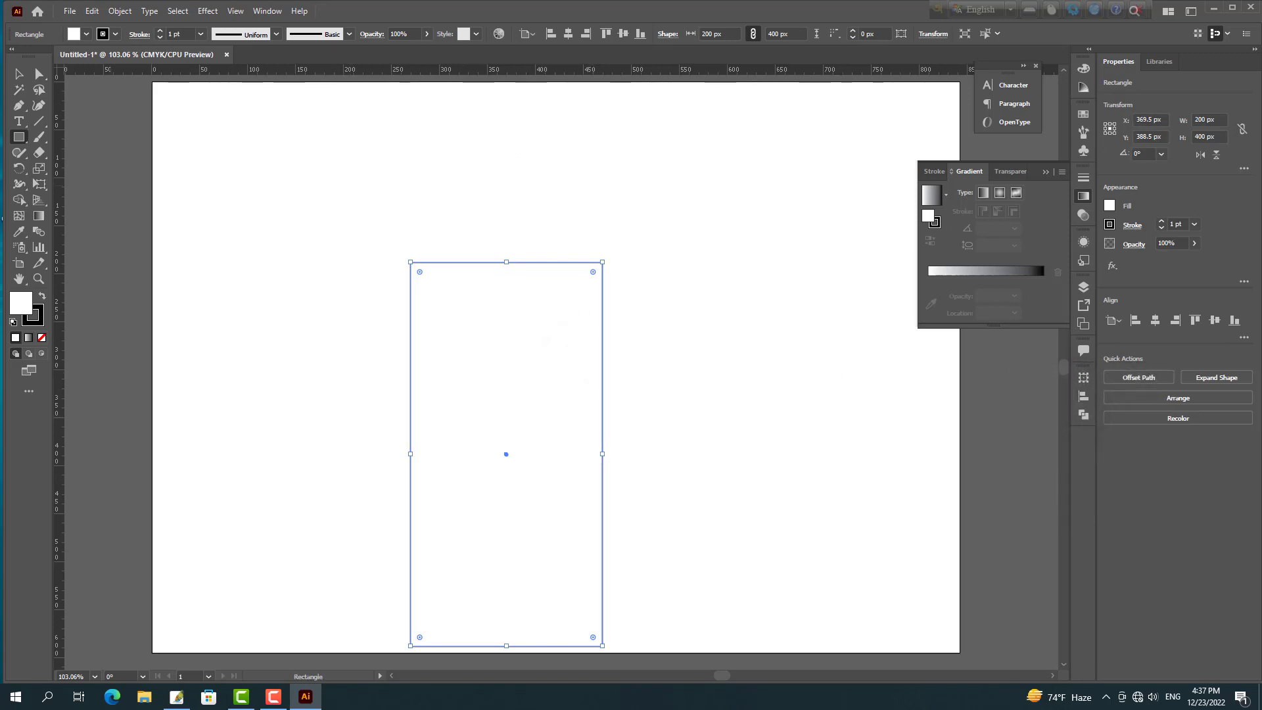
{"action": "left_click", "coordinate": [267, 11]}
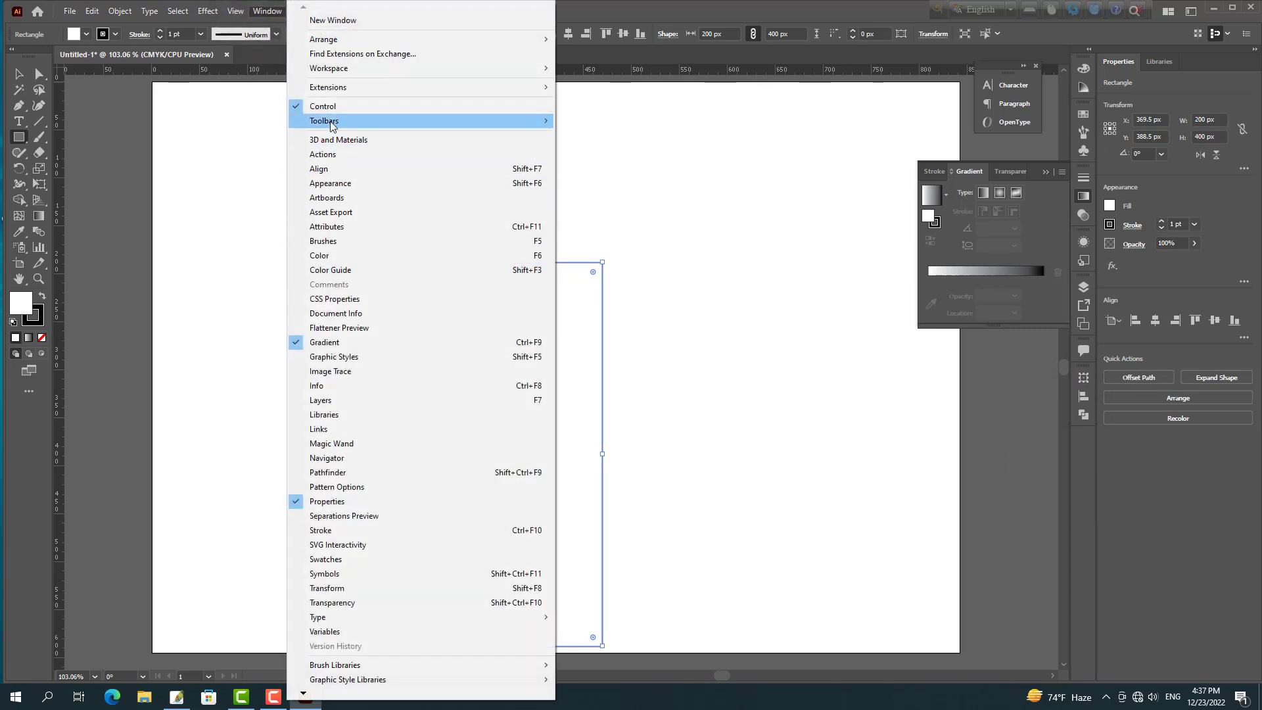
{"action": "left_click", "coordinate": [319, 170]}
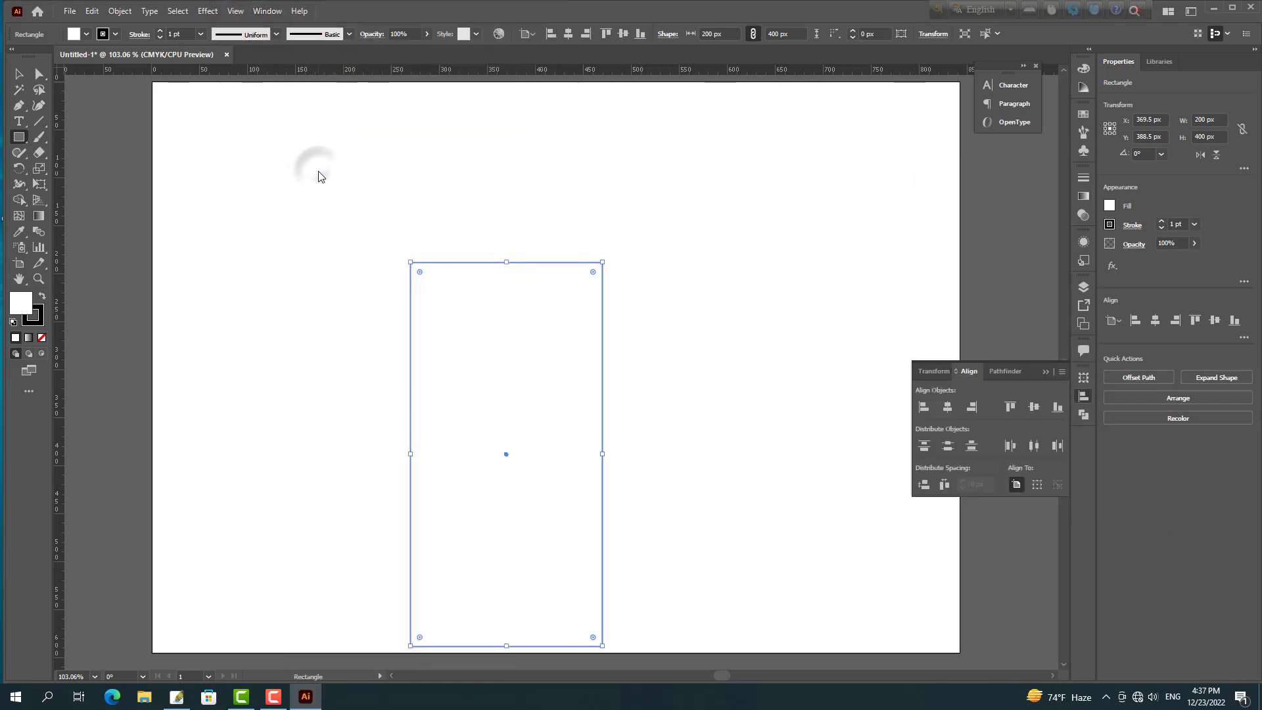
{"action": "left_click", "coordinate": [1035, 407]}
{"action": "left_click", "coordinate": [947, 407]}
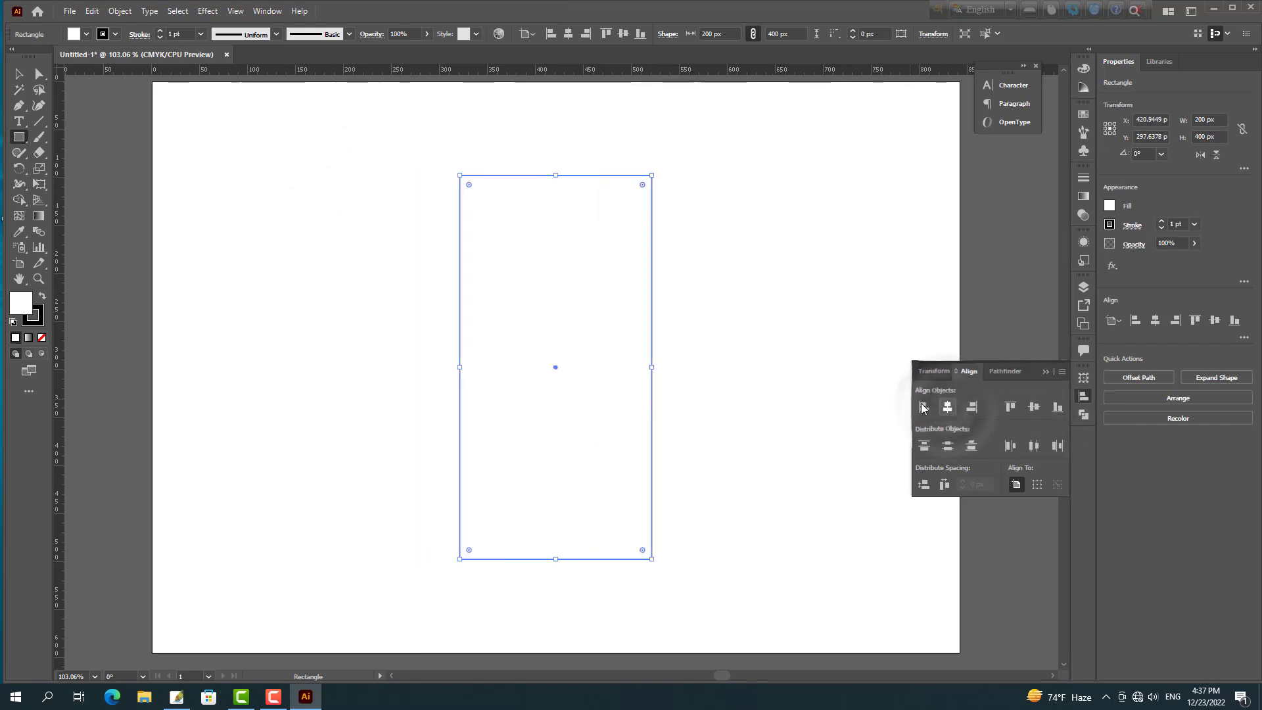
Delete only the bottom edge of the rectangle with Direct Selection, leaving an open path.
{"action": "left_click", "coordinate": [38, 78]}
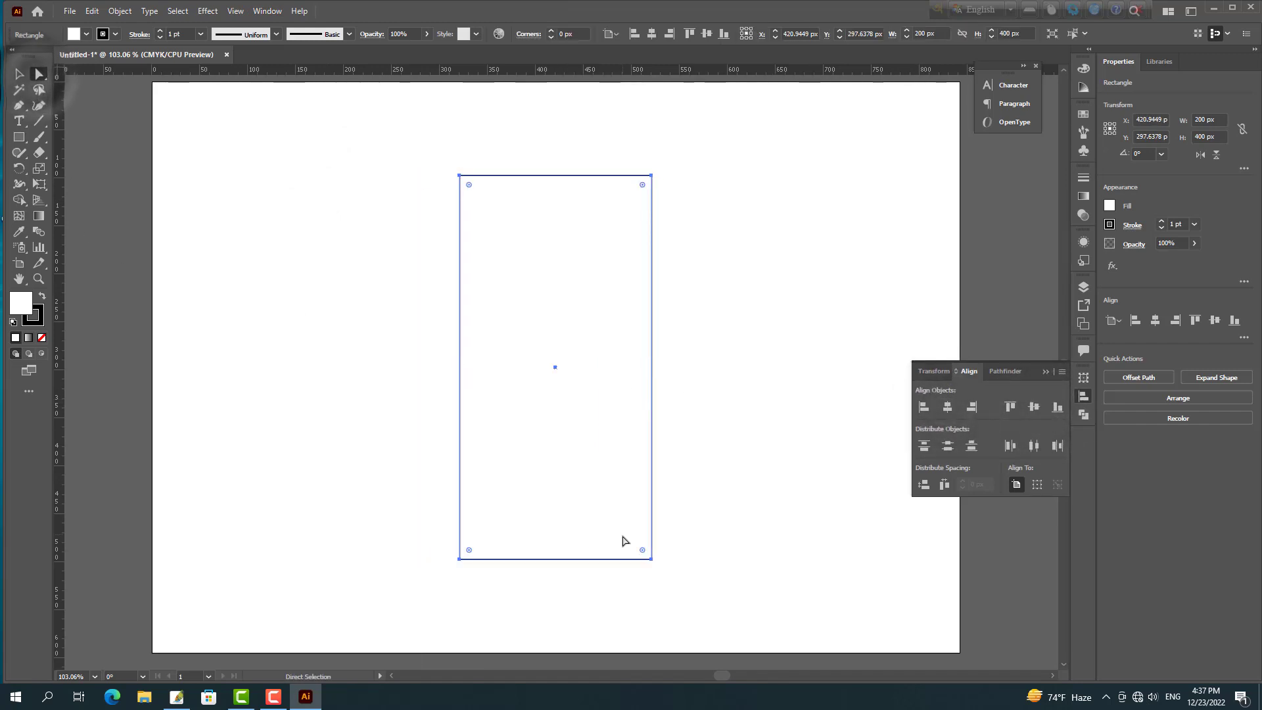
{"action": "left_click_drag", "start_coordinate": [594, 587], "coordinate": [527, 538]}
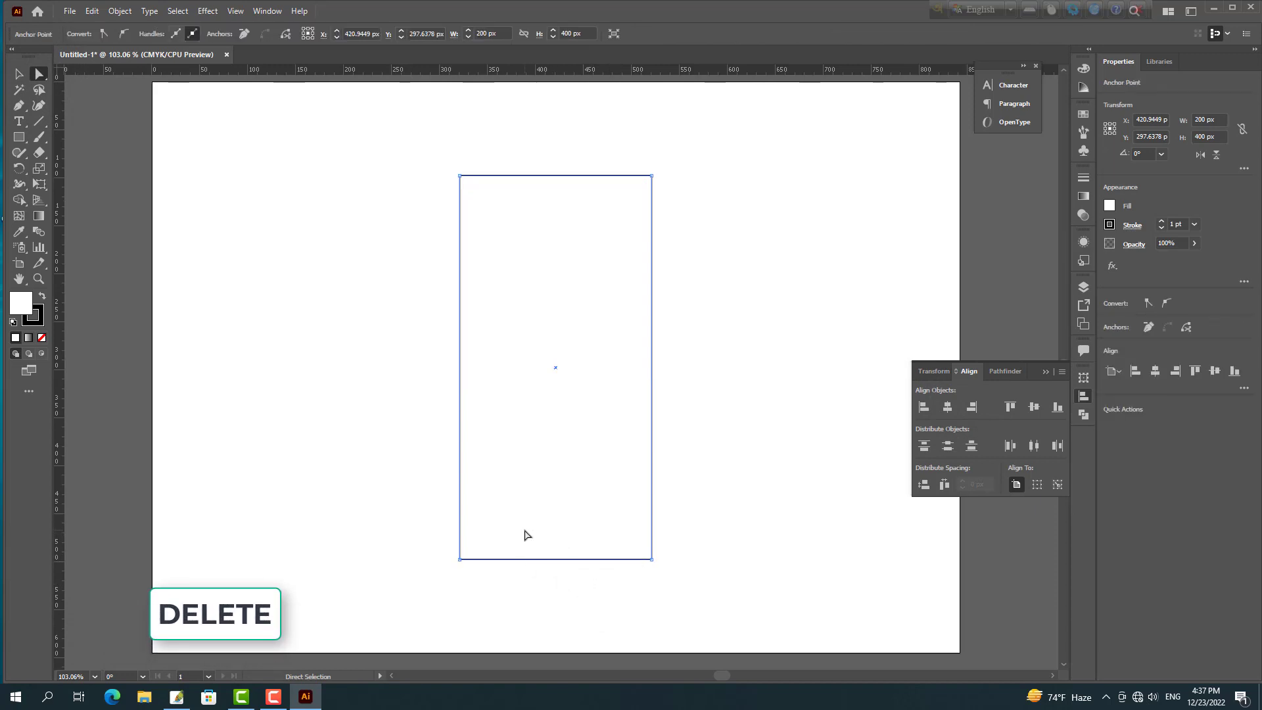
{"action": "key", "text": "Delete"}
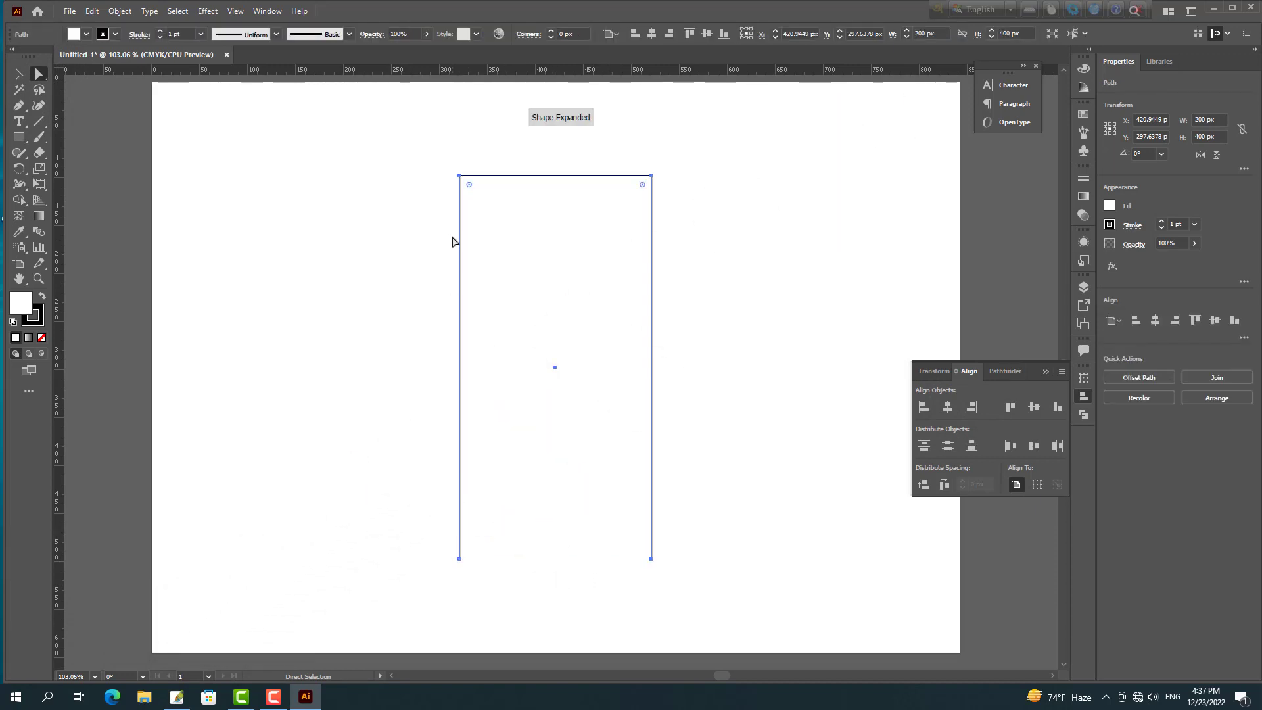
Round both upper corners of the open path to their maximum radius, about 100 px, forming an arch.
{"action": "key", "text": "shift"}
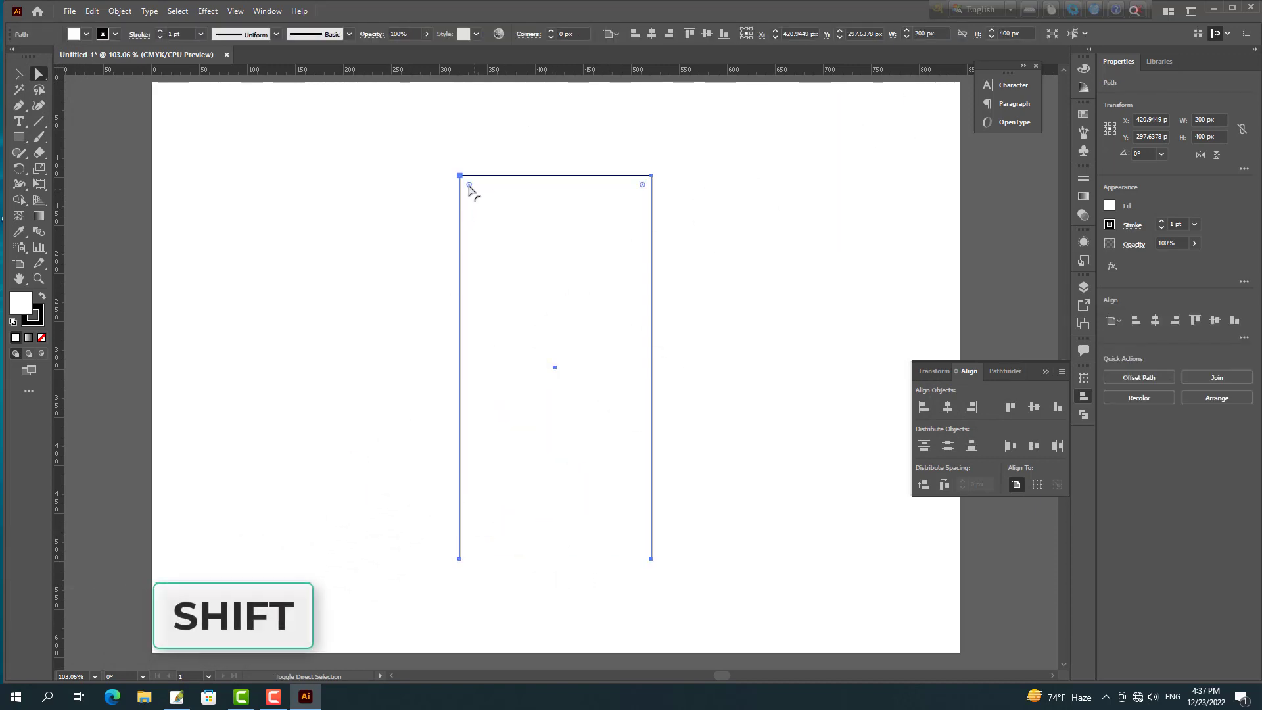
{"action": "left_click_drag", "start_coordinate": [470, 187], "coordinate": [481, 187]}
{"action": "left_click_drag", "start_coordinate": [643, 187], "coordinate": [606, 362]}
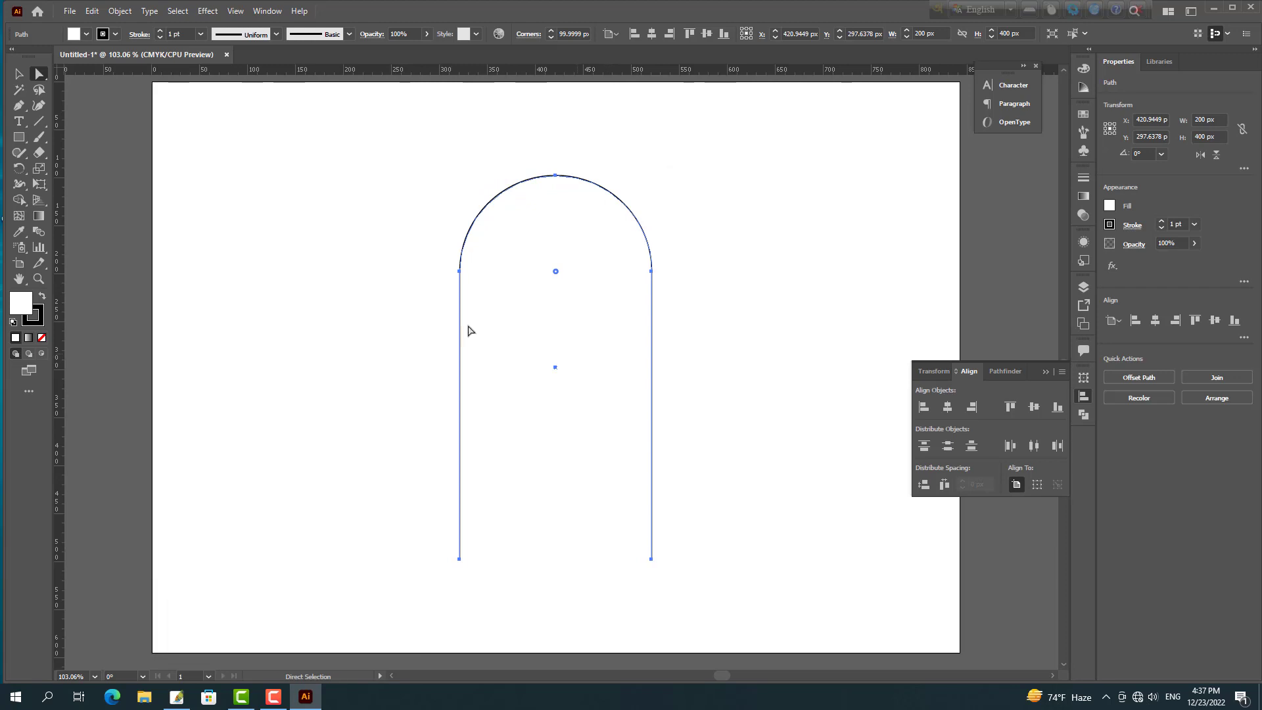
Apply Offset Path to the arch with a 20 px offset, Miter joins and a miter limit of 4.
{"action": "left_click", "coordinate": [20, 76]}
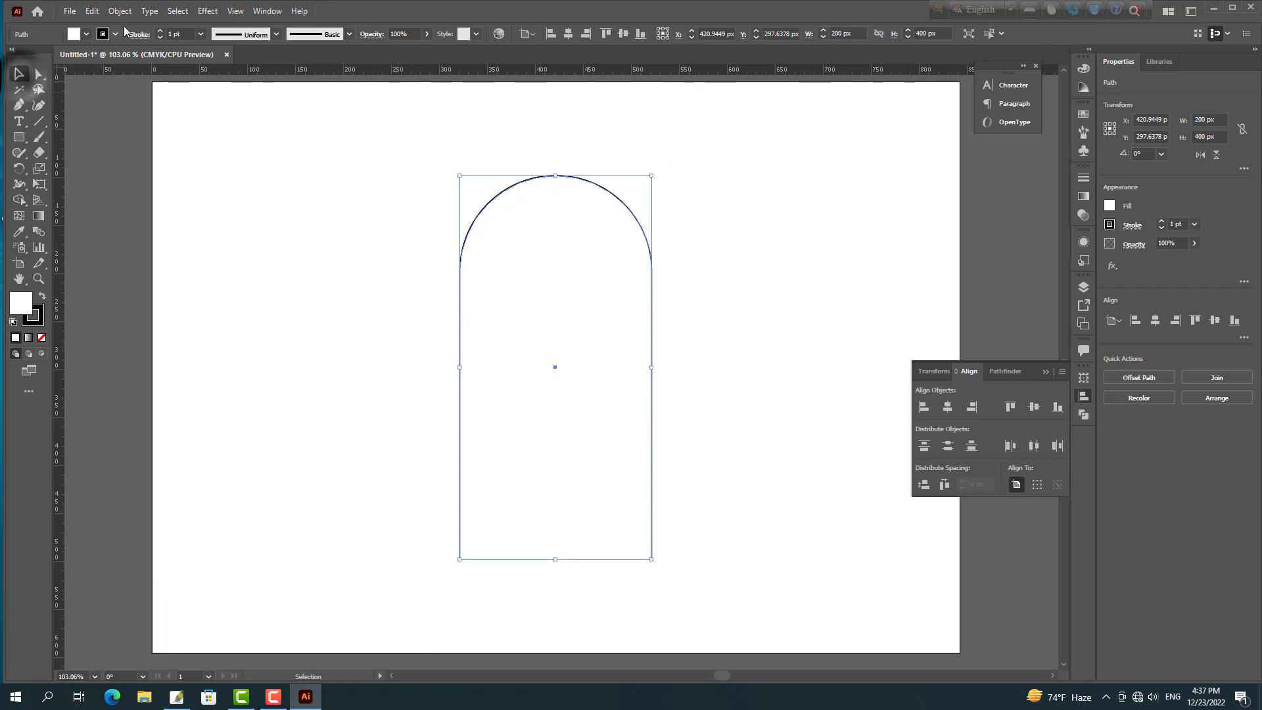
{"action": "left_click", "coordinate": [120, 11]}
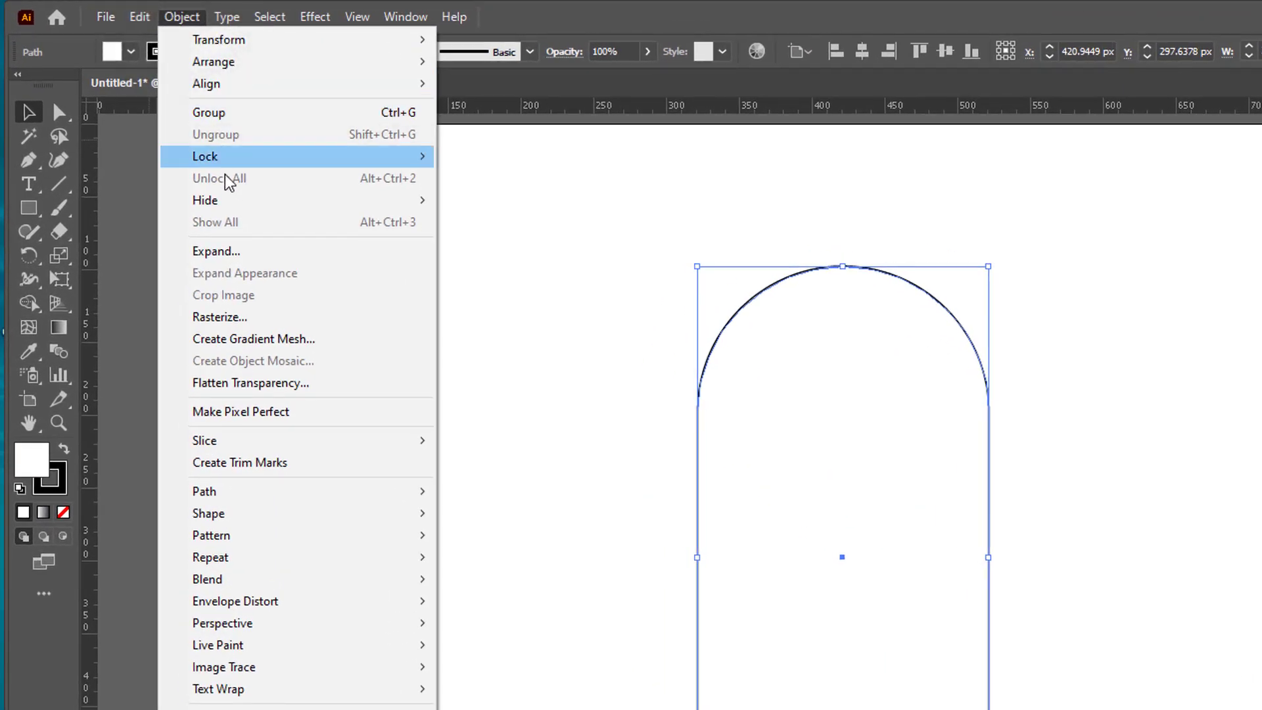
{"action": "mouse_move", "coordinate": [253, 504]}
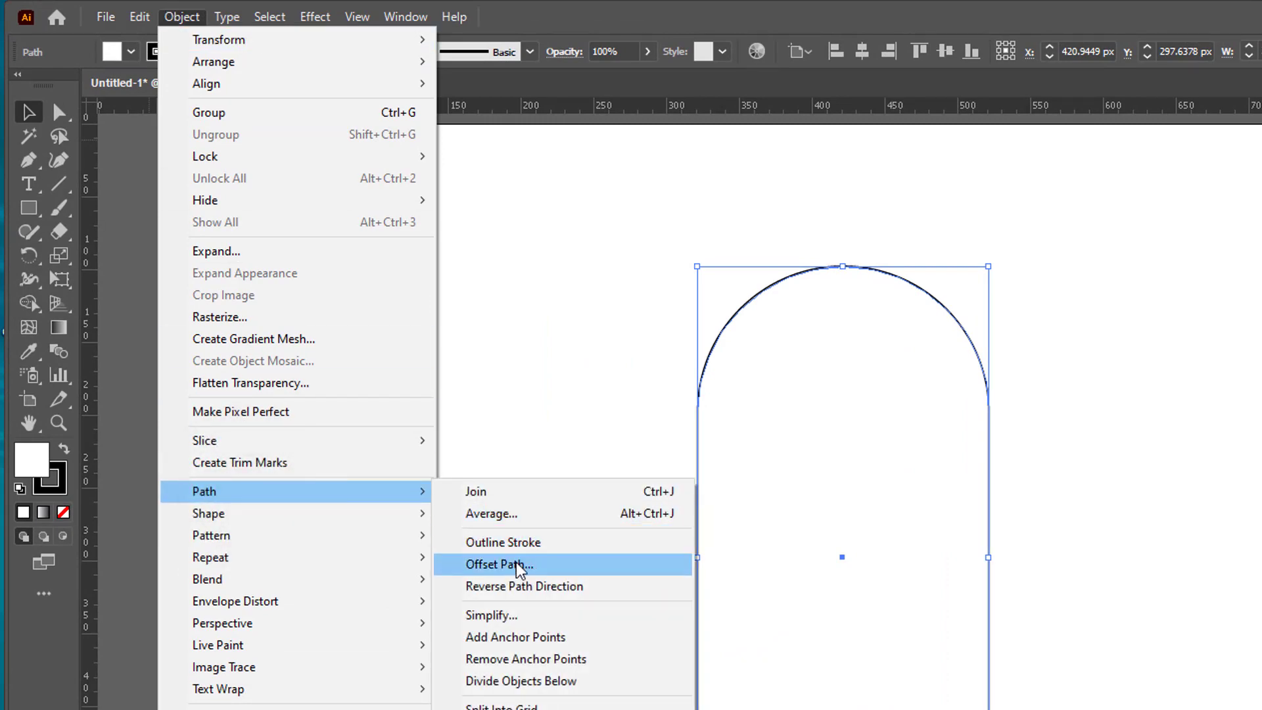
{"action": "left_click", "coordinate": [517, 563]}
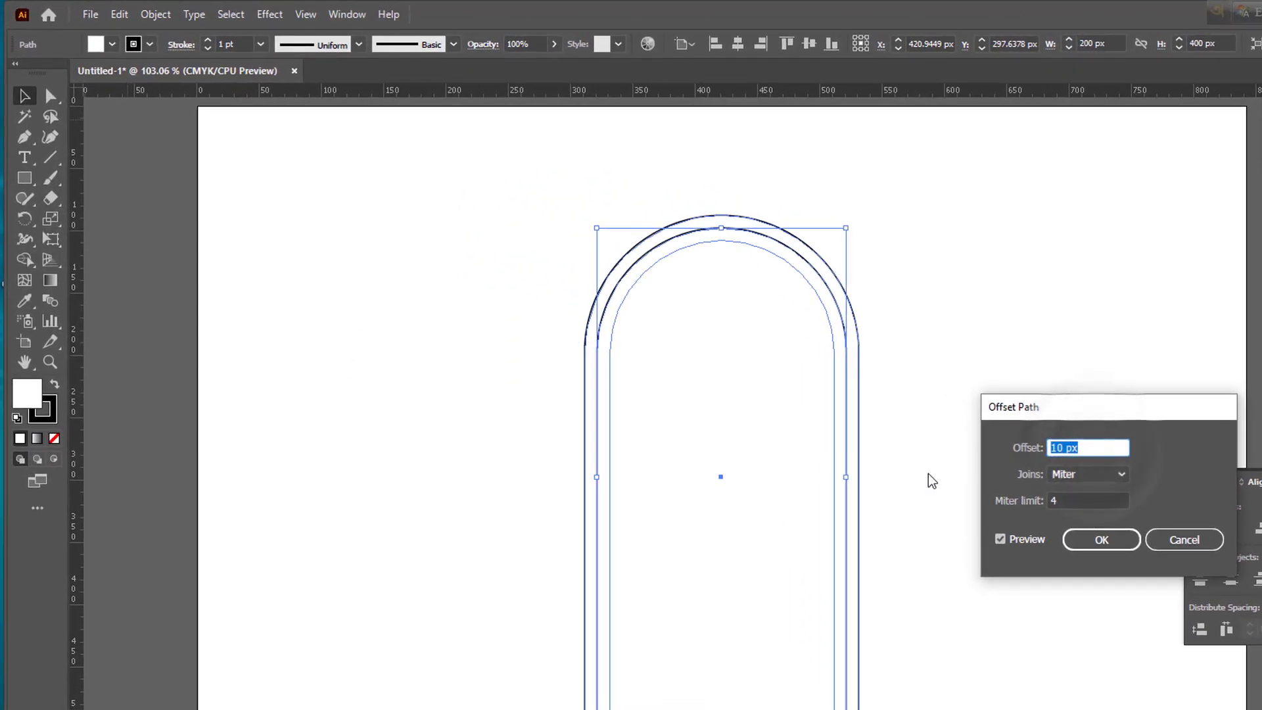
{"action": "type", "text": "20"}
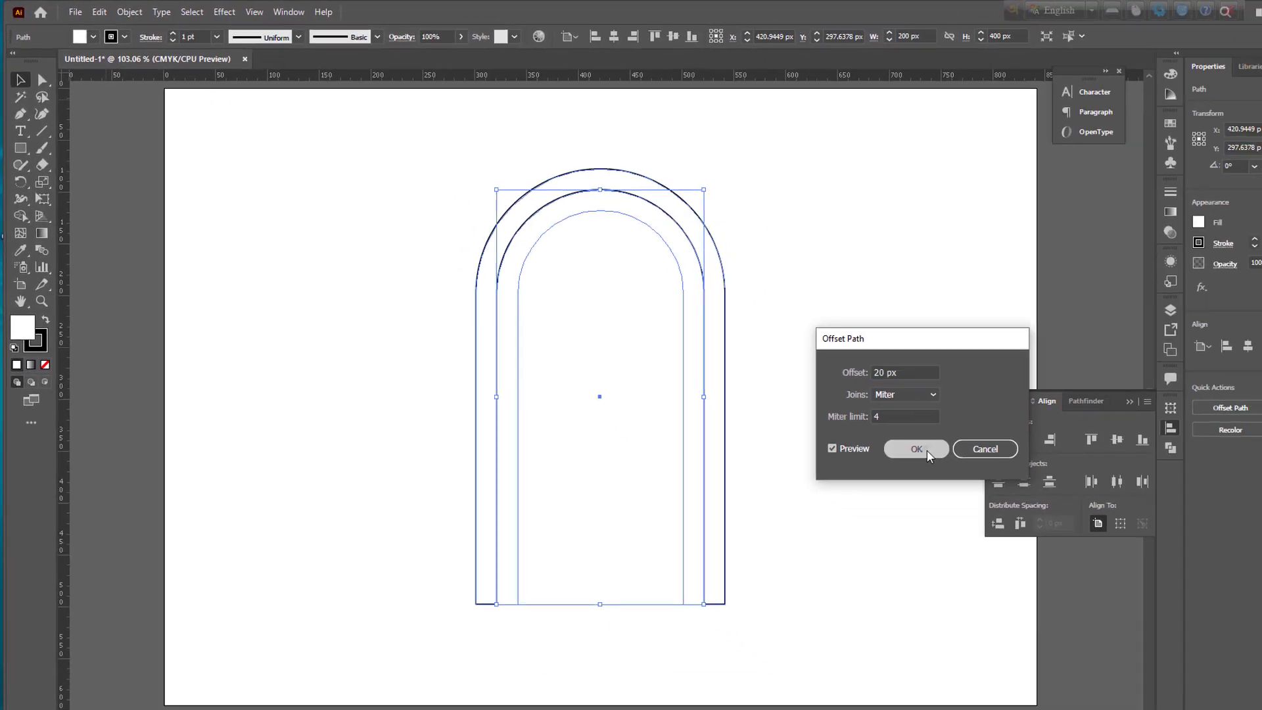
{"action": "left_click", "coordinate": [1102, 540]}
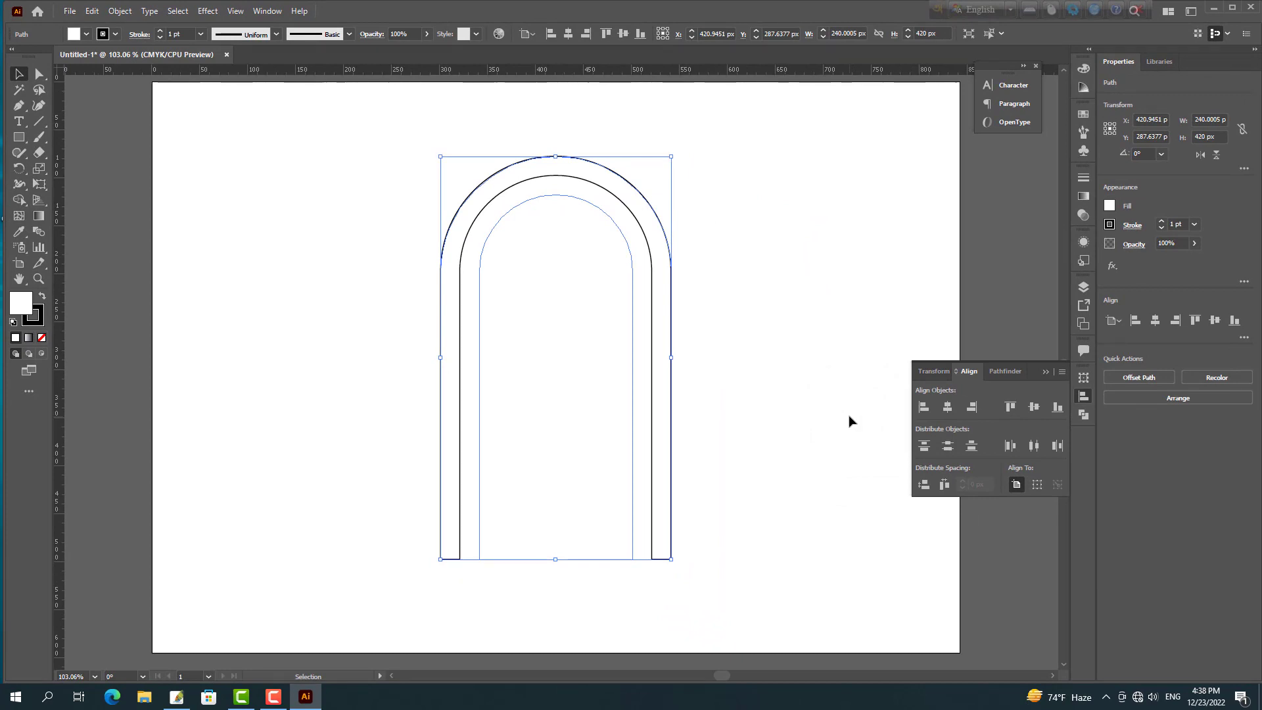
Pull the original arch path out from the middle of the offset outline and delete it.
{"action": "left_click", "coordinate": [648, 433]}
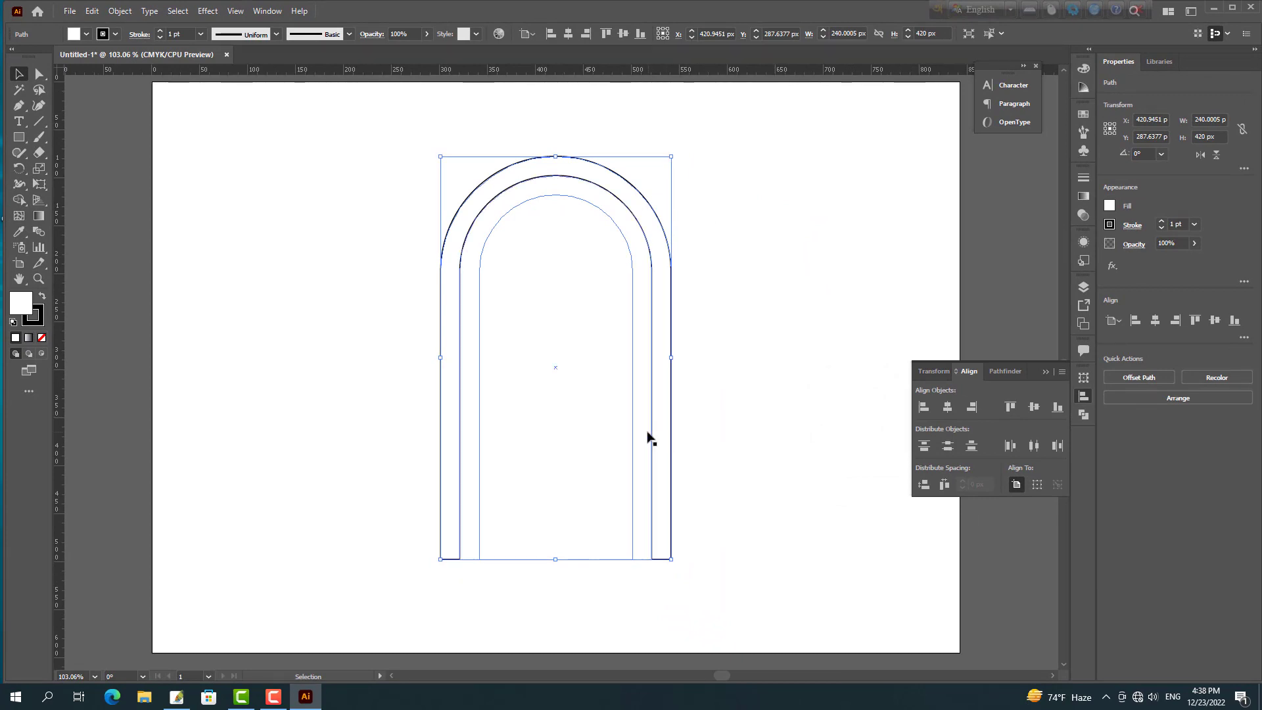
{"action": "left_click", "coordinate": [814, 451]}
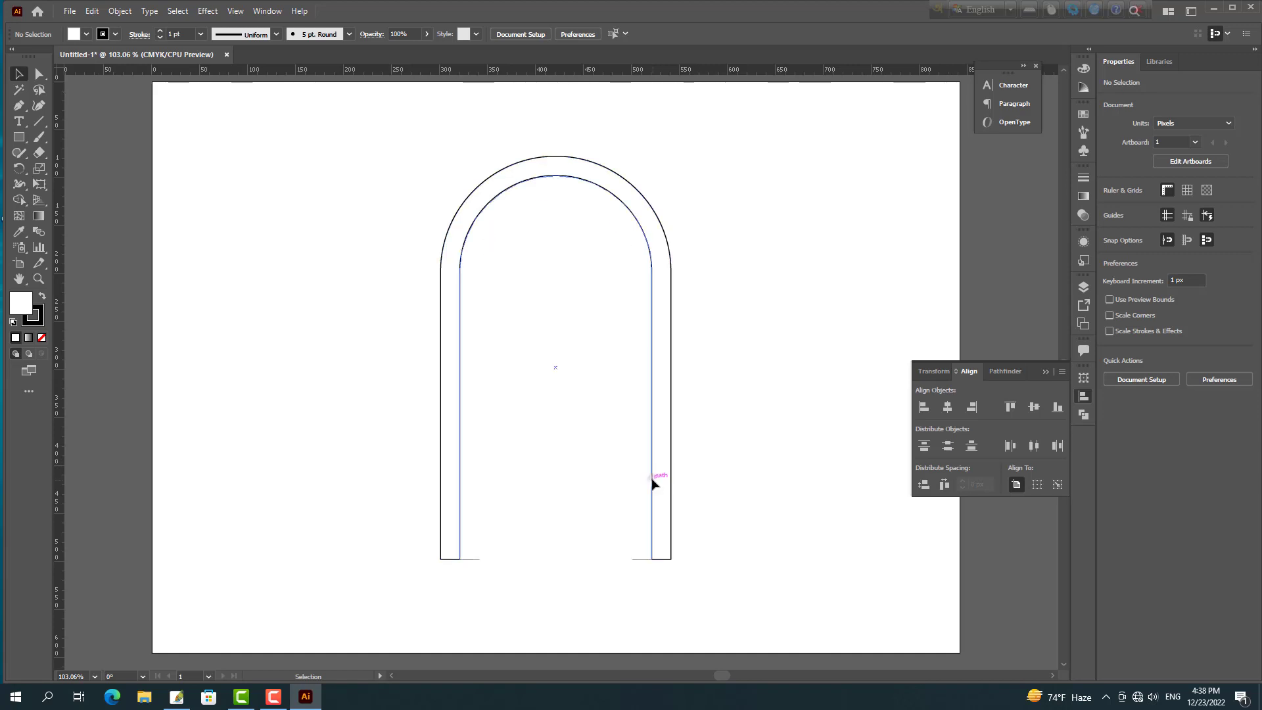
{"action": "left_click_drag", "start_coordinate": [653, 483], "coordinate": [418, 488]}
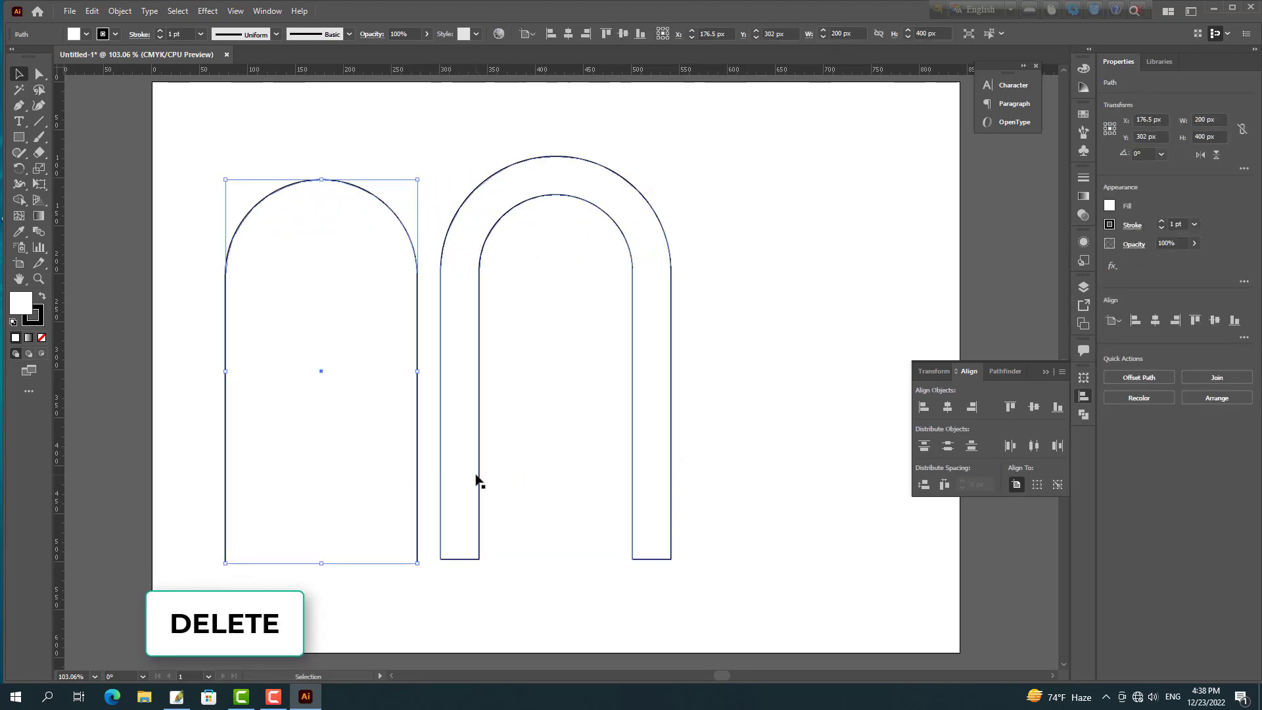
{"action": "key", "text": "Delete"}
Set the fill of the offset arch outline to None, keeping its black stroke.
{"action": "left_click_drag", "start_coordinate": [388, 247], "coordinate": [762, 581]}
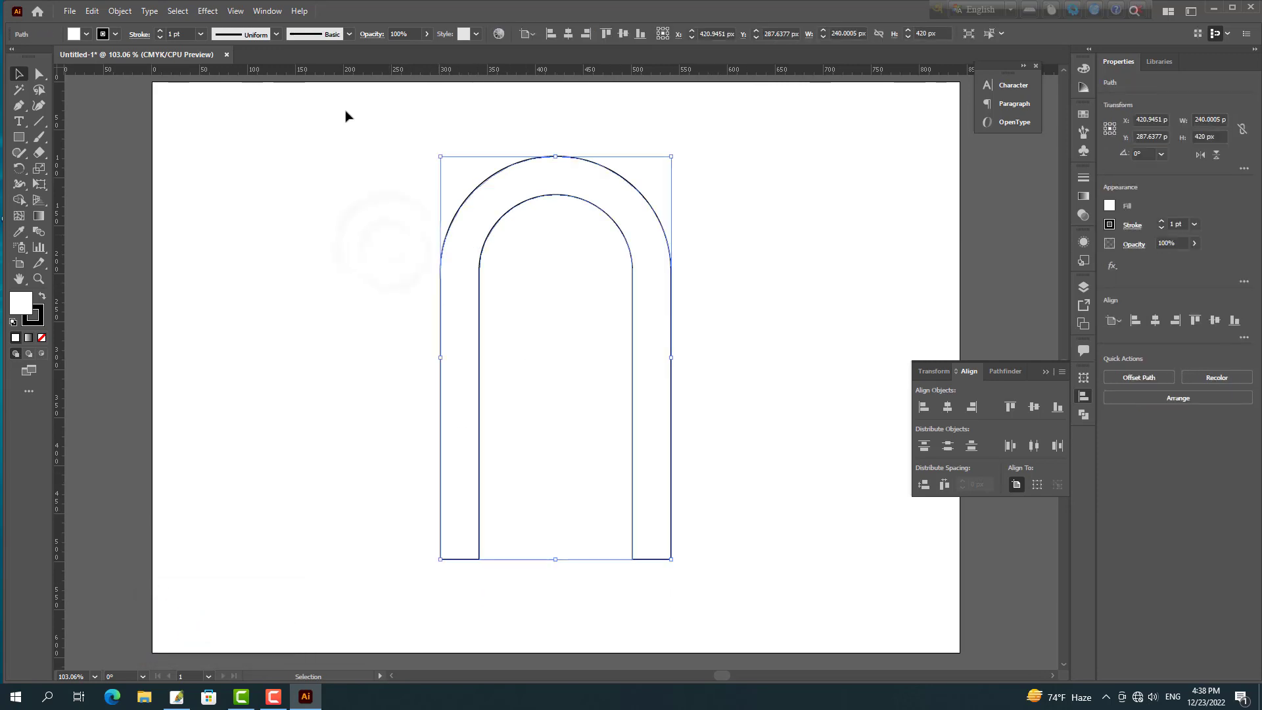
{"action": "left_click", "coordinate": [117, 34]}
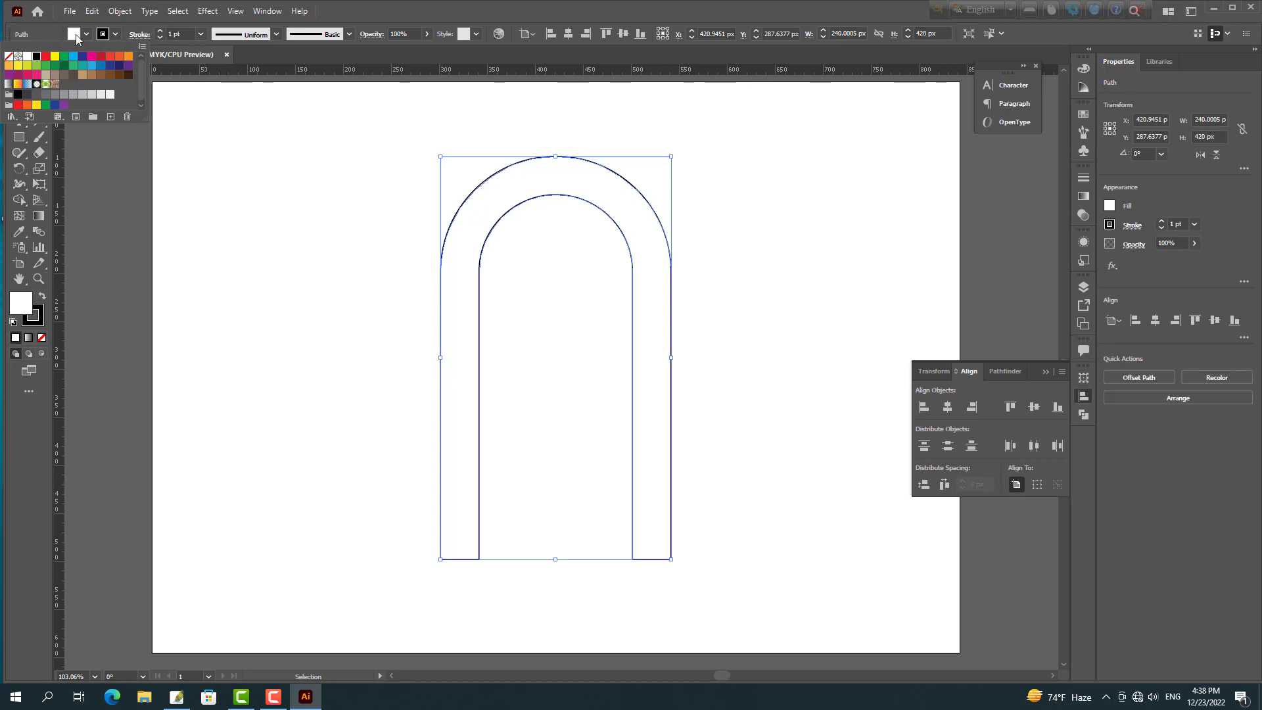
{"action": "left_click", "coordinate": [117, 38]}
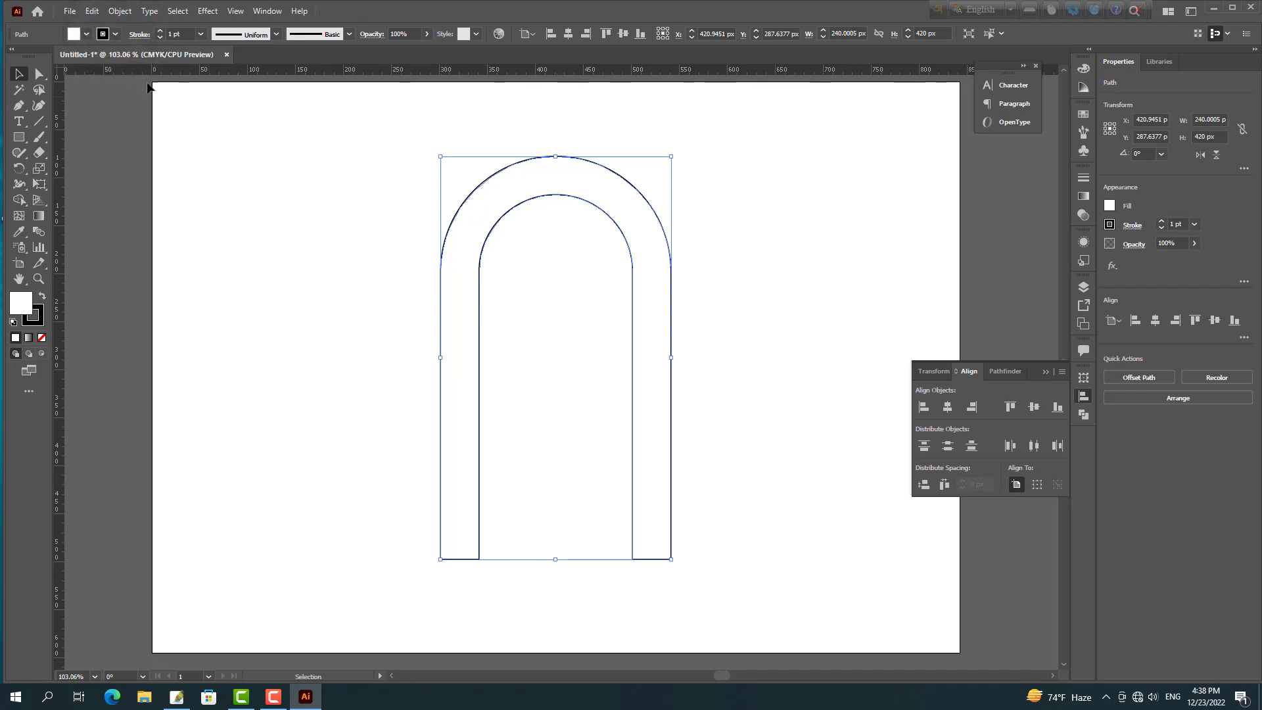
{"action": "left_click", "coordinate": [86, 36]}
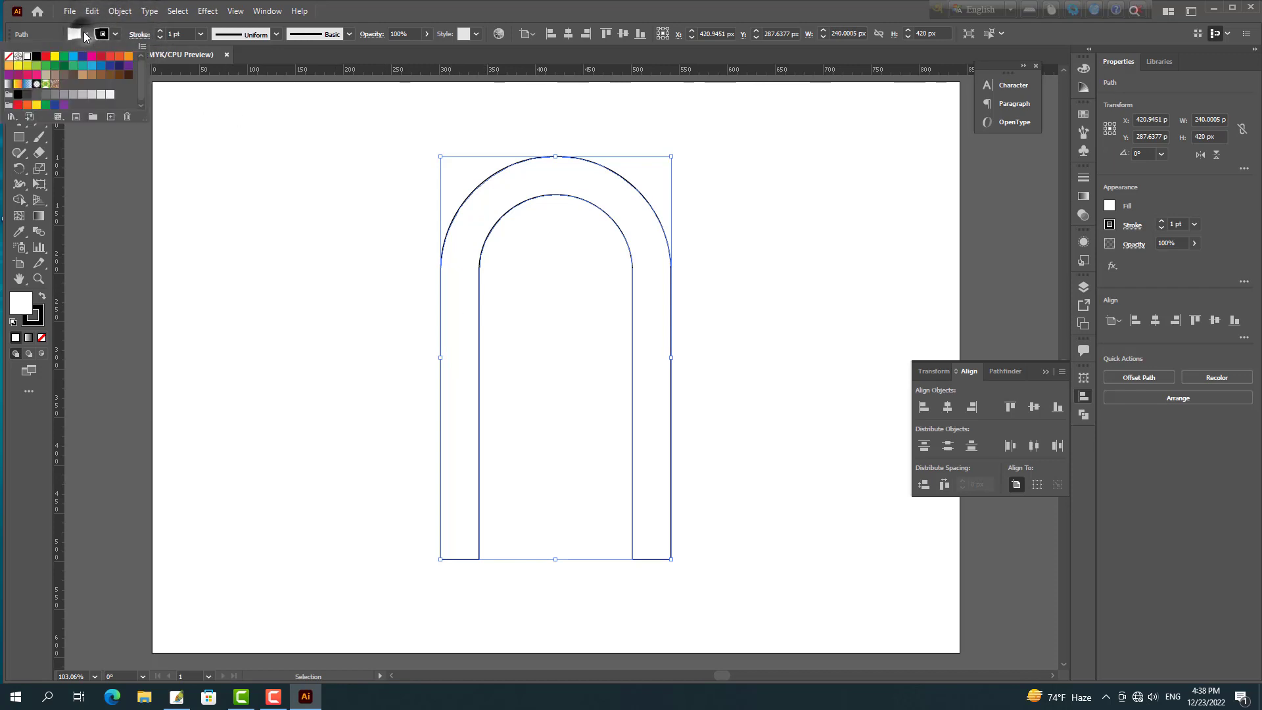
{"action": "left_click", "coordinate": [8, 59]}
{"action": "left_click", "coordinate": [335, 238]}
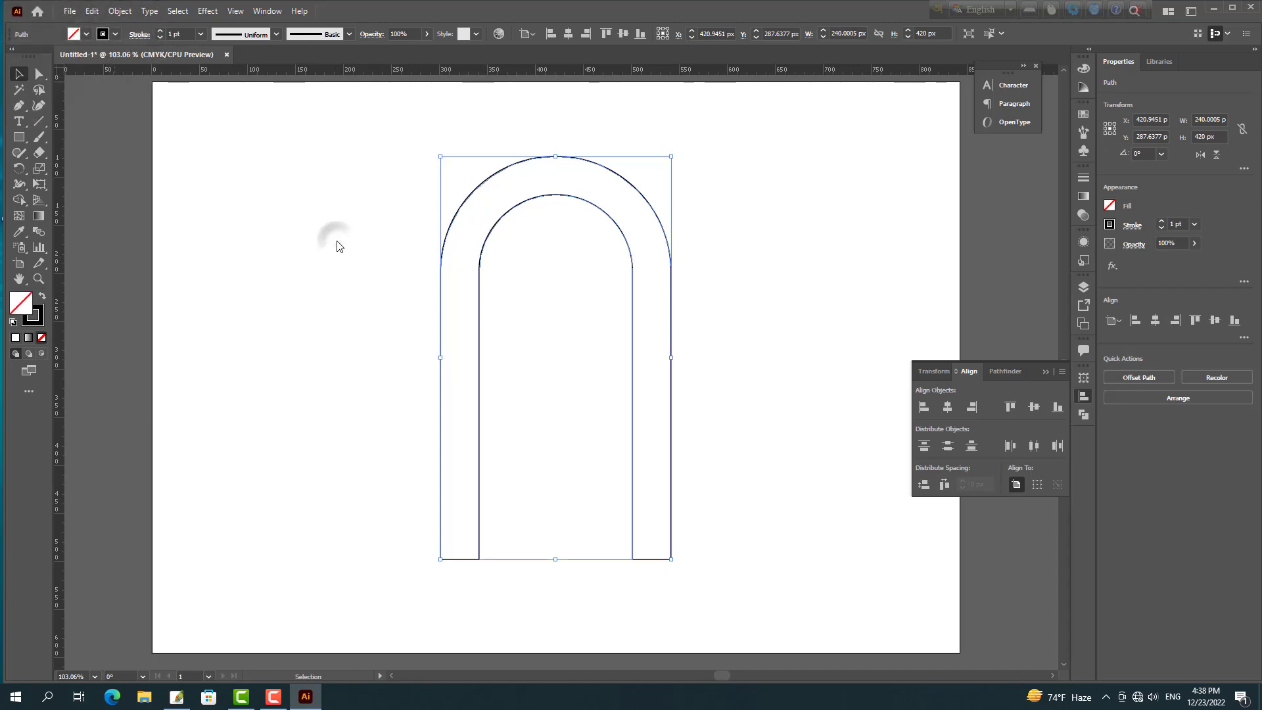
Copy the whole arch outline and paste the duplicate directly in front of it.
{"action": "left_click", "coordinate": [403, 203]}
{"action": "left_click_drag", "start_coordinate": [392, 191], "coordinate": [763, 582]}
{"action": "left_click", "coordinate": [92, 11]}
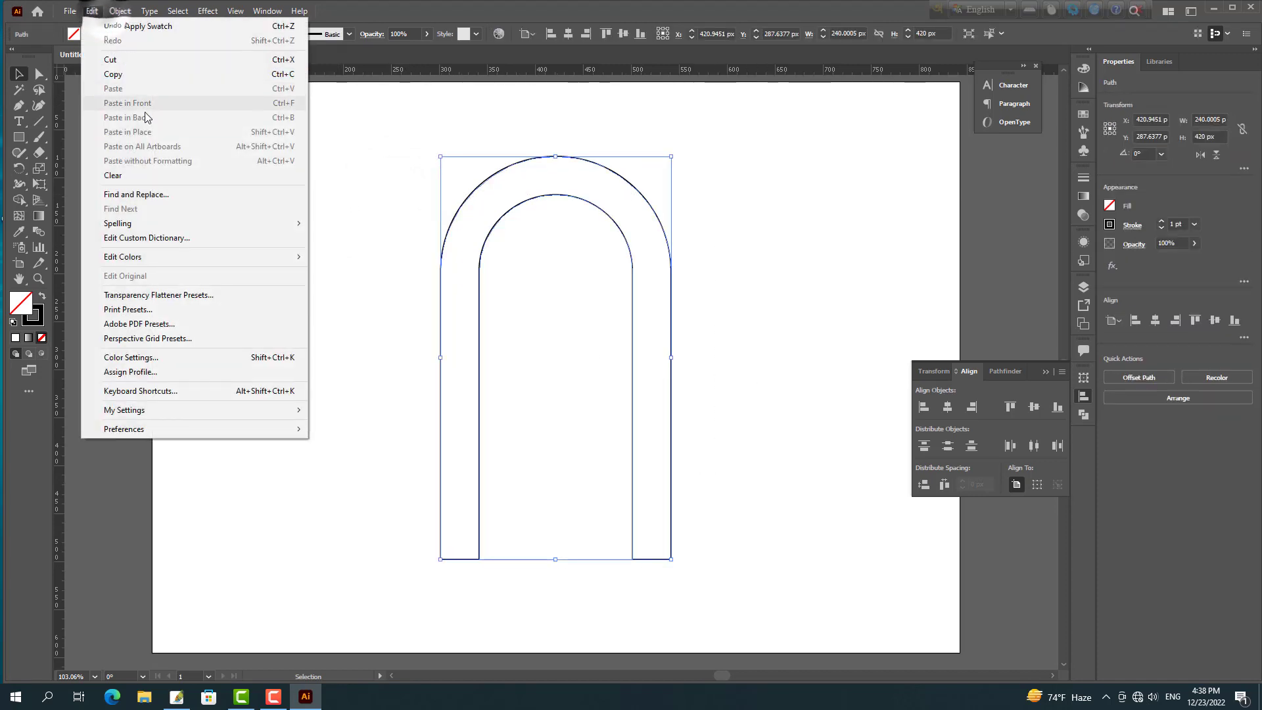
{"action": "left_click", "coordinate": [138, 75]}
{"action": "left_click", "coordinate": [92, 11]}
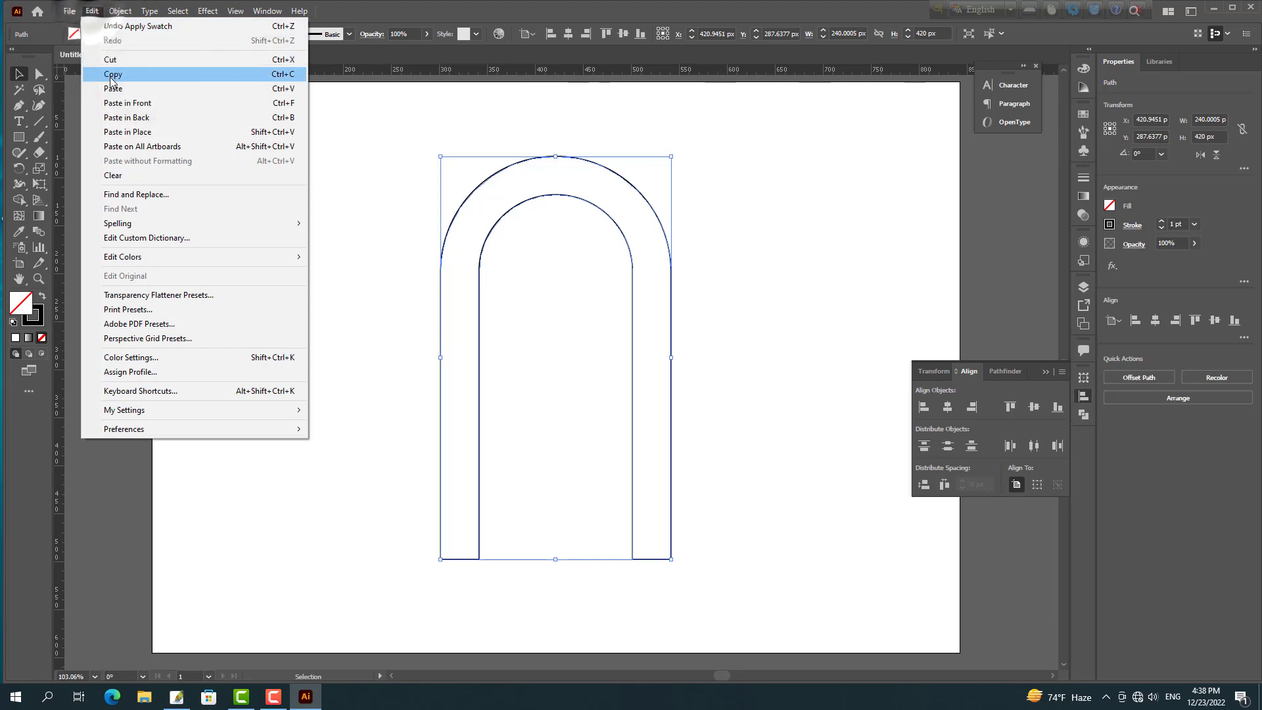
{"action": "left_click", "coordinate": [111, 105]}
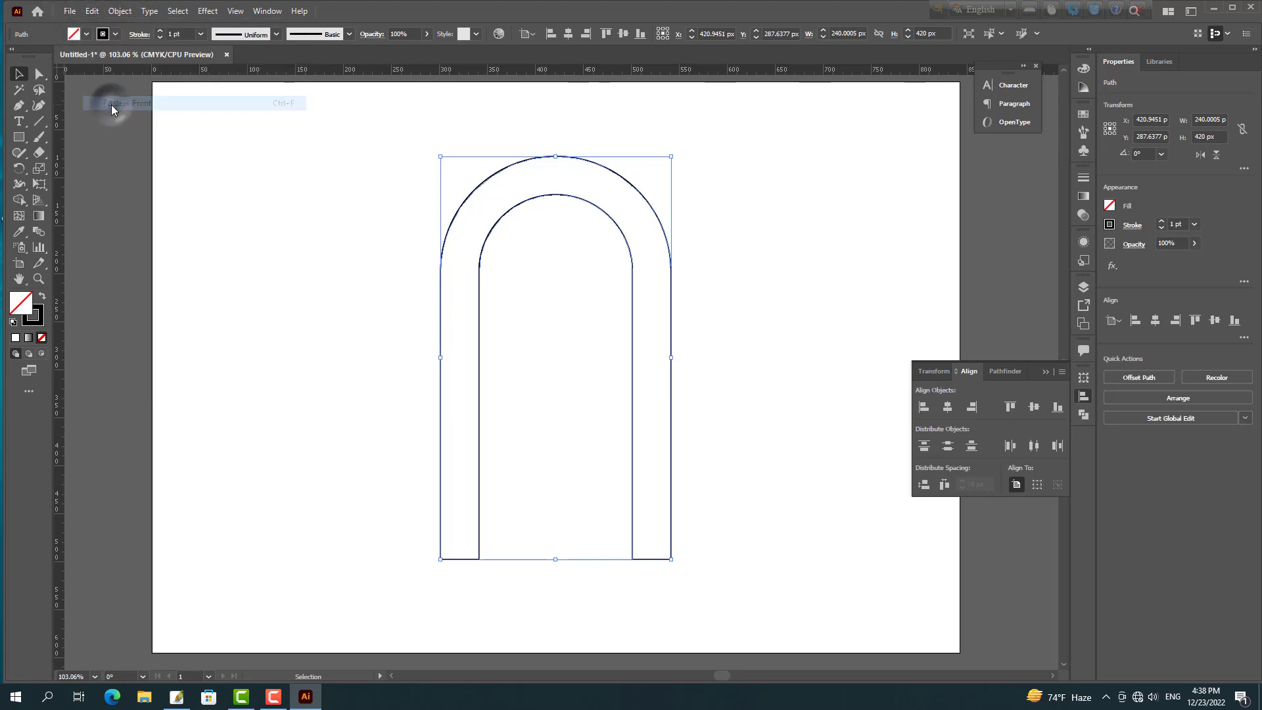
Shift the duplicated arch 40 px to the right so that it overlaps the original arch.
{"action": "key", "text": "shift+Right"}
{"action": "key", "text": "shift+Right"}
{"action": "key", "text": "shift+Right"}
{"action": "key", "text": "shift+Right"}
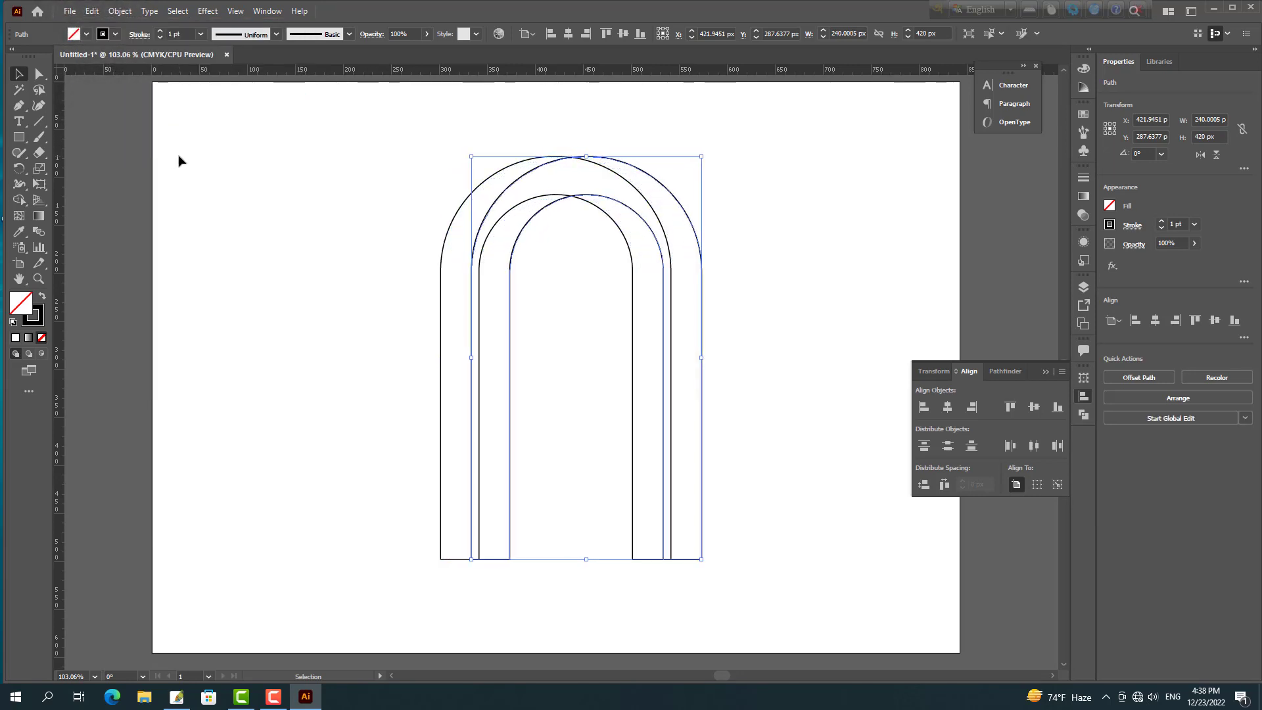
{"action": "key", "text": "Right"}
{"action": "key", "text": "Right"}
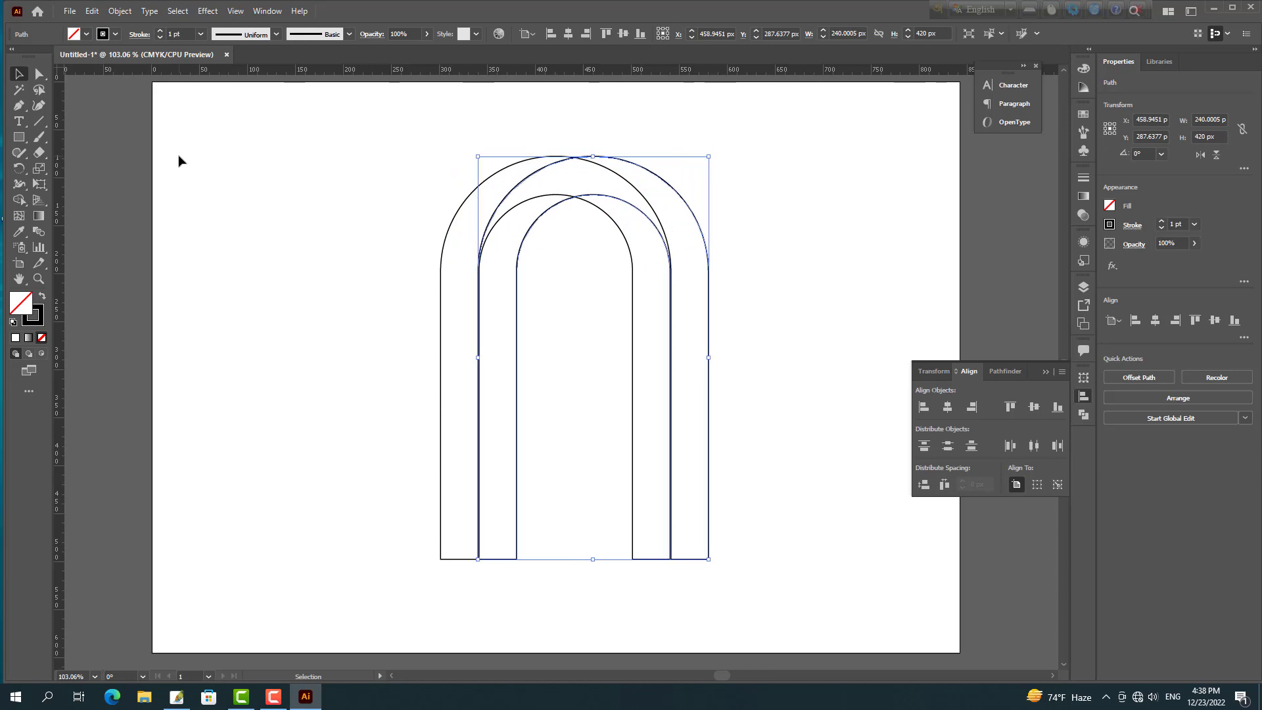
Select both overlapping arches and rotate them together by 45°.
{"action": "left_click", "coordinate": [180, 168]}
{"action": "left_click_drag", "start_coordinate": [309, 196], "coordinate": [803, 576]}
{"action": "right_click", "coordinate": [648, 504]}
{"action": "mouse_move", "coordinate": [675, 425]}
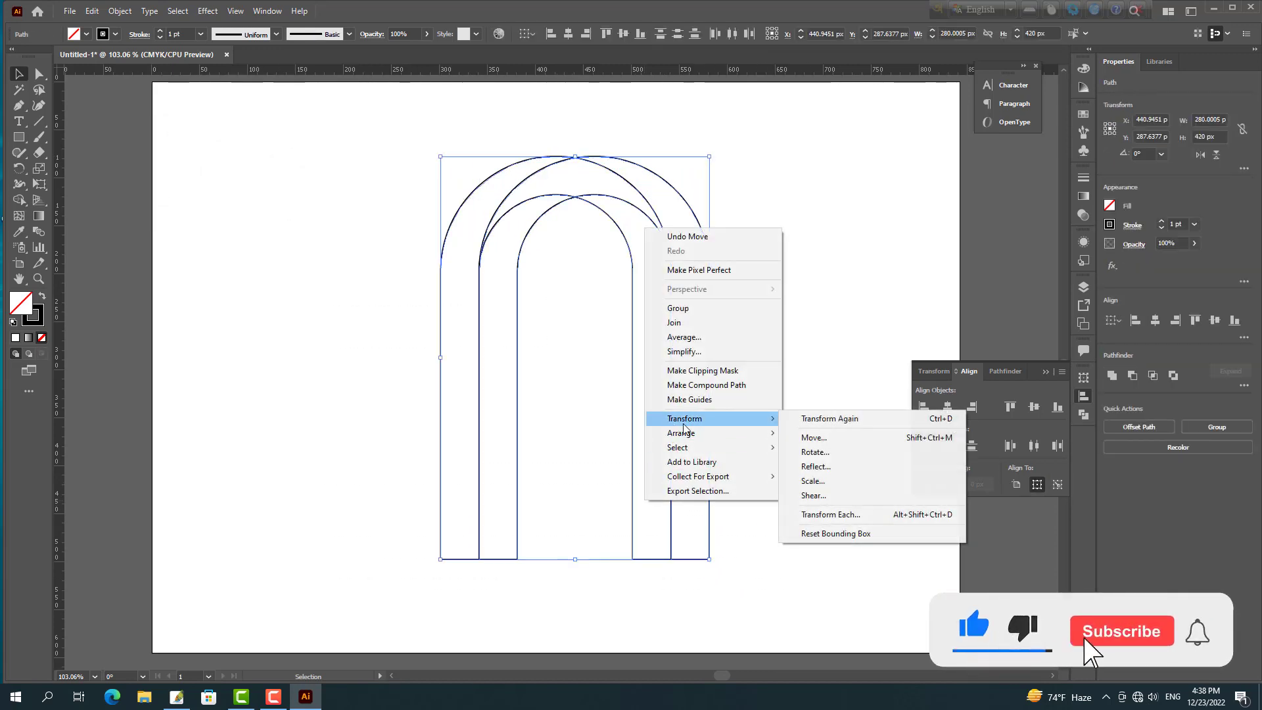
{"action": "left_click", "coordinate": [814, 452]}
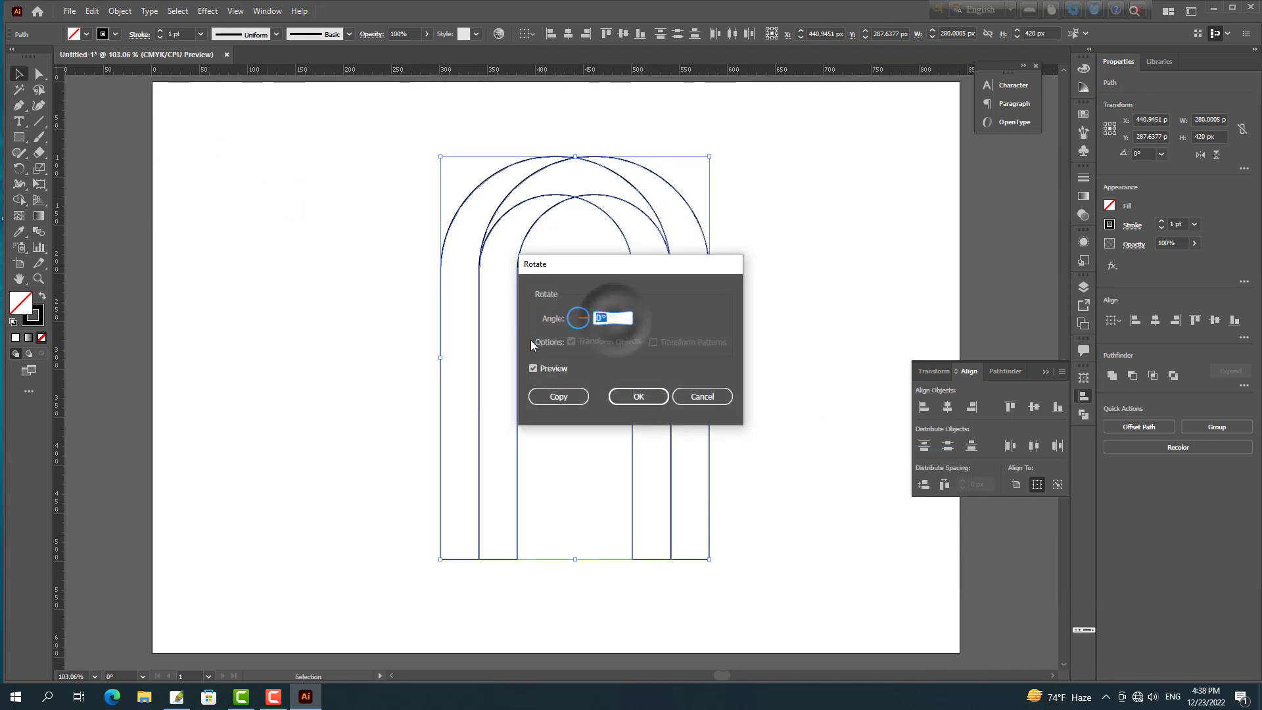
{"action": "type", "text": "45"}
{"action": "left_click", "coordinate": [641, 398]}
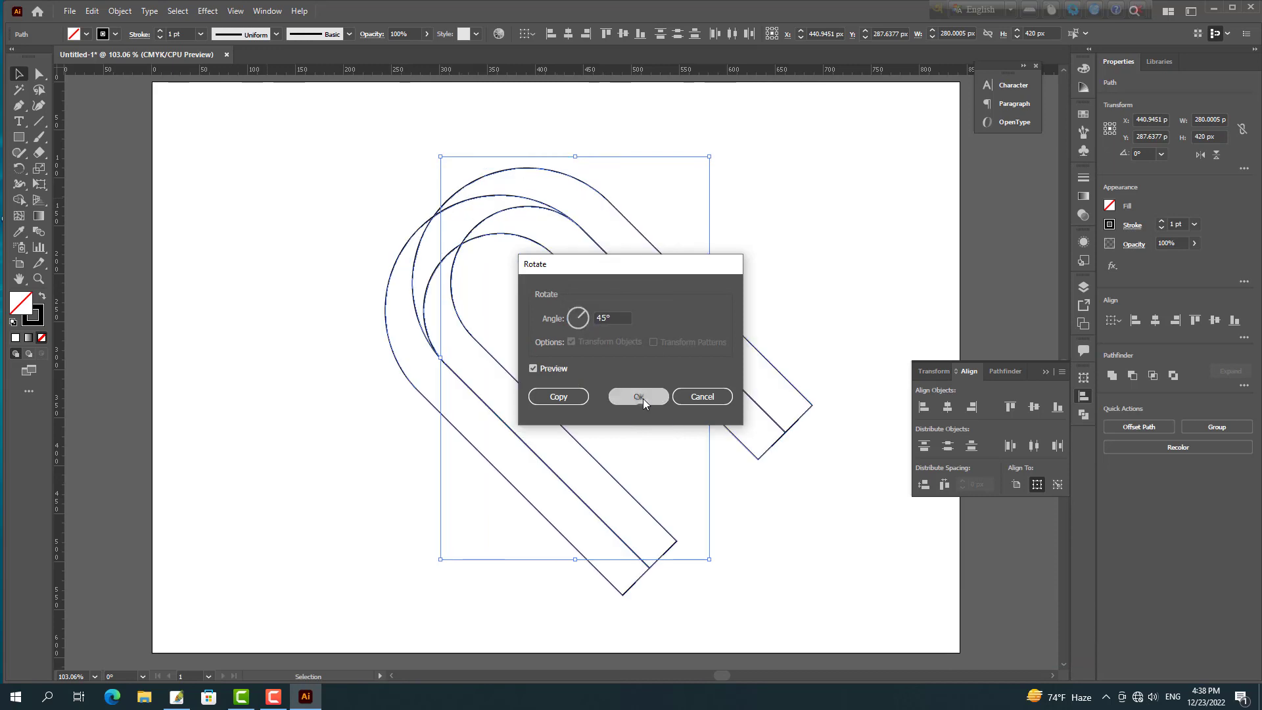
Create a copy of the rotated arch pair reflected across the vertical axis and move it 38 px to the right to form a heart.
{"action": "right_click", "coordinate": [477, 413]}
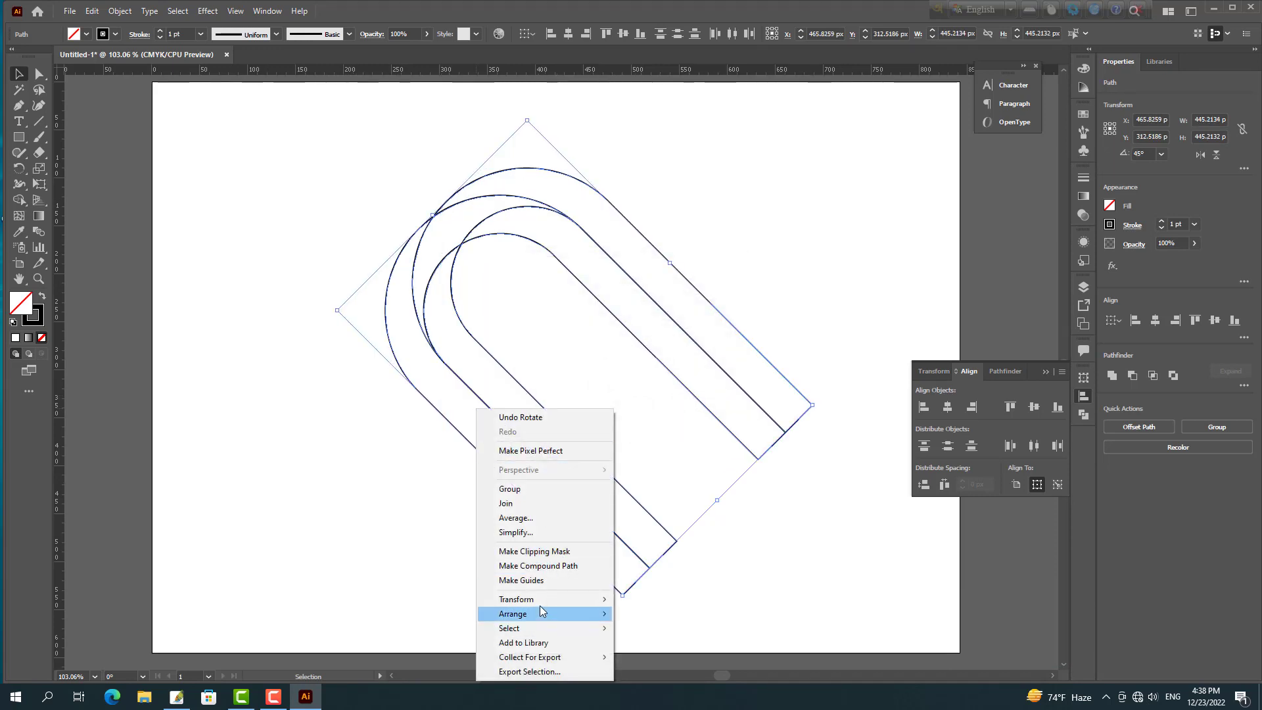
{"action": "mouse_move", "coordinate": [539, 599]}
{"action": "left_click", "coordinate": [670, 532]}
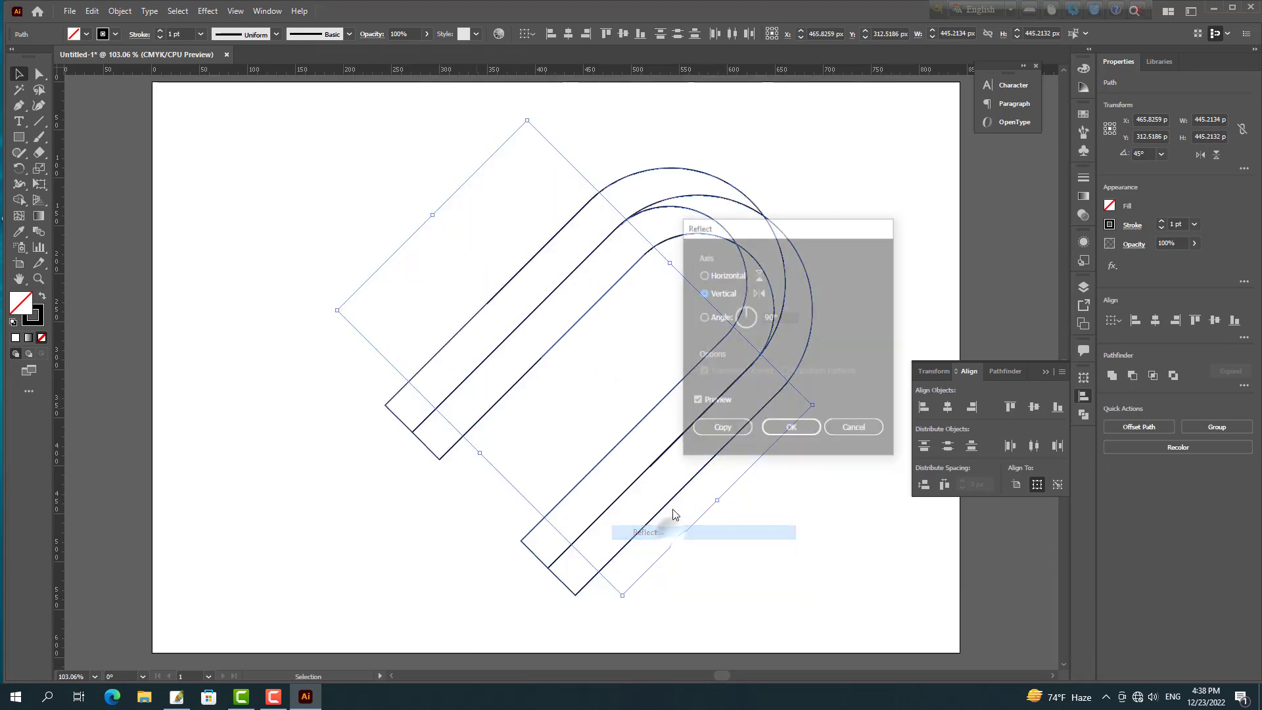
{"action": "left_click", "coordinate": [722, 430]}
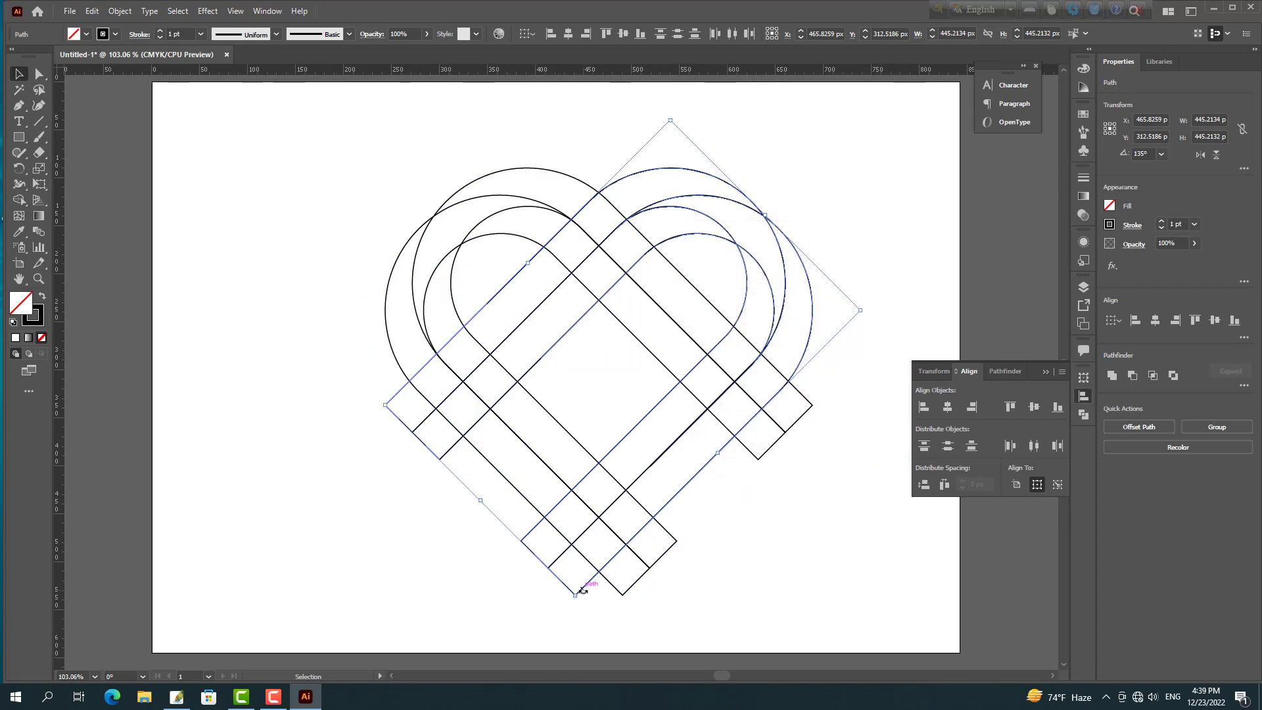
{"action": "left_click_drag", "start_coordinate": [582, 593], "coordinate": [620, 594]}
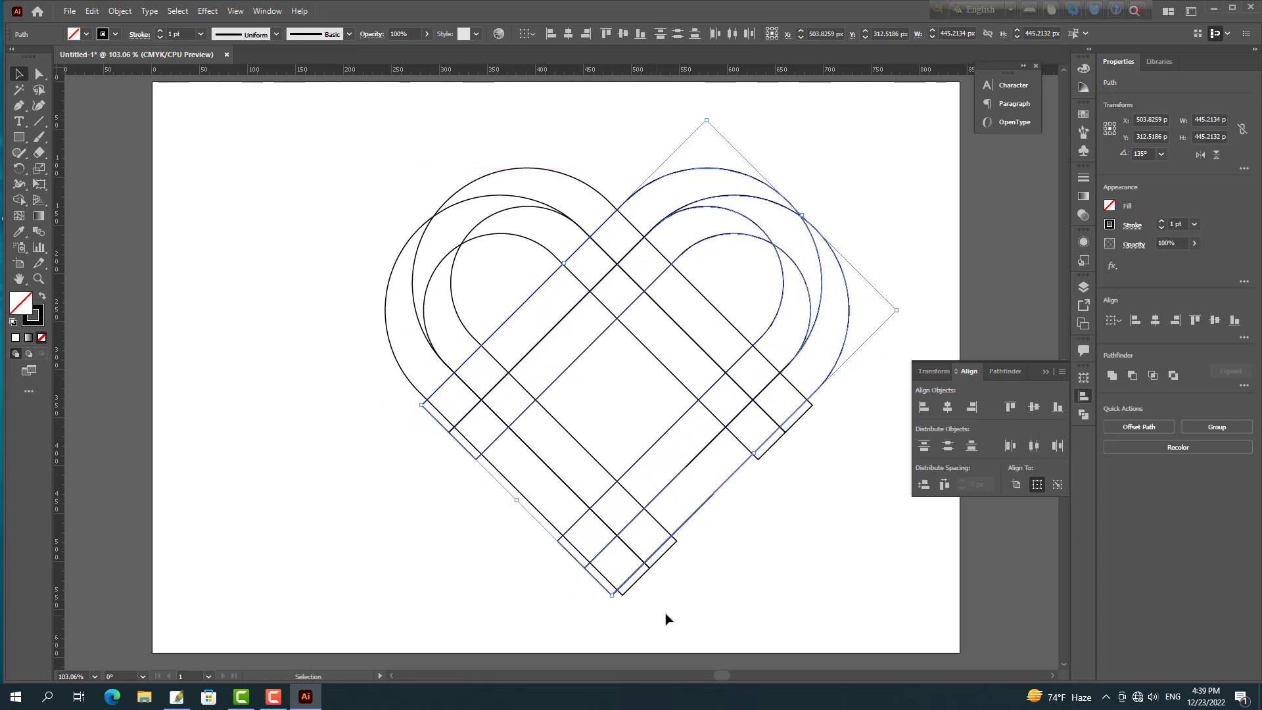
{"action": "left_click", "coordinate": [716, 601]}
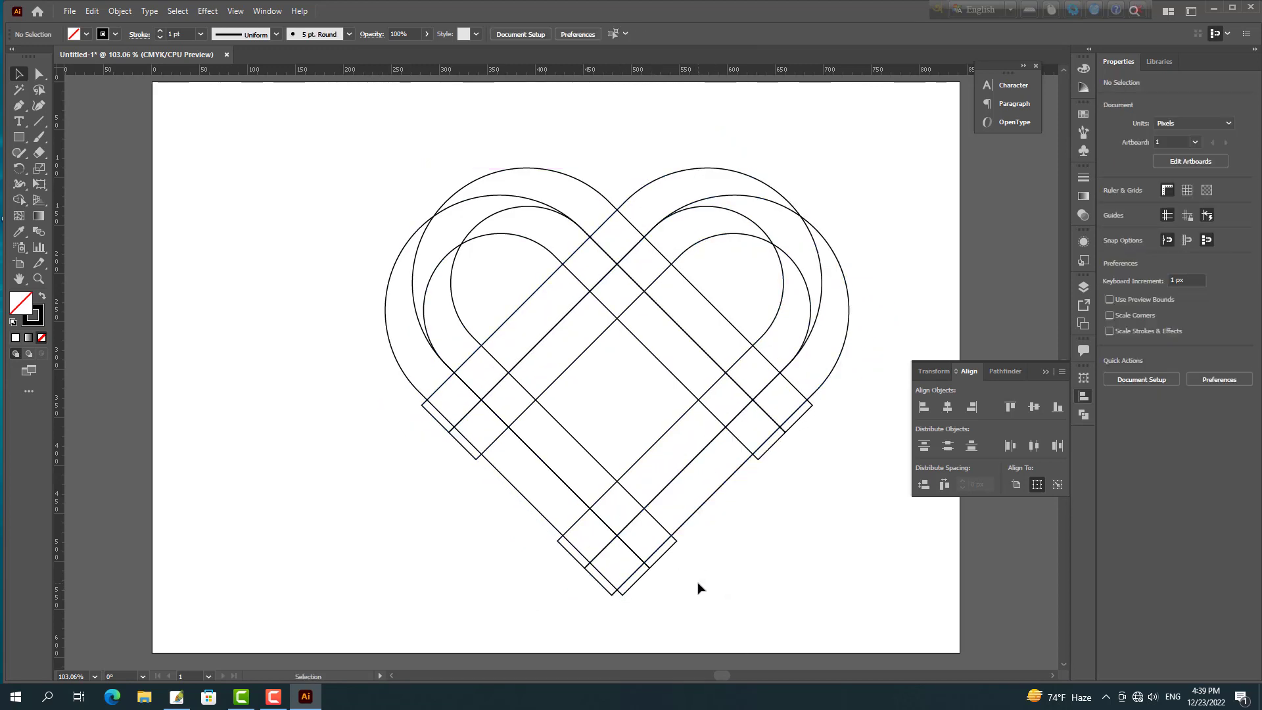
Draw a horizontal Pen line about 57 px long between the two path intersections just above the heart's bottom point.
{"action": "scroll", "coordinate": [511, 299], "scroll_direction": "up", "scroll_amount": 2}
{"action": "left_click_drag", "start_coordinate": [668, 302], "coordinate": [441, 33]}
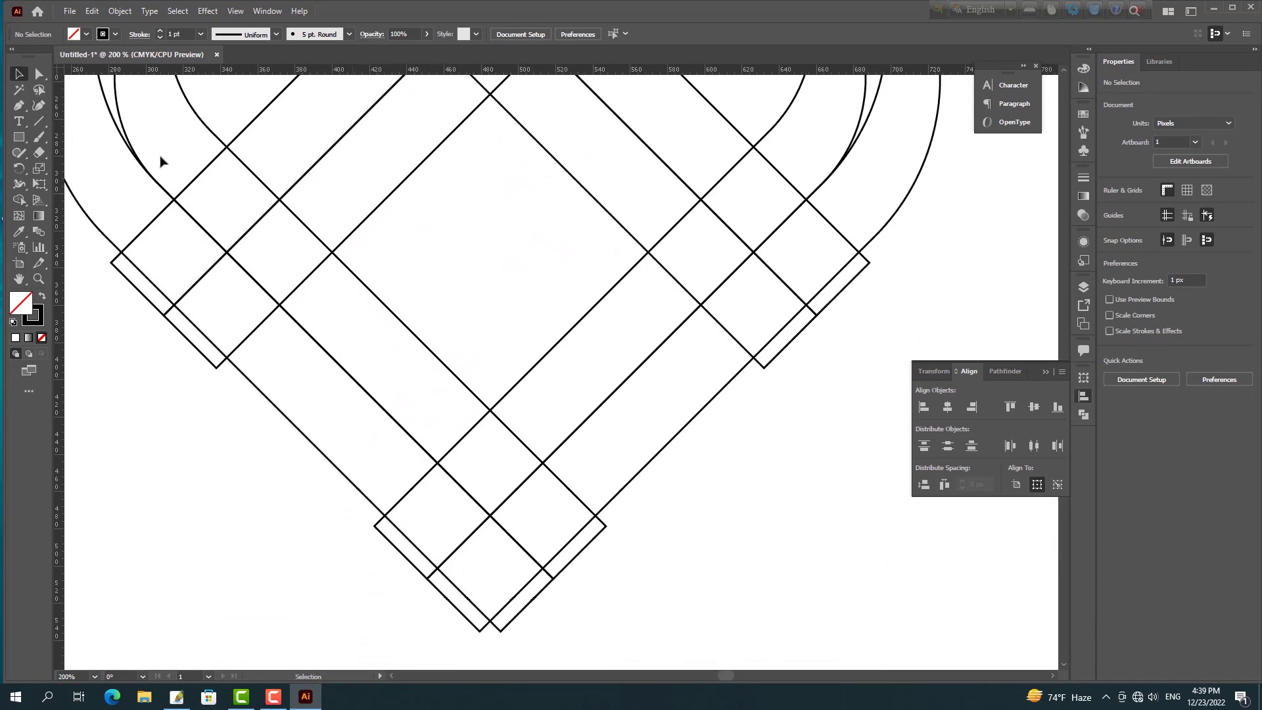
{"action": "left_click", "coordinate": [20, 107]}
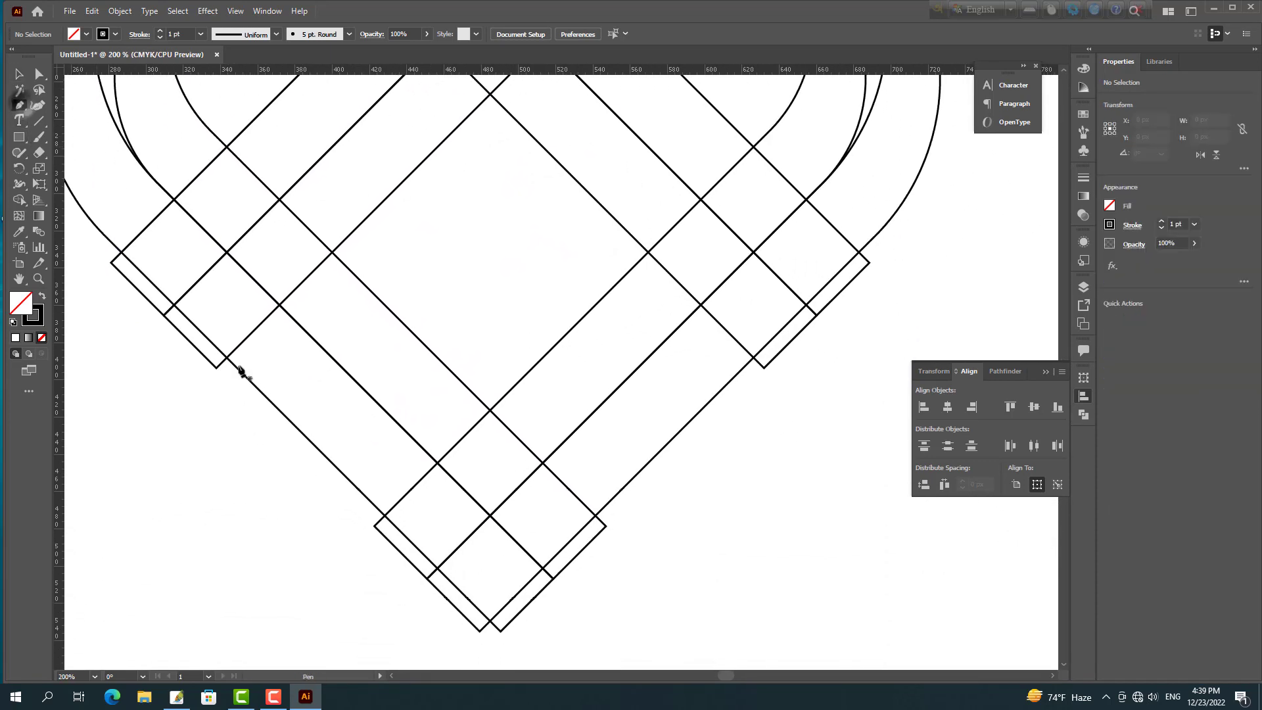
{"action": "left_click", "coordinate": [438, 568]}
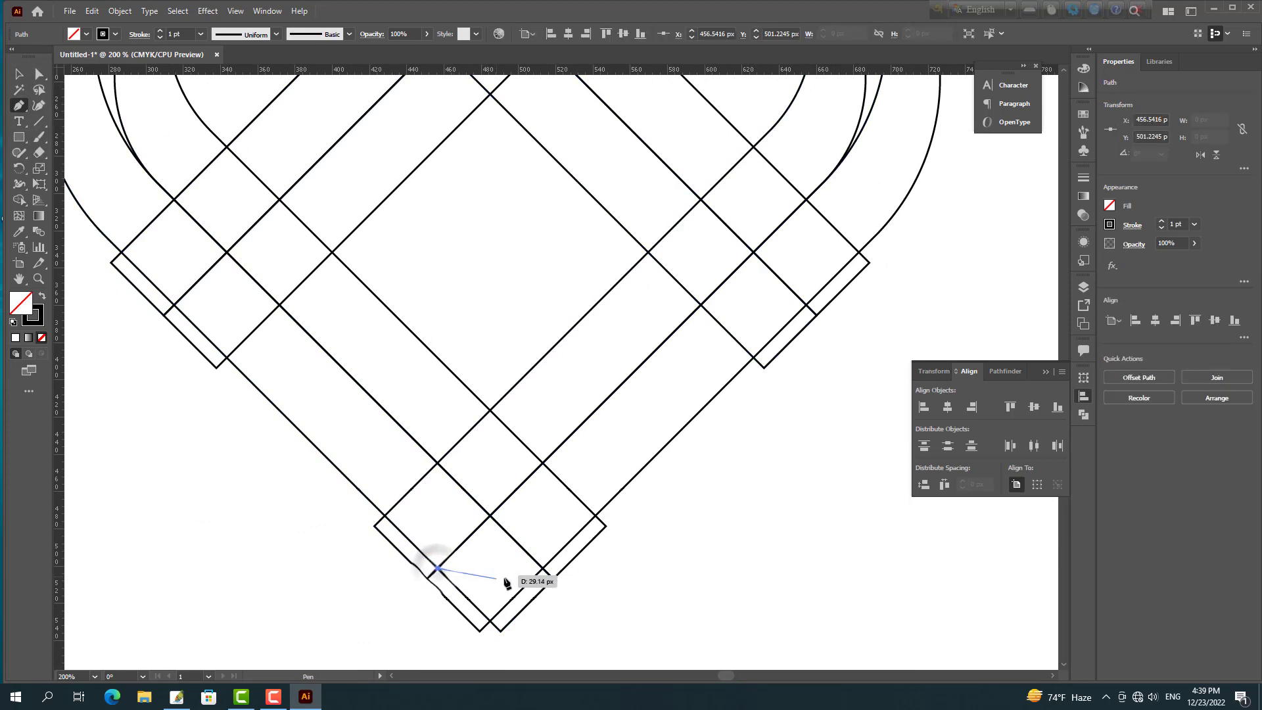
{"action": "left_click", "coordinate": [543, 568]}
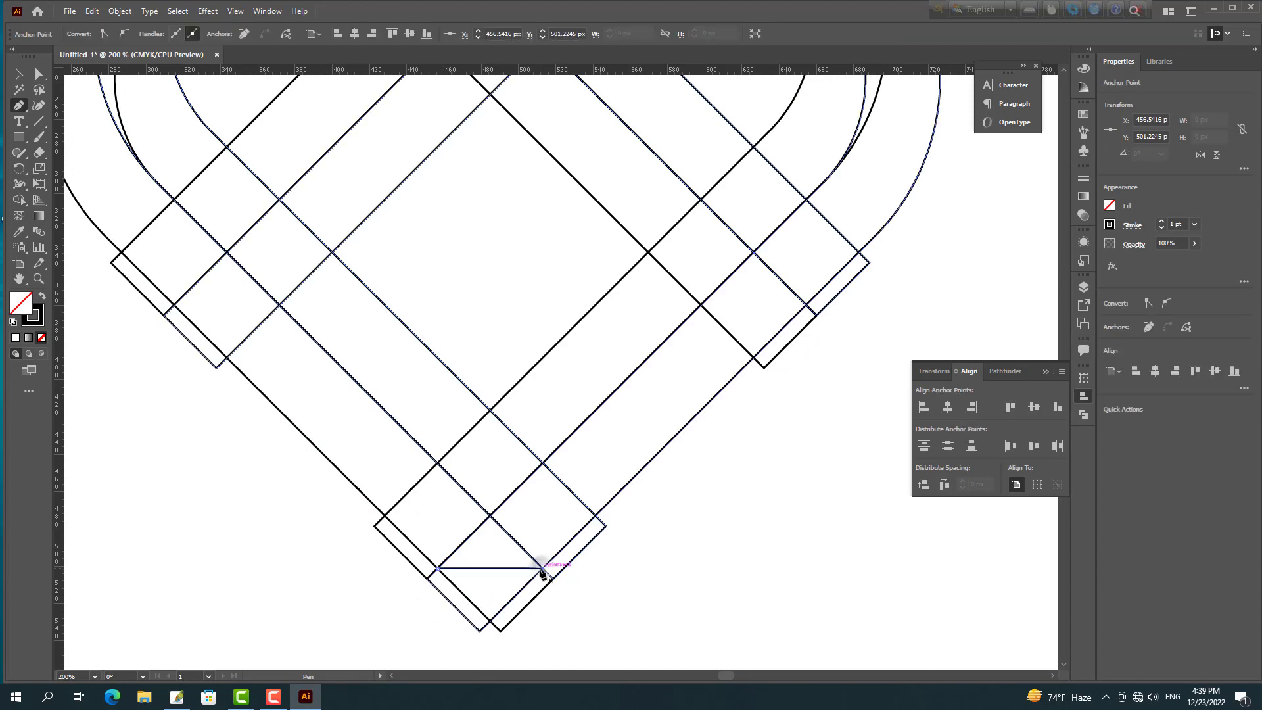
{"action": "left_click", "coordinate": [19, 78]}
Draw a second horizontal Pen line about 57 px long between the intersections below the heart's top notch, and deselect it.
{"action": "left_click", "coordinate": [19, 105]}
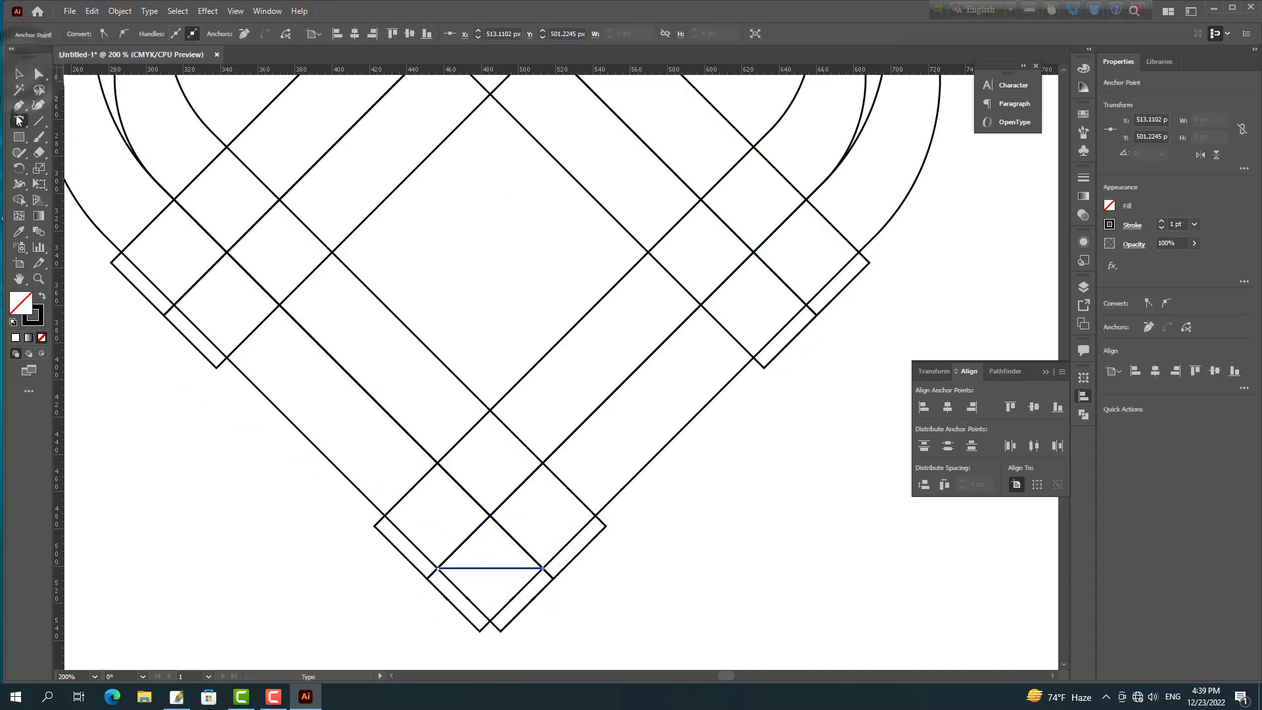
{"action": "left_click_drag", "start_coordinate": [483, 266], "coordinate": [484, 575]}
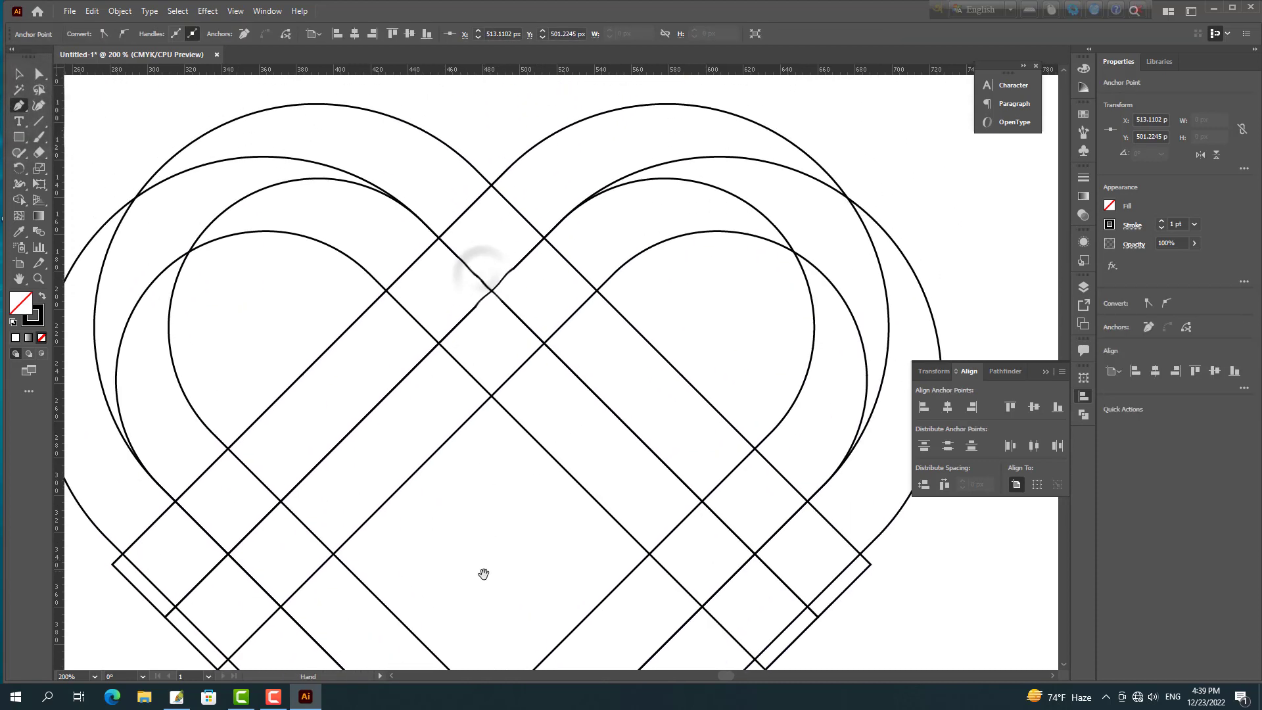
{"action": "left_click", "coordinate": [439, 345]}
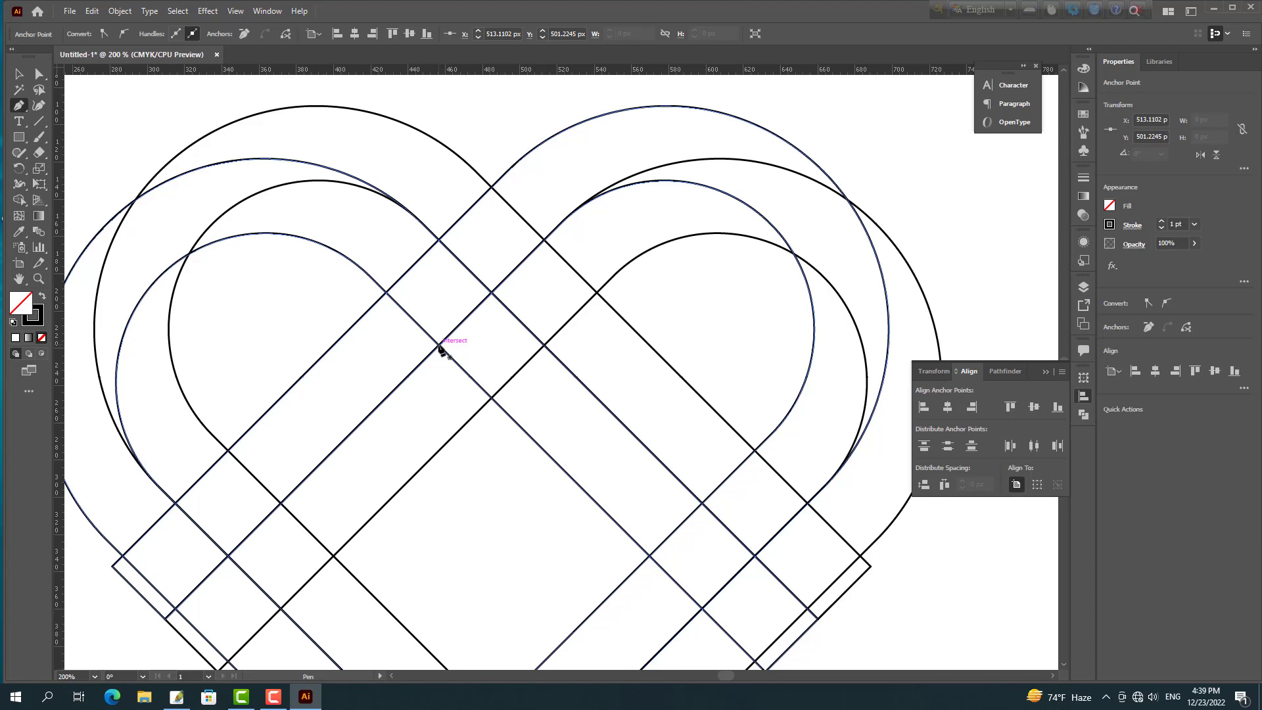
{"action": "left_click", "coordinate": [544, 344]}
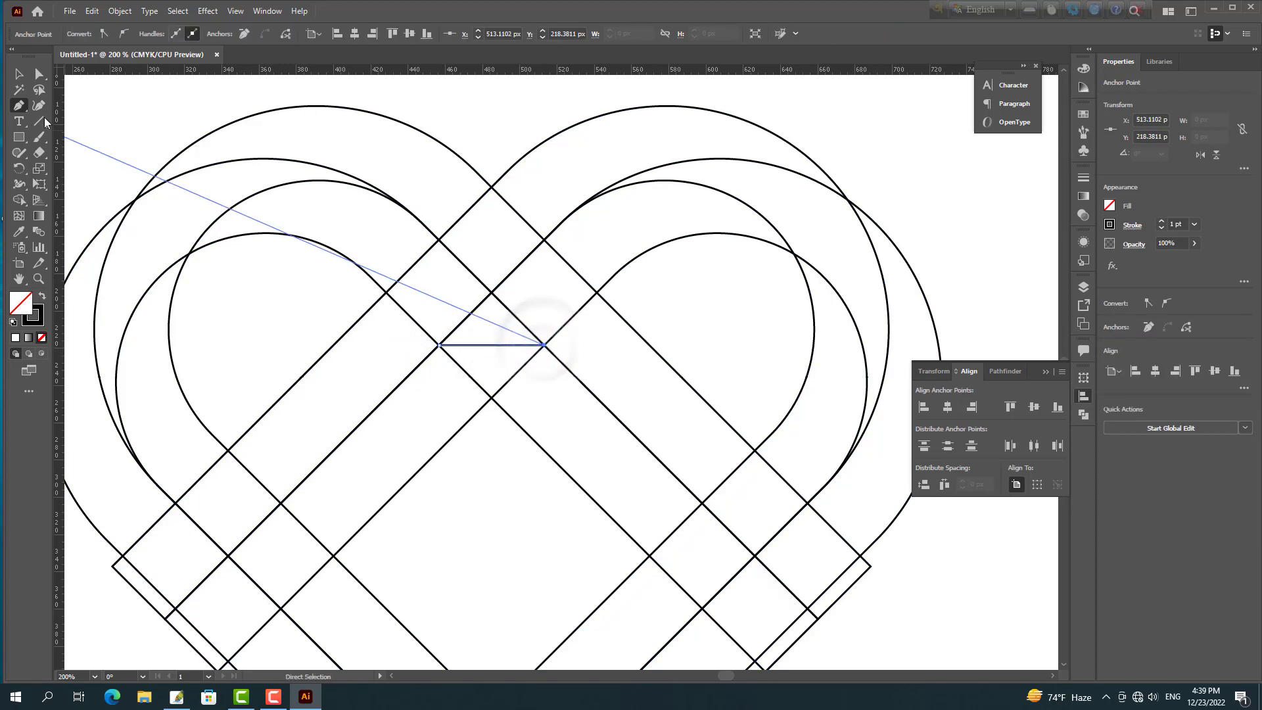
{"action": "left_click", "coordinate": [19, 74]}
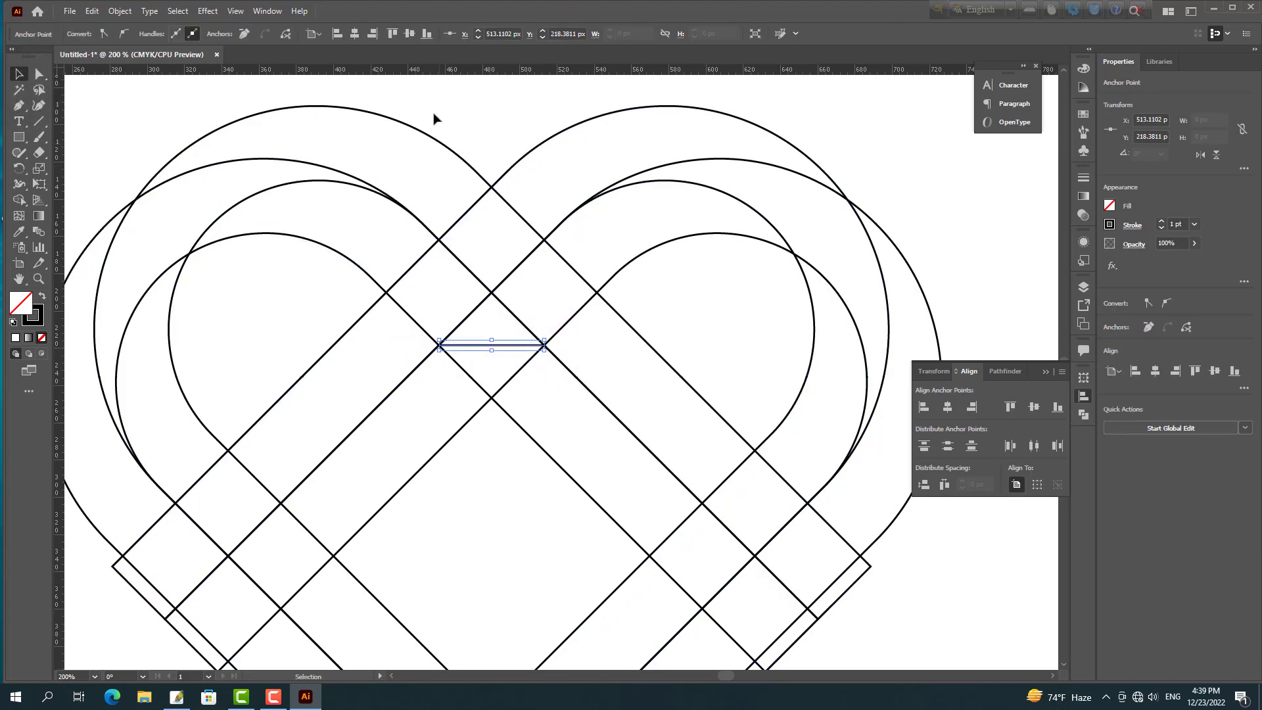
{"action": "left_click", "coordinate": [463, 125]}
Select the whole heart and use Shape Builder to erase the overhanging strips on both sides and at the bottom, plus the tip triangle.
{"action": "scroll", "coordinate": [520, 212], "scroll_direction": "down", "scroll_amount": 1}
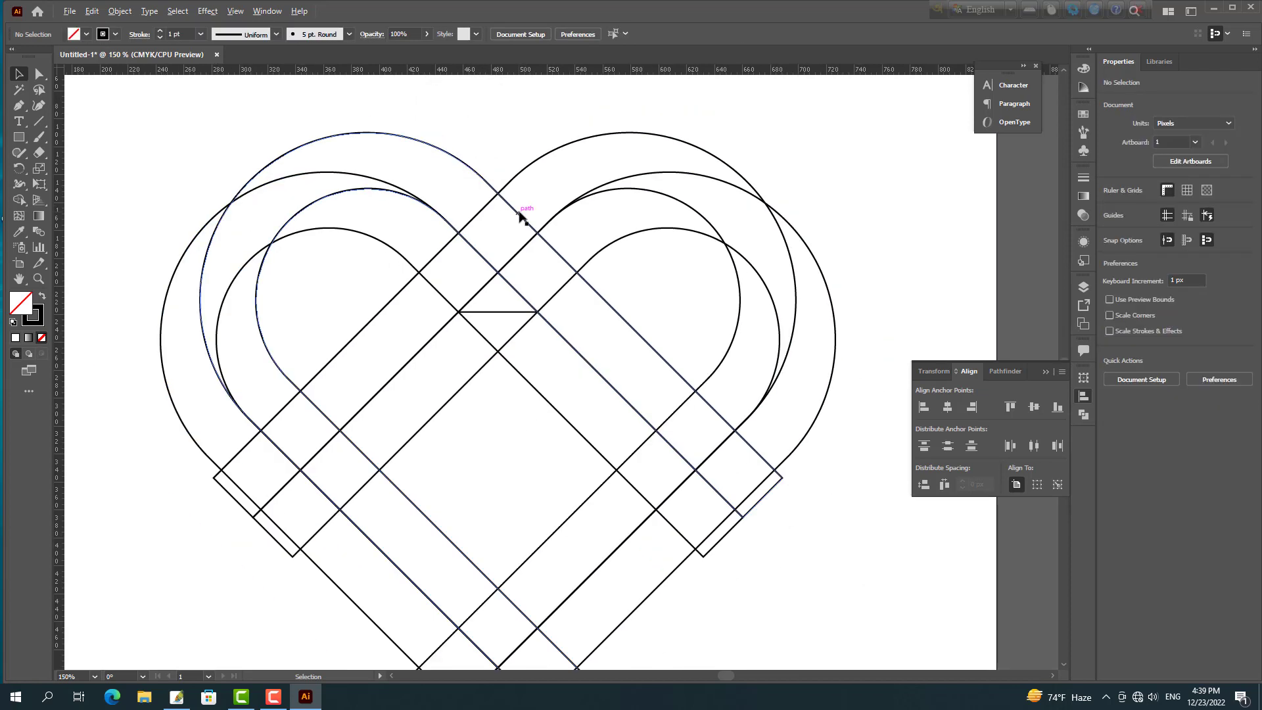
{"action": "left_click_drag", "start_coordinate": [547, 389], "coordinate": [571, 354]}
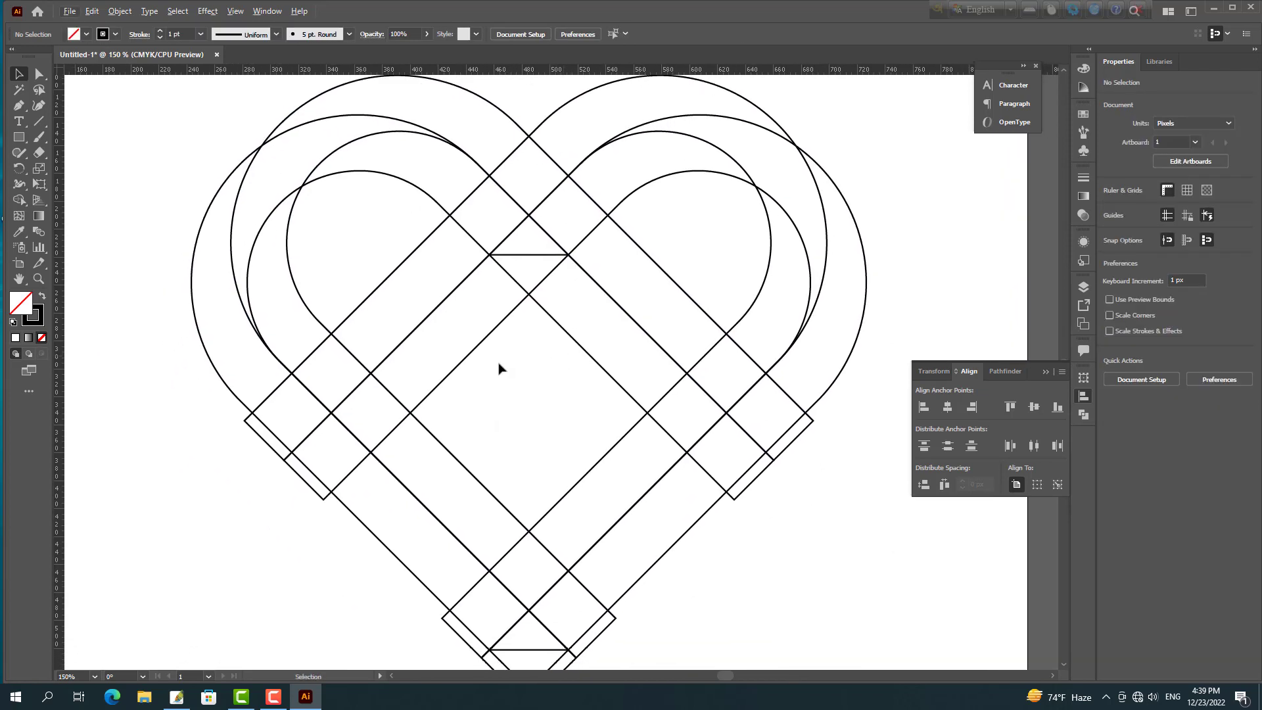
{"action": "scroll", "coordinate": [458, 367], "scroll_direction": "down", "scroll_amount": 1}
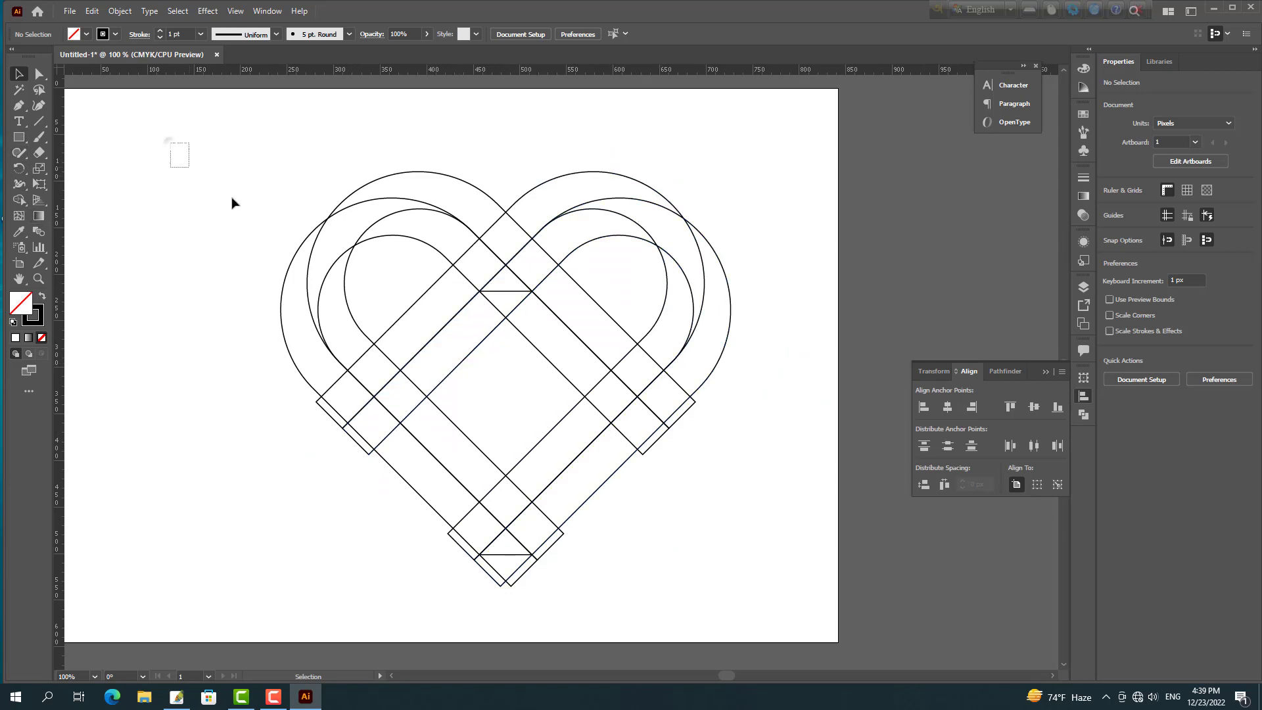
{"action": "left_click_drag", "start_coordinate": [232, 202], "coordinate": [760, 648]}
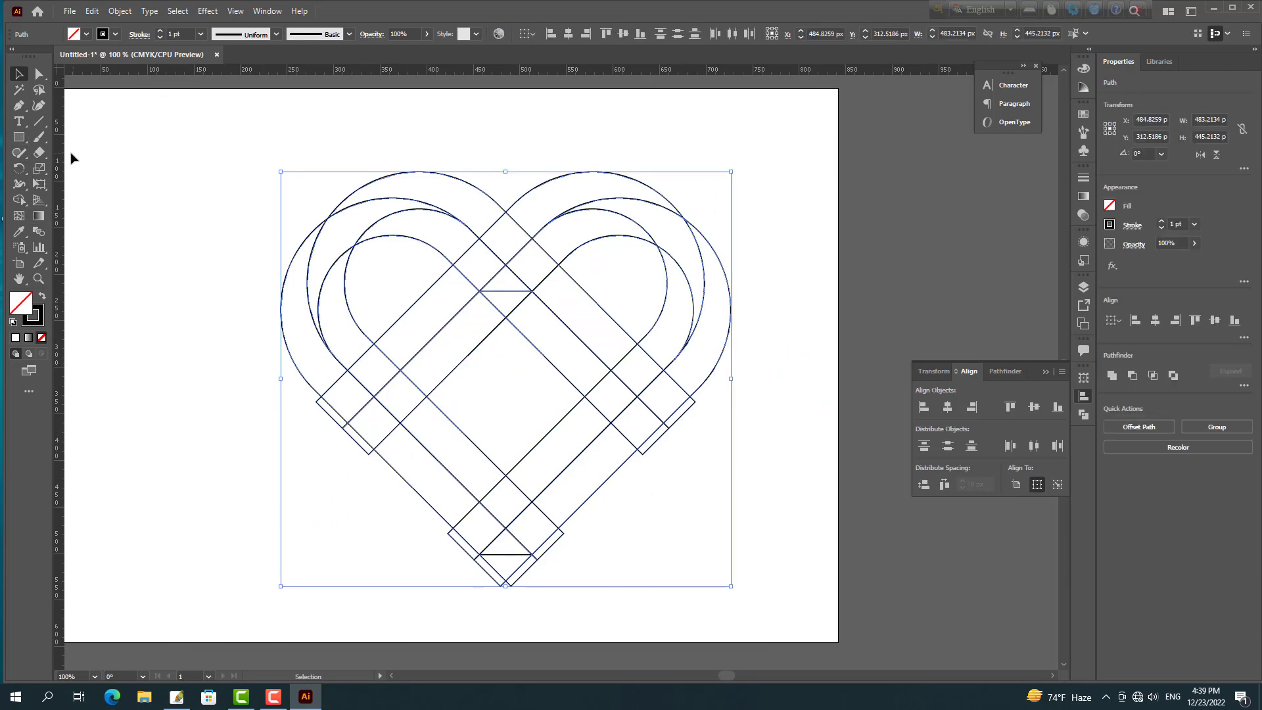
{"action": "left_click", "coordinate": [19, 202]}
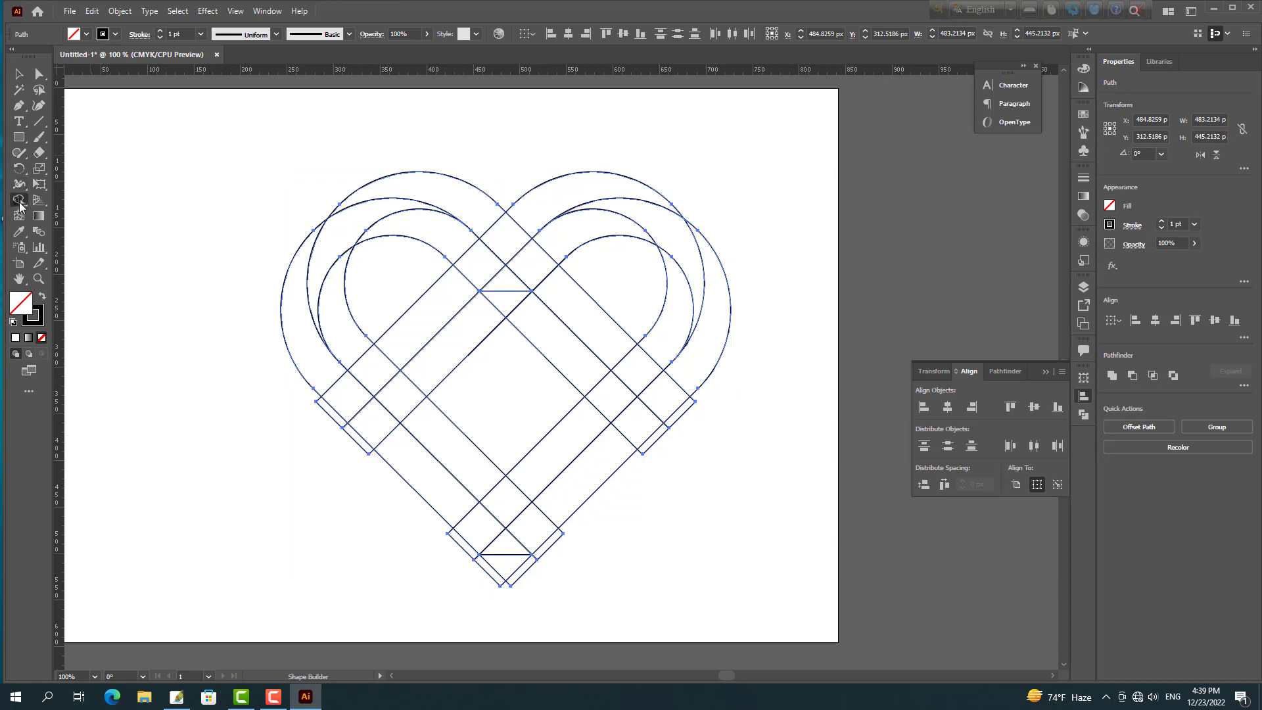
{"action": "key", "text": "alt"}
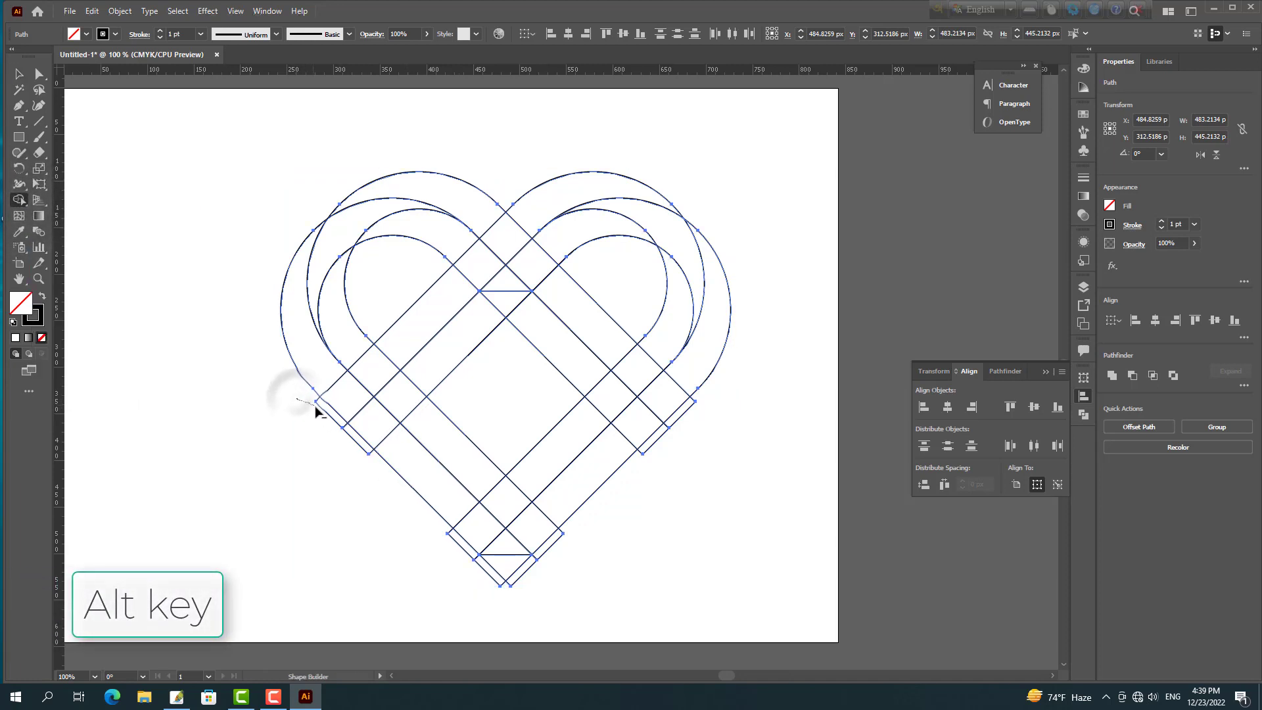
{"action": "left_click_drag", "start_coordinate": [316, 407], "coordinate": [328, 418]}
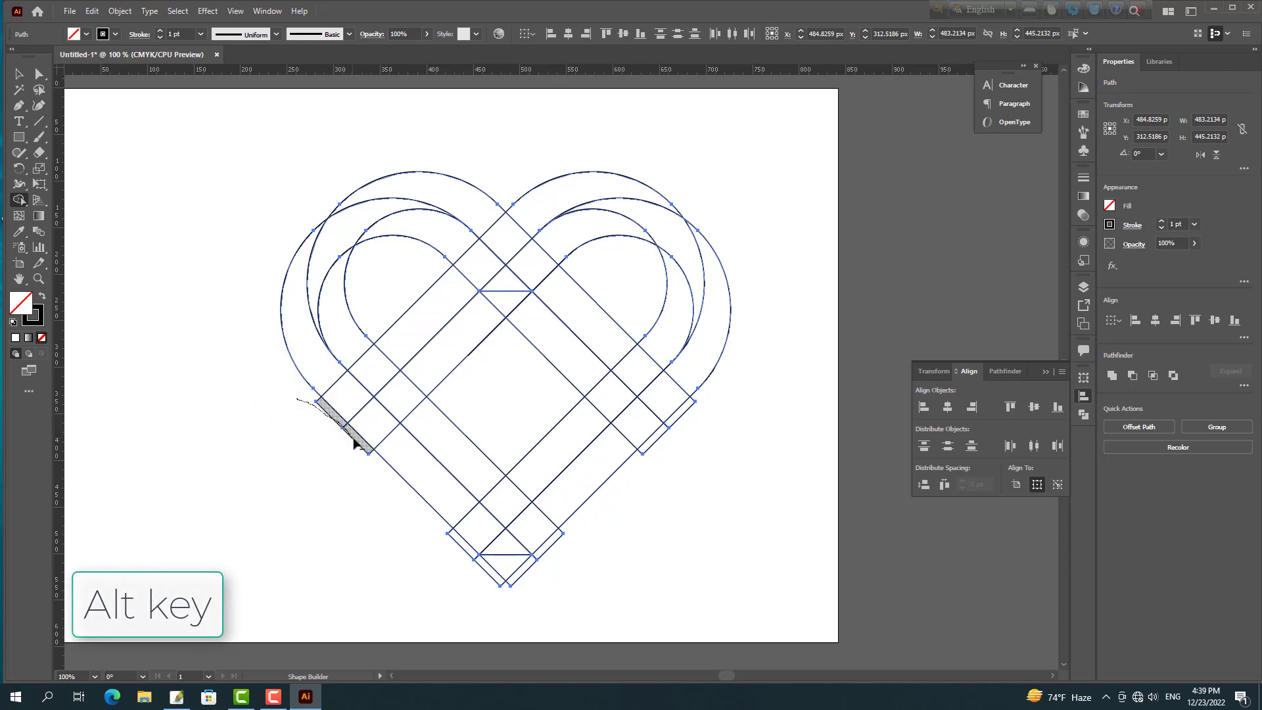
{"action": "left_click_drag", "start_coordinate": [369, 455], "coordinate": [368, 457]}
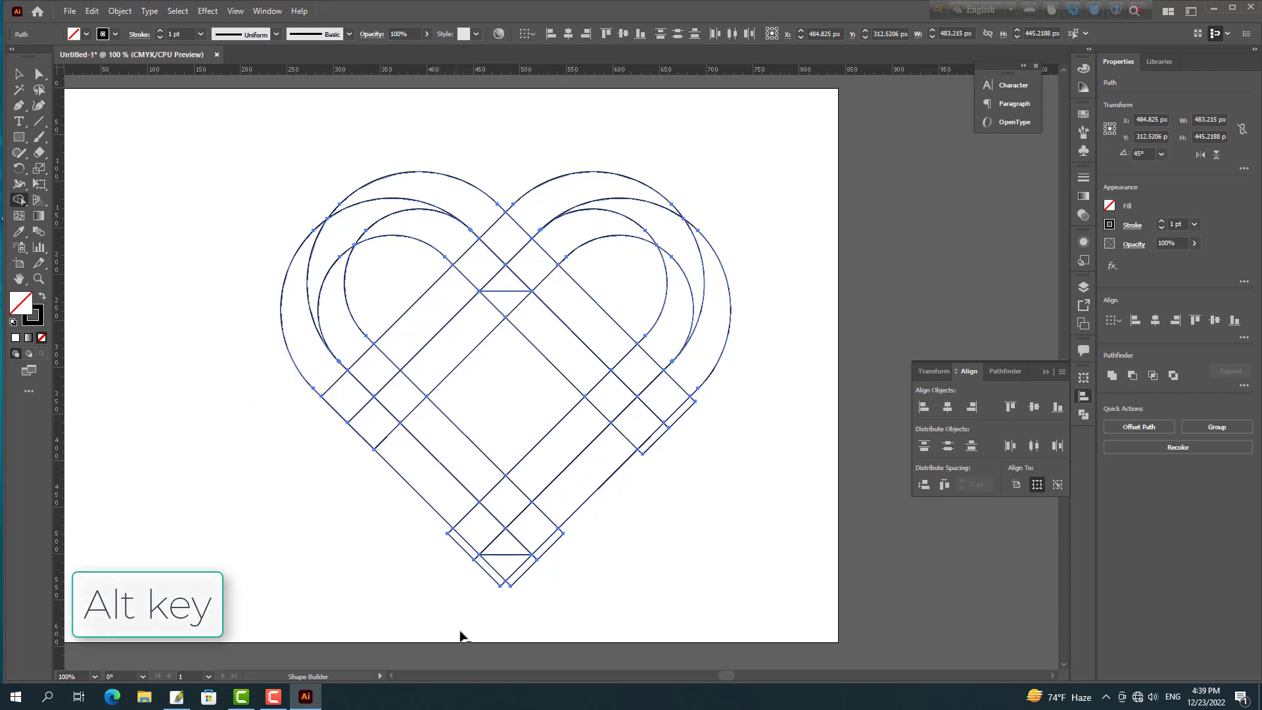
{"action": "mouse_move", "coordinate": [431, 539]}
{"action": "left_mouse_down"}
{"action": "mouse_move", "coordinate": [470, 551]}
{"action": "mouse_move", "coordinate": [496, 587]}
{"action": "mouse_move", "coordinate": [545, 553]}
{"action": "left_mouse_up"}
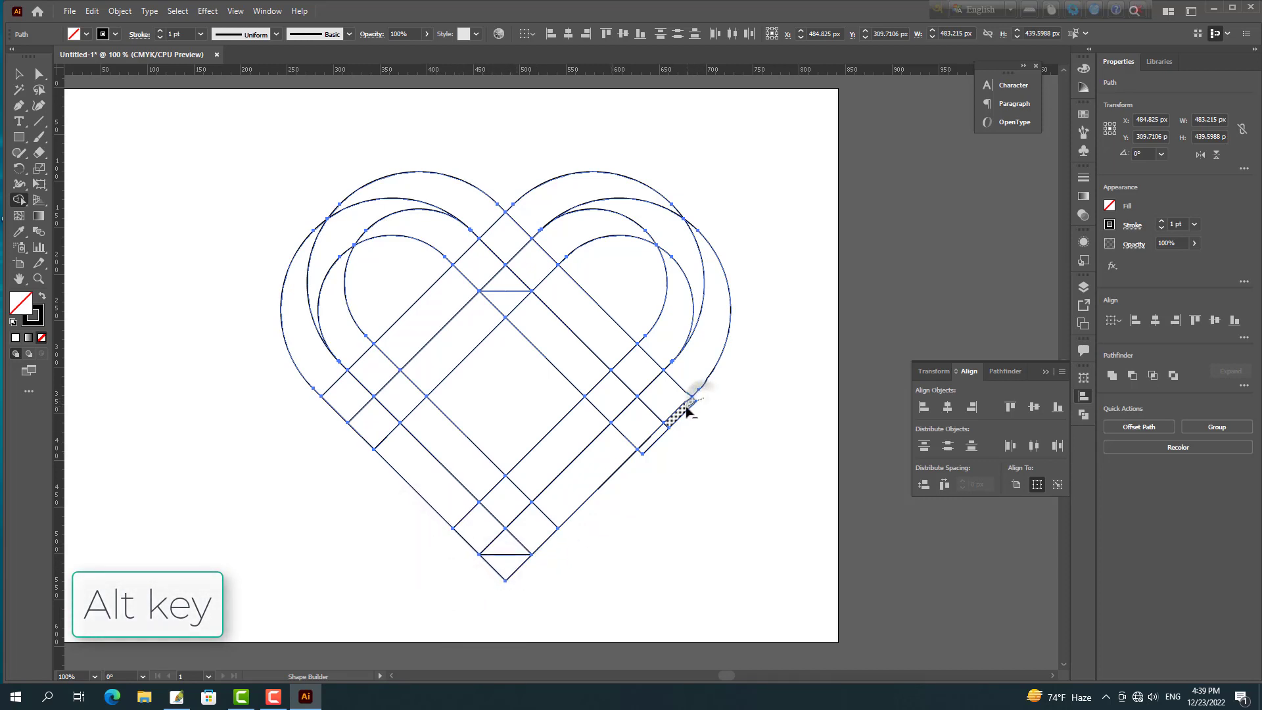
{"action": "left_click_drag", "start_coordinate": [686, 409], "coordinate": [647, 450]}
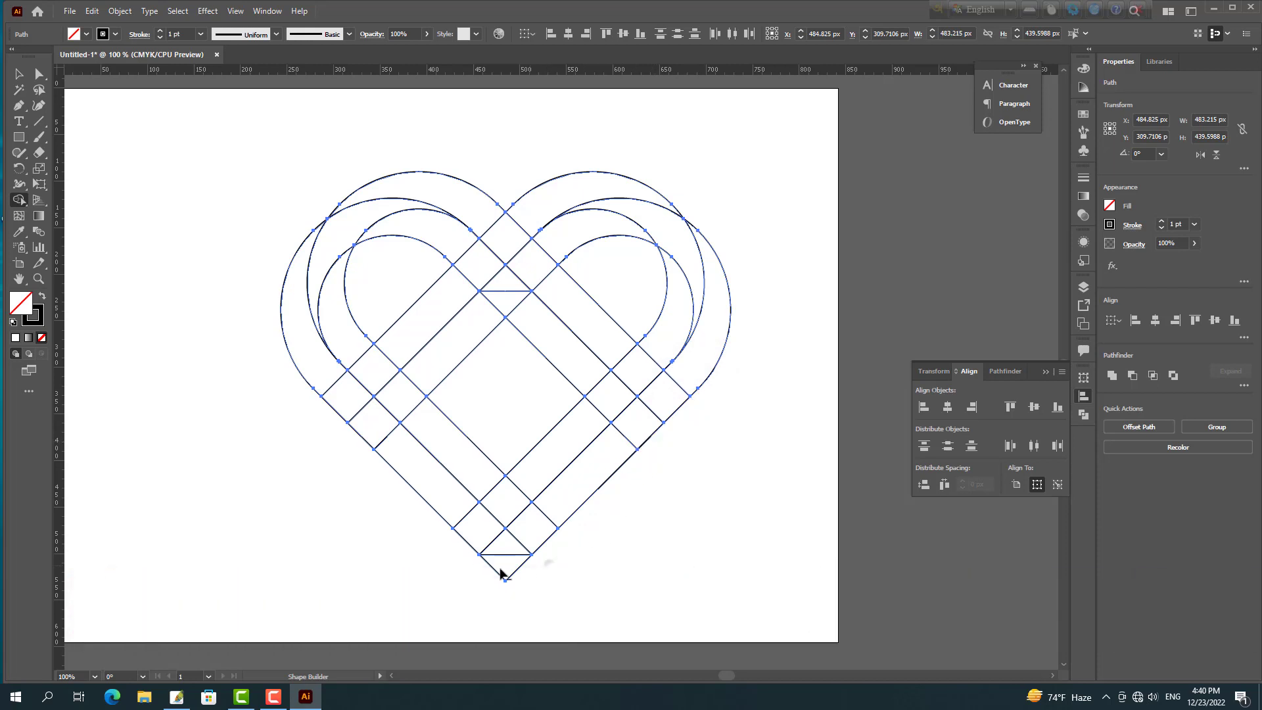
{"action": "left_click", "coordinate": [501, 574], "text": "alt"}
Merge the central regions into a single inner heart shape with Shape Builder and deselect the artwork.
{"action": "mouse_move", "coordinate": [394, 285]}
{"action": "left_mouse_down"}
{"action": "mouse_move", "coordinate": [499, 397]}
{"action": "mouse_move", "coordinate": [590, 349]}
{"action": "mouse_move", "coordinate": [607, 288]}
{"action": "mouse_move", "coordinate": [482, 311]}
{"action": "mouse_move", "coordinate": [530, 361]}
{"action": "left_mouse_up"}
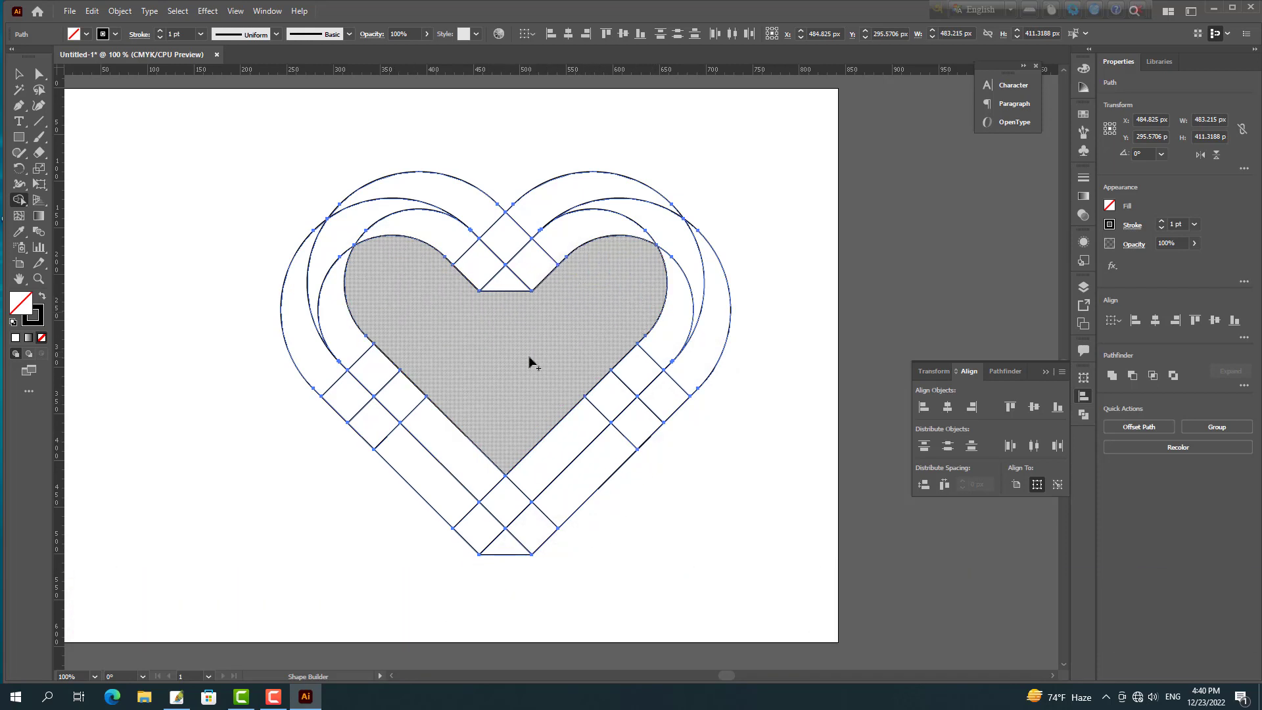
{"action": "left_click", "coordinate": [18, 75]}
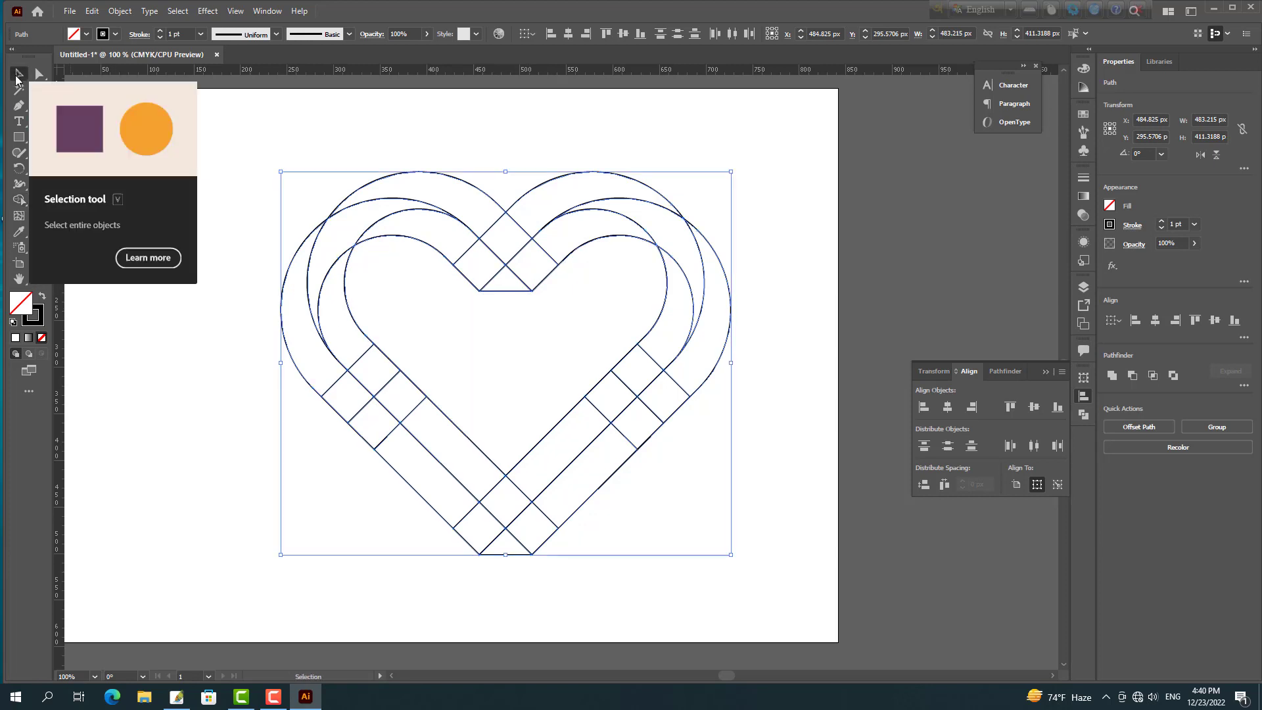
{"action": "left_click", "coordinate": [212, 169]}
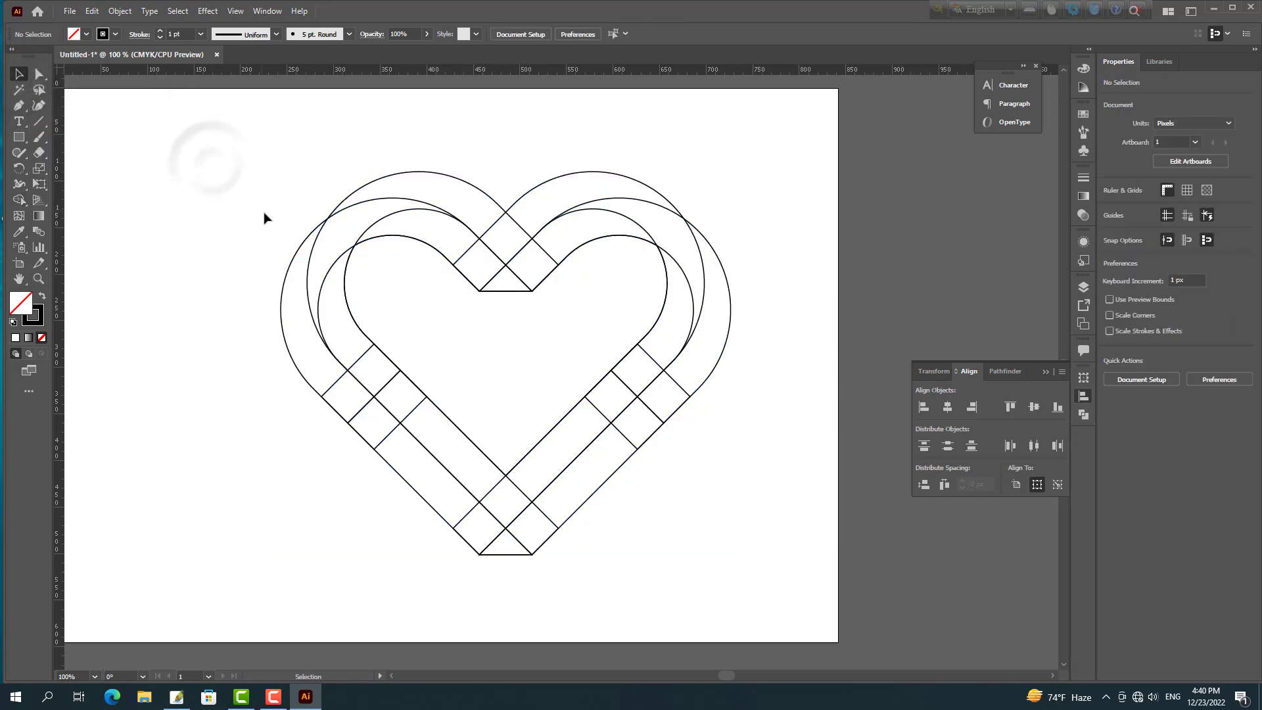
Select the whole heart for Shape Builder and set its fill to black.
{"action": "left_click_drag", "start_coordinate": [417, 307], "coordinate": [772, 631]}
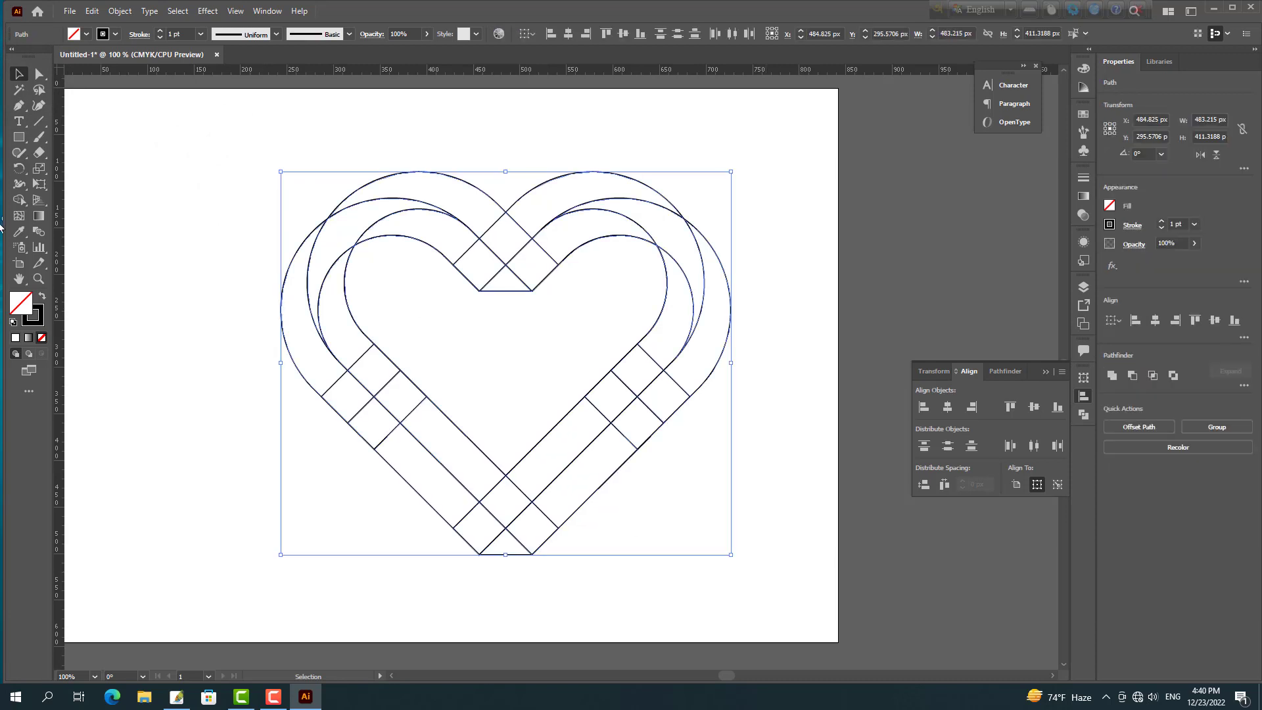
{"action": "left_click", "coordinate": [19, 200]}
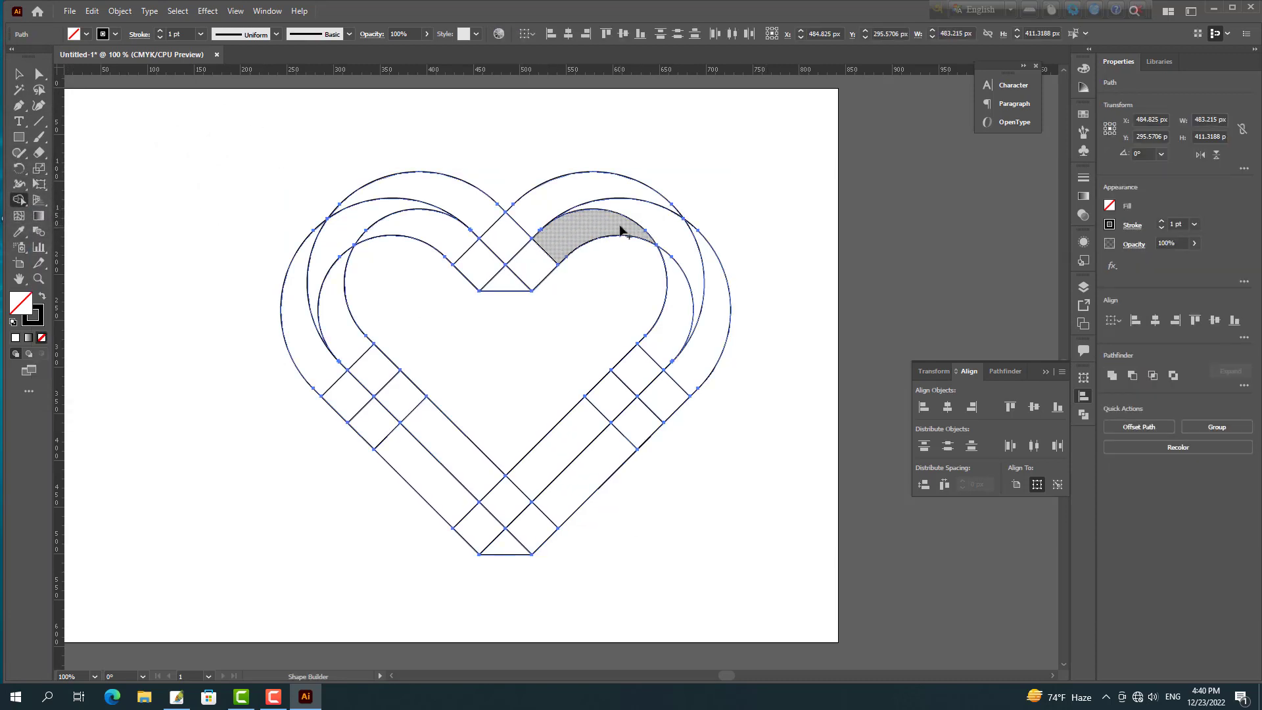
{"action": "left_click", "coordinate": [90, 35]}
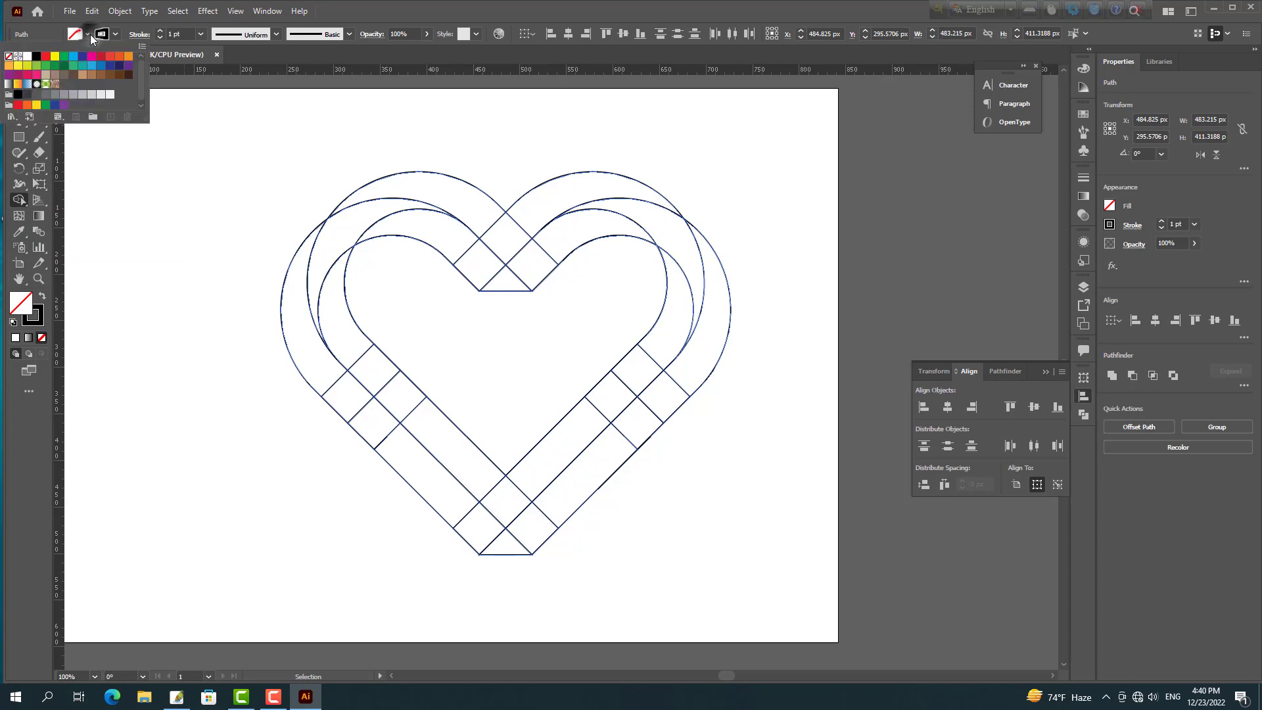
{"action": "left_click", "coordinate": [35, 57]}
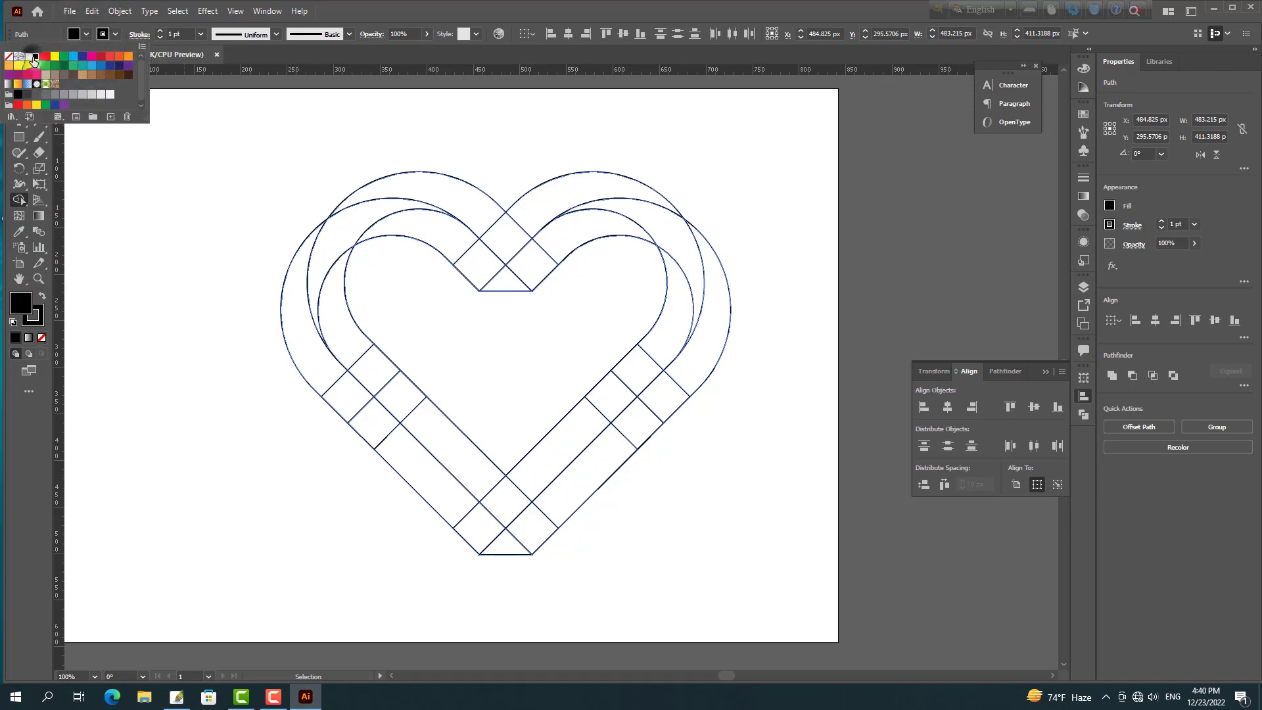
{"action": "left_click", "coordinate": [517, 247]}
Merge the upper band running through the top notch, and the right arch band down to the inner tip, with Shape Builder.
{"action": "mouse_move", "coordinate": [558, 235]}
{"action": "left_mouse_down"}
{"action": "mouse_move", "coordinate": [523, 269]}
{"action": "mouse_move", "coordinate": [474, 214]}
{"action": "mouse_move", "coordinate": [423, 191]}
{"action": "left_mouse_up"}
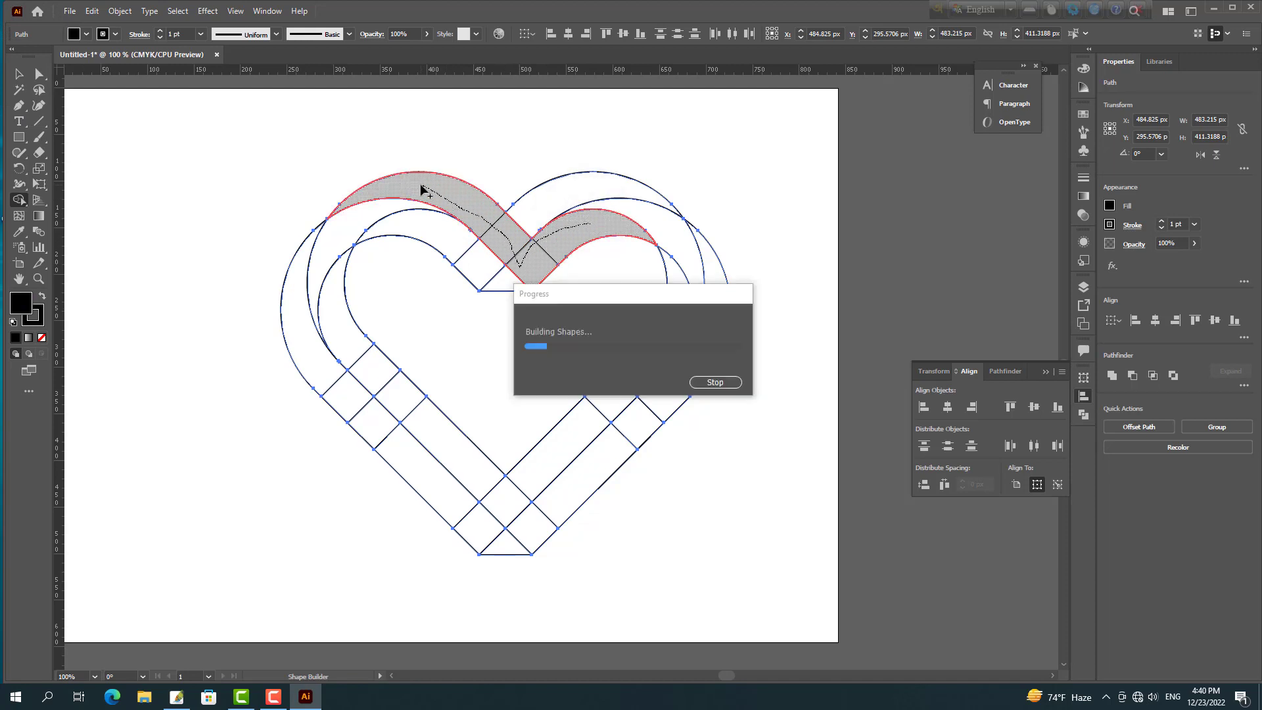
{"action": "mouse_move", "coordinate": [531, 207]}
{"action": "left_mouse_down"}
{"action": "mouse_move", "coordinate": [646, 193]}
{"action": "mouse_move", "coordinate": [668, 216]}
{"action": "mouse_move", "coordinate": [672, 330]}
{"action": "mouse_move", "coordinate": [590, 415]}
{"action": "left_mouse_up"}
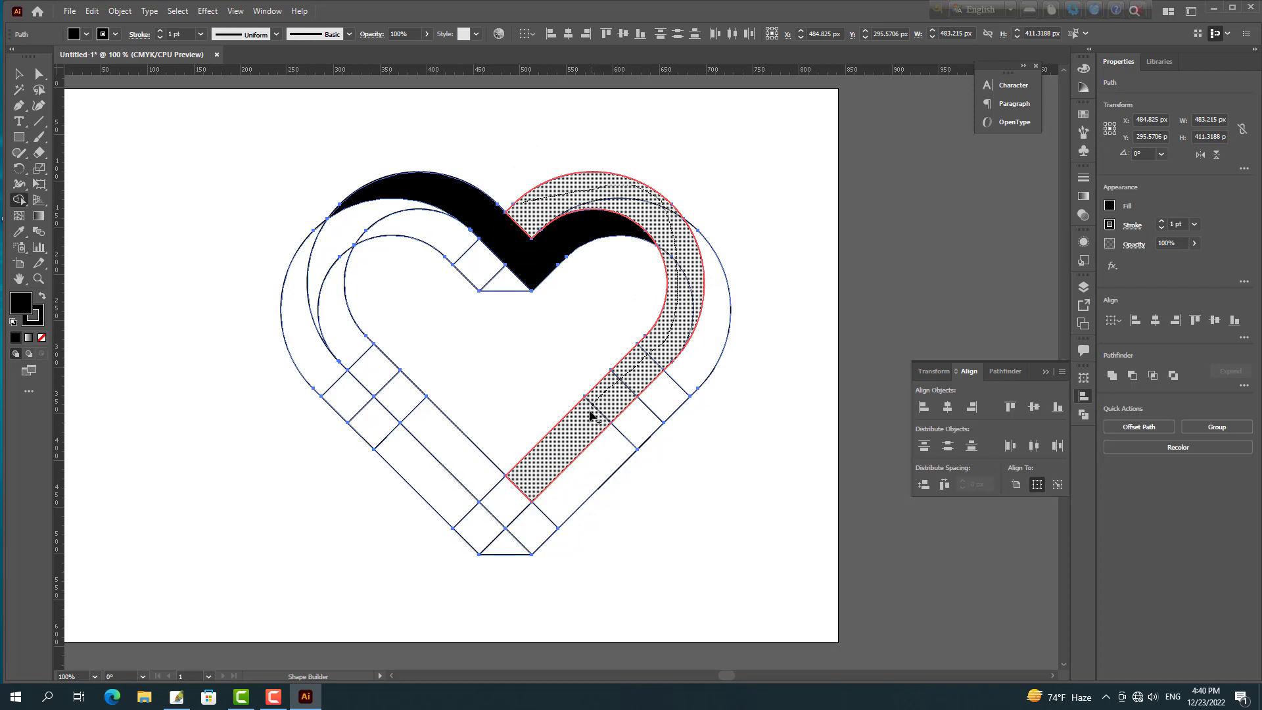
{"action": "left_click_drag", "start_coordinate": [551, 459], "coordinate": [552, 459]}
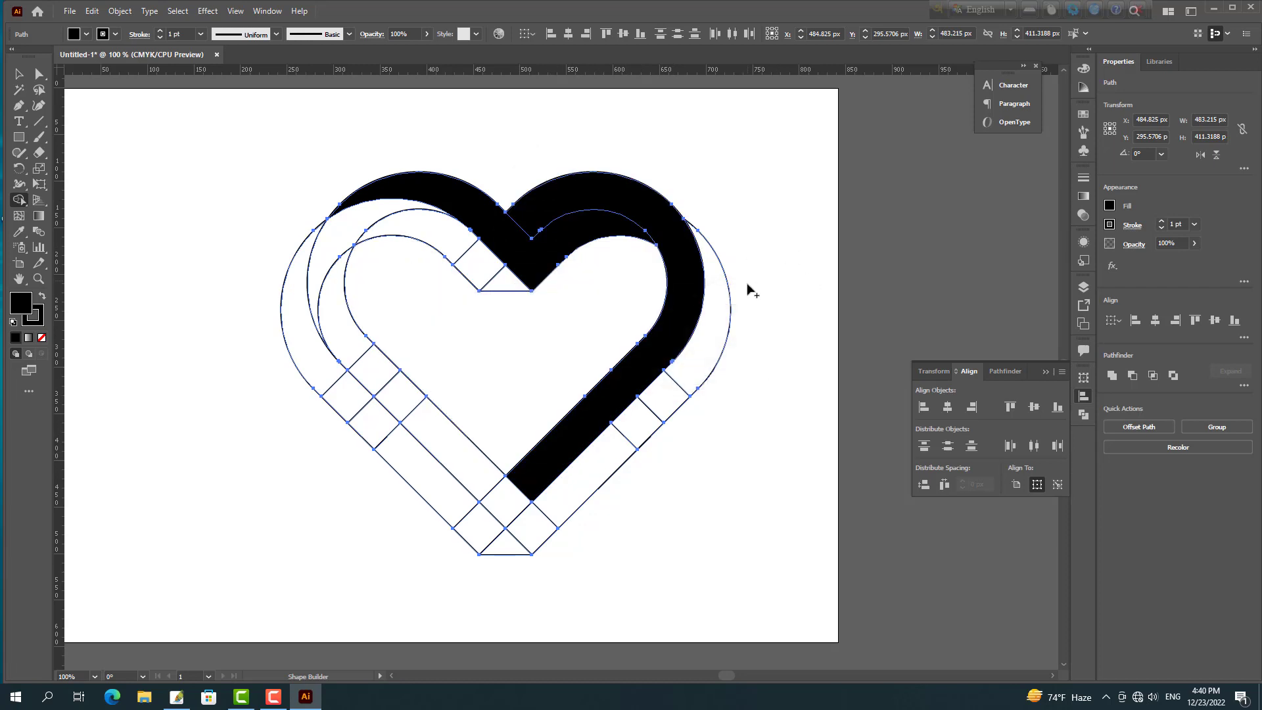
Merge the lower V-shaped band and the outer left band into single shapes with Shape Builder, and deselect the artwork.
{"action": "mouse_move", "coordinate": [717, 313]}
{"action": "left_mouse_down"}
{"action": "mouse_move", "coordinate": [646, 428]}
{"action": "mouse_move", "coordinate": [540, 515]}
{"action": "mouse_move", "coordinate": [459, 466]}
{"action": "mouse_move", "coordinate": [343, 330]}
{"action": "left_mouse_up"}
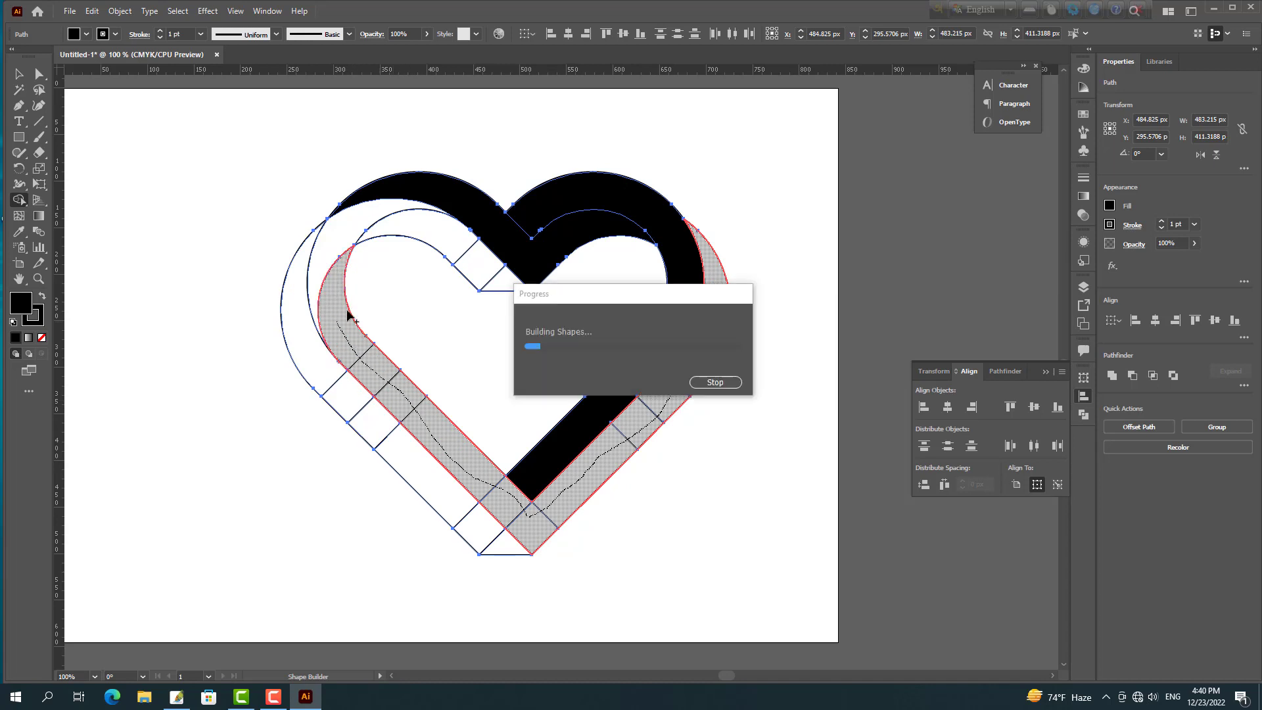
{"action": "mouse_move", "coordinate": [503, 286]}
{"action": "left_mouse_down"}
{"action": "mouse_move", "coordinate": [382, 214]}
{"action": "mouse_move", "coordinate": [301, 275]}
{"action": "left_mouse_up"}
{"action": "mouse_move", "coordinate": [307, 335]}
{"action": "left_mouse_down"}
{"action": "mouse_move", "coordinate": [417, 478]}
{"action": "mouse_move", "coordinate": [502, 551]}
{"action": "left_mouse_up"}
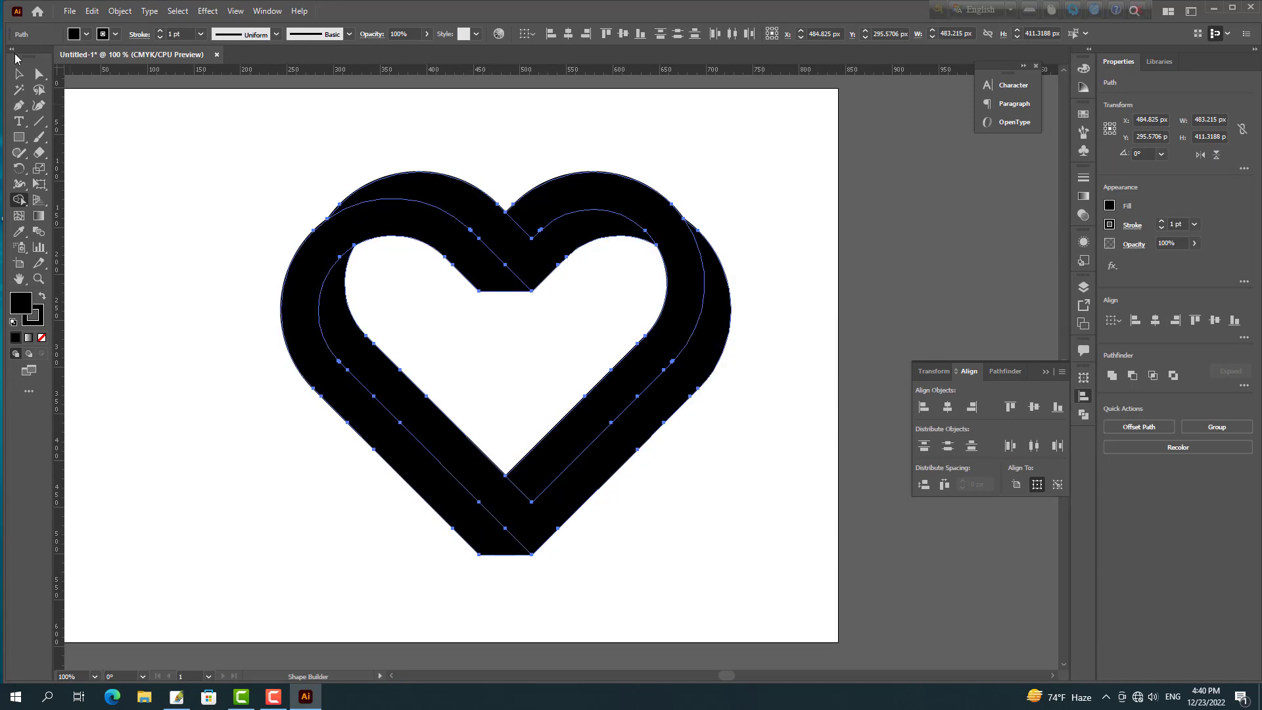
{"action": "left_click", "coordinate": [19, 74]}
{"action": "left_click", "coordinate": [202, 267]}
Try the Orange, Yellow gradient preset on the heart's outer left band, and replace it with the White, Black linear gradient.
{"action": "left_click", "coordinate": [305, 330]}
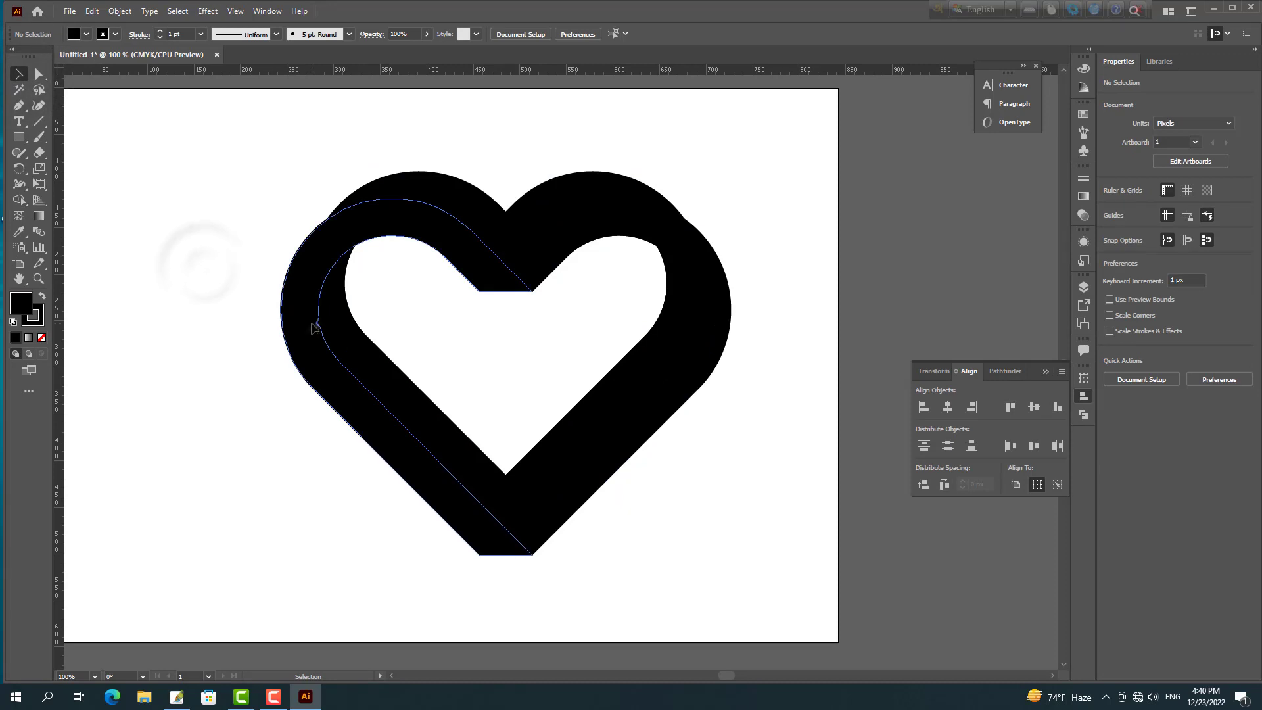
{"action": "left_click", "coordinate": [37, 217]}
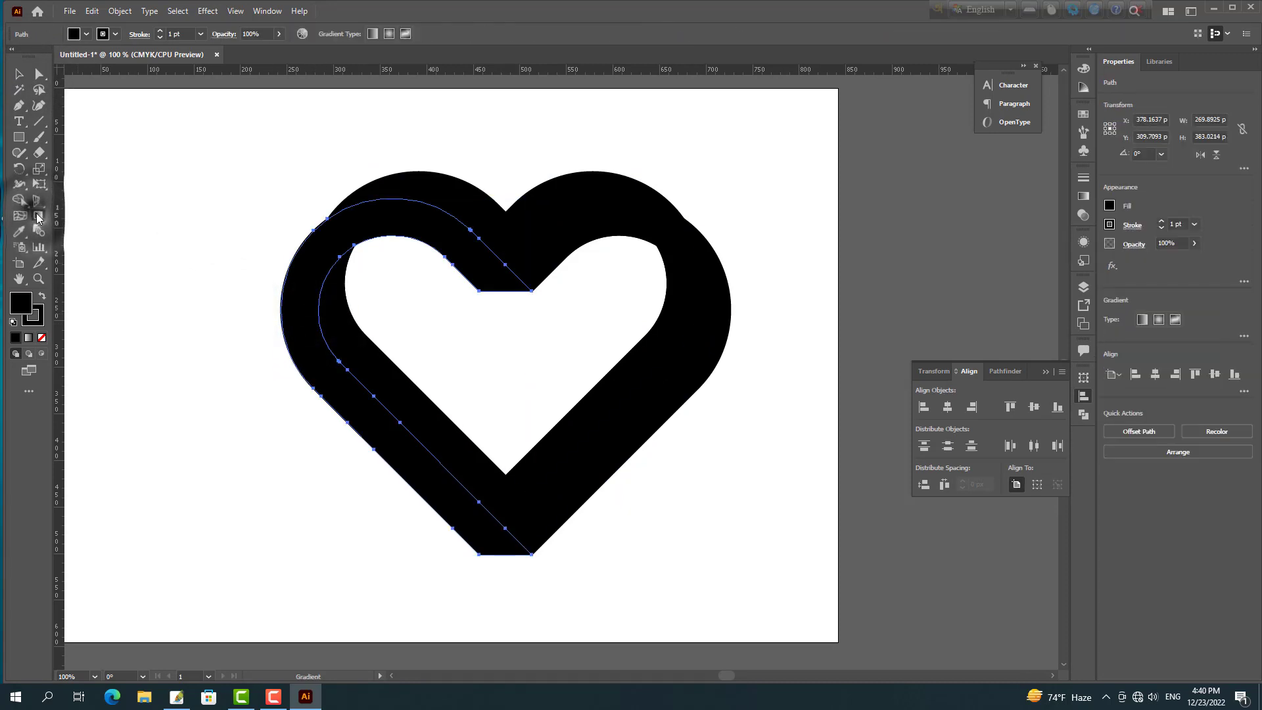
{"action": "double_click", "coordinate": [37, 217]}
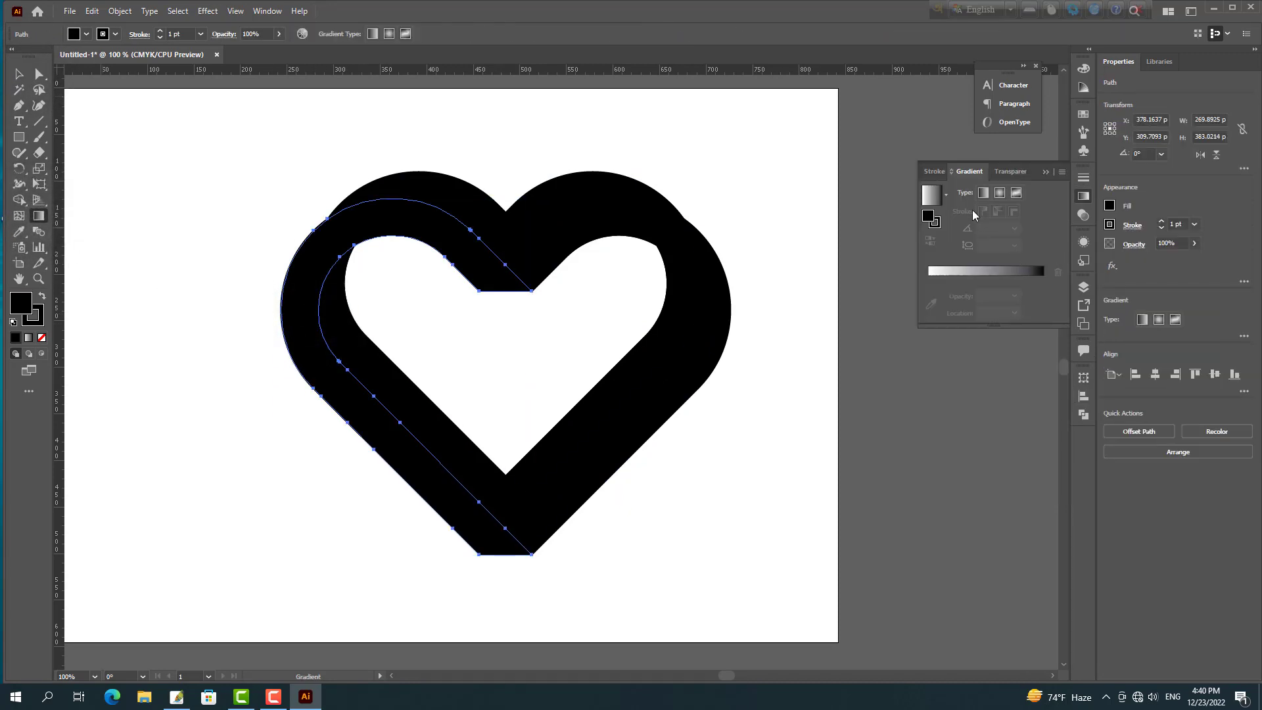
{"action": "left_click", "coordinate": [947, 194]}
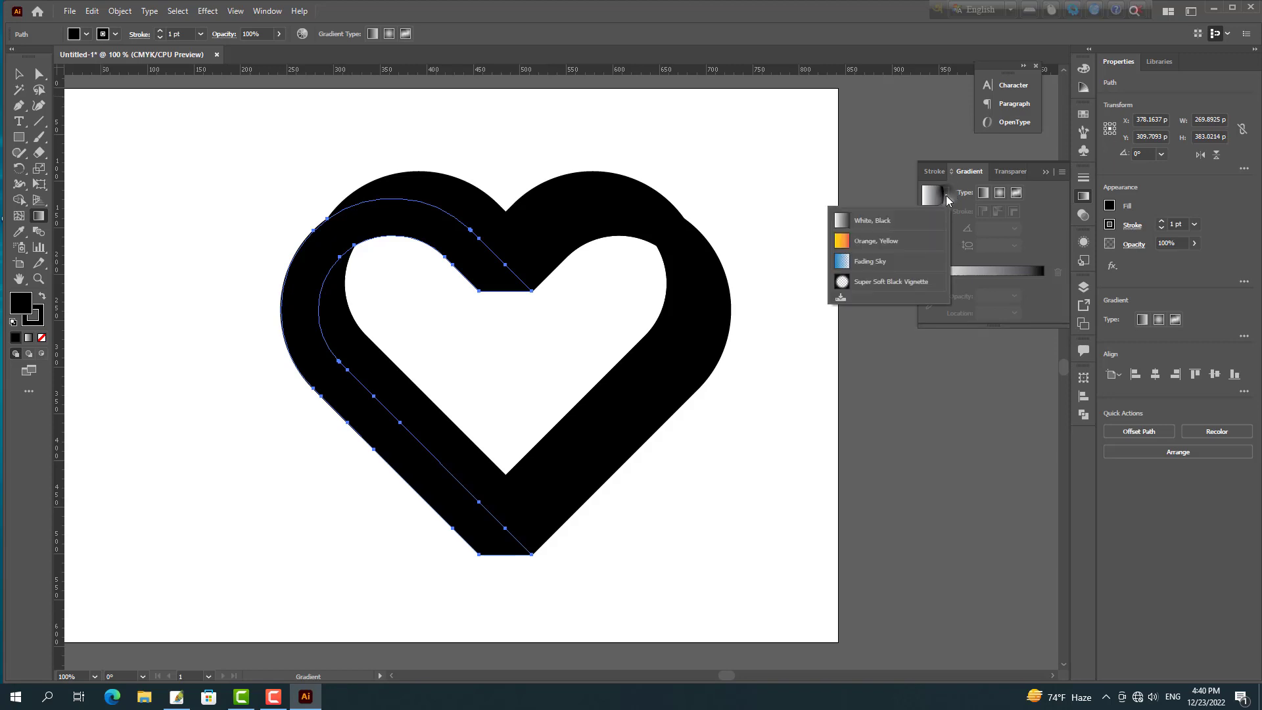
{"action": "left_click", "coordinate": [855, 241]}
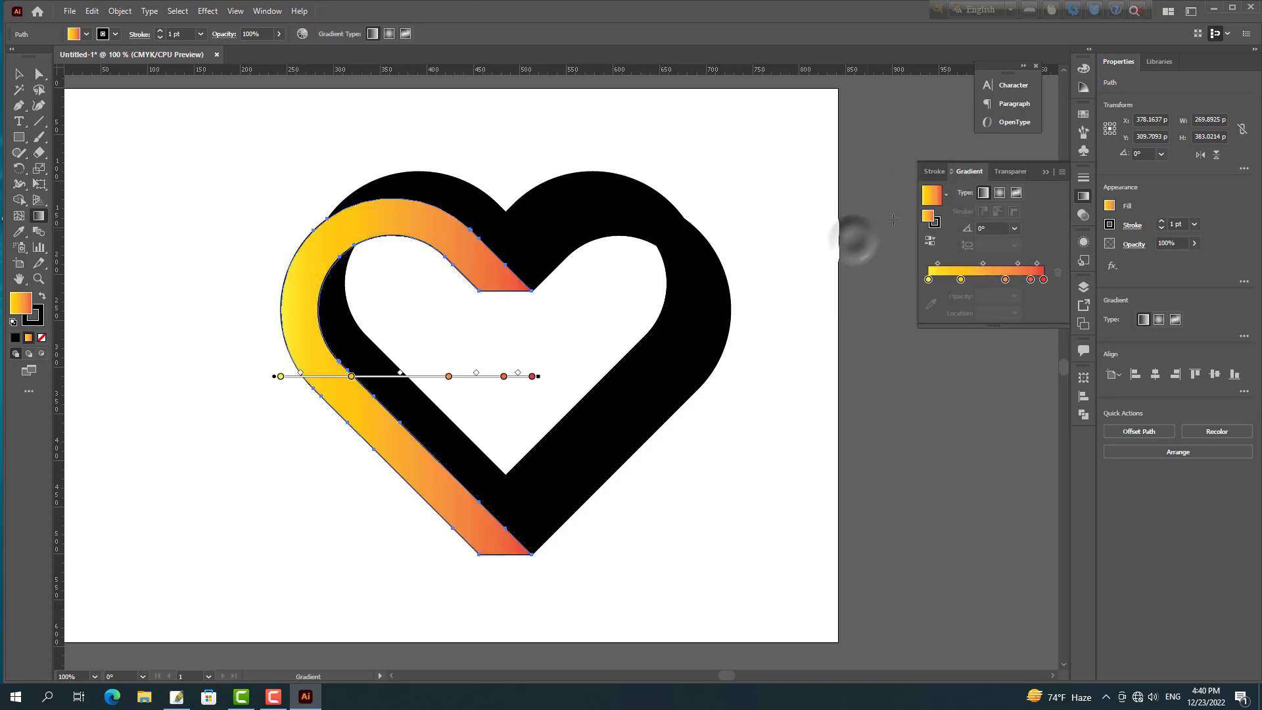
{"action": "left_click", "coordinate": [949, 194]}
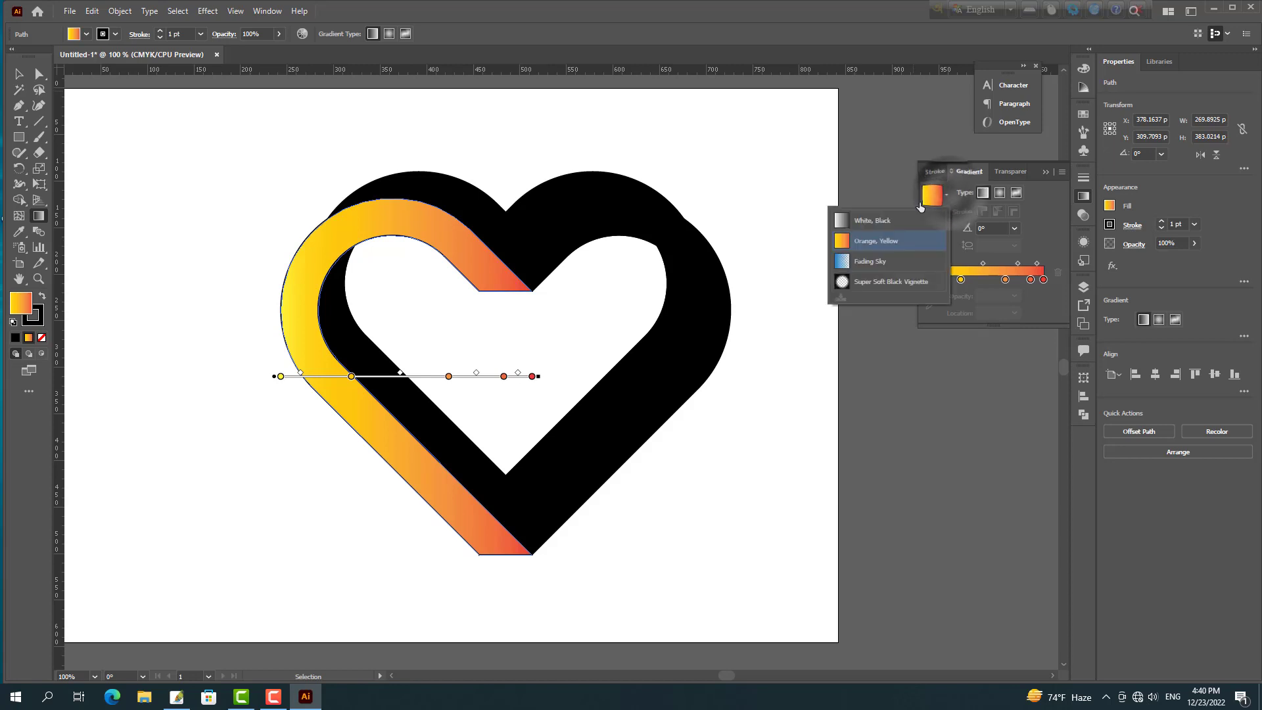
{"action": "left_click", "coordinate": [856, 219]}
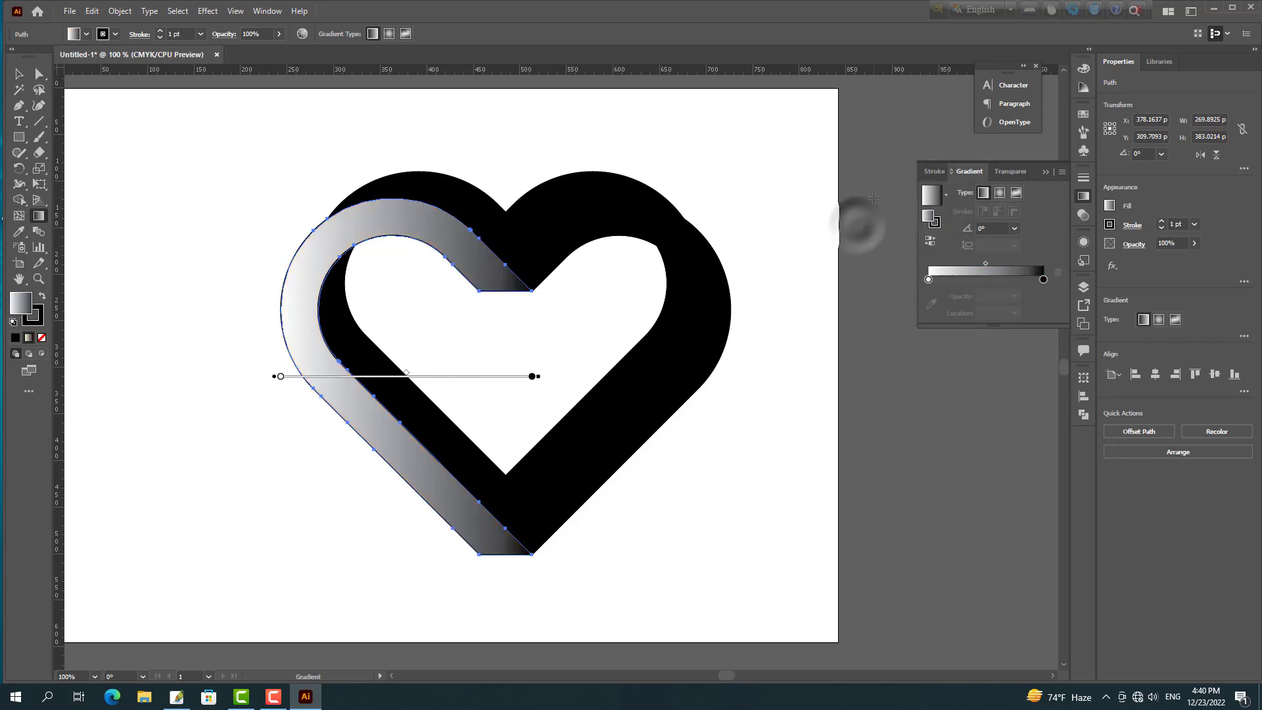
Change the gradient's white color stop to cyan blue with C 100, M 0, Y 0, K 0.
{"action": "left_click", "coordinate": [929, 280]}
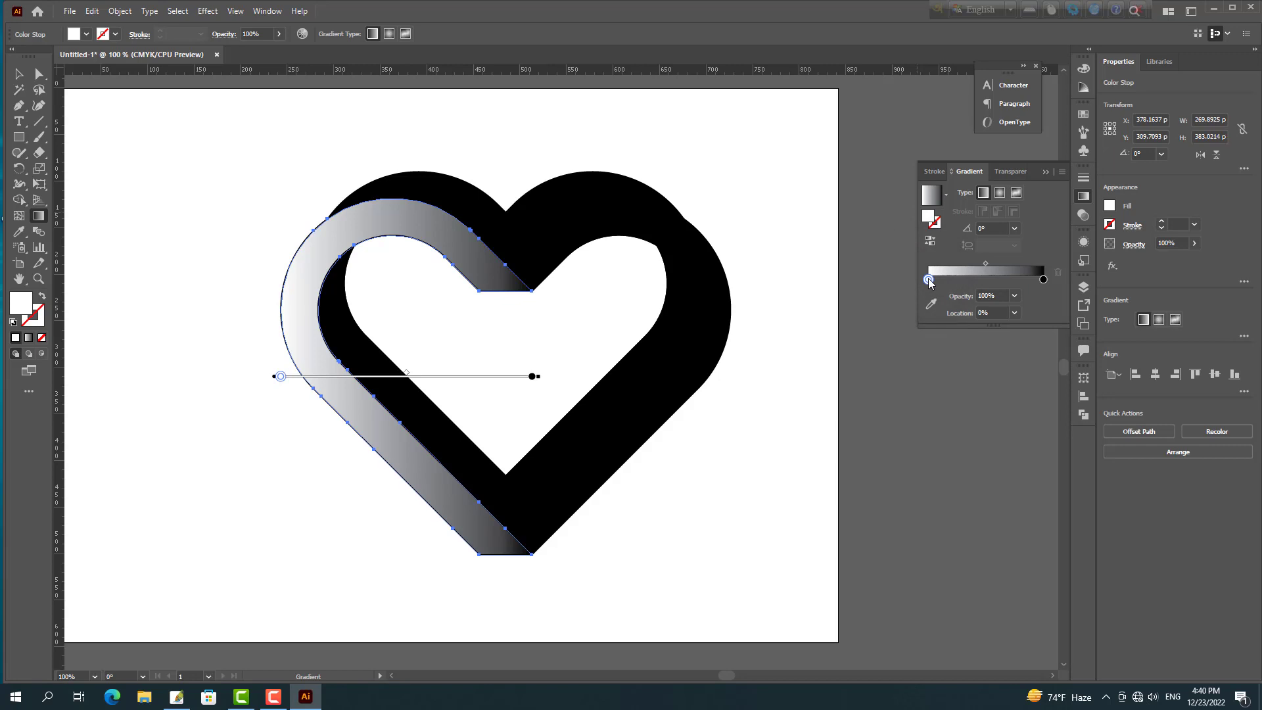
{"action": "double_click", "coordinate": [929, 281]}
{"action": "left_click_drag", "start_coordinate": [935, 330], "coordinate": [1029, 345]}
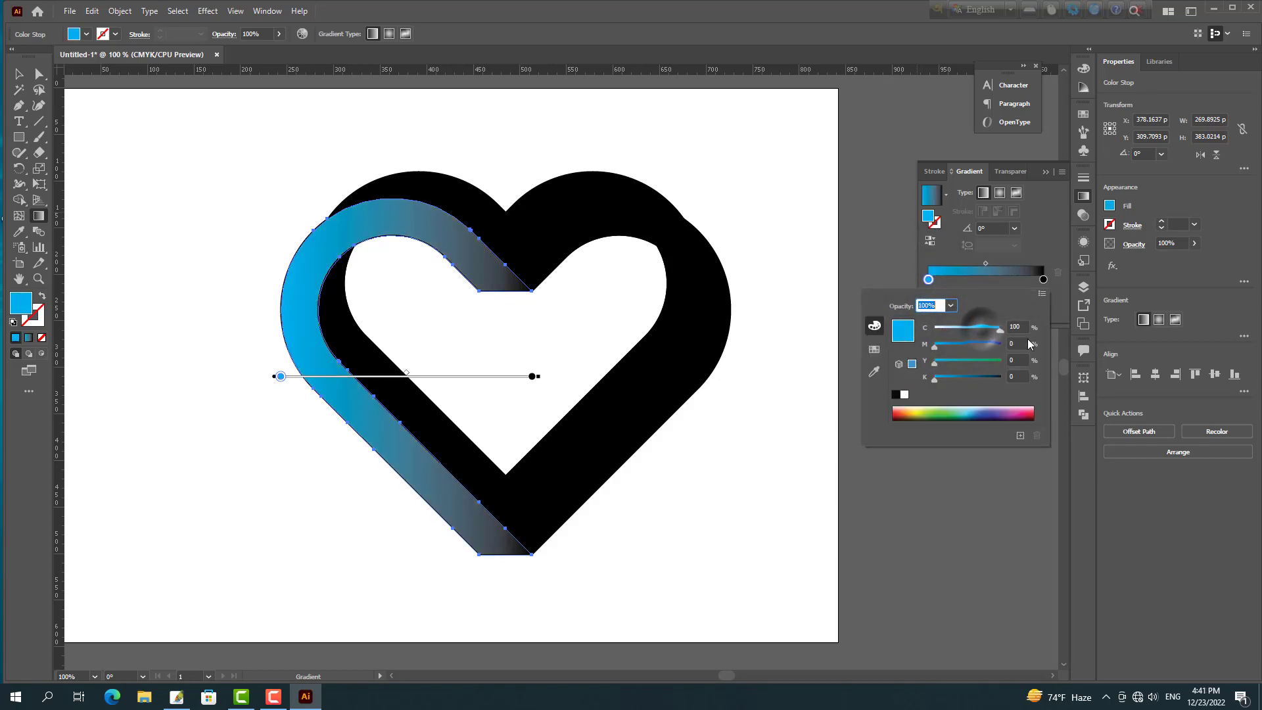
{"action": "left_click_drag", "start_coordinate": [936, 380], "coordinate": [927, 352]}
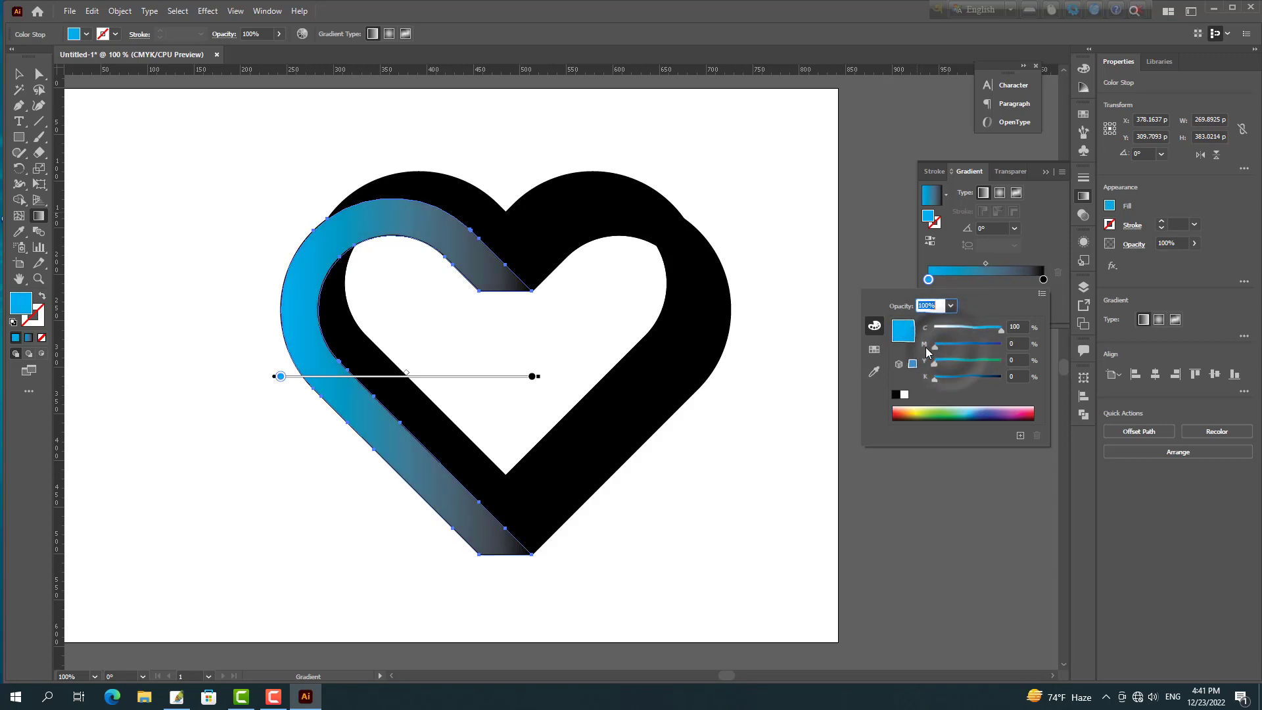
{"action": "left_click", "coordinate": [826, 370]}
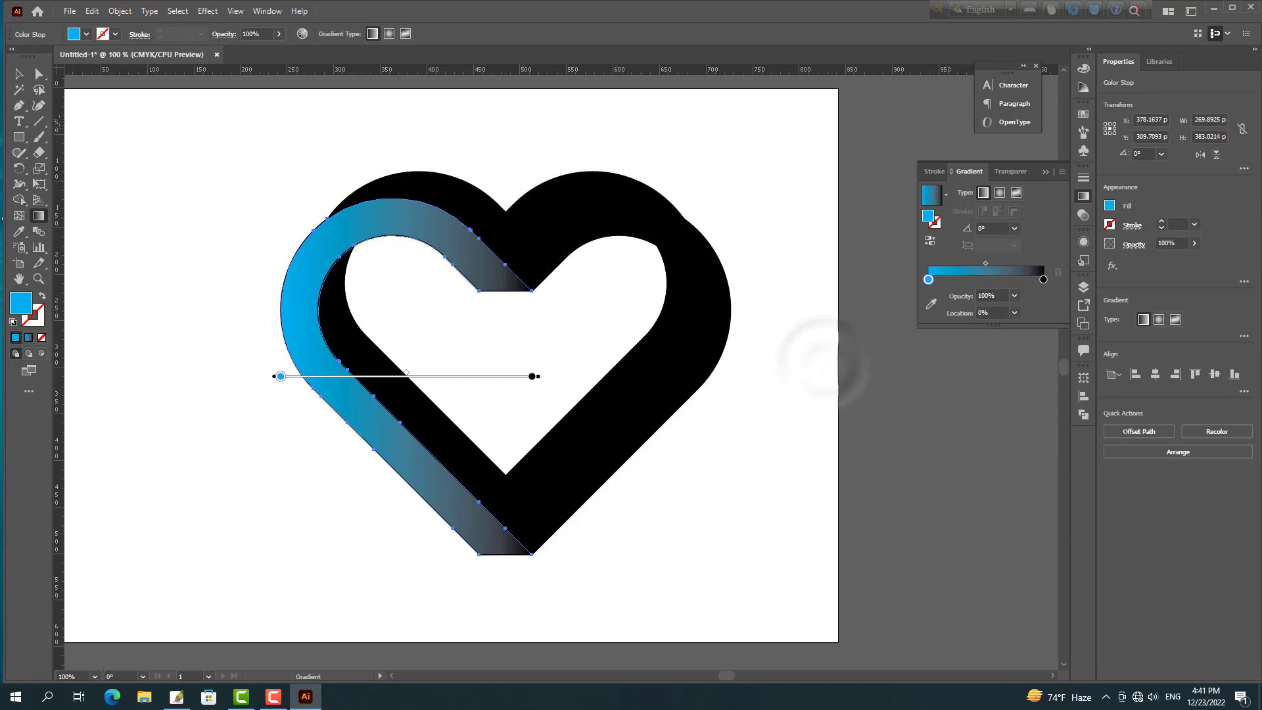
{"action": "left_click", "coordinate": [16, 77]}
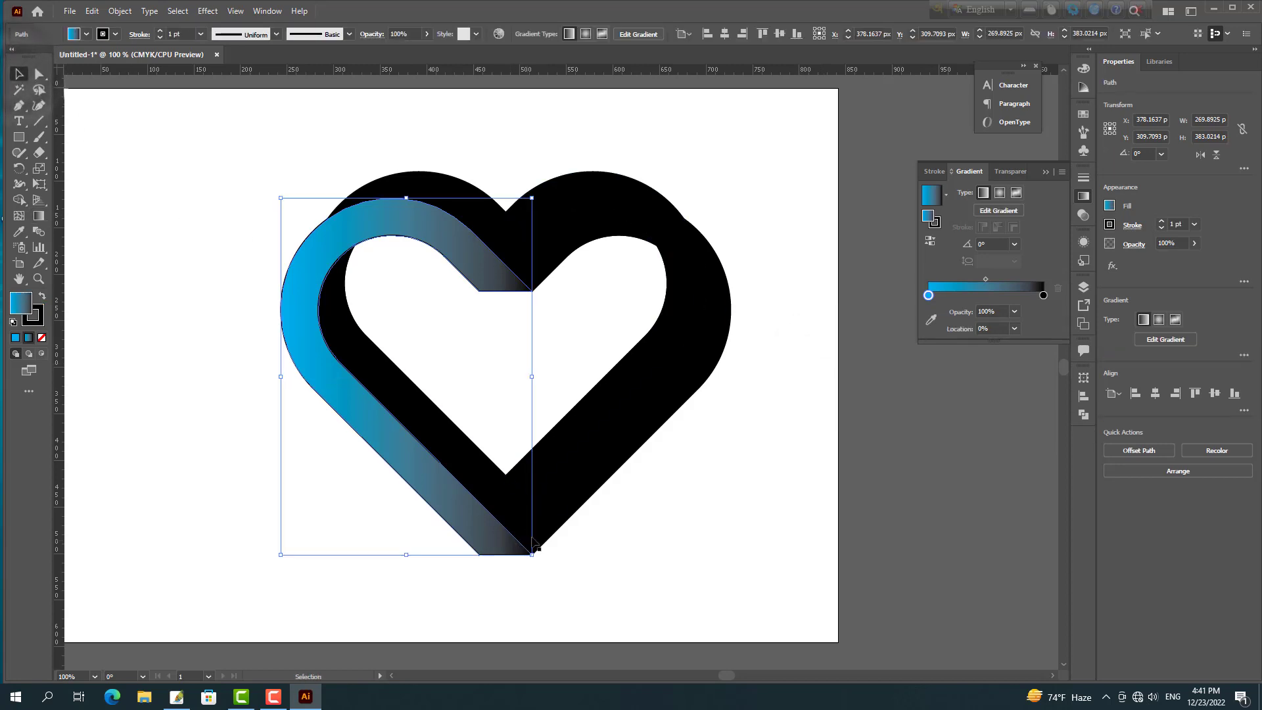
Copy the left band's blue-to-black gradient onto the upper band through the notch with the Eyedropper.
{"action": "left_click", "coordinate": [541, 249]}
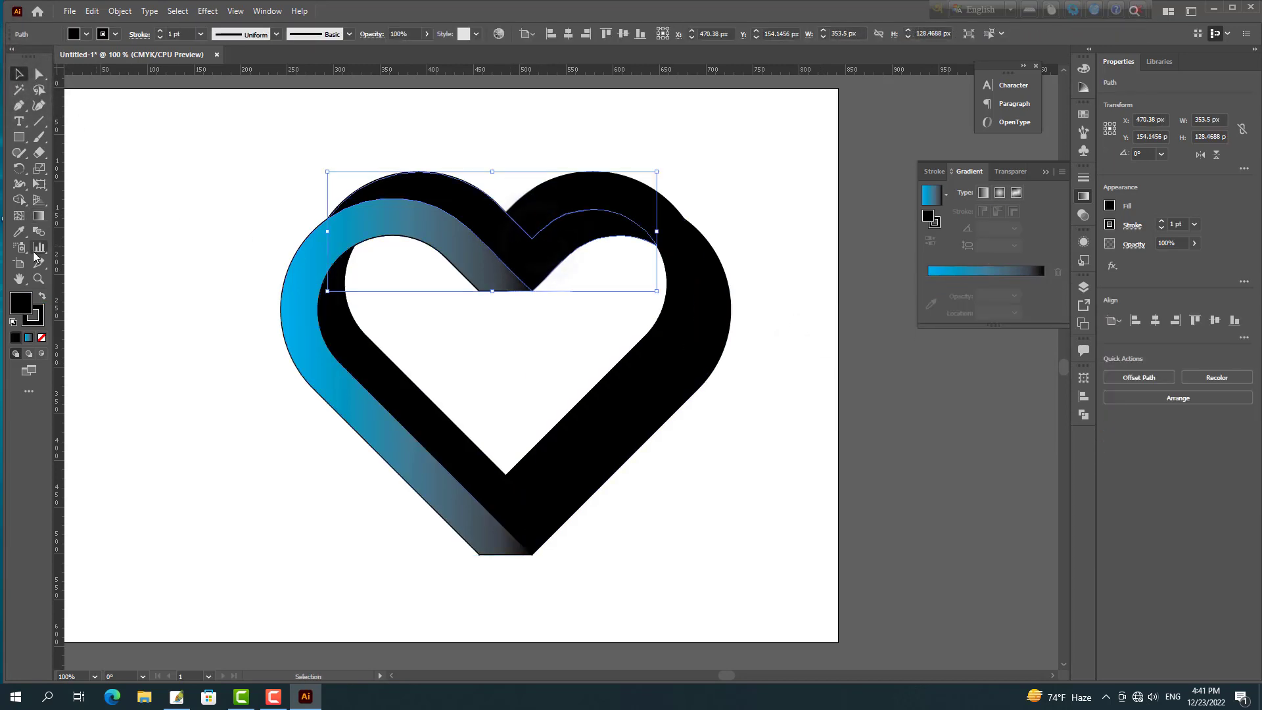
{"action": "left_click", "coordinate": [19, 234]}
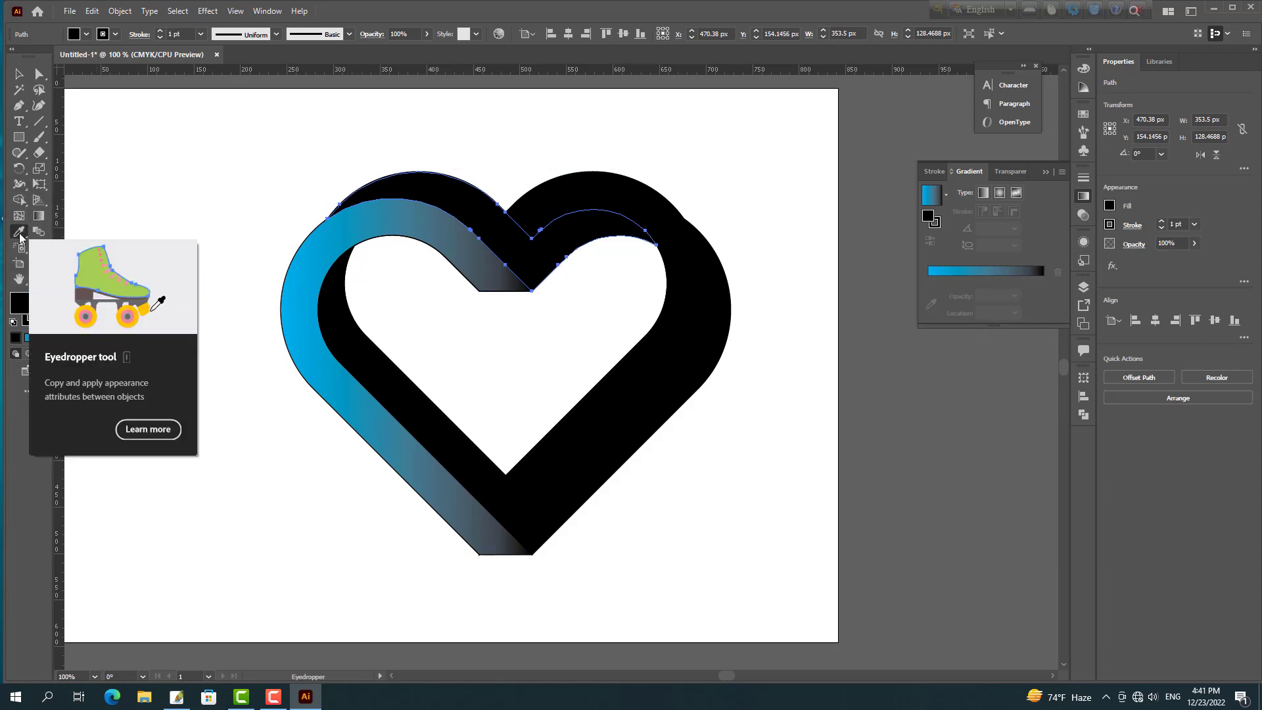
{"action": "left_click", "coordinate": [302, 308]}
{"action": "key", "text": "v"}
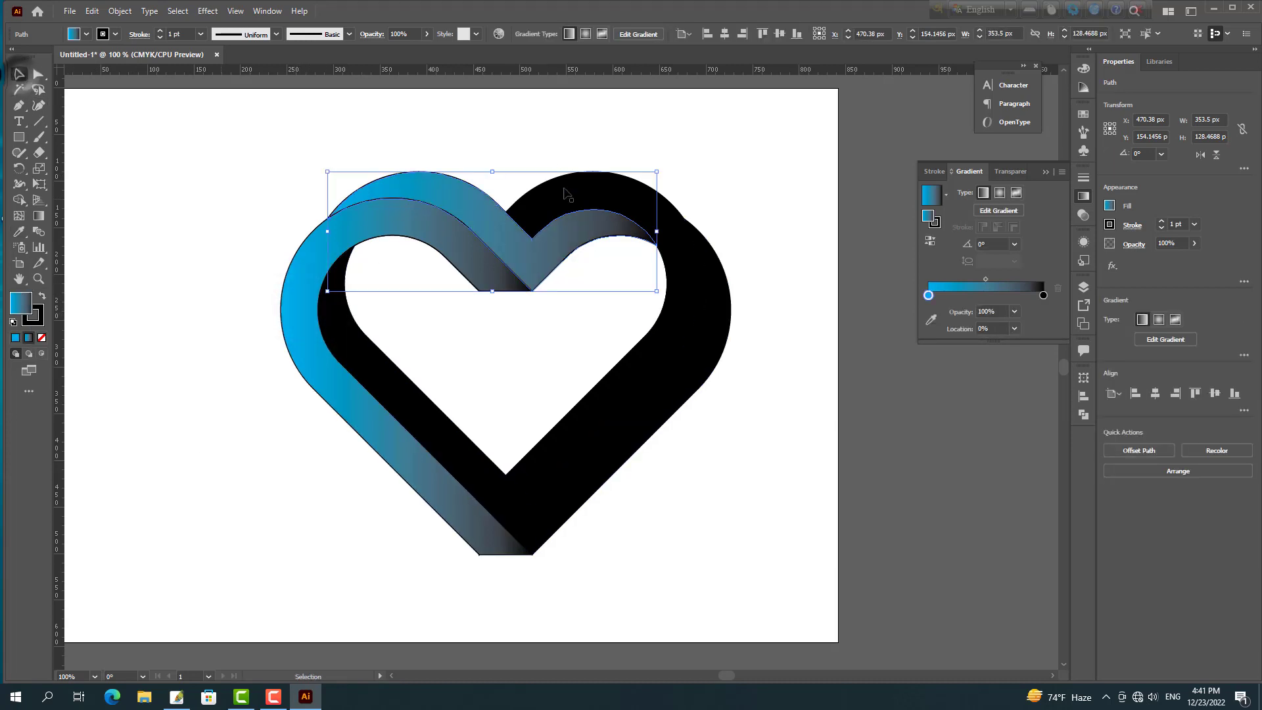
Copy the left band's blue-to-black gradient onto the right arch band with the Eyedropper.
{"action": "left_click", "coordinate": [567, 192]}
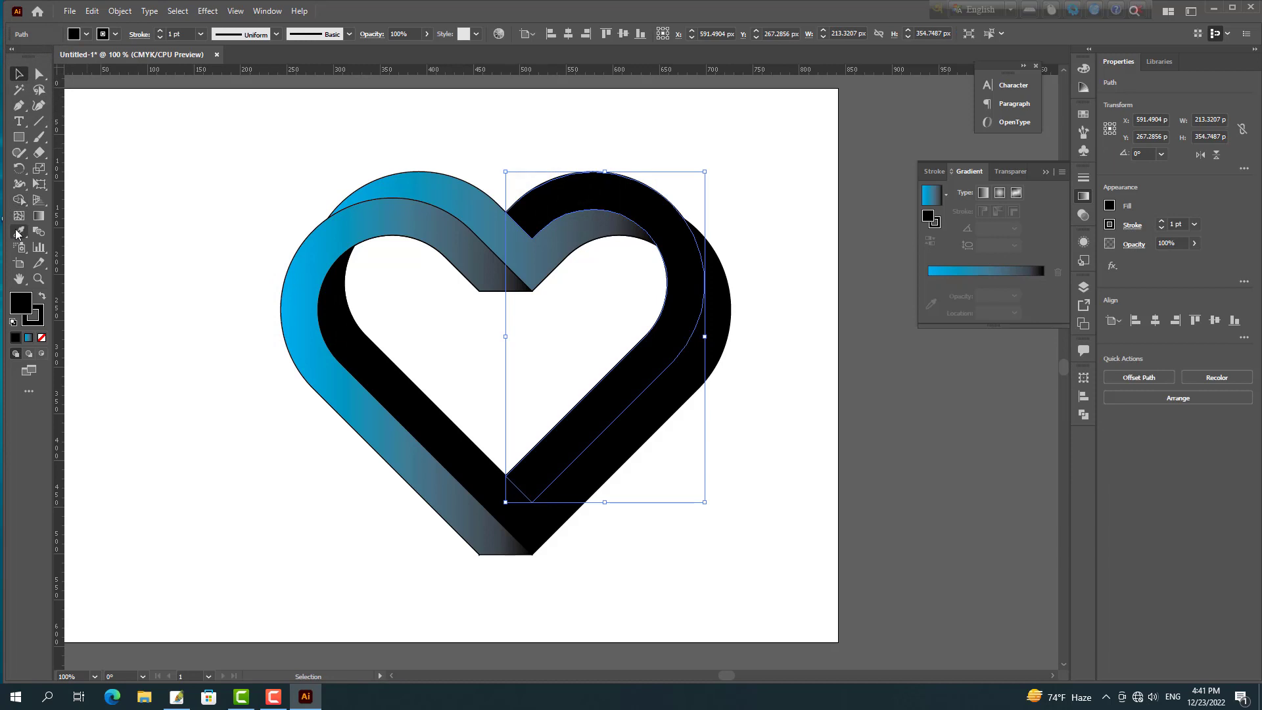
{"action": "left_click", "coordinate": [19, 232]}
{"action": "left_click", "coordinate": [301, 328]}
{"action": "left_click", "coordinate": [22, 79]}
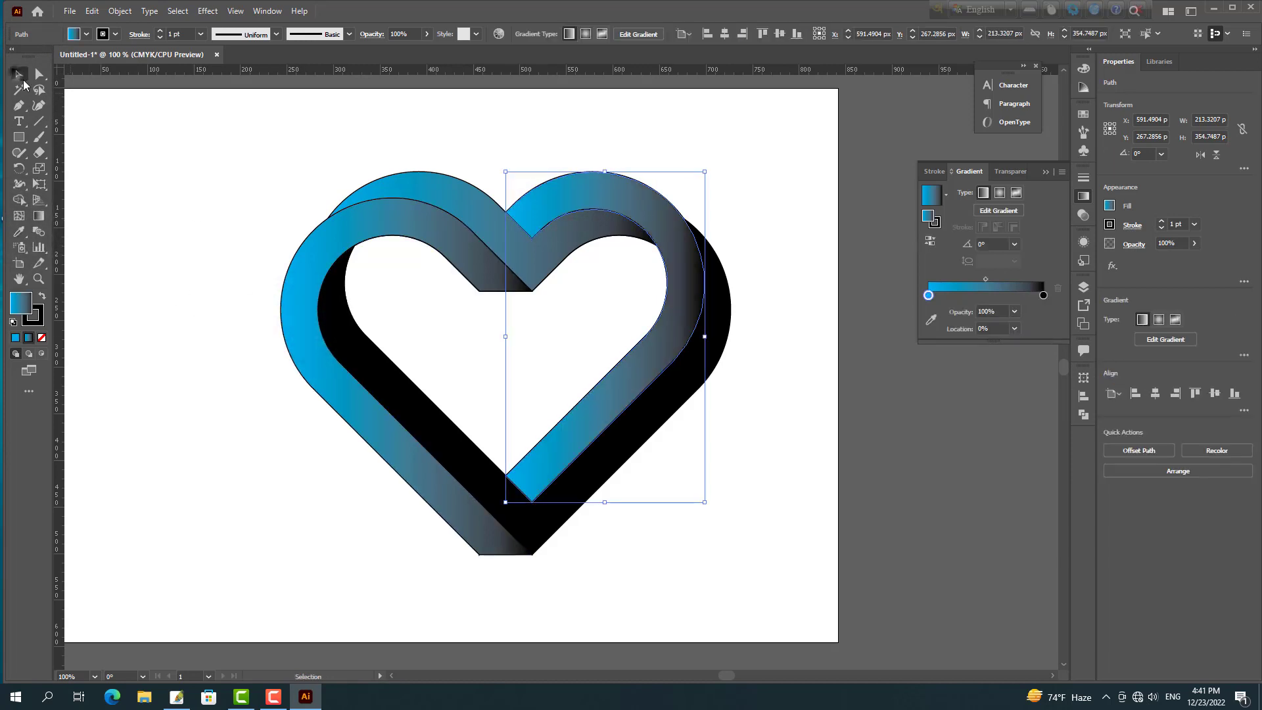
Copy the left band's blue-to-black gradient onto the remaining black V-shaped band with the Eyedropper, and deselect it.
{"action": "left_click", "coordinate": [605, 470]}
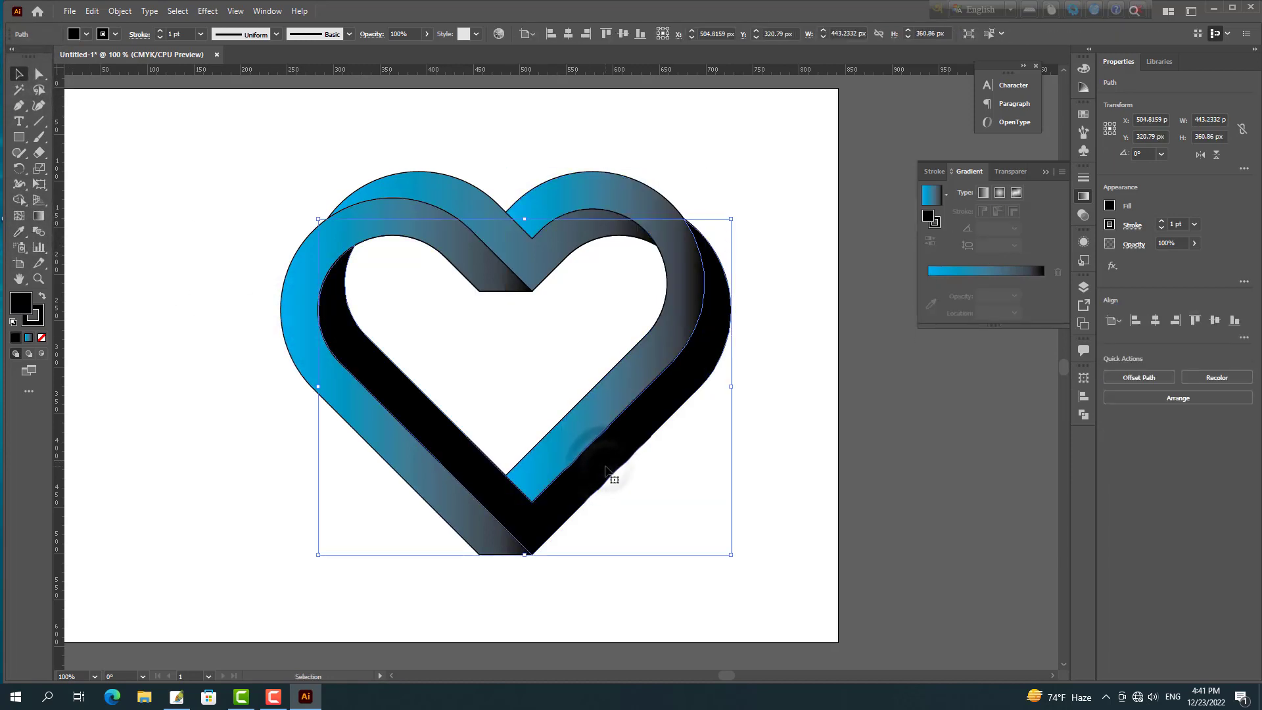
{"action": "left_click", "coordinate": [18, 232]}
{"action": "left_click", "coordinate": [301, 322]}
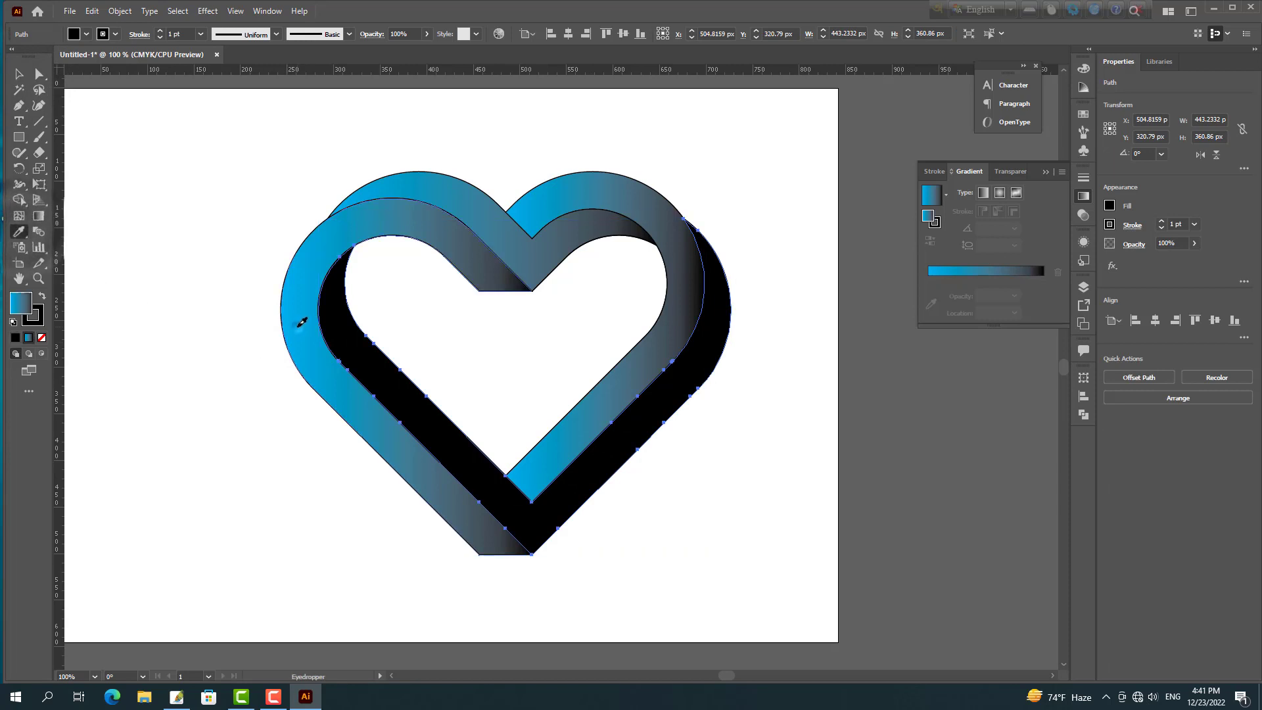
{"action": "left_click", "coordinate": [17, 74]}
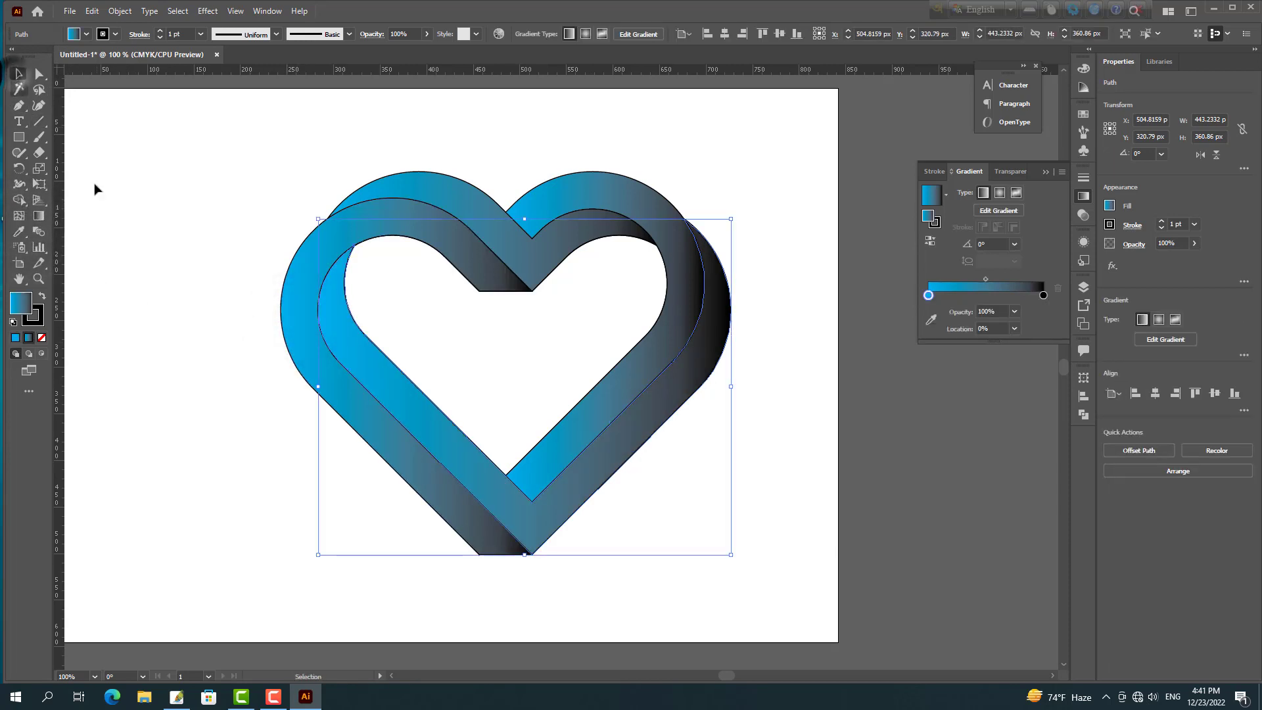
{"action": "left_click", "coordinate": [148, 246]}
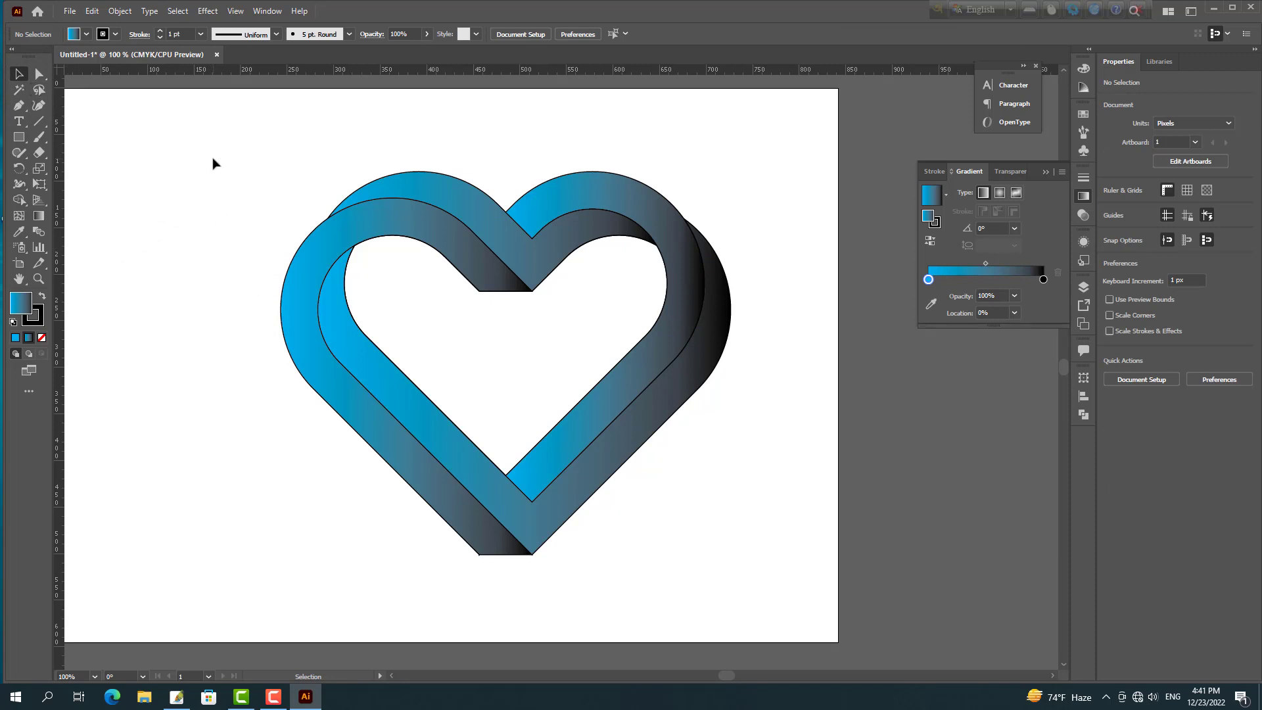
Remove the stroke from all the heart's bands and deselect them.
{"action": "left_click_drag", "start_coordinate": [213, 162], "coordinate": [794, 604]}
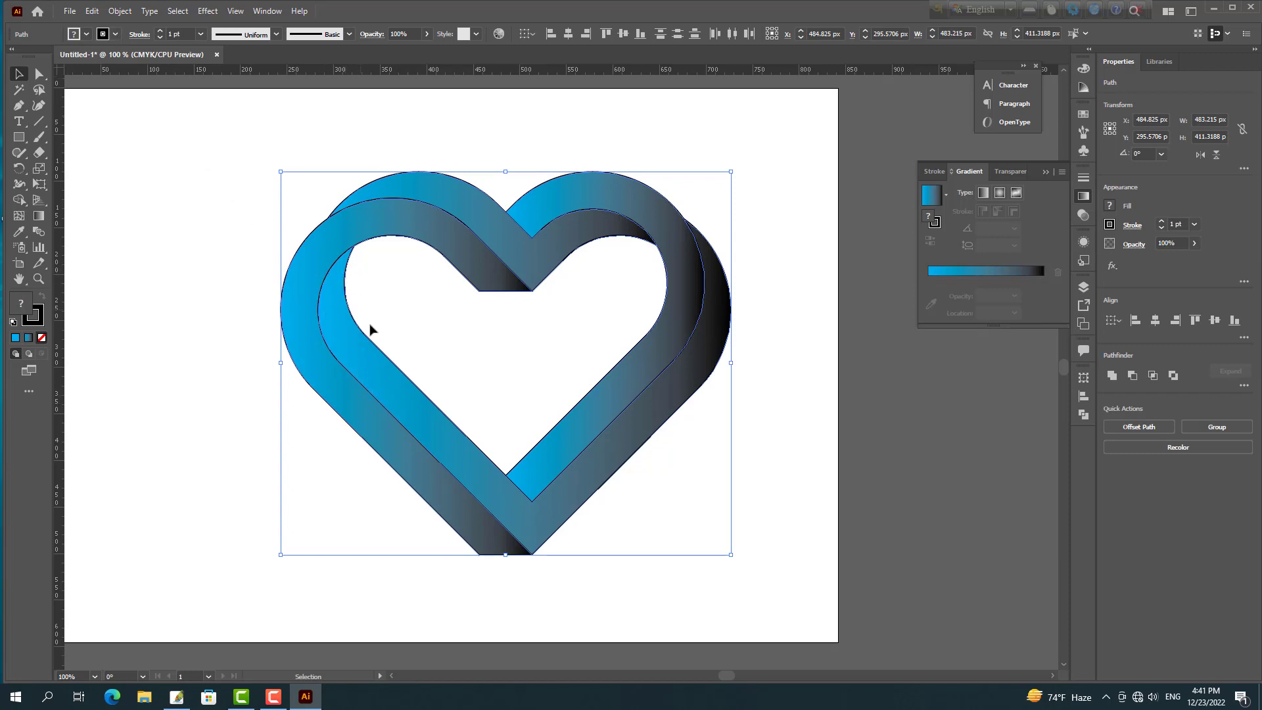
{"action": "left_click", "coordinate": [115, 34]}
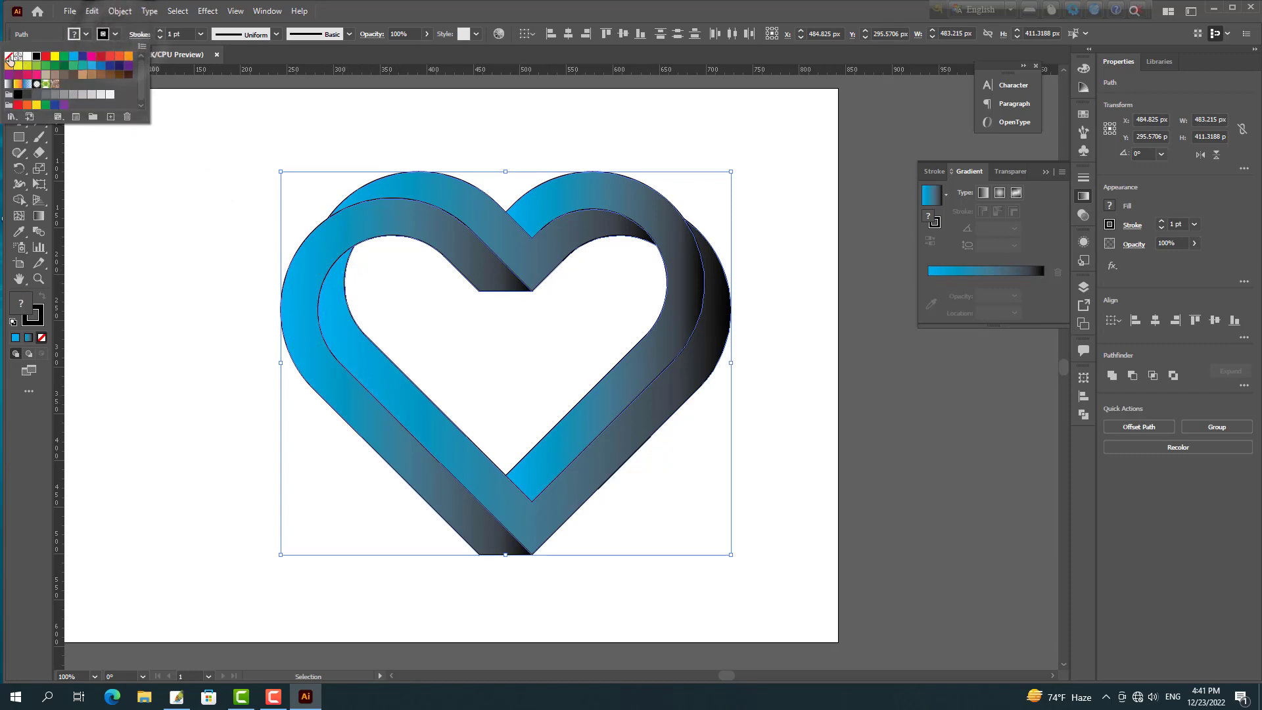
{"action": "left_click", "coordinate": [9, 57]}
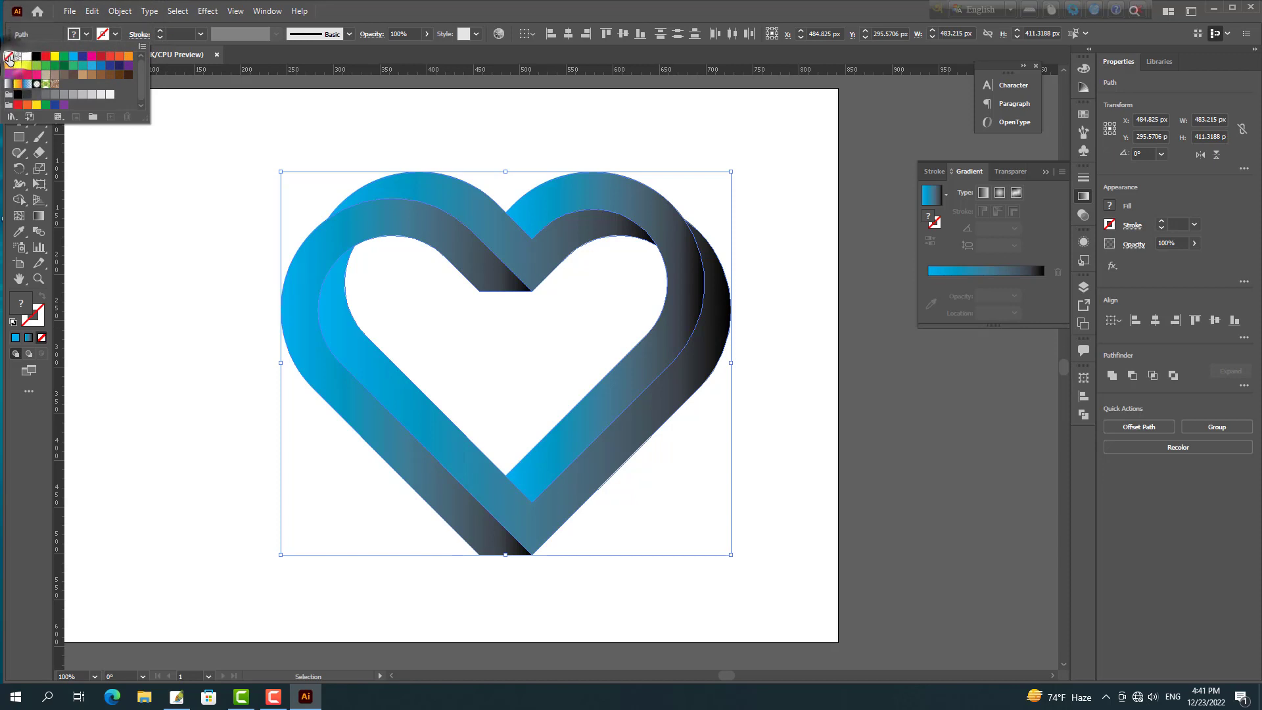
{"action": "left_click", "coordinate": [139, 321]}
{"action": "left_click", "coordinate": [207, 314]}
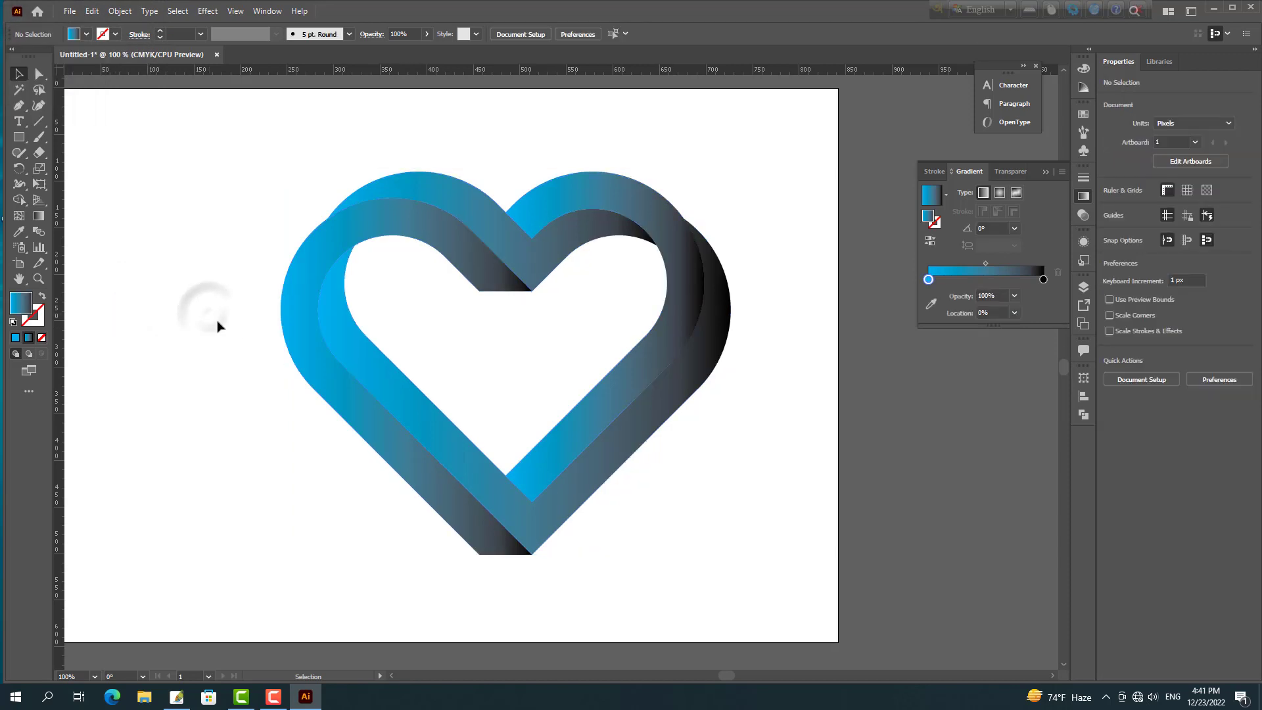
Redraw the left band's gradient diagonally across the heart, running from blue at the upper left to black at the lower right, at about -62°.
{"action": "left_click", "coordinate": [305, 338]}
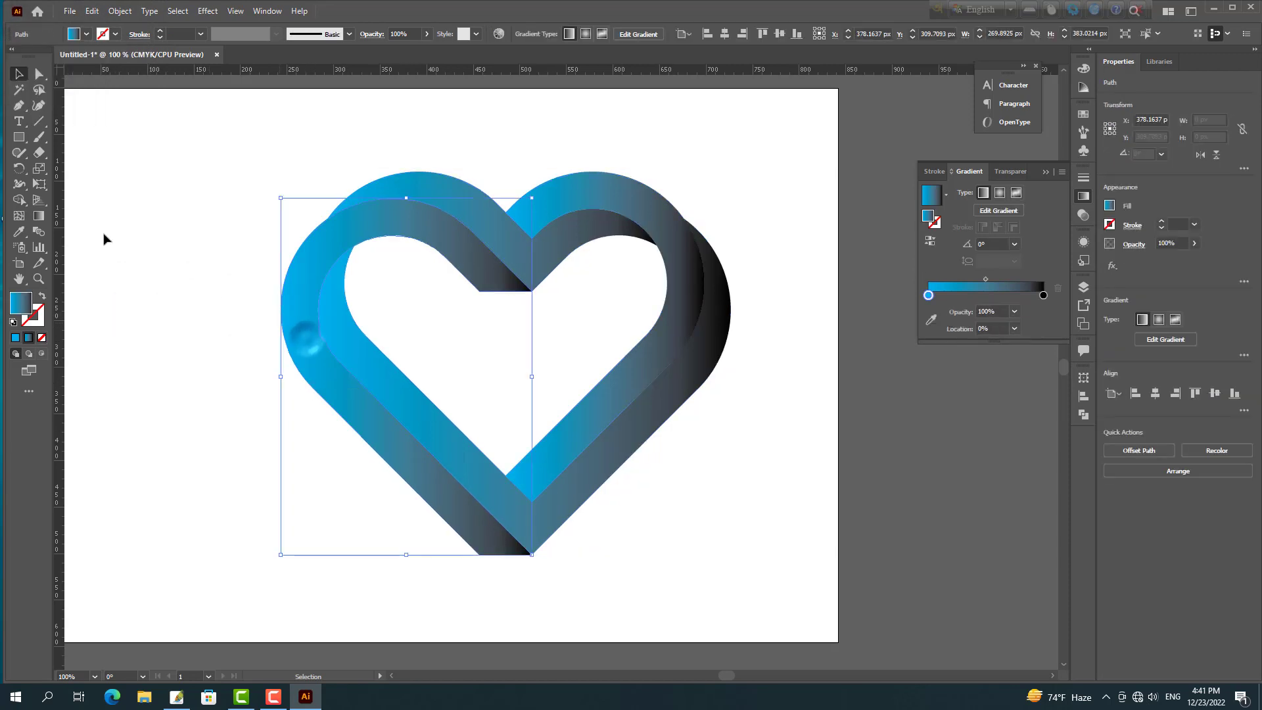
{"action": "left_click", "coordinate": [38, 216]}
{"action": "left_click_drag", "start_coordinate": [397, 568], "coordinate": [385, 362]}
{"action": "left_click_drag", "start_coordinate": [320, 141], "coordinate": [565, 633]}
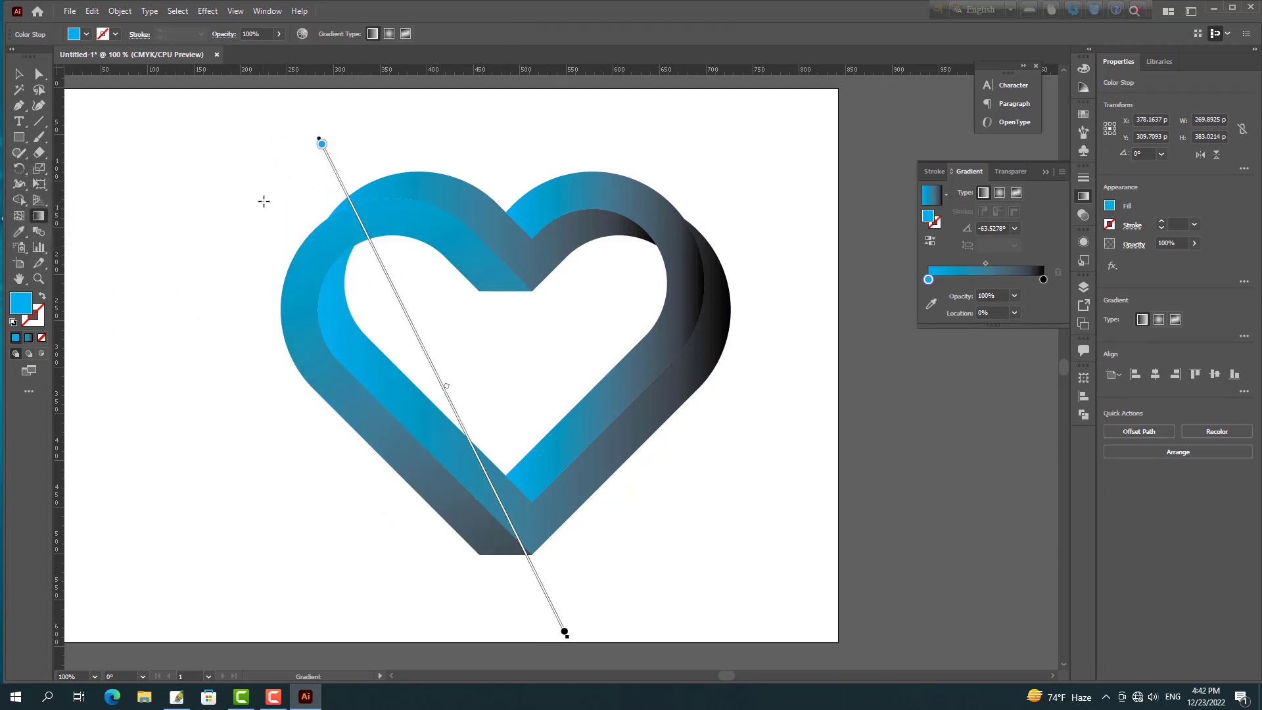
{"action": "mouse_move", "coordinate": [264, 201]}
{"action": "left_mouse_down"}
{"action": "mouse_move", "coordinate": [442, 521]}
{"action": "mouse_move", "coordinate": [592, 664]}
{"action": "left_mouse_up"}
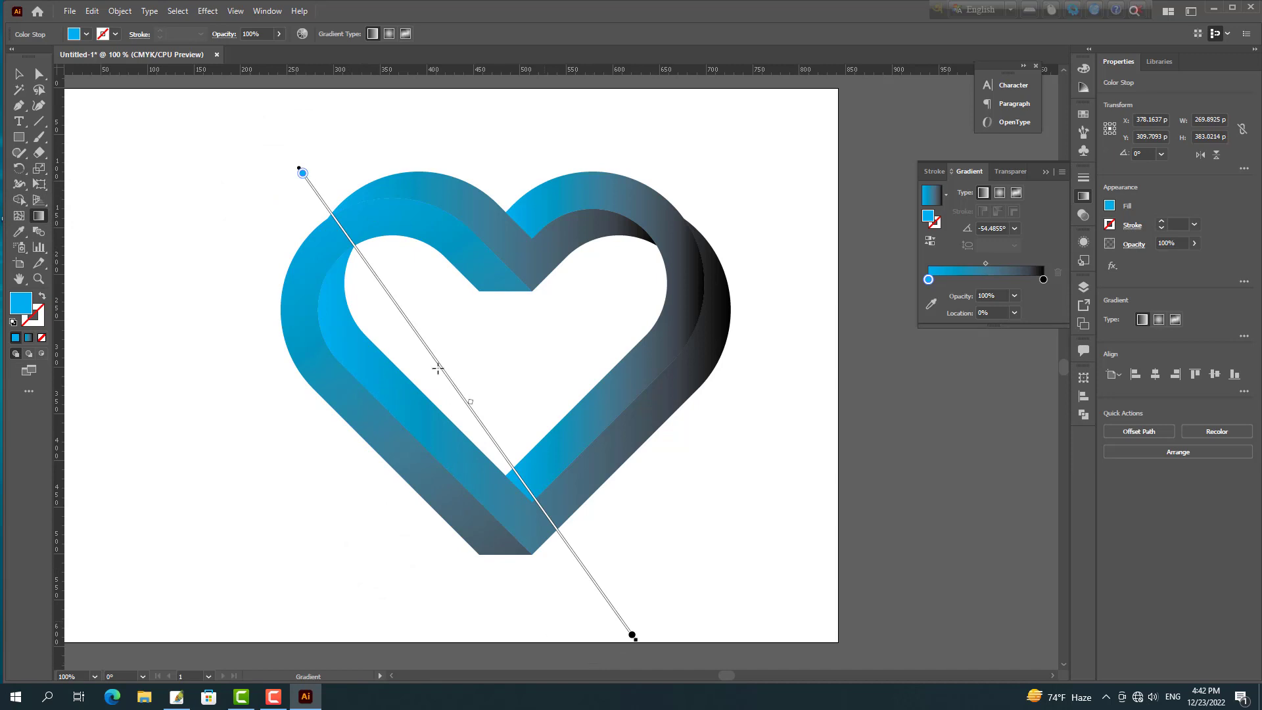
{"action": "left_click_drag", "start_coordinate": [469, 163], "coordinate": [332, 674]}
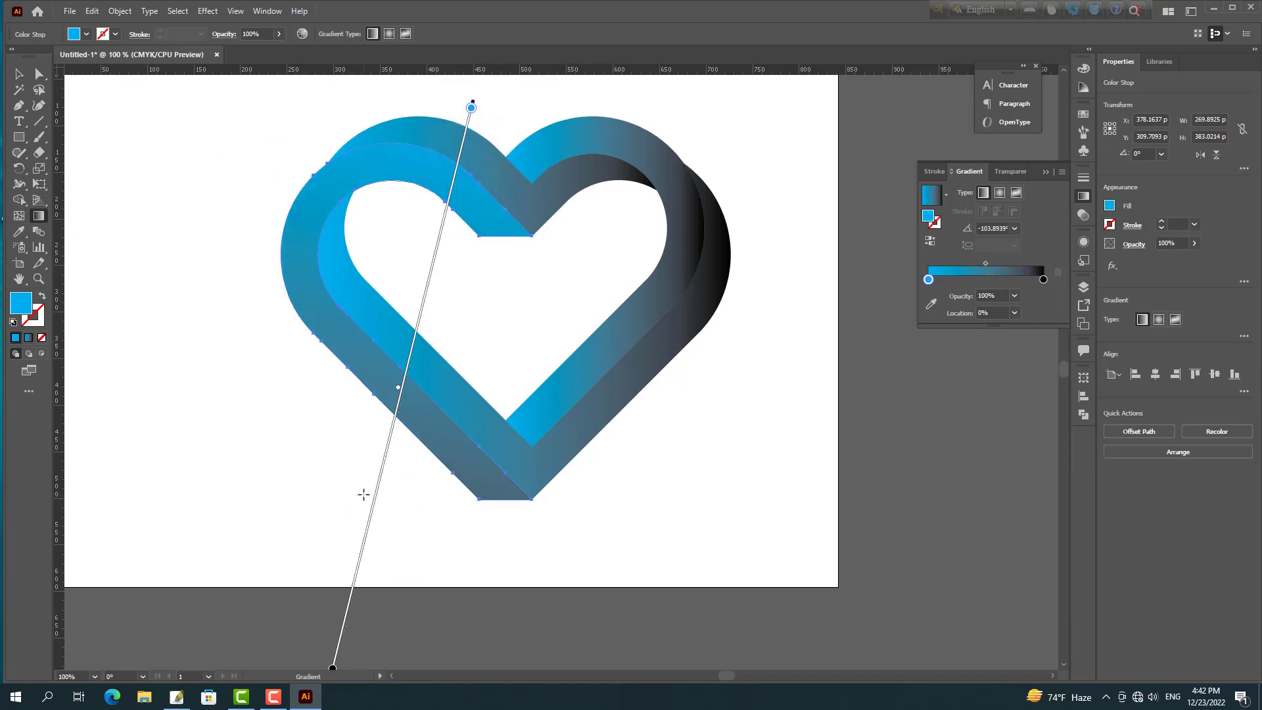
{"action": "scroll", "coordinate": [342, 467], "scroll_direction": "up", "scroll_amount": 2}
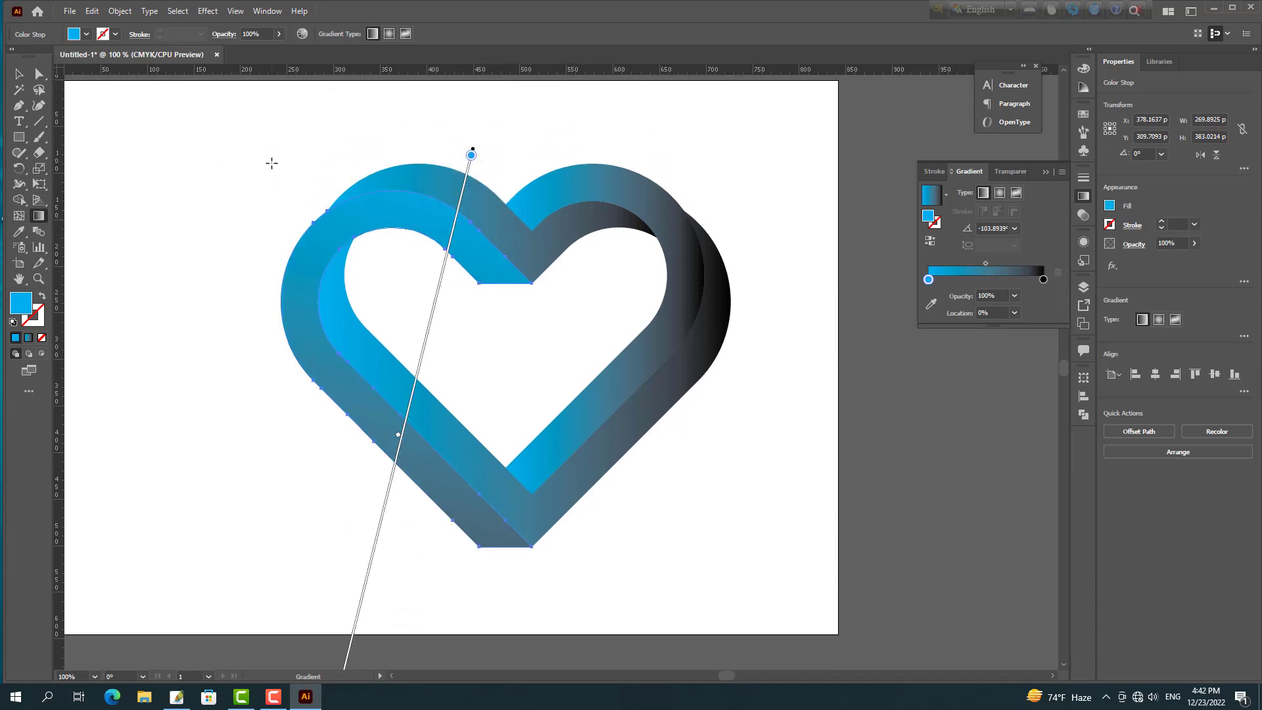
{"action": "mouse_move", "coordinate": [271, 163]}
{"action": "left_mouse_down"}
{"action": "mouse_move", "coordinate": [564, 633]}
{"action": "mouse_move", "coordinate": [610, 637]}
{"action": "left_mouse_up"}
{"action": "scroll", "coordinate": [290, 451], "scroll_direction": "up", "scroll_amount": 5}
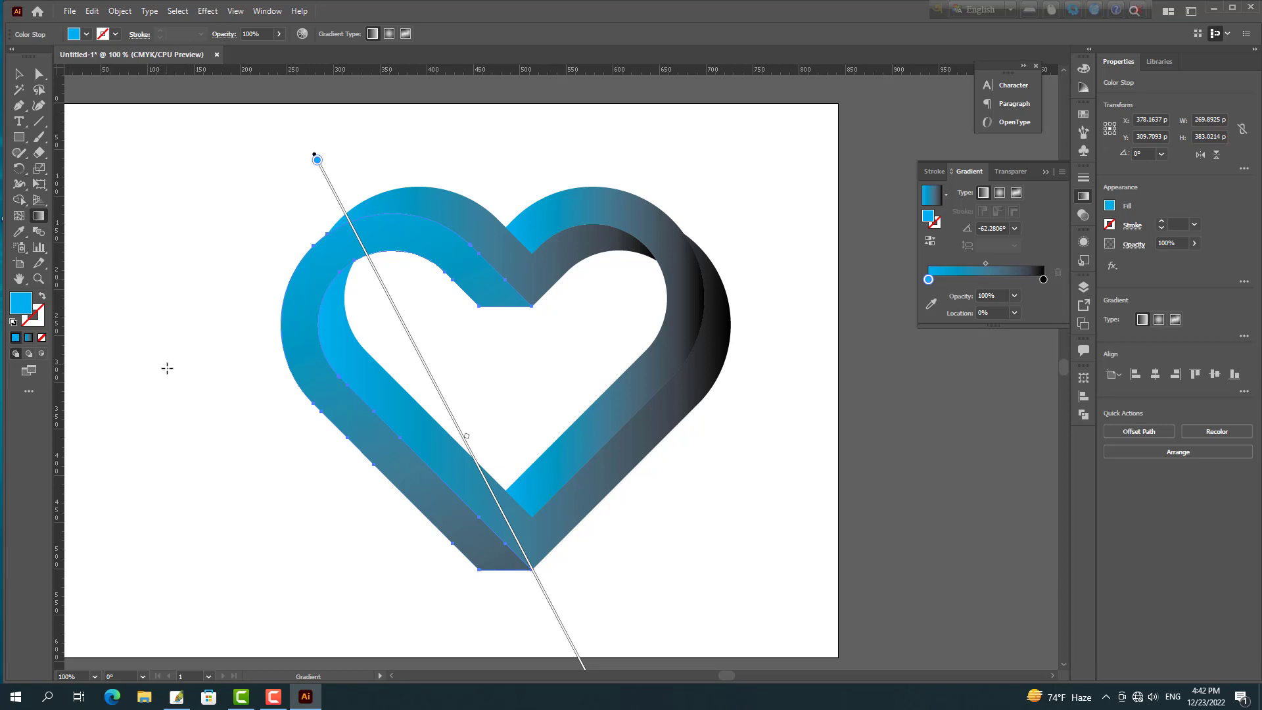
Redraw the upper notch band's gradient from blue beyond its left end to black beyond its right end, at about -4°.
{"action": "left_click", "coordinate": [18, 74]}
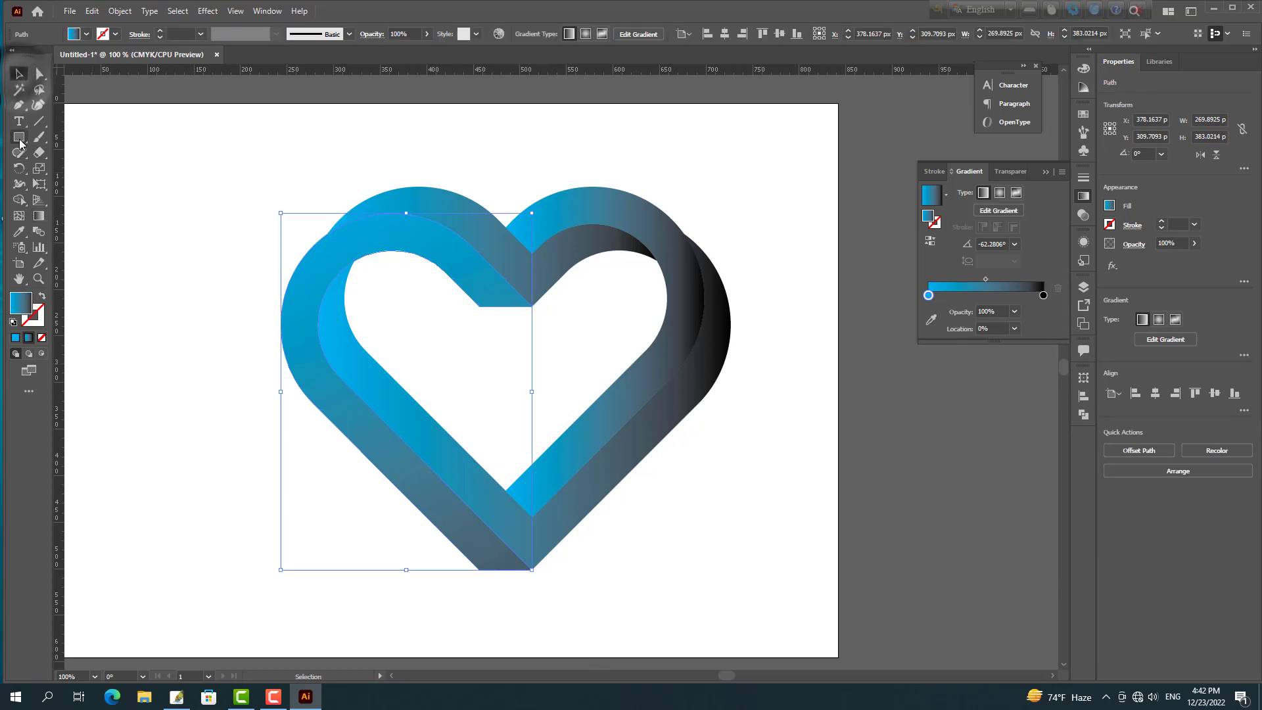
{"action": "left_click", "coordinate": [546, 258]}
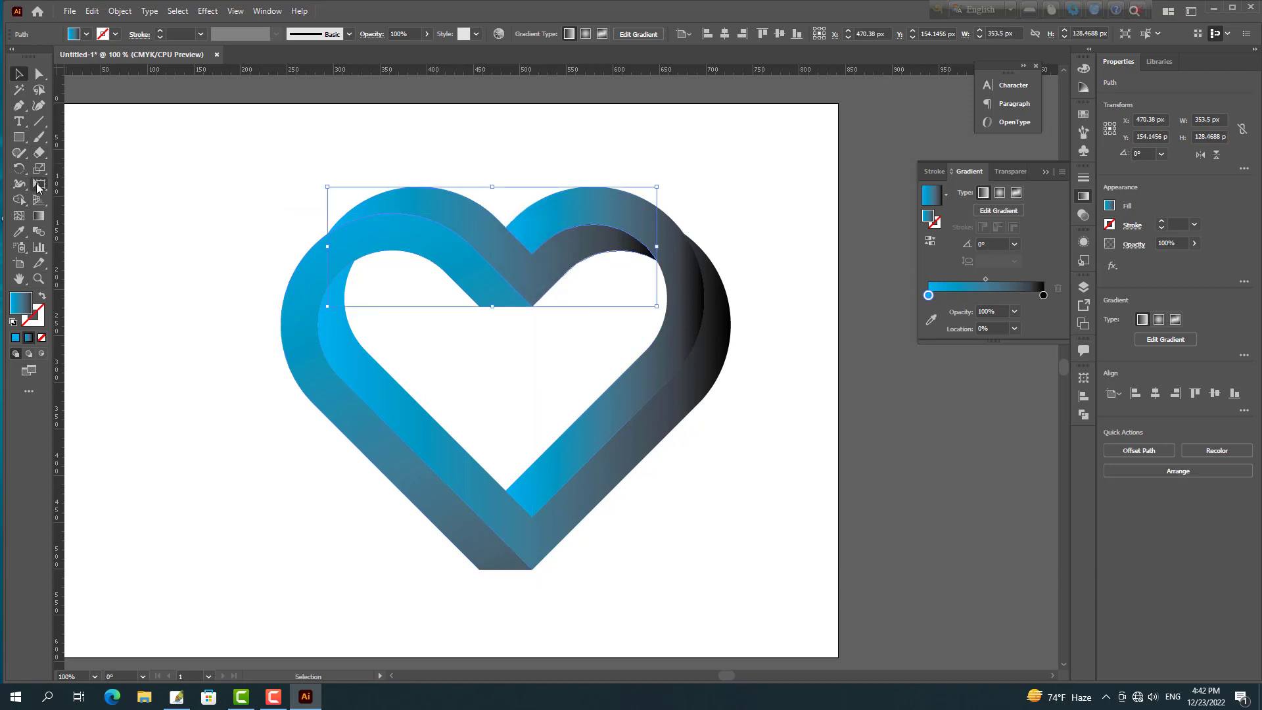
{"action": "left_click", "coordinate": [39, 218]}
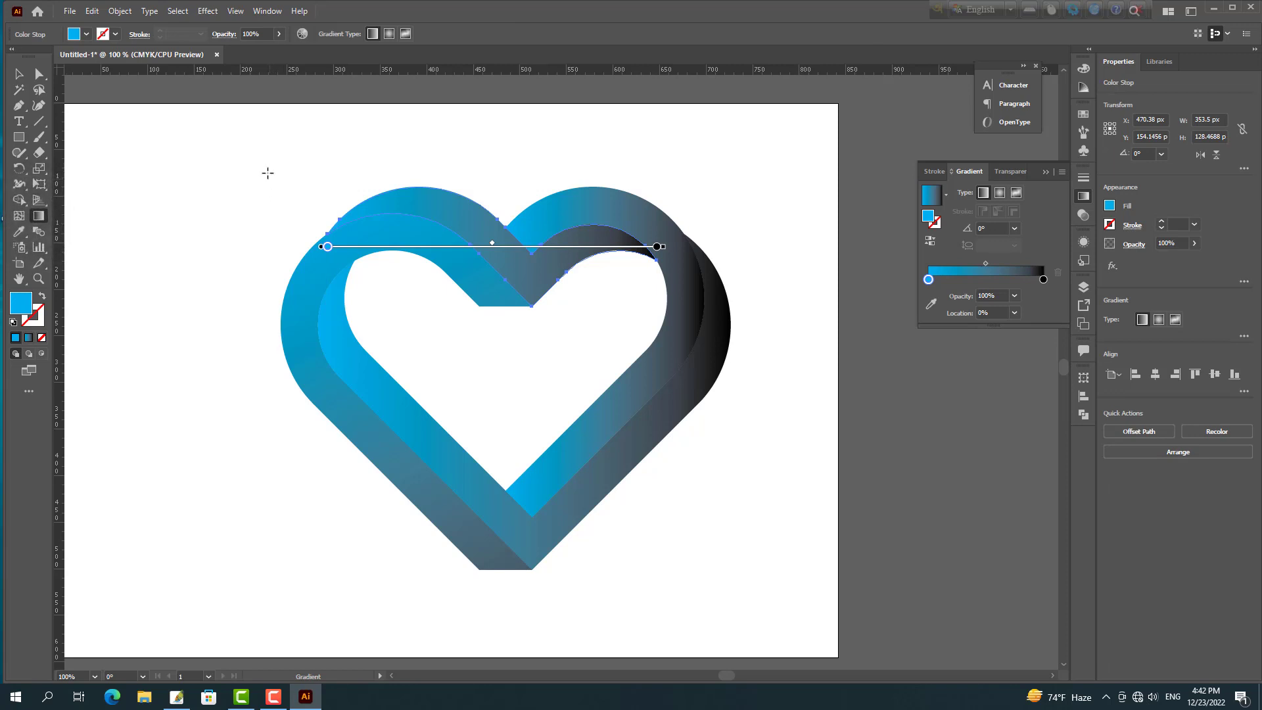
{"action": "left_click_drag", "start_coordinate": [262, 196], "coordinate": [766, 311]}
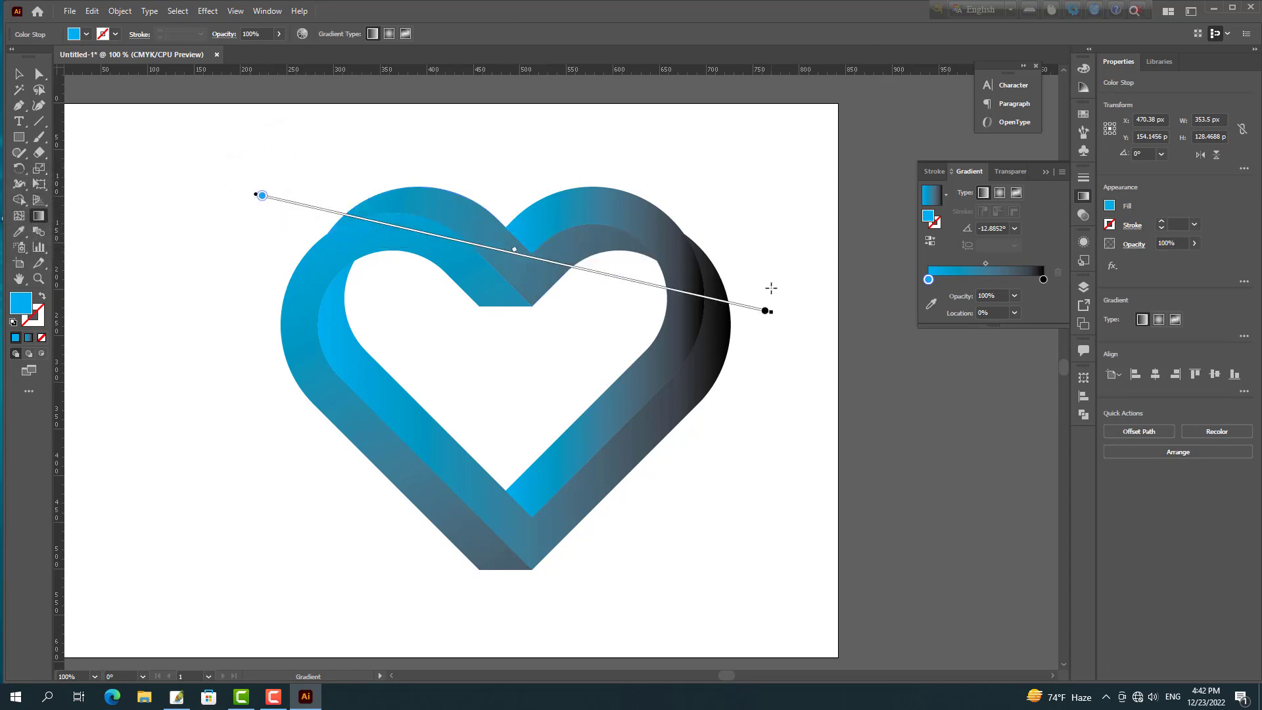
{"action": "left_click_drag", "start_coordinate": [147, 246], "coordinate": [727, 247]}
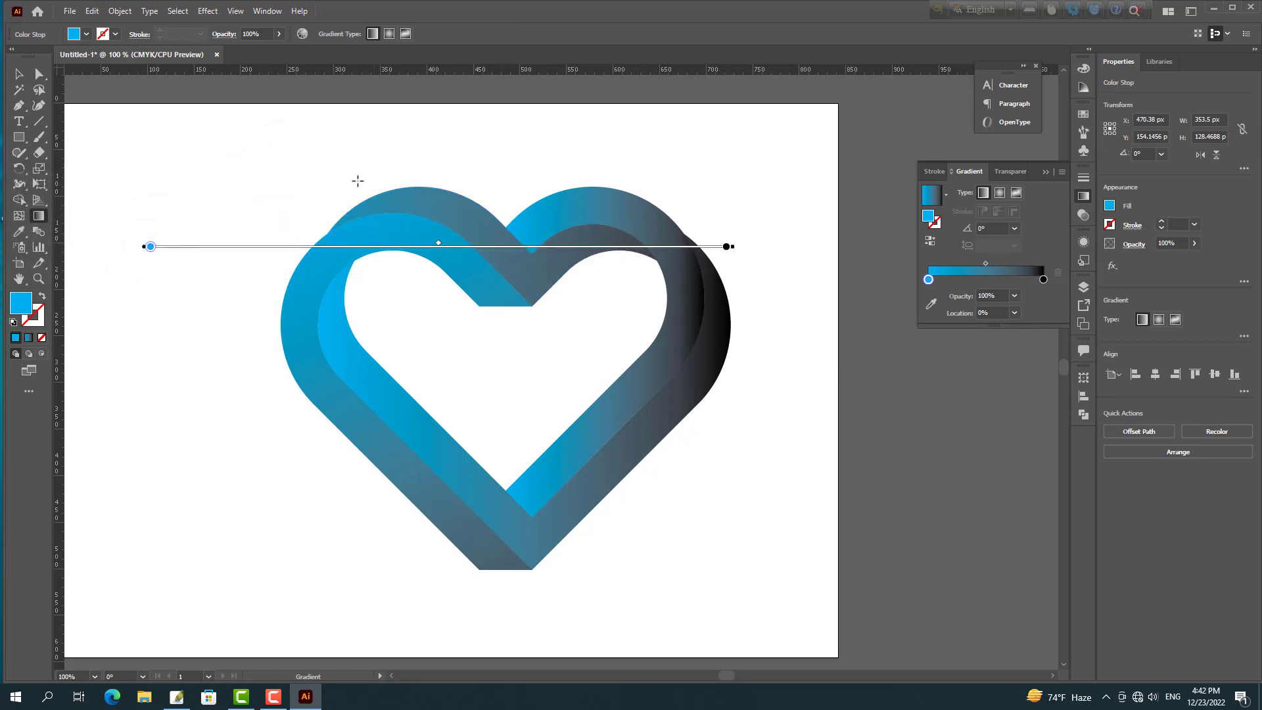
{"action": "left_click_drag", "start_coordinate": [263, 231], "coordinate": [825, 271]}
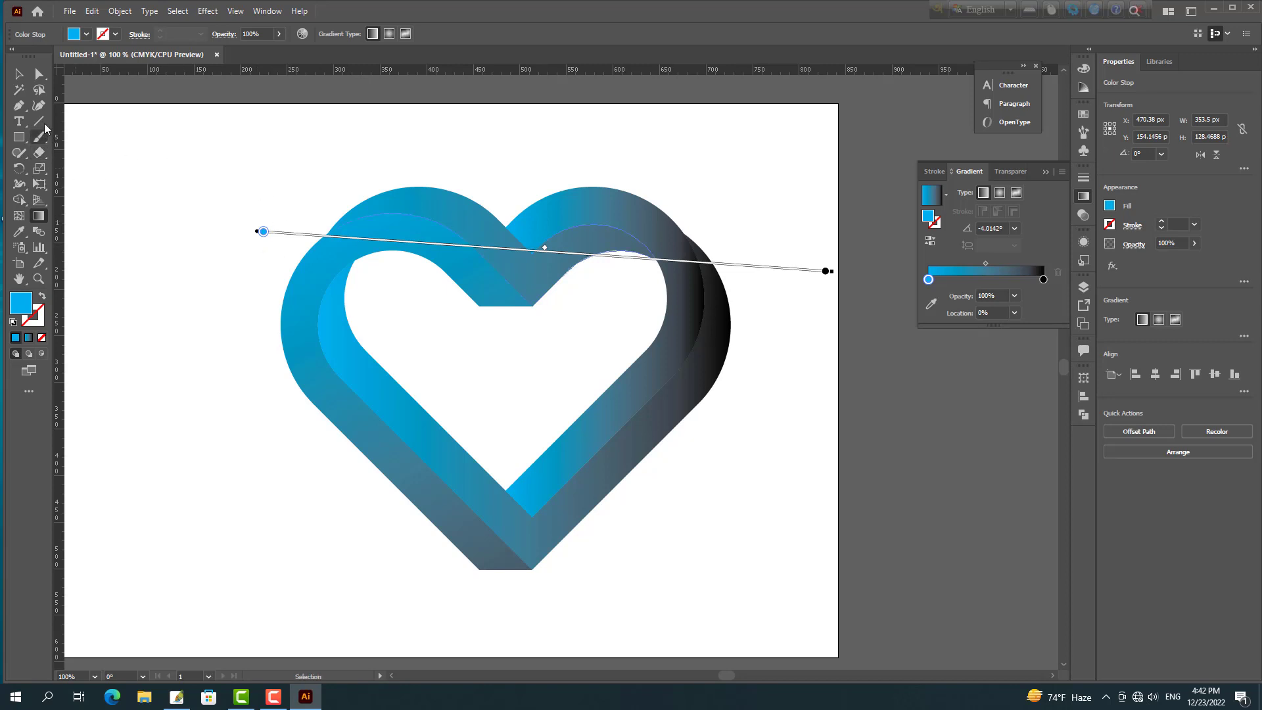
Redraw the right arch band's gradient from blue above the arch to black below the heart, at about -102°.
{"action": "left_click", "coordinate": [19, 75]}
{"action": "left_click", "coordinate": [635, 378]}
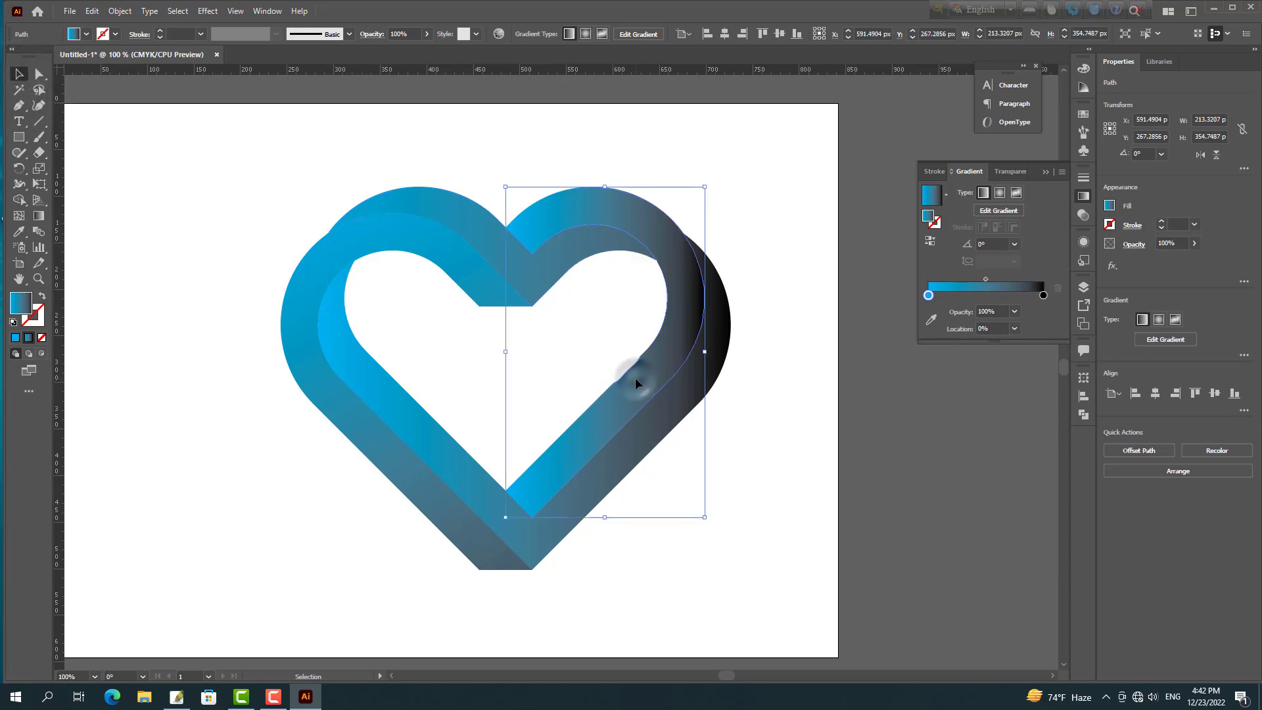
{"action": "left_click", "coordinate": [39, 215]}
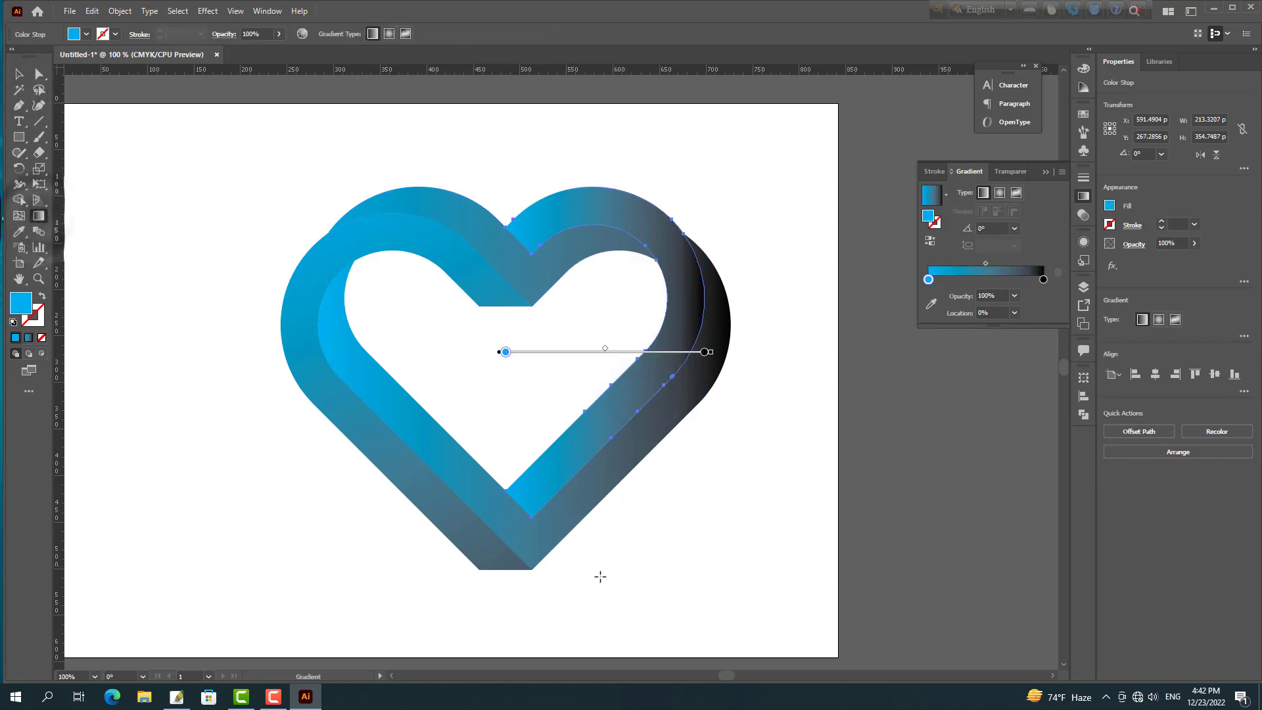
{"action": "mouse_move", "coordinate": [572, 588]}
{"action": "left_mouse_down"}
{"action": "mouse_move", "coordinate": [620, 140]}
{"action": "mouse_move", "coordinate": [555, 597]}
{"action": "mouse_move", "coordinate": [529, 636]}
{"action": "left_mouse_up"}
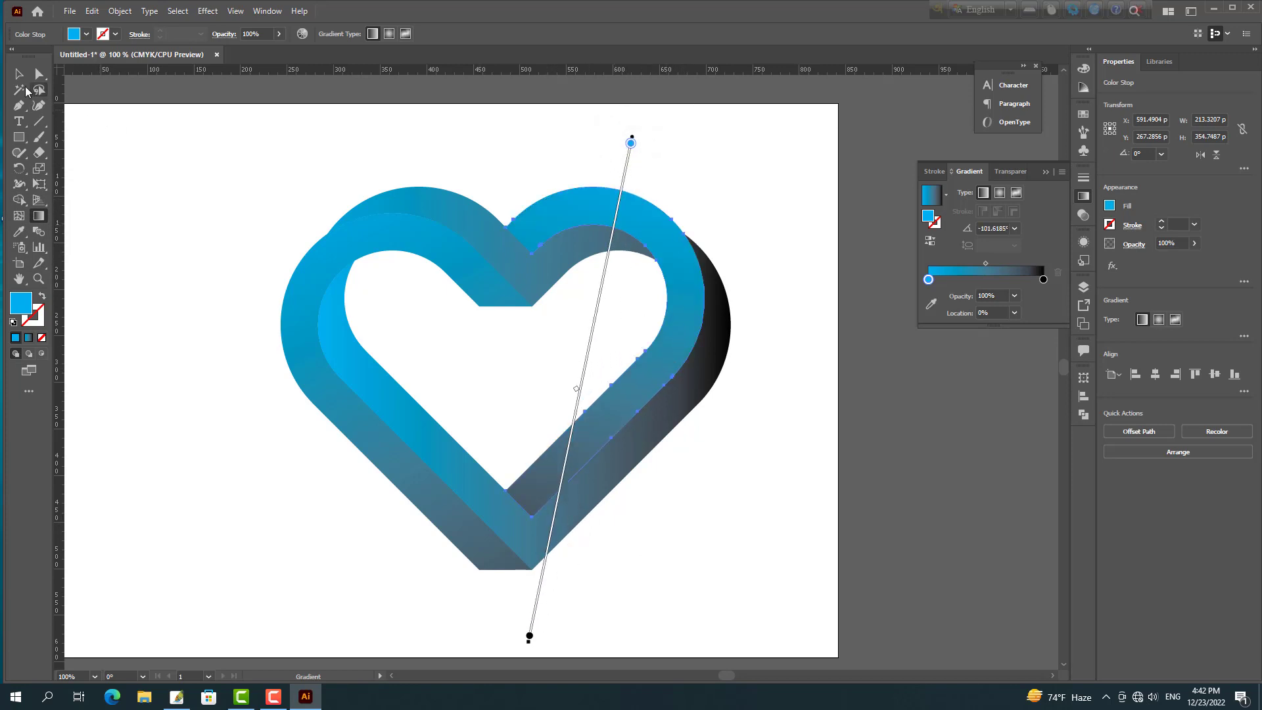
Redraw the V-shaped band's gradient from blue below the heart's tip to black above the notch at about 82°, and deselect it.
{"action": "left_click", "coordinate": [19, 74]}
{"action": "left_click", "coordinate": [603, 469]}
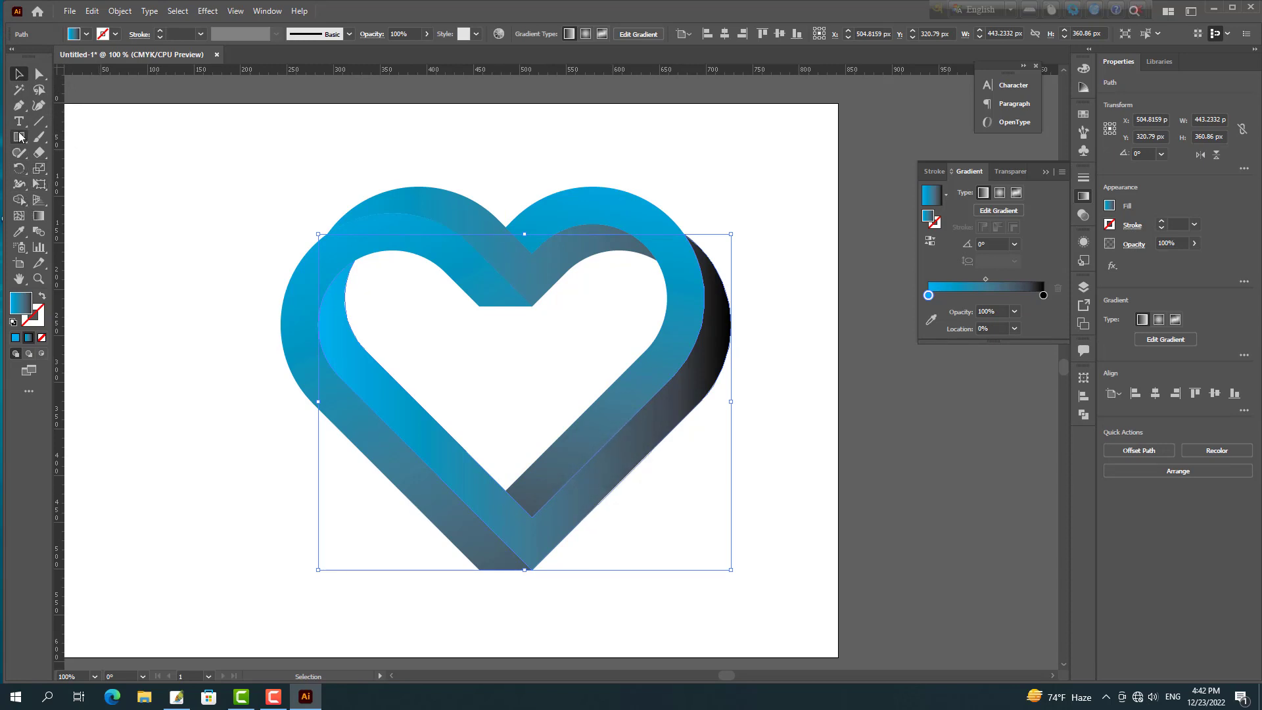
{"action": "left_click", "coordinate": [39, 215]}
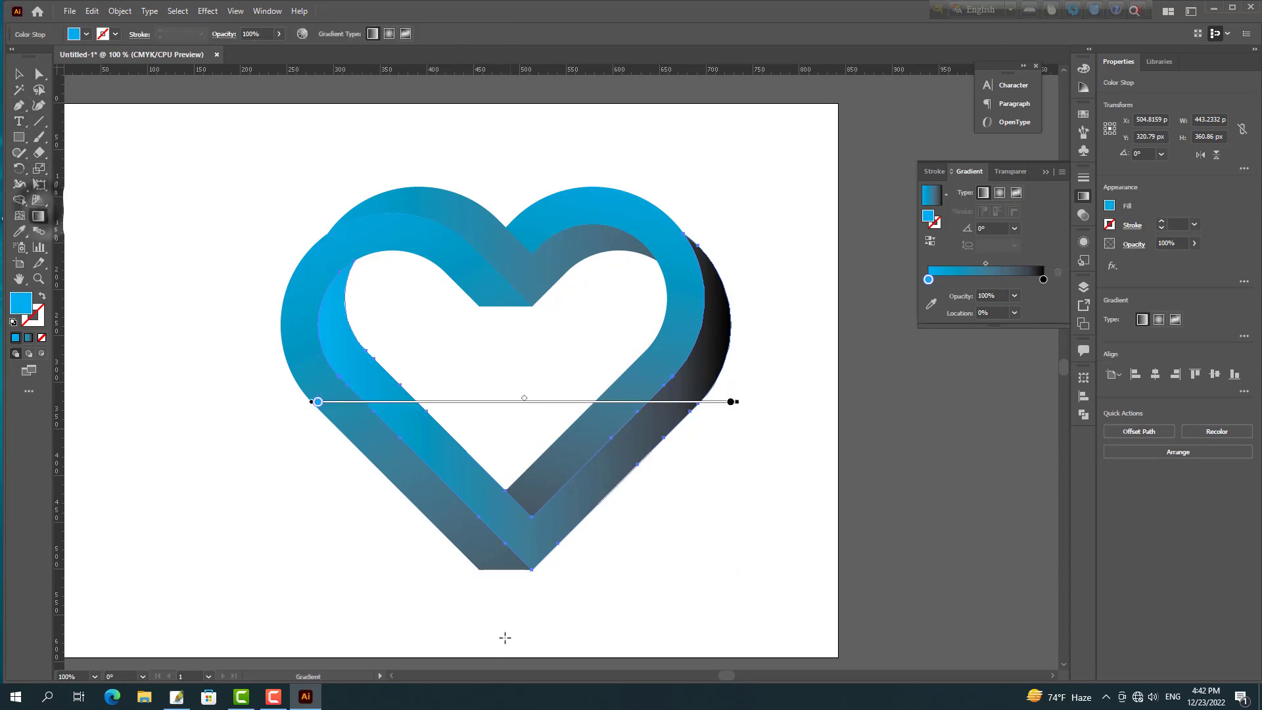
{"action": "left_click_drag", "start_coordinate": [494, 631], "coordinate": [542, 99]}
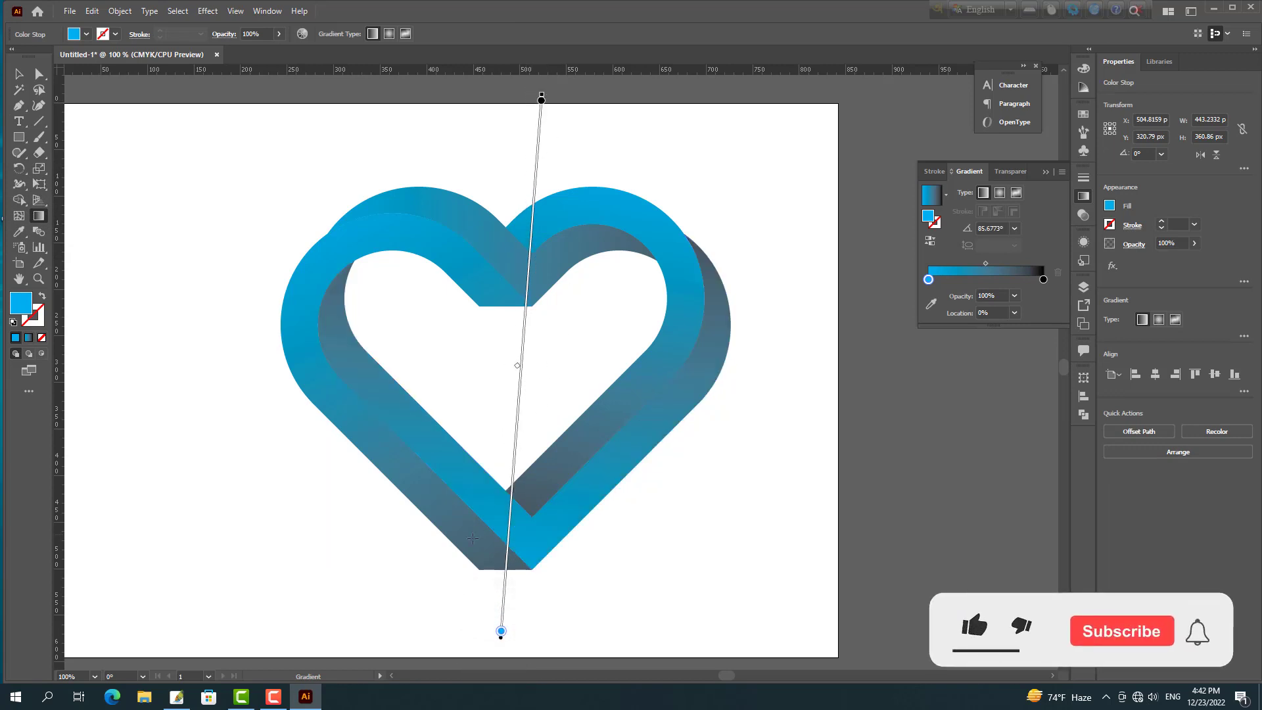
{"action": "left_click_drag", "start_coordinate": [531, 590], "coordinate": [694, 136]}
{"action": "left_click_drag", "start_coordinate": [585, 597], "coordinate": [656, 110]}
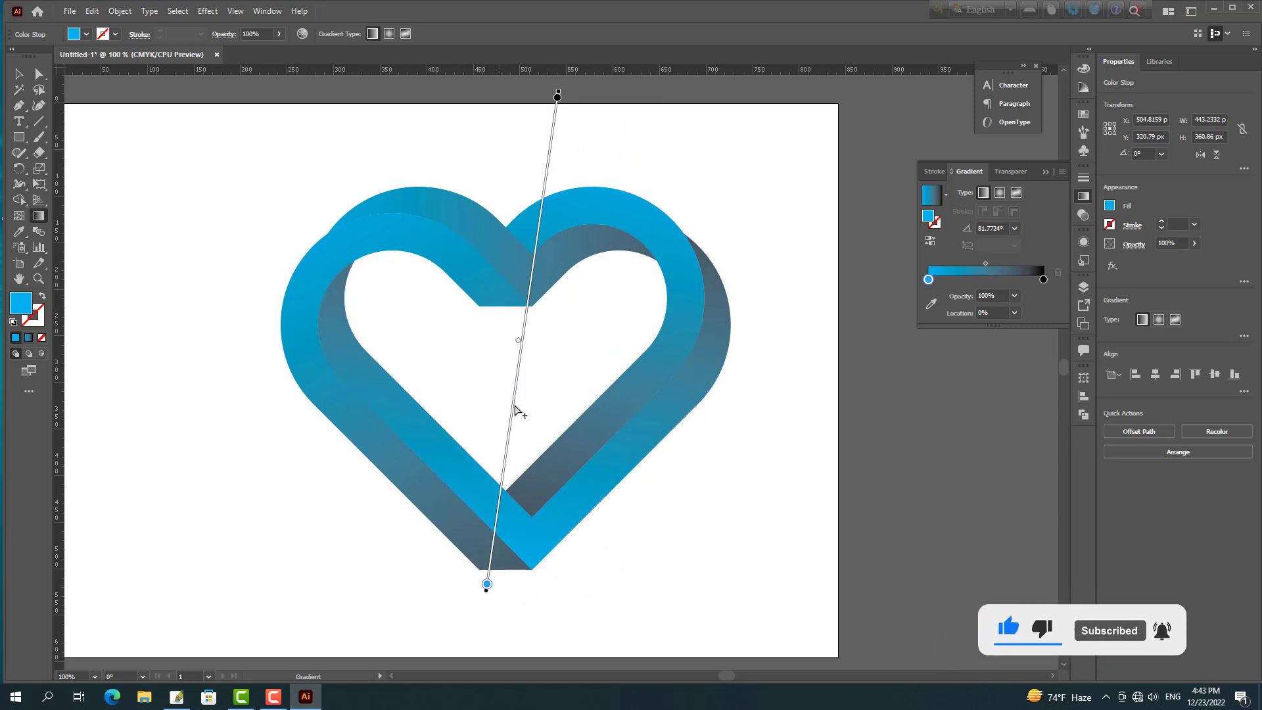
{"action": "left_click_drag", "start_coordinate": [528, 395], "coordinate": [545, 384]}
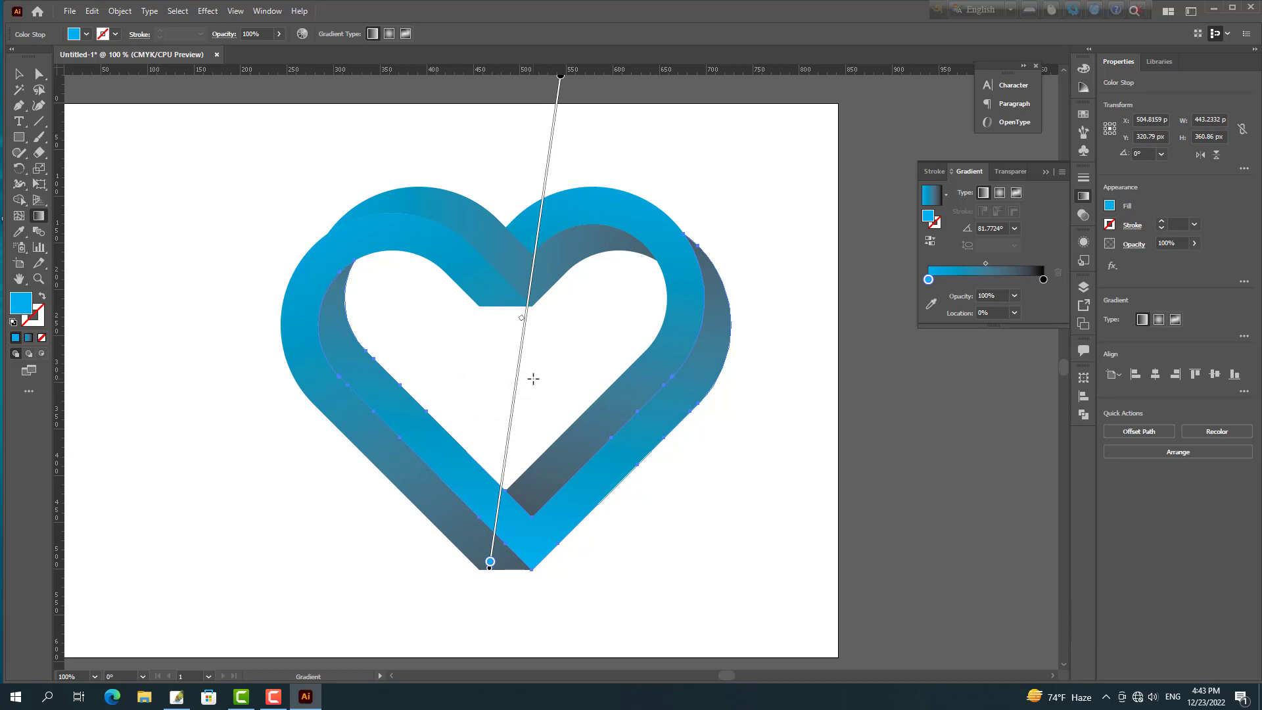
{"action": "left_click_drag", "start_coordinate": [519, 360], "coordinate": [516, 401]}
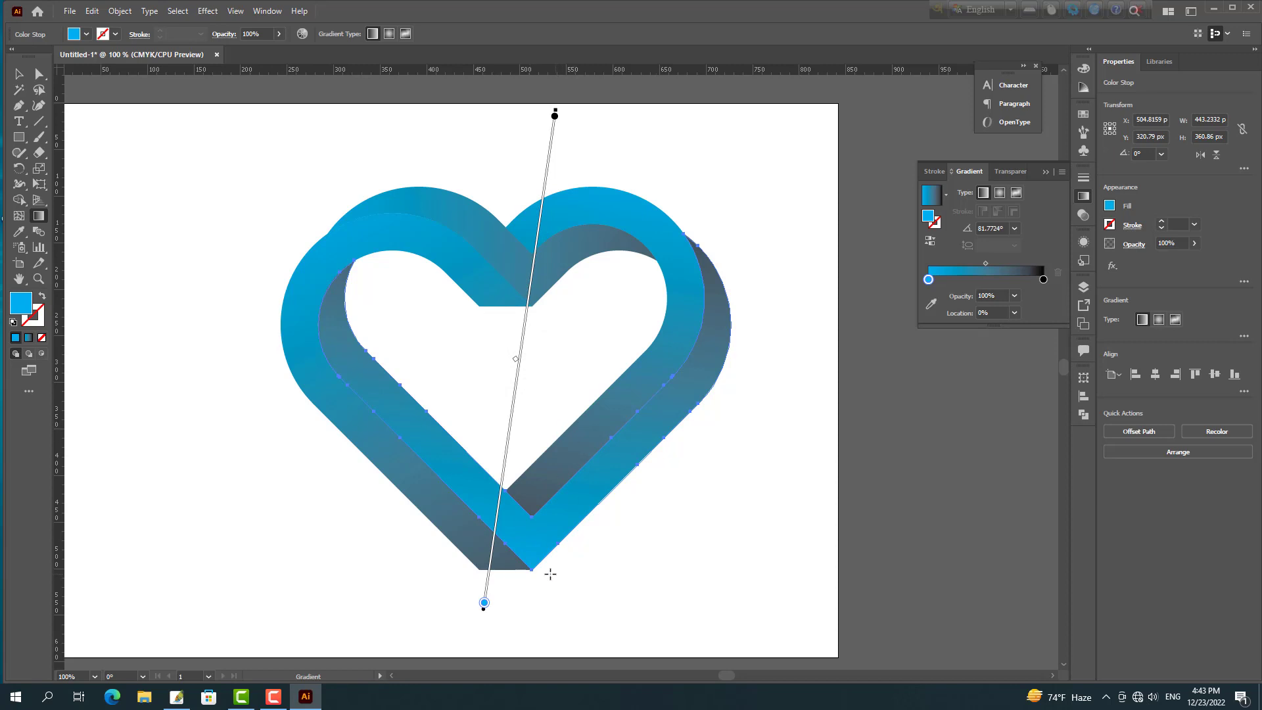
{"action": "left_click", "coordinate": [19, 74]}
{"action": "left_click", "coordinate": [176, 386]}
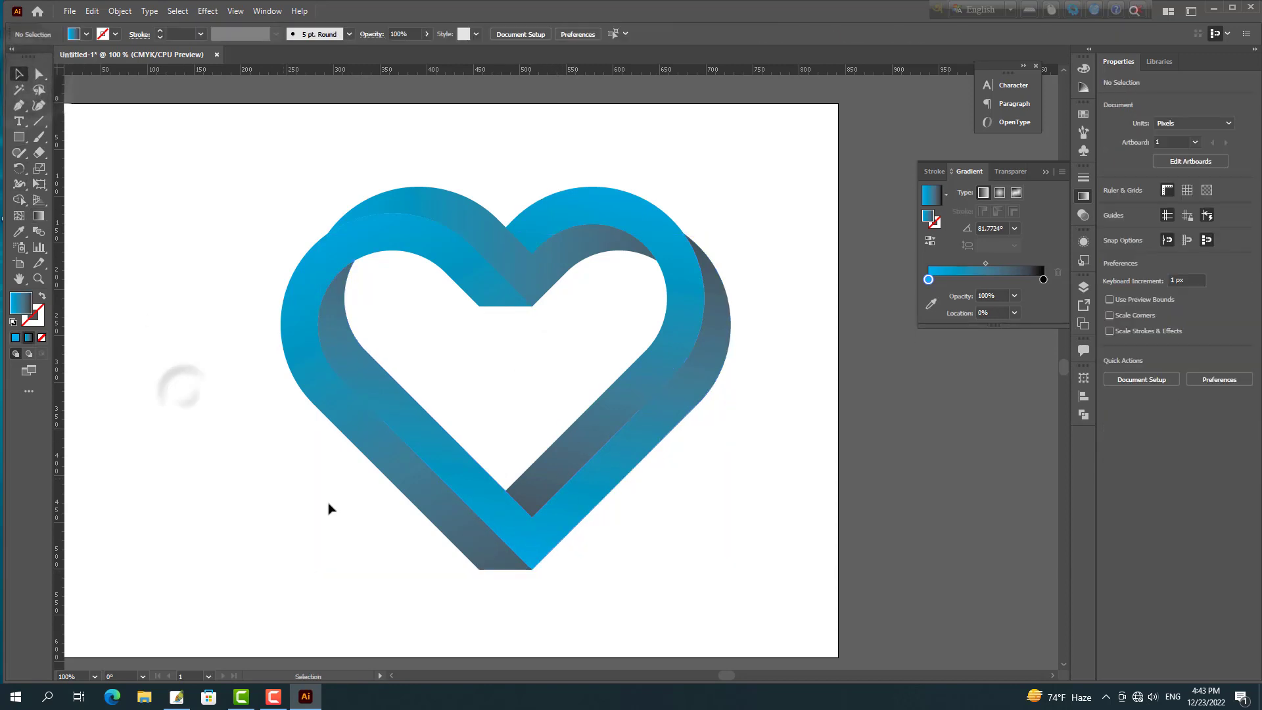
Select all the heart's bands, copy them and paste the copy in front of the original.
{"action": "scroll", "coordinate": [388, 464], "scroll_direction": "down", "scroll_amount": 1}
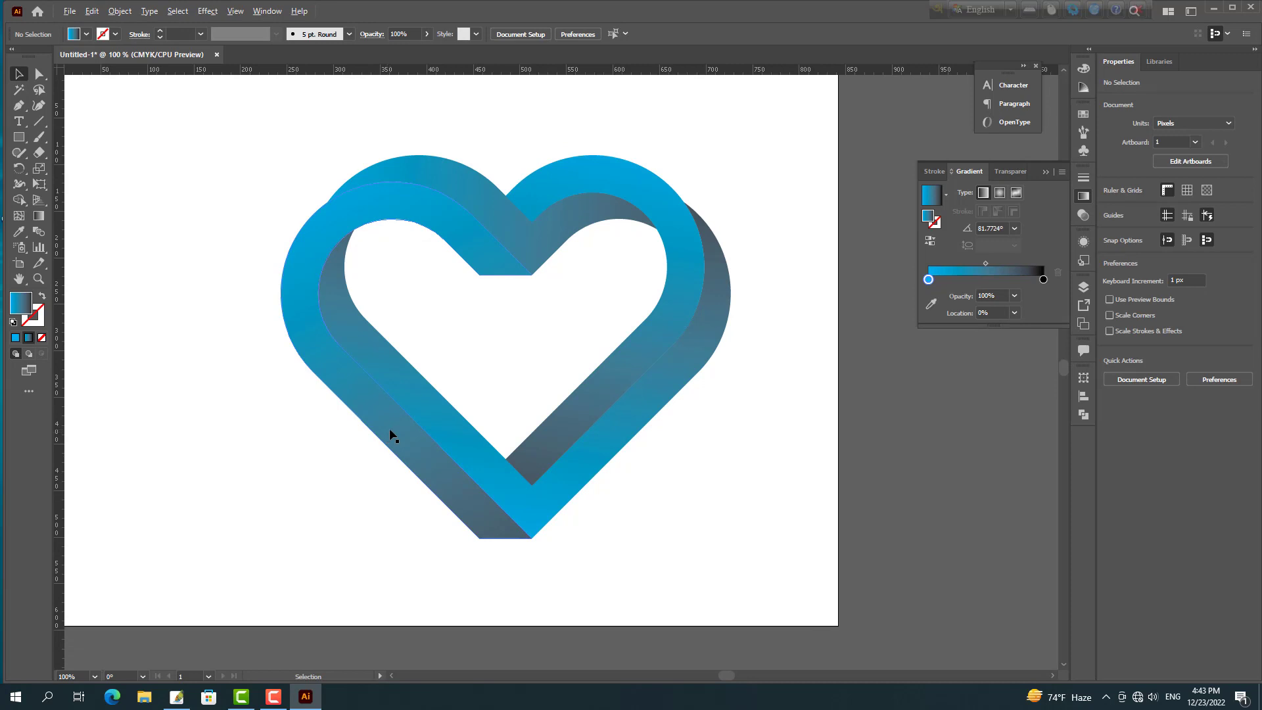
{"action": "scroll", "coordinate": [393, 435], "scroll_direction": "up", "scroll_amount": 1}
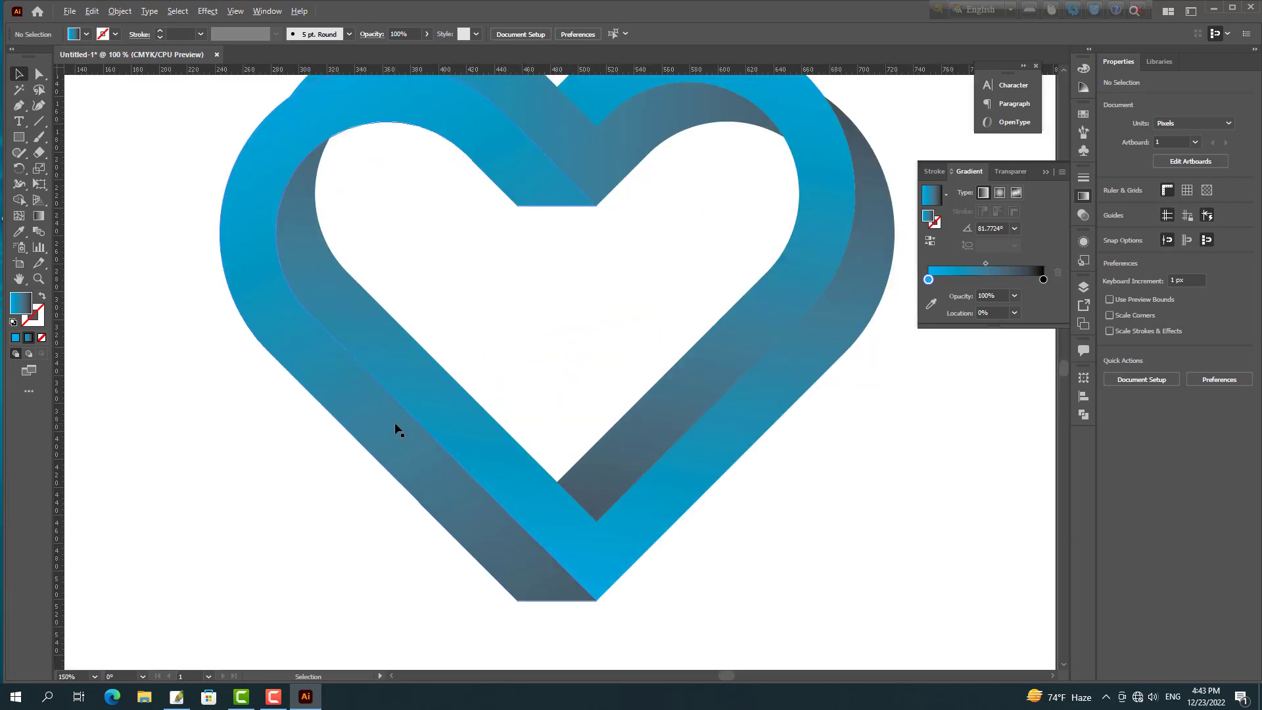
{"action": "scroll", "coordinate": [396, 428], "scroll_direction": "down", "scroll_amount": 1}
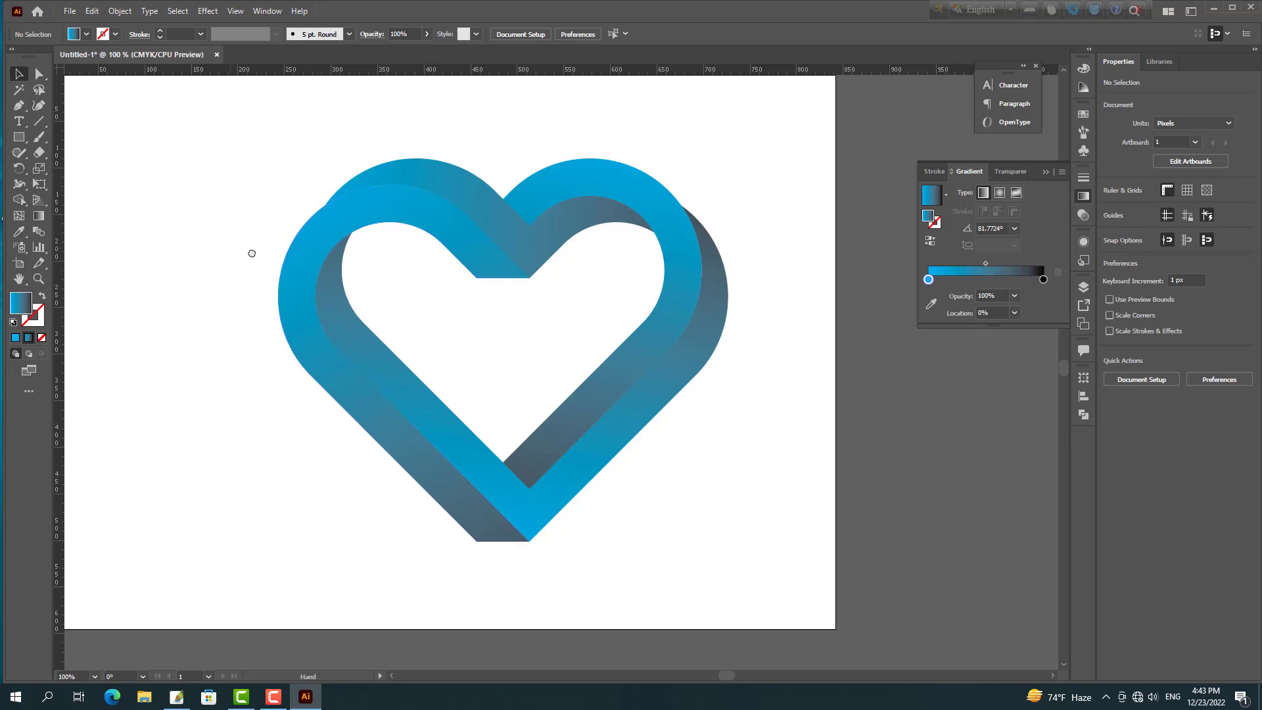
{"action": "left_click_drag", "start_coordinate": [252, 254], "coordinate": [395, 256]}
{"action": "left_click_drag", "start_coordinate": [354, 144], "coordinate": [935, 571]}
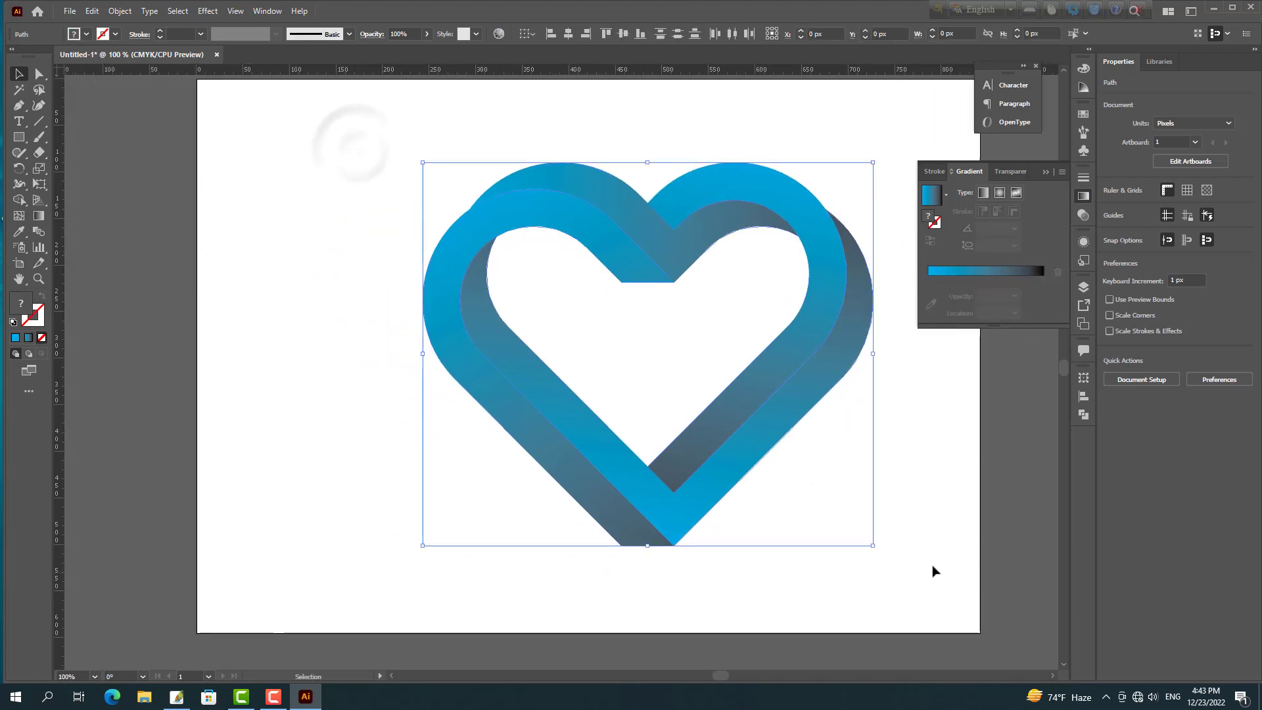
{"action": "left_click", "coordinate": [109, 12]}
{"action": "mouse_move", "coordinate": [92, 11]}
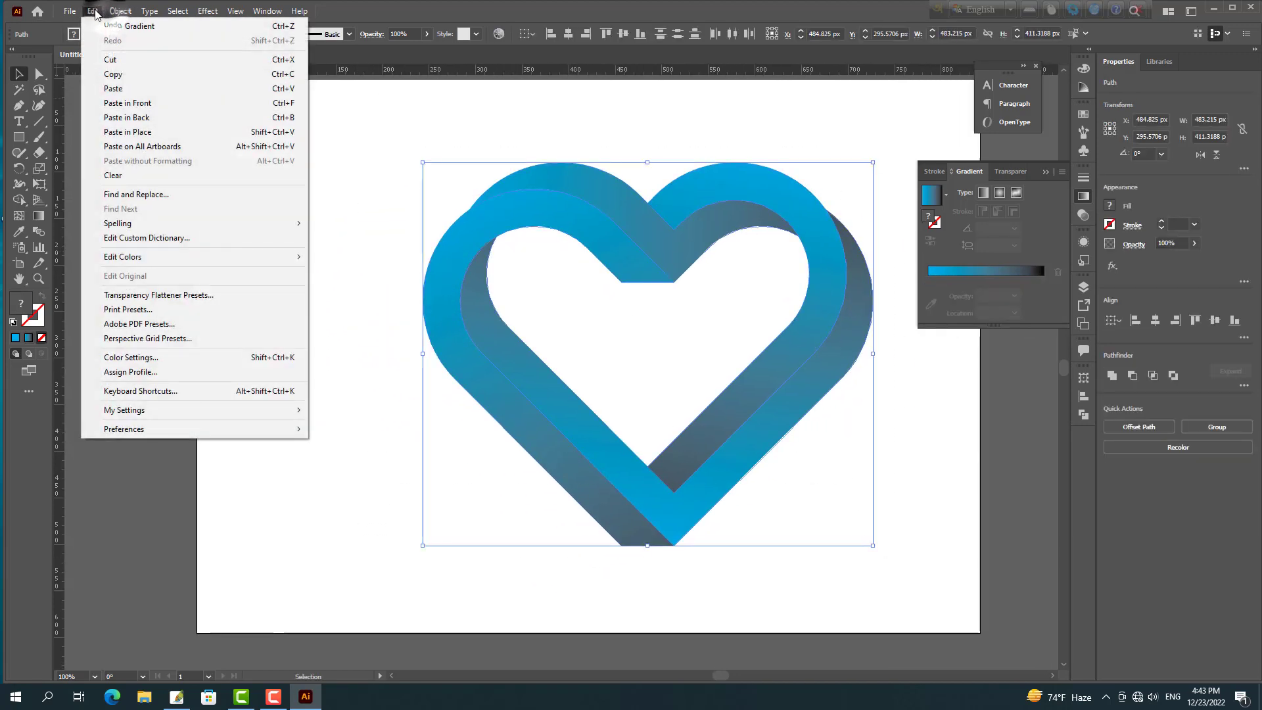
{"action": "left_click", "coordinate": [109, 75]}
{"action": "left_click", "coordinate": [92, 11]}
{"action": "left_click", "coordinate": [118, 103]}
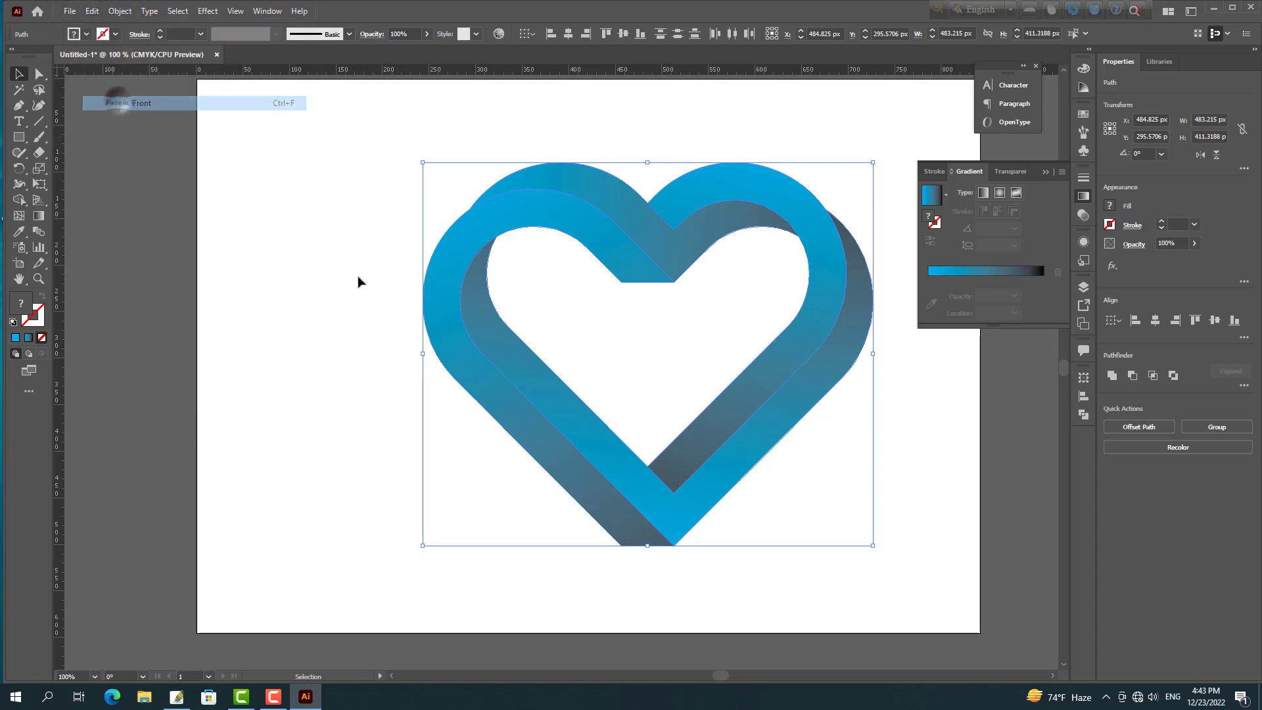
Move the pasted heart left to an X position of about -130 px, clear of the original, and deselect it.
{"action": "left_click_drag", "start_coordinate": [436, 299], "coordinate": [41, 317]}
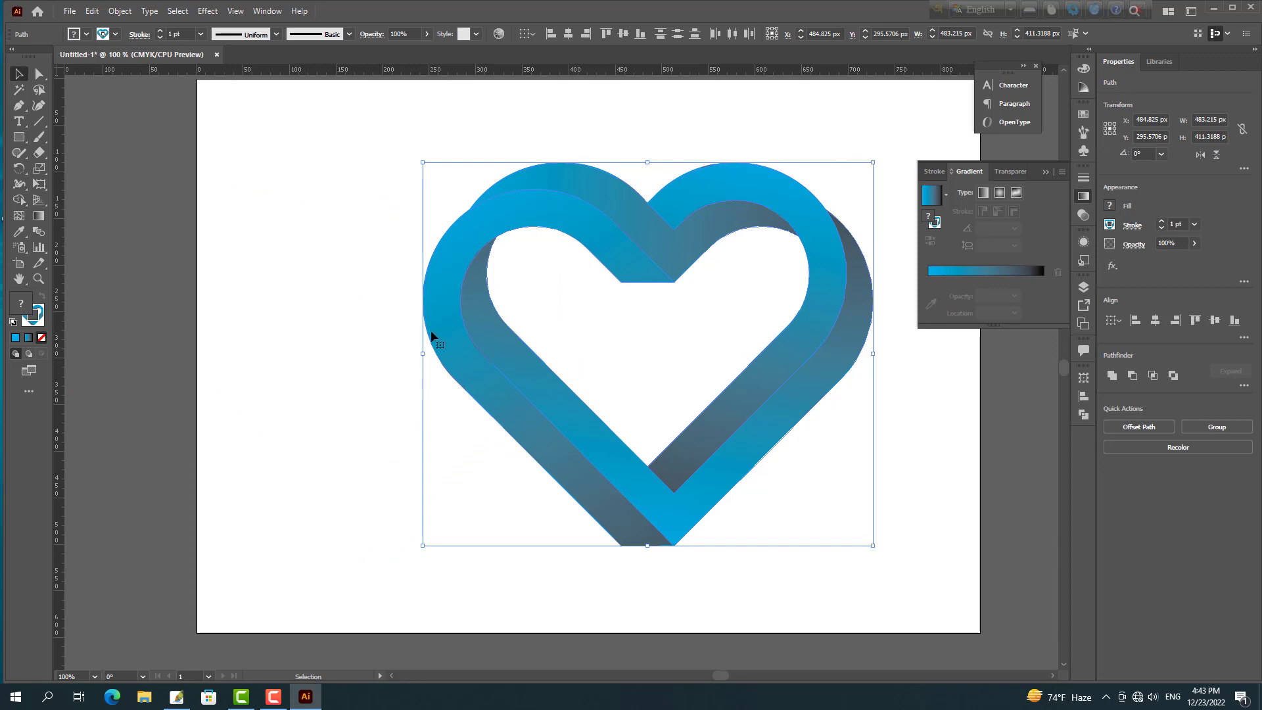
{"action": "left_click_drag", "start_coordinate": [451, 319], "coordinate": [222, 325]}
{"action": "left_click_drag", "start_coordinate": [322, 343], "coordinate": [530, 357]}
{"action": "left_click_drag", "start_coordinate": [413, 350], "coordinate": [82, 346]}
{"action": "left_click", "coordinate": [579, 174]}
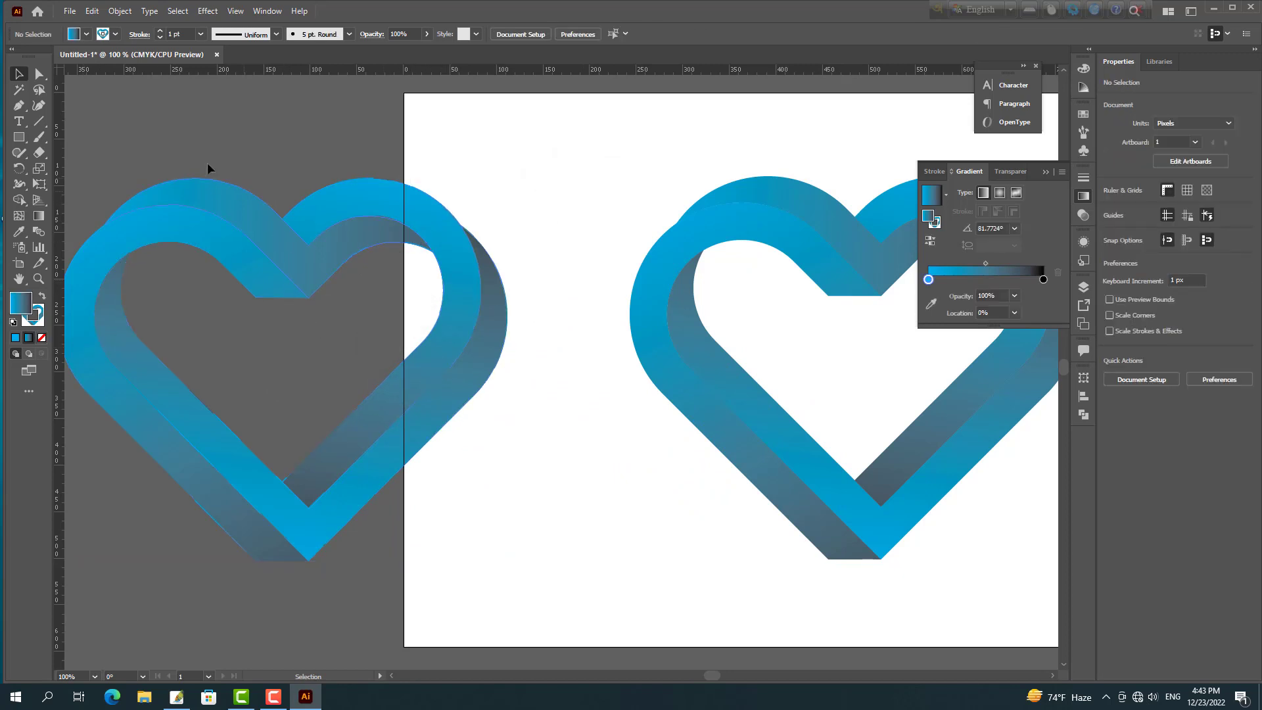
Turn the heart copy into an outline by giving all its bands no fill and a black stroke, and deselect it.
{"action": "left_click_drag", "start_coordinate": [86, 148], "coordinate": [578, 544]}
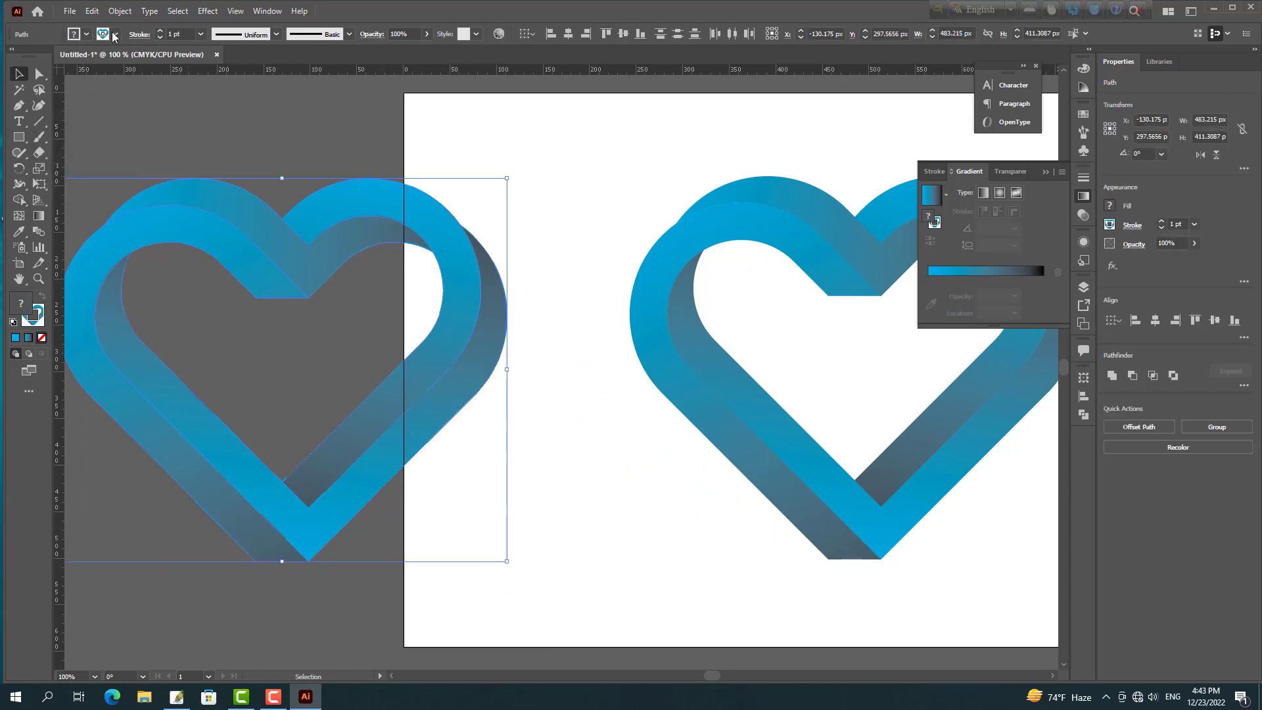
{"action": "left_click", "coordinate": [83, 35]}
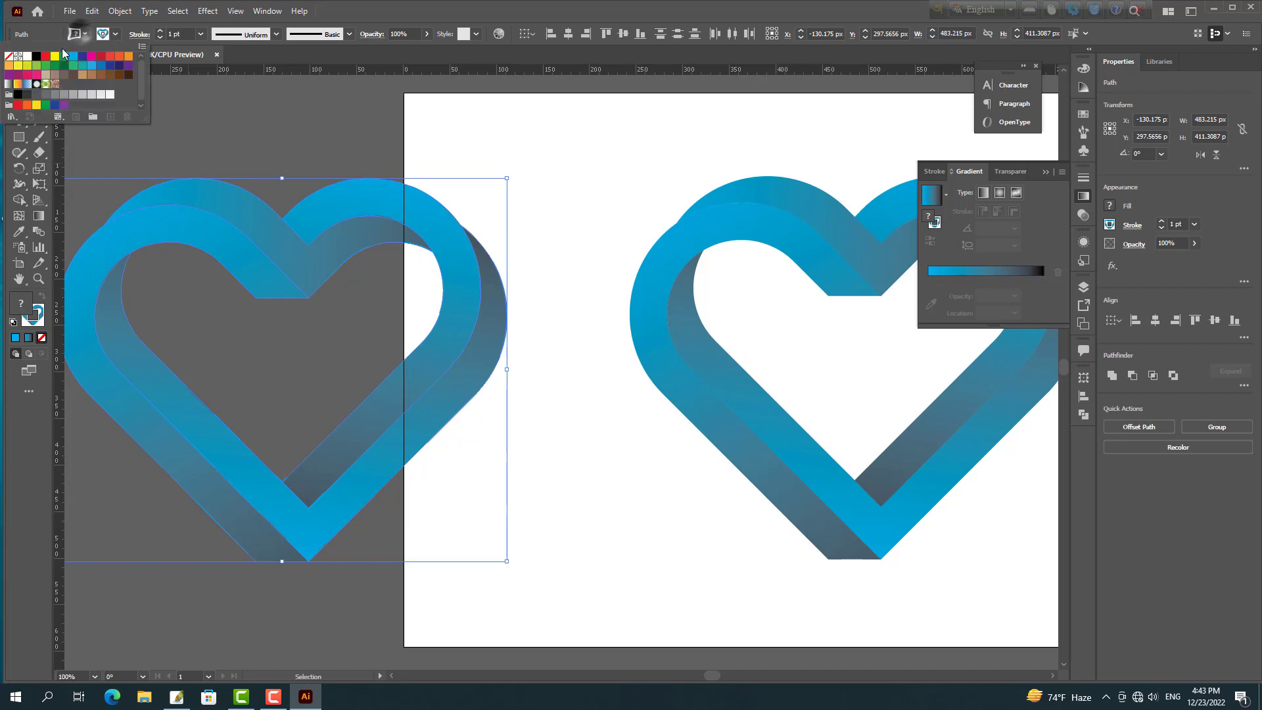
{"action": "left_click", "coordinate": [10, 57]}
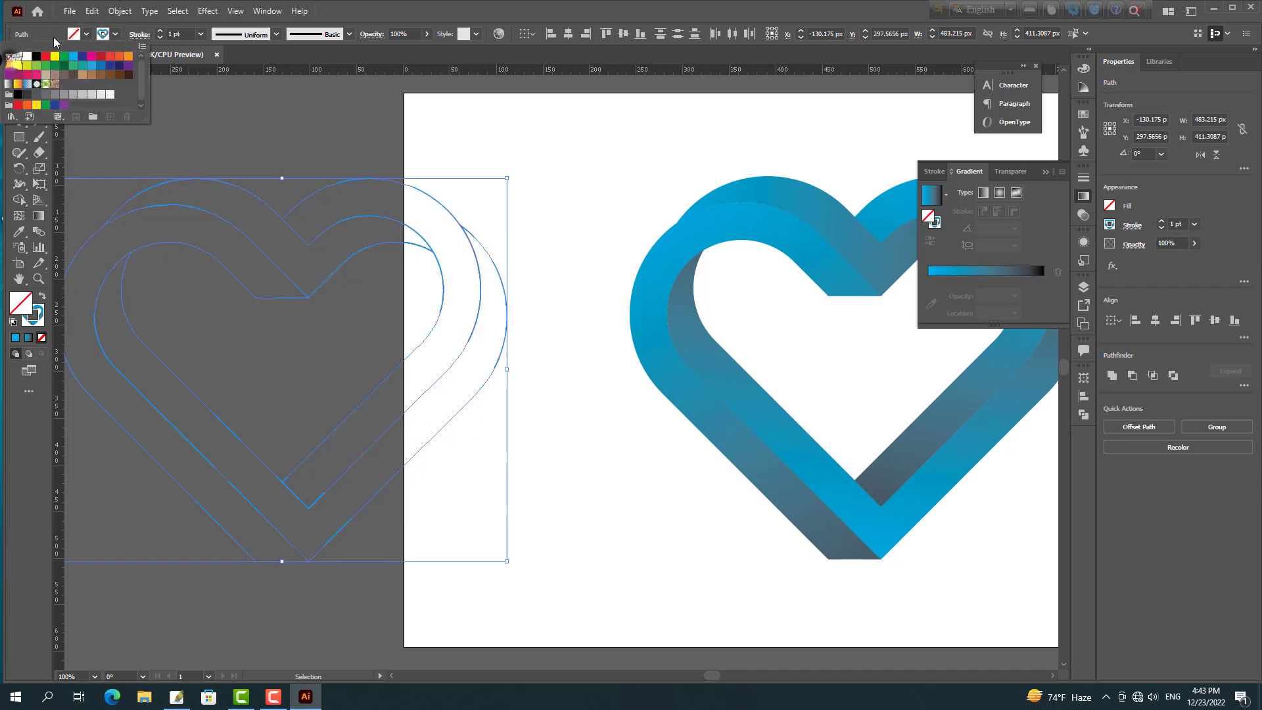
{"action": "left_click", "coordinate": [104, 34]}
{"action": "left_click", "coordinate": [37, 57]}
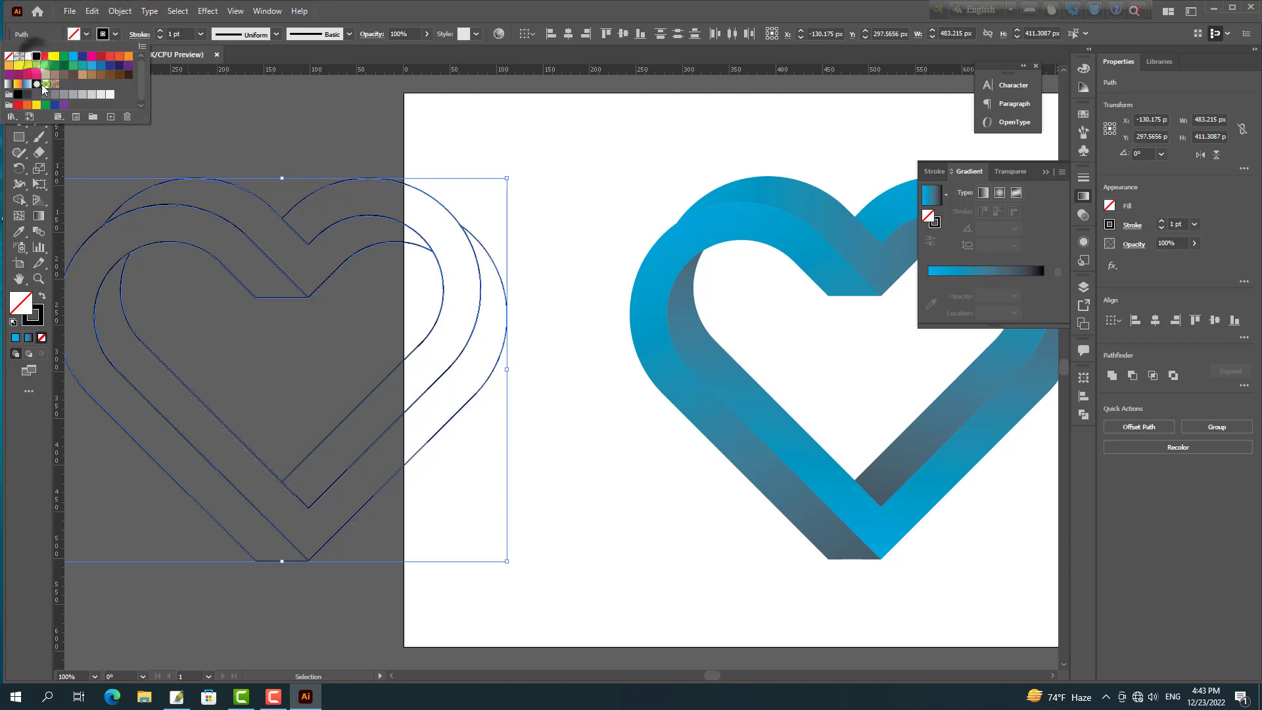
{"action": "left_click", "coordinate": [534, 405]}
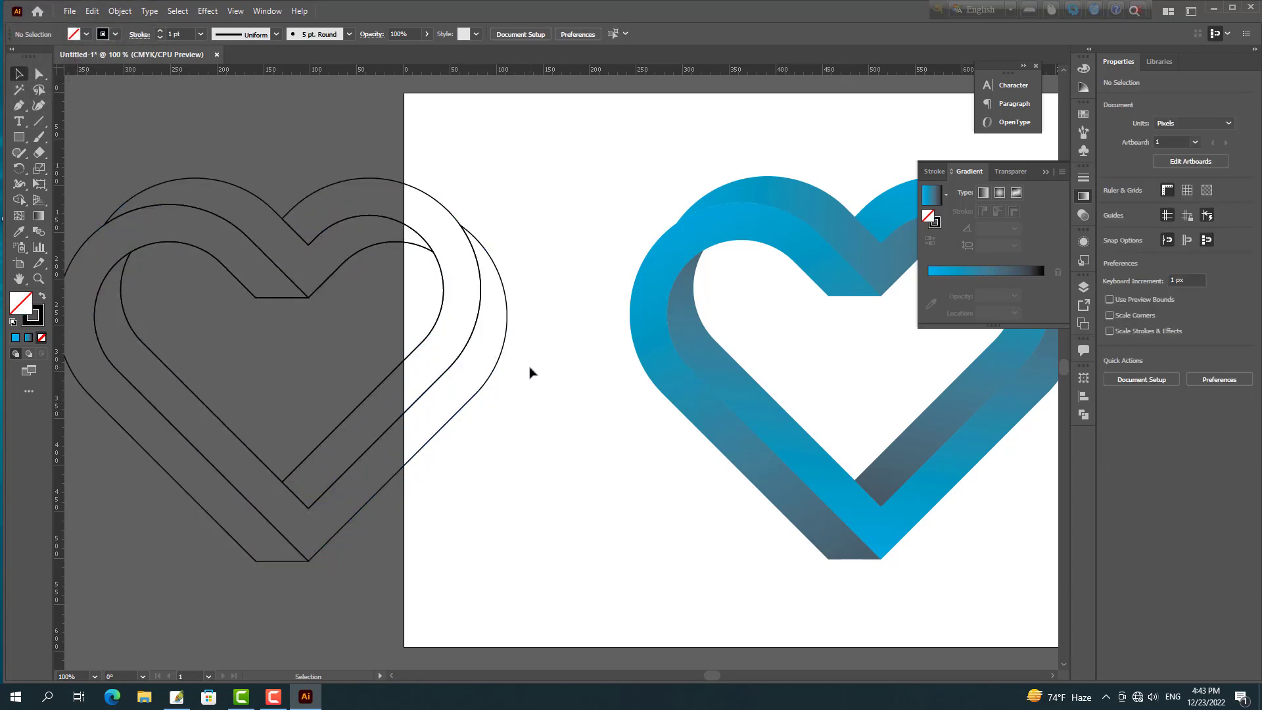
Move the right lobe's band from the outline heart across to the right of the gradient heart, at about X 888 px, Y 303 px, and deselect it.
{"action": "left_click_drag", "start_coordinate": [533, 371], "coordinate": [446, 369]}
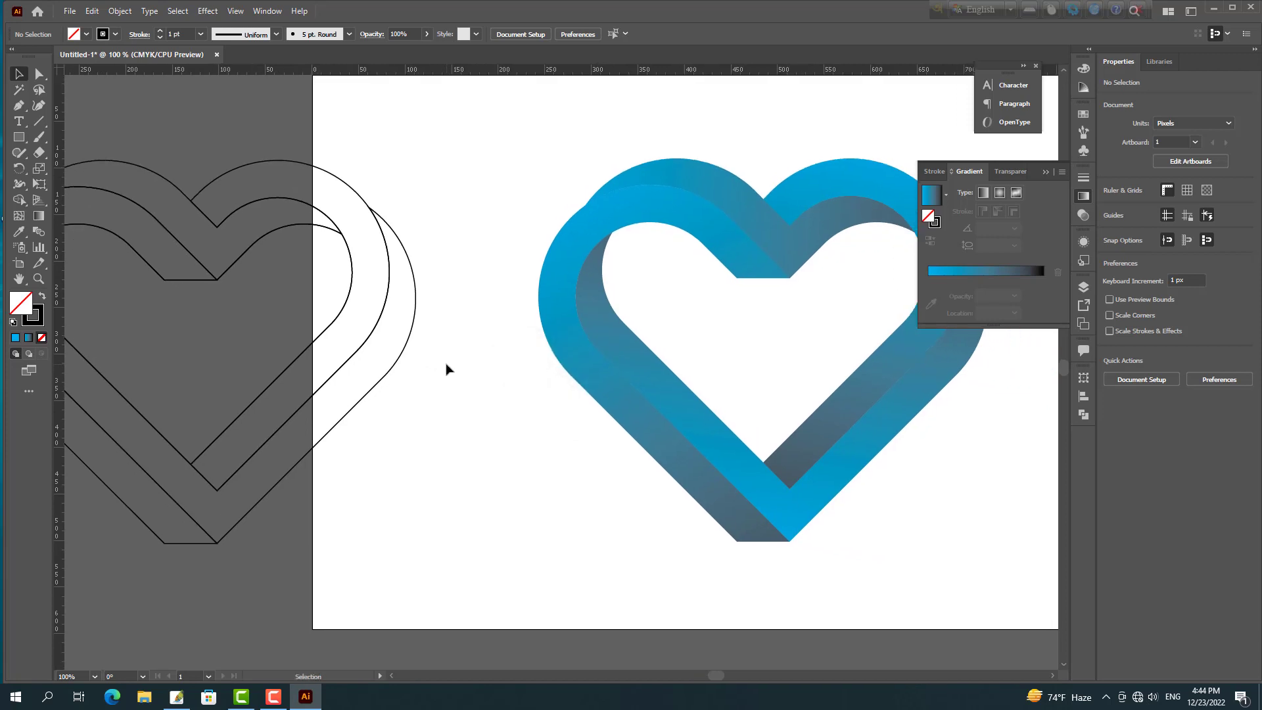
{"action": "left_click", "coordinate": [380, 375]}
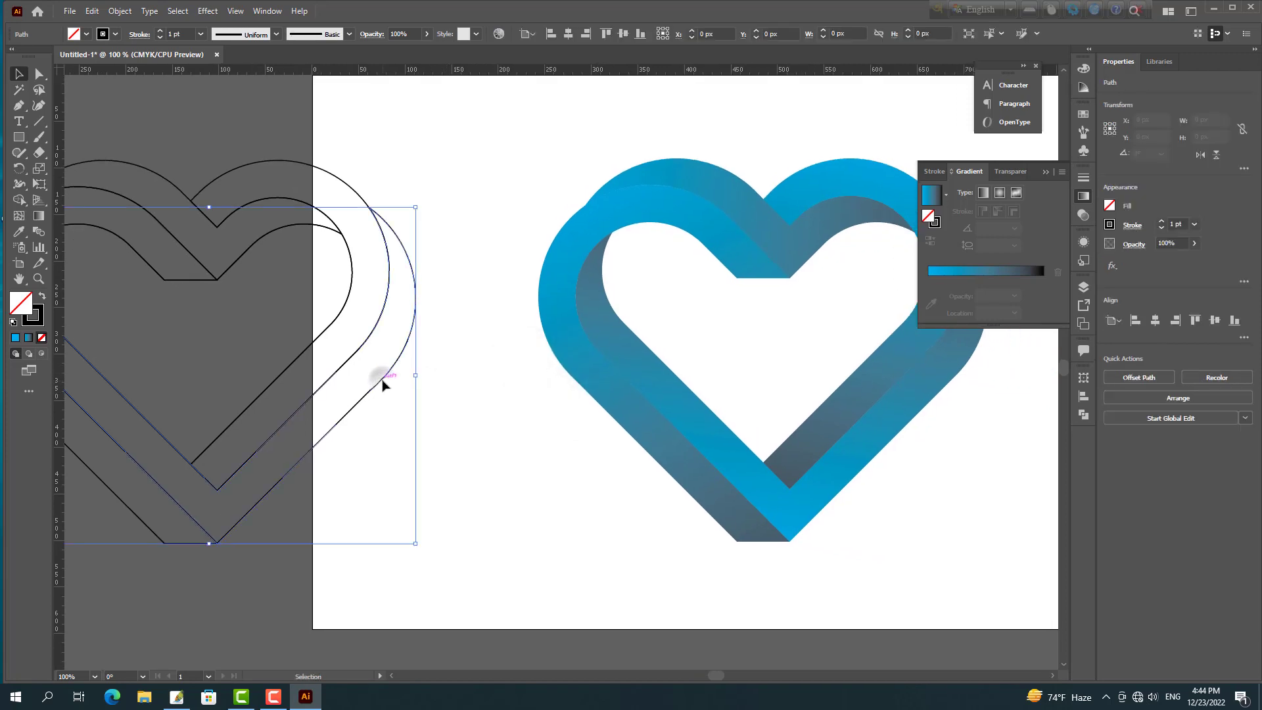
{"action": "left_click", "coordinate": [485, 379]}
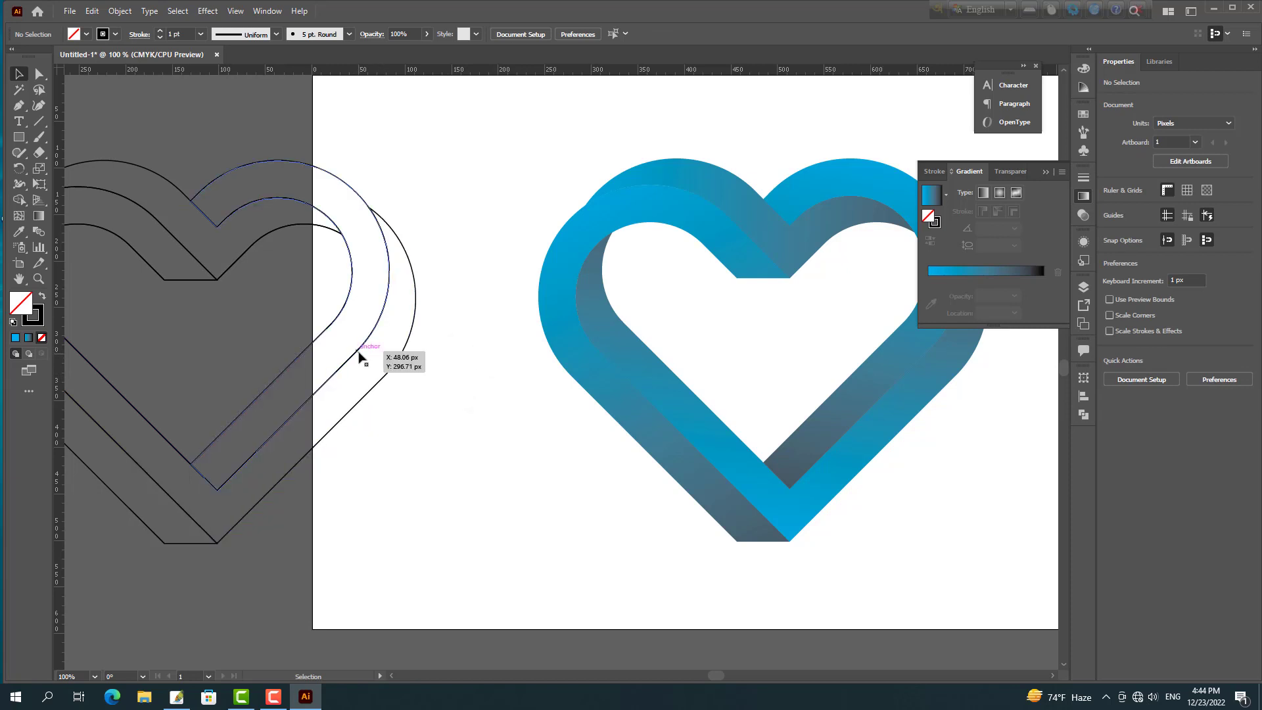
{"action": "left_click_drag", "start_coordinate": [361, 351], "coordinate": [1014, 478]}
{"action": "left_click_drag", "start_coordinate": [807, 452], "coordinate": [459, 449]}
{"action": "left_click_drag", "start_coordinate": [688, 357], "coordinate": [605, 224]}
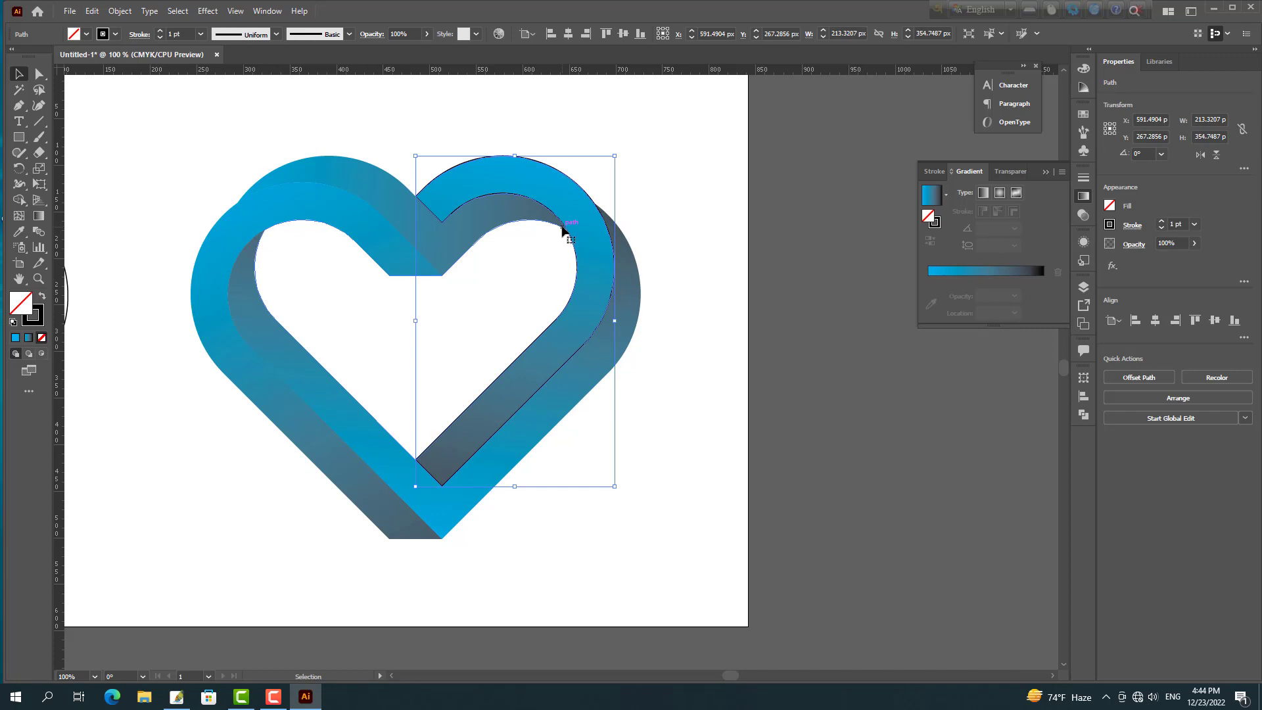
{"action": "left_click_drag", "start_coordinate": [563, 228], "coordinate": [839, 261]}
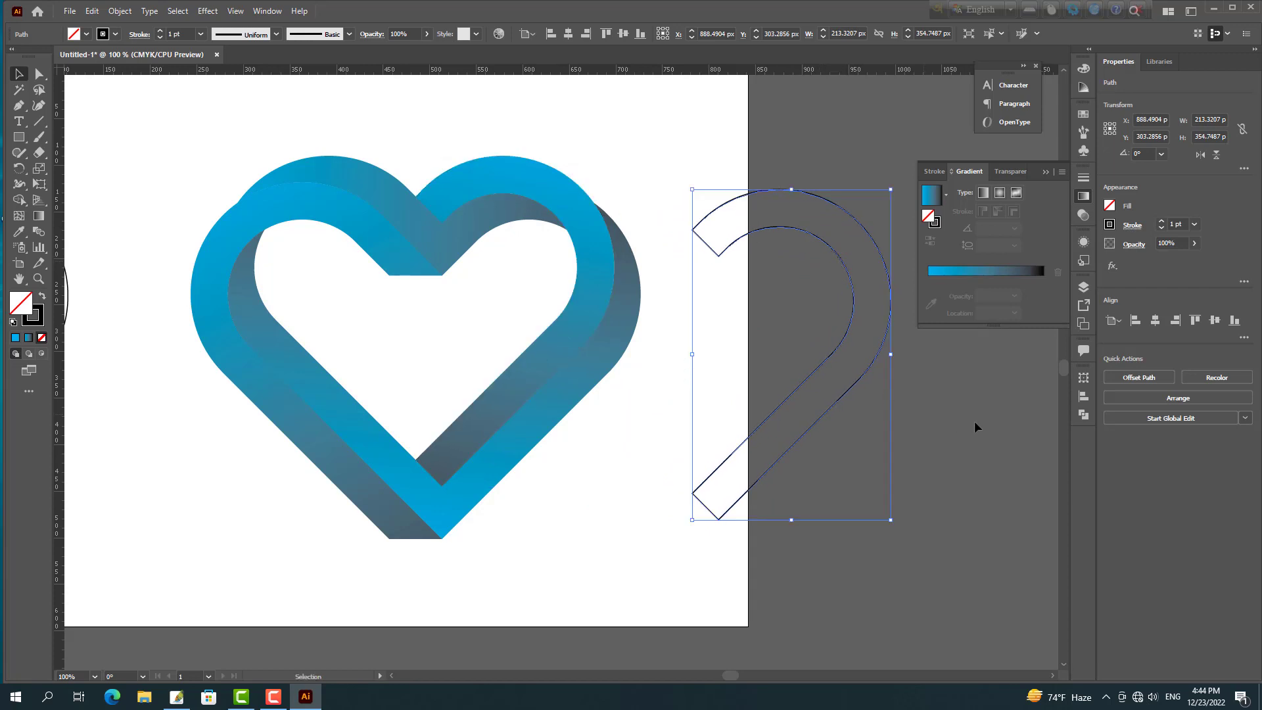
{"action": "left_click", "coordinate": [1006, 411]}
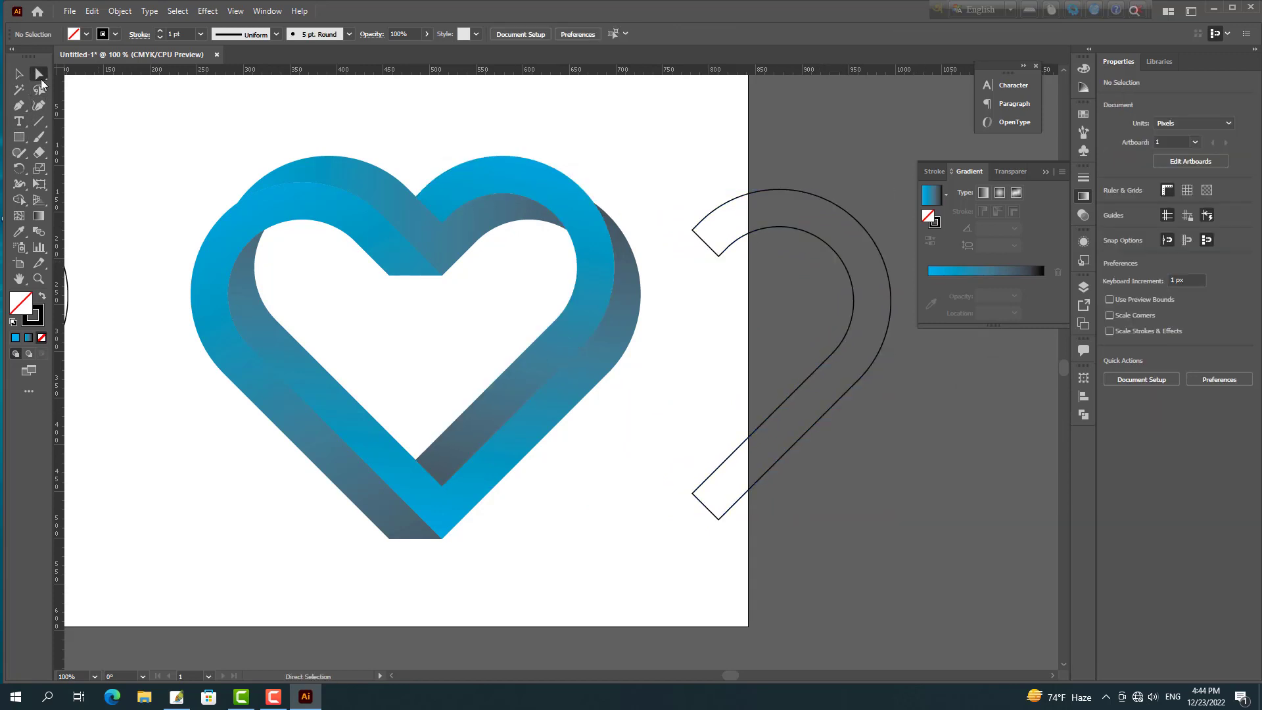
Delete the end caps, straight legs and lower curves of the moved band outline, keeping only its two top arcs.
{"action": "left_click", "coordinate": [706, 506]}
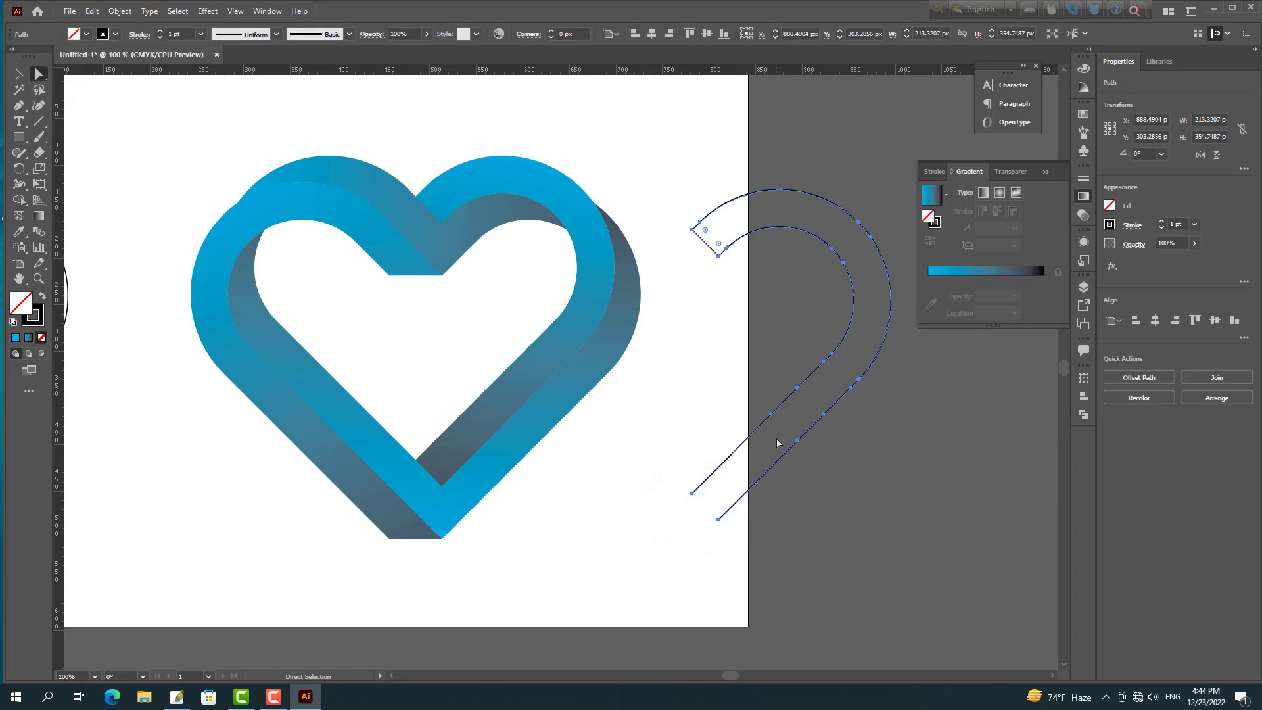
{"action": "left_click", "coordinate": [701, 241]}
{"action": "key", "text": "Delete"}
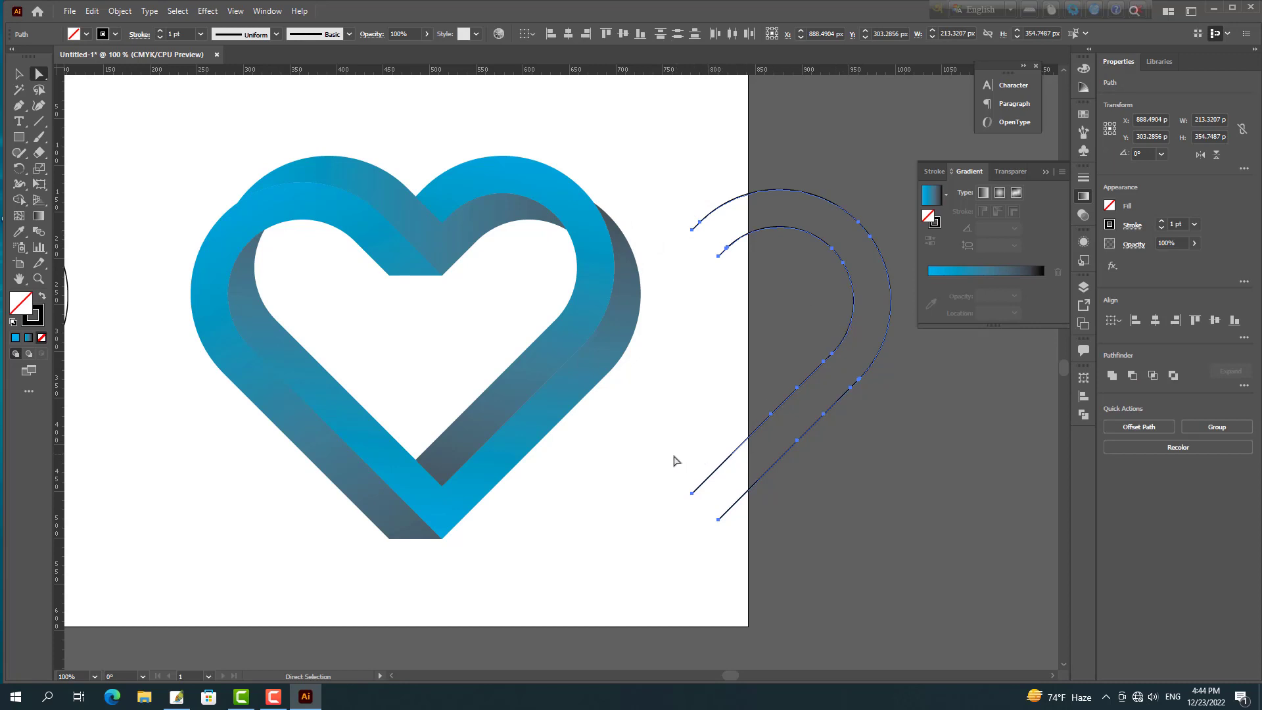
{"action": "left_click_drag", "start_coordinate": [854, 584], "coordinate": [848, 575]}
{"action": "key", "text": "Delete"}
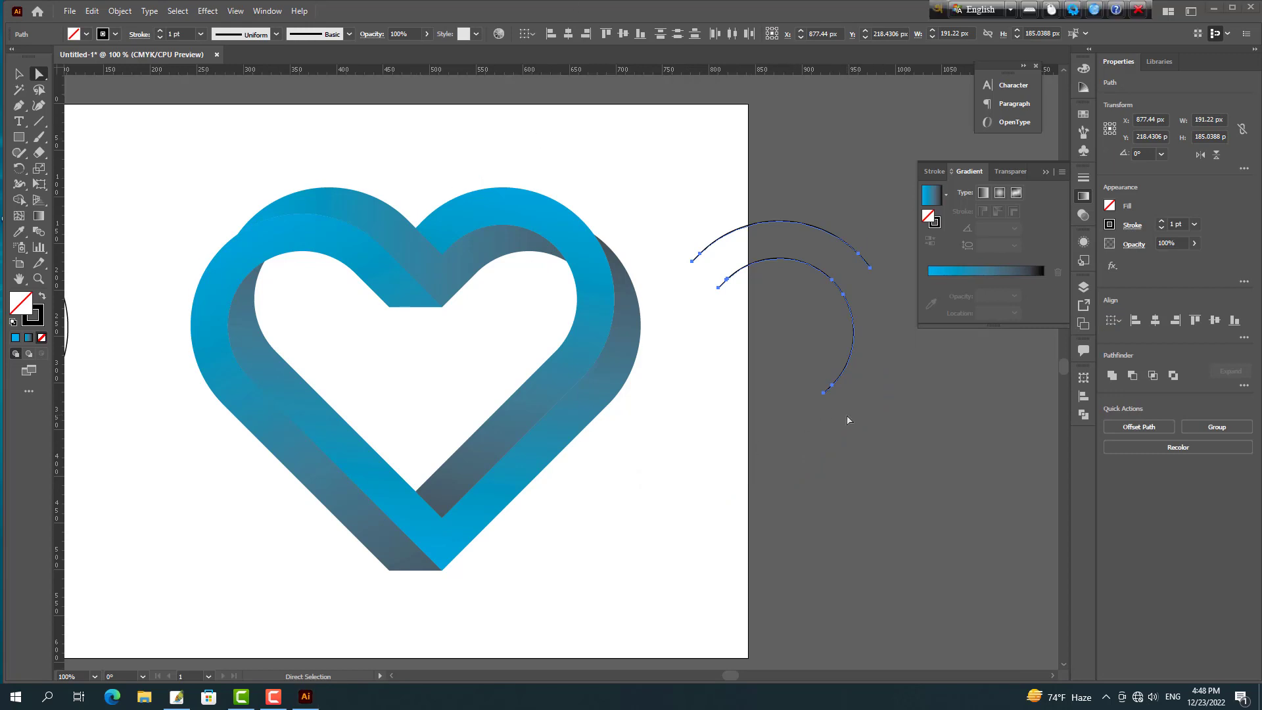
{"action": "left_click", "coordinate": [818, 383]}
{"action": "key", "text": "Delete"}
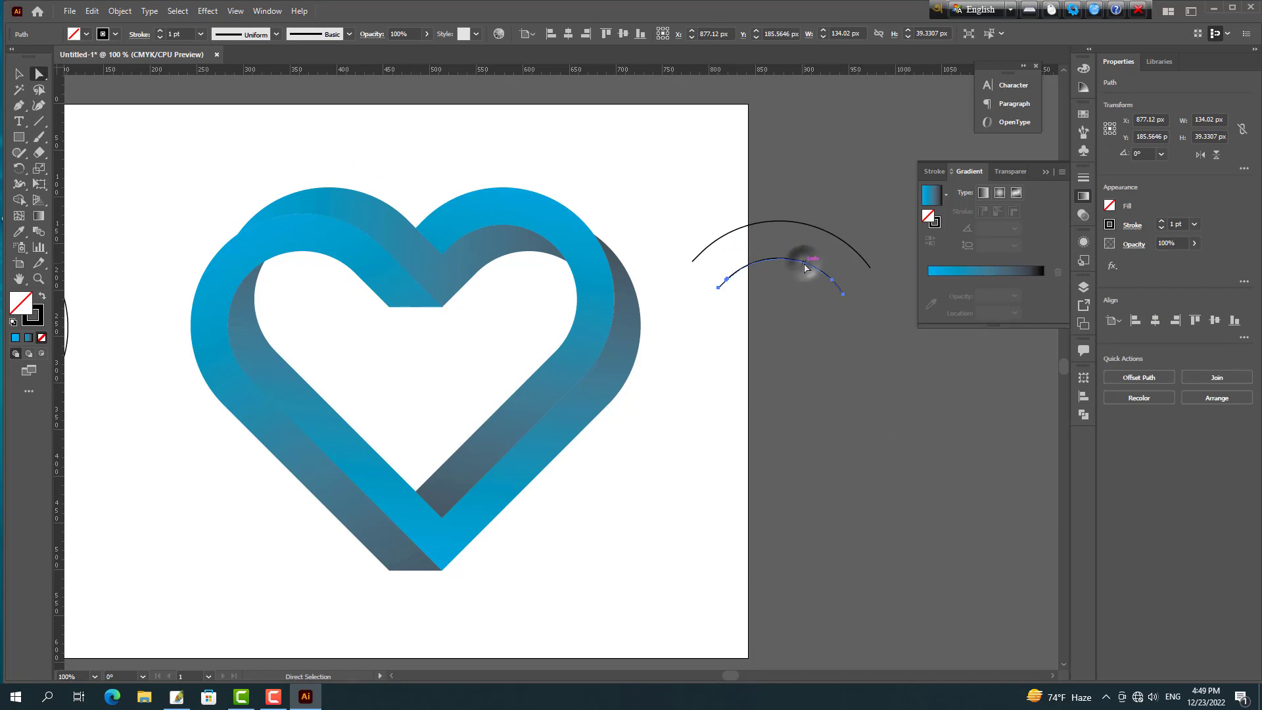
Move the inner arc onto the inner upper edge of the gradient heart's right lobe, at about X 580 px, Y 150 px.
{"action": "key", "text": "v"}
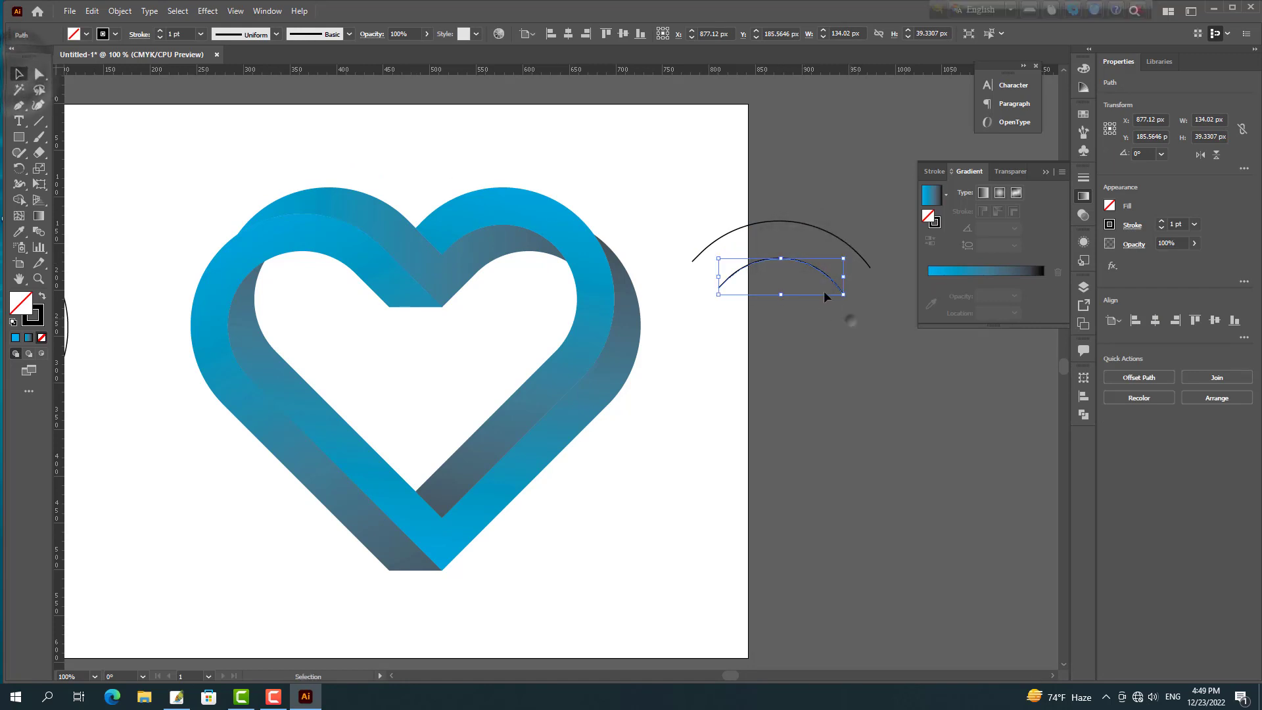
{"action": "left_click_drag", "start_coordinate": [798, 262], "coordinate": [516, 225]}
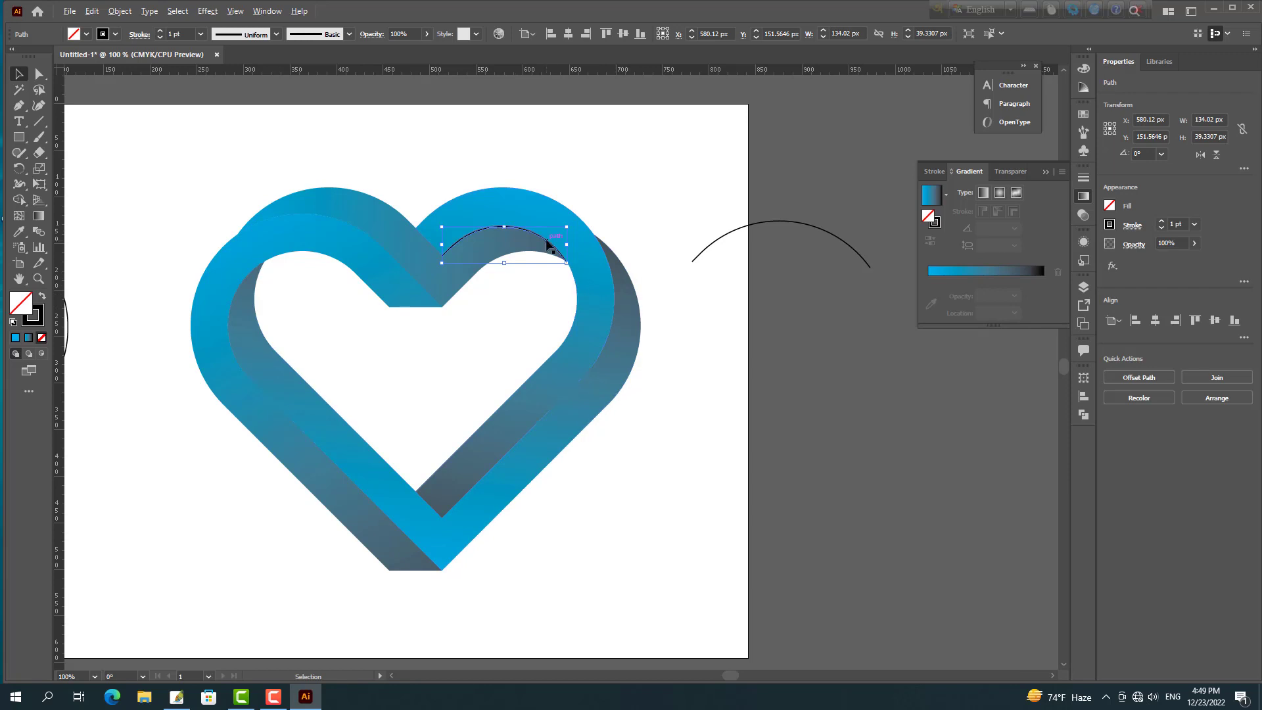
{"action": "scroll", "coordinate": [547, 245], "scroll_direction": "up", "scroll_amount": 4}
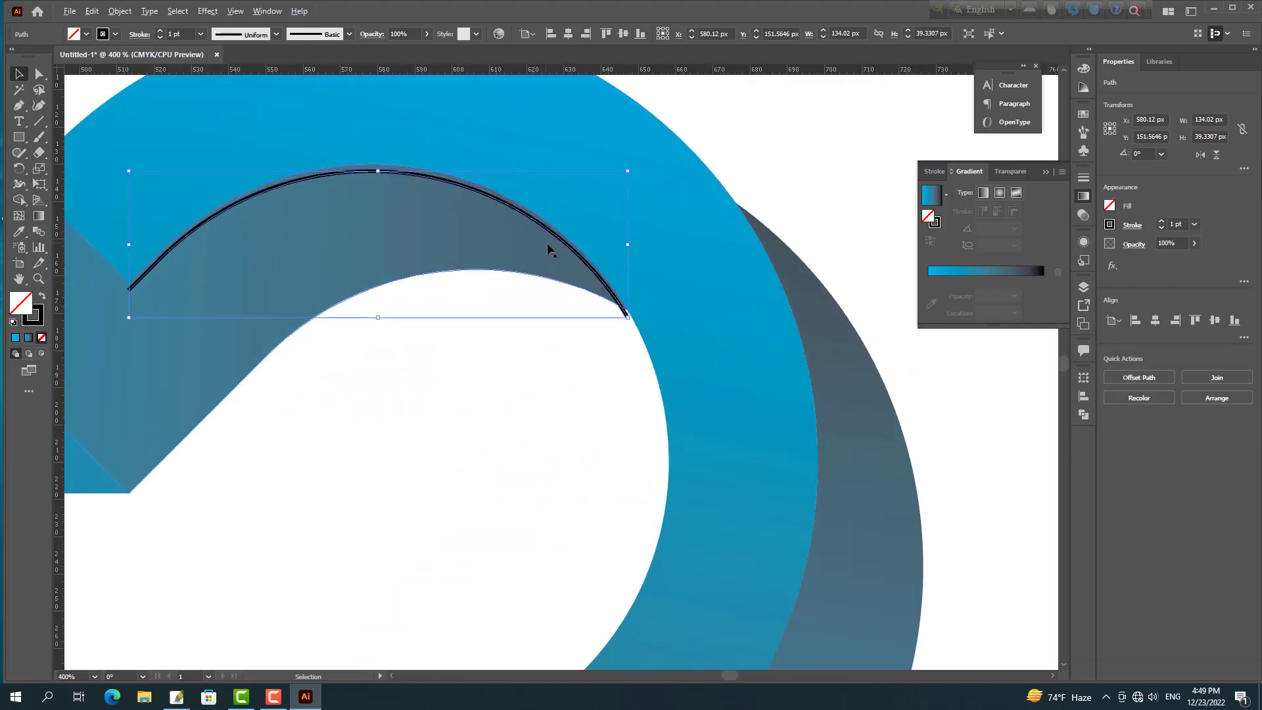
{"action": "key", "text": "Up"}
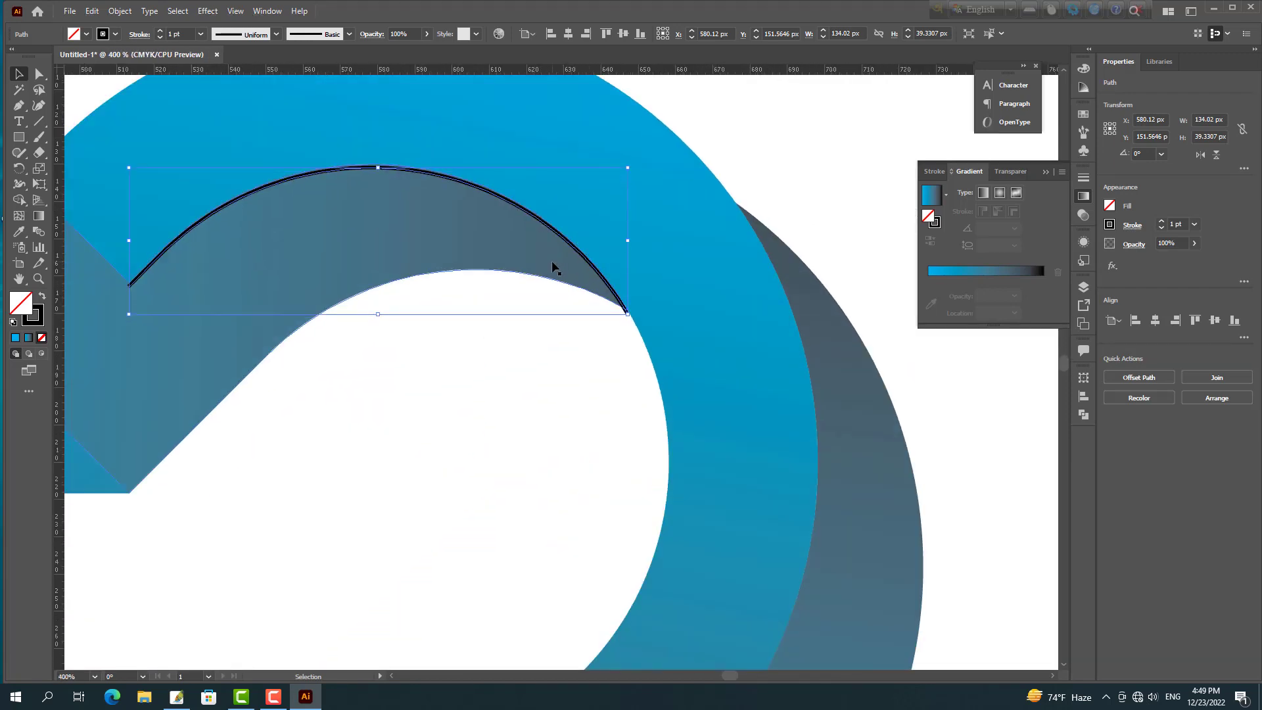
{"action": "key", "text": "Up"}
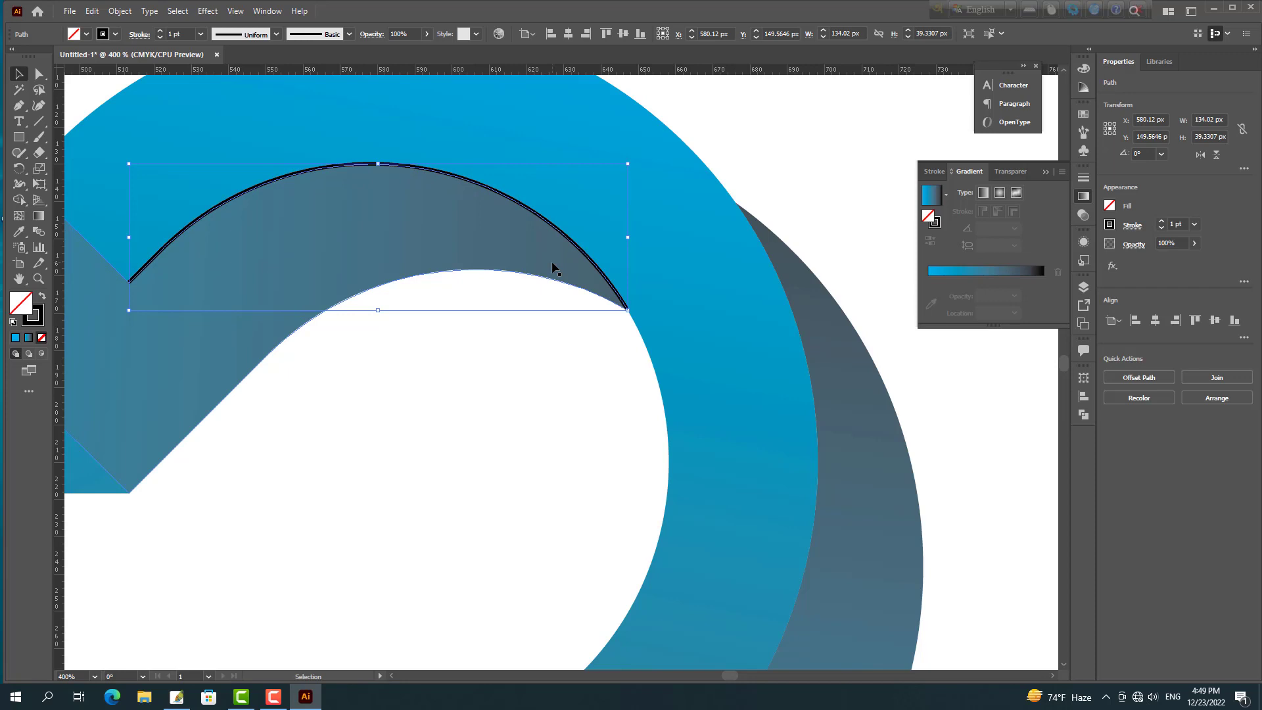
Apply the elliptical width profile that tapers at both ends to the arc's stroke.
{"action": "left_click_drag", "start_coordinate": [608, 366], "coordinate": [720, 403]}
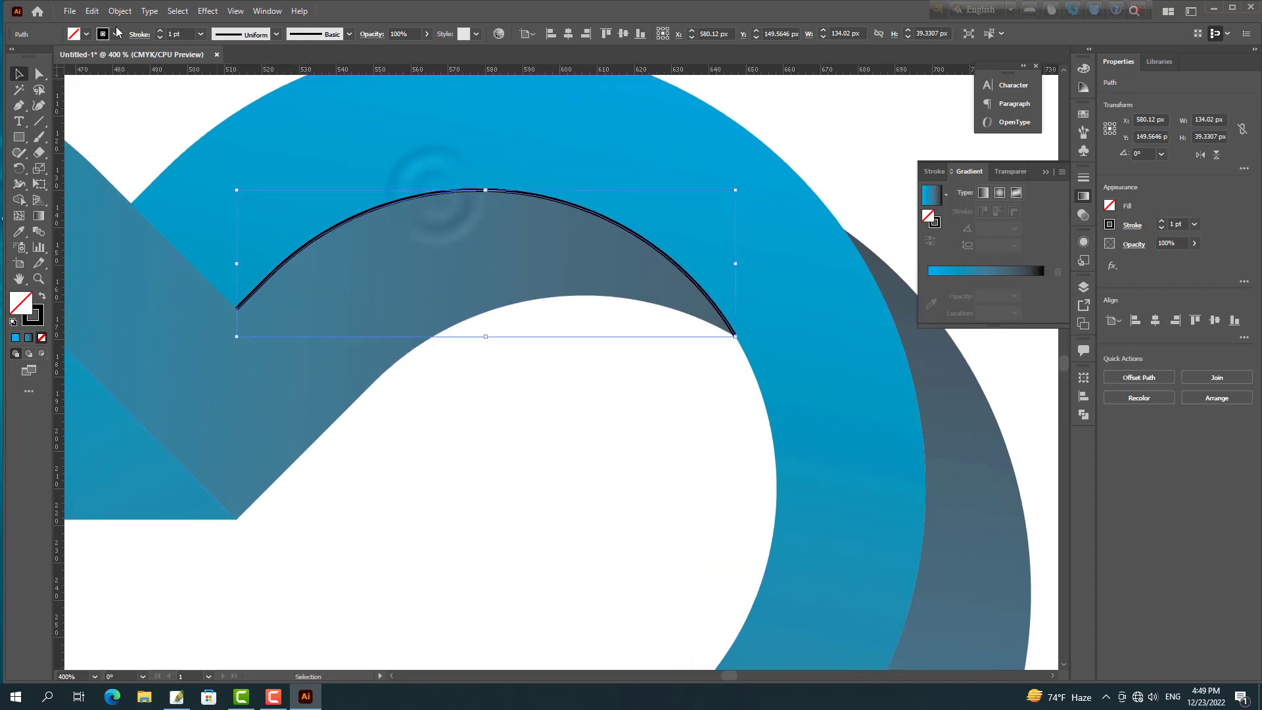
{"action": "left_click", "coordinate": [284, 38]}
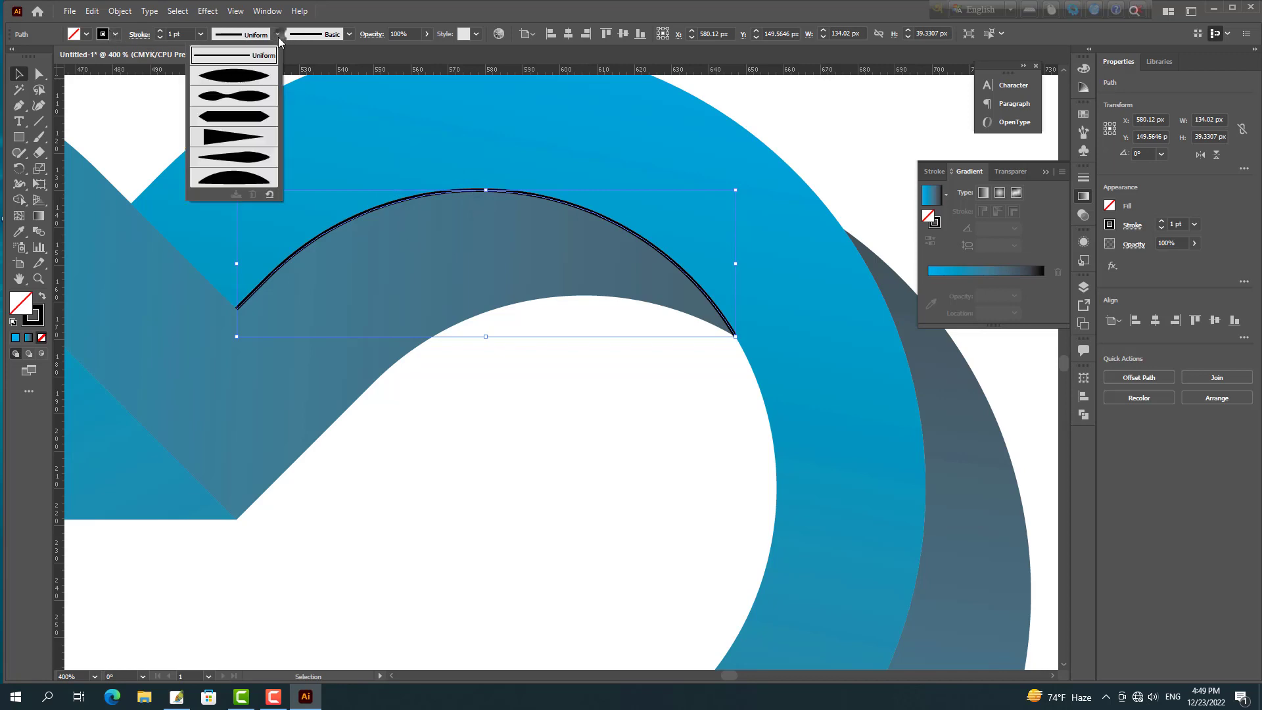
{"action": "left_click", "coordinate": [263, 95]}
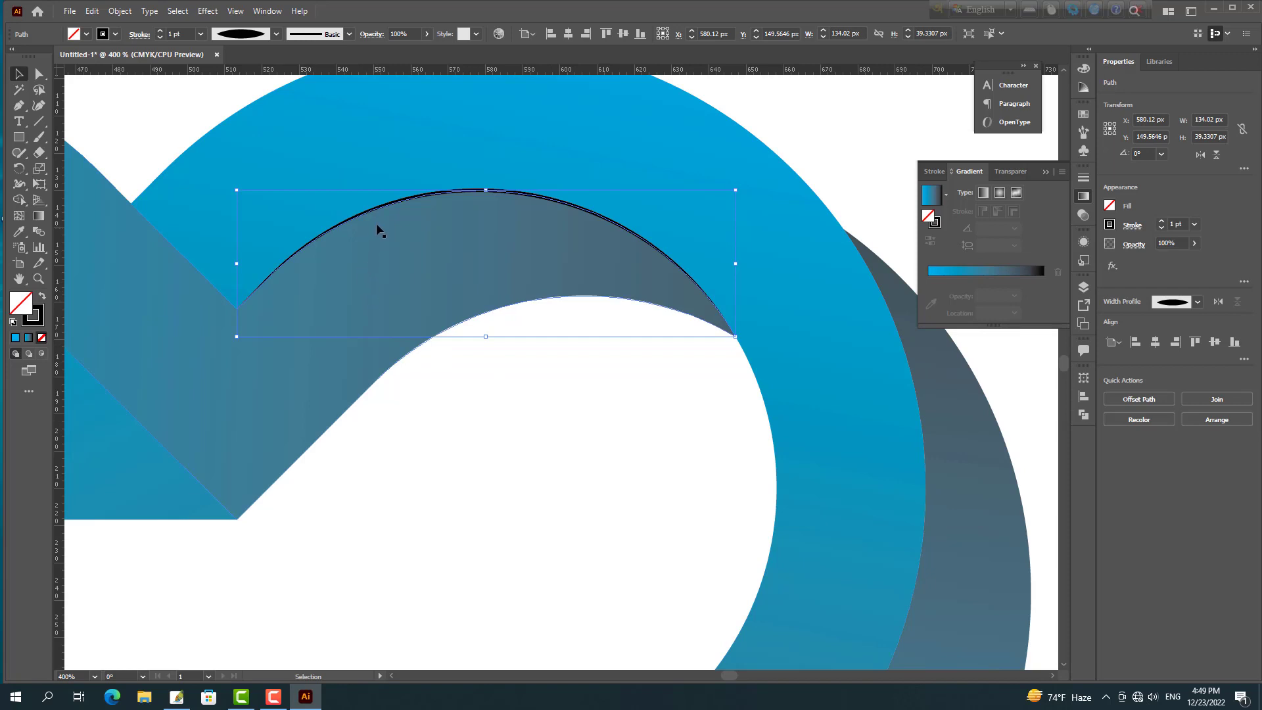
{"action": "scroll", "coordinate": [386, 221], "scroll_direction": "up", "scroll_amount": 2}
{"action": "left_click_drag", "start_coordinate": [424, 242], "coordinate": [487, 253]}
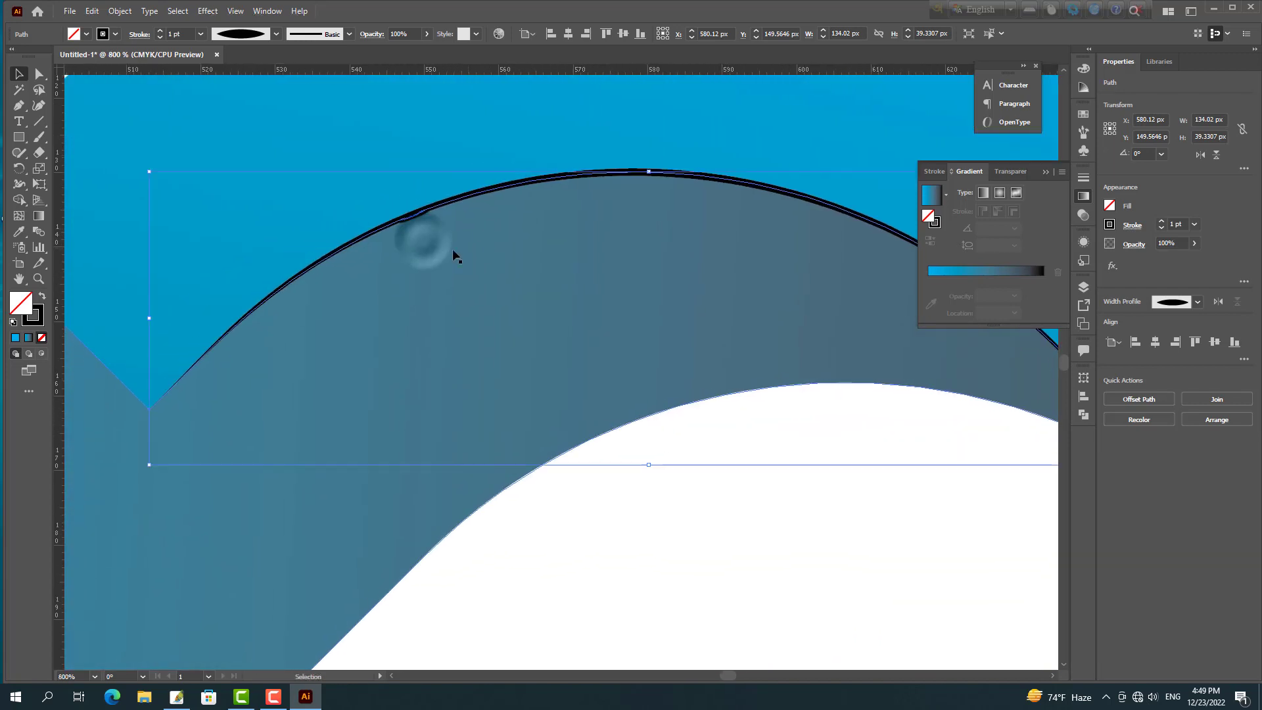
{"action": "left_click", "coordinate": [320, 261]}
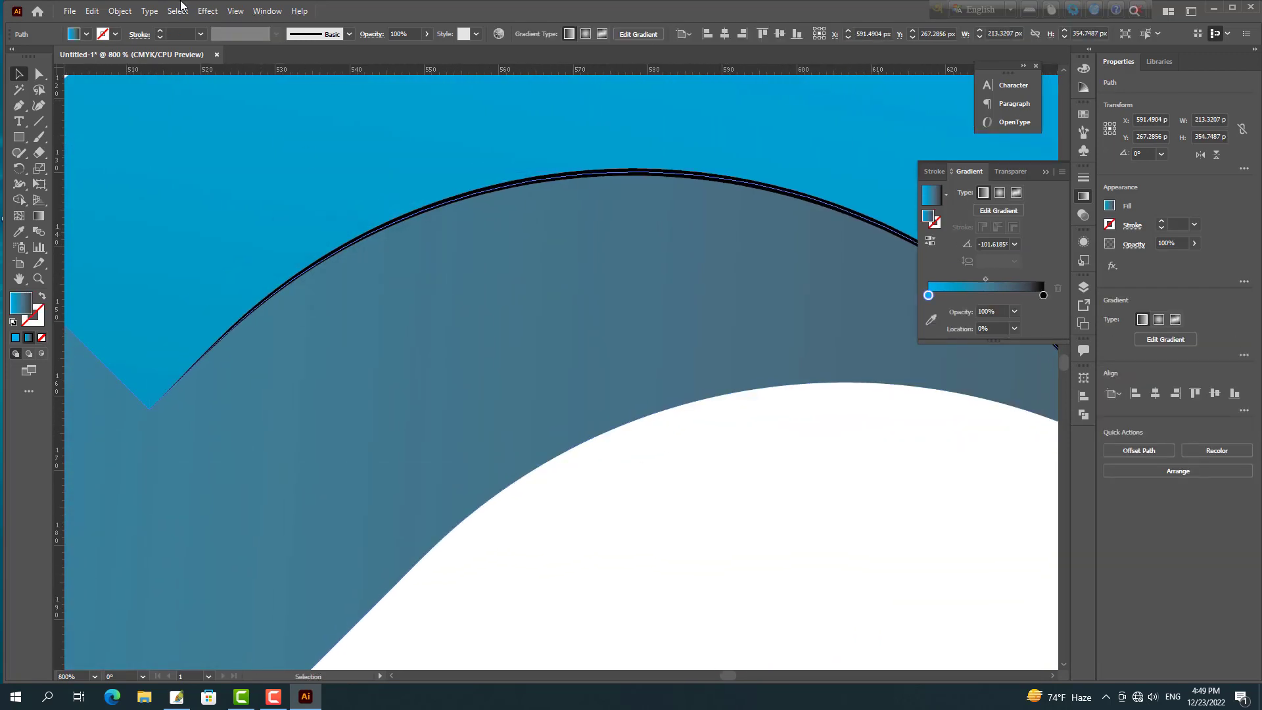
{"action": "left_click", "coordinate": [116, 34]}
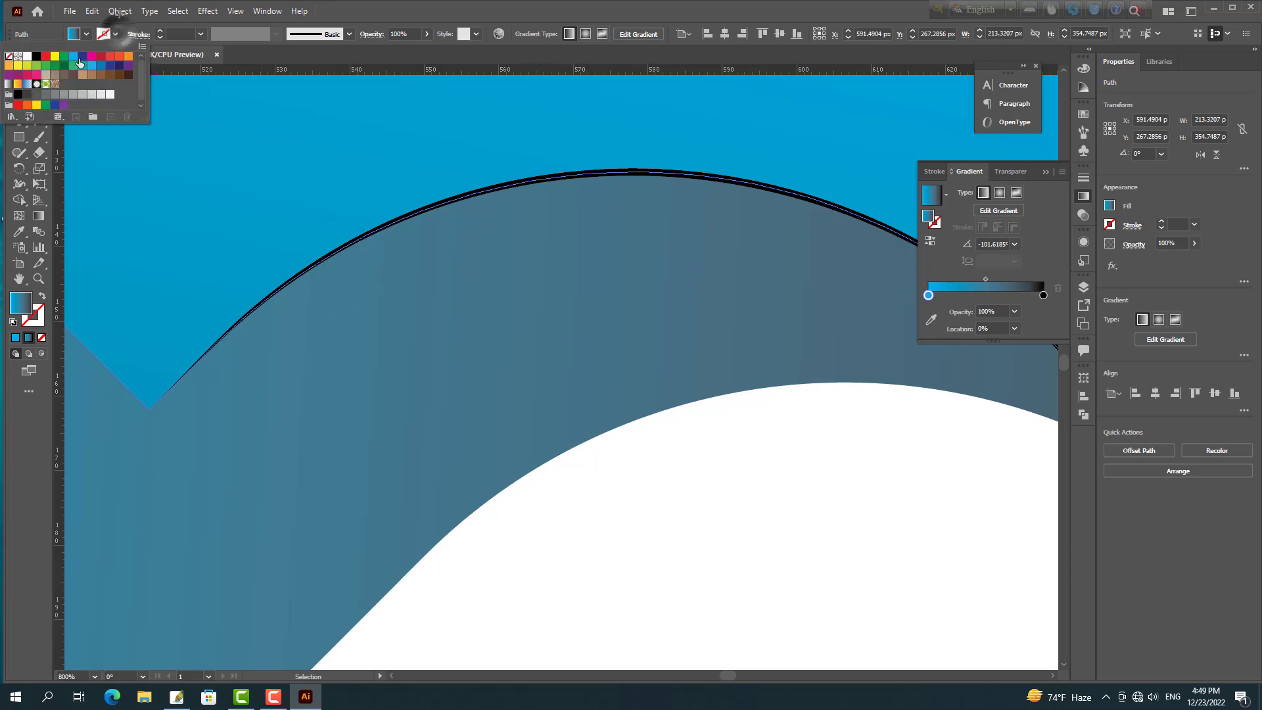
{"action": "left_click", "coordinate": [27, 55]}
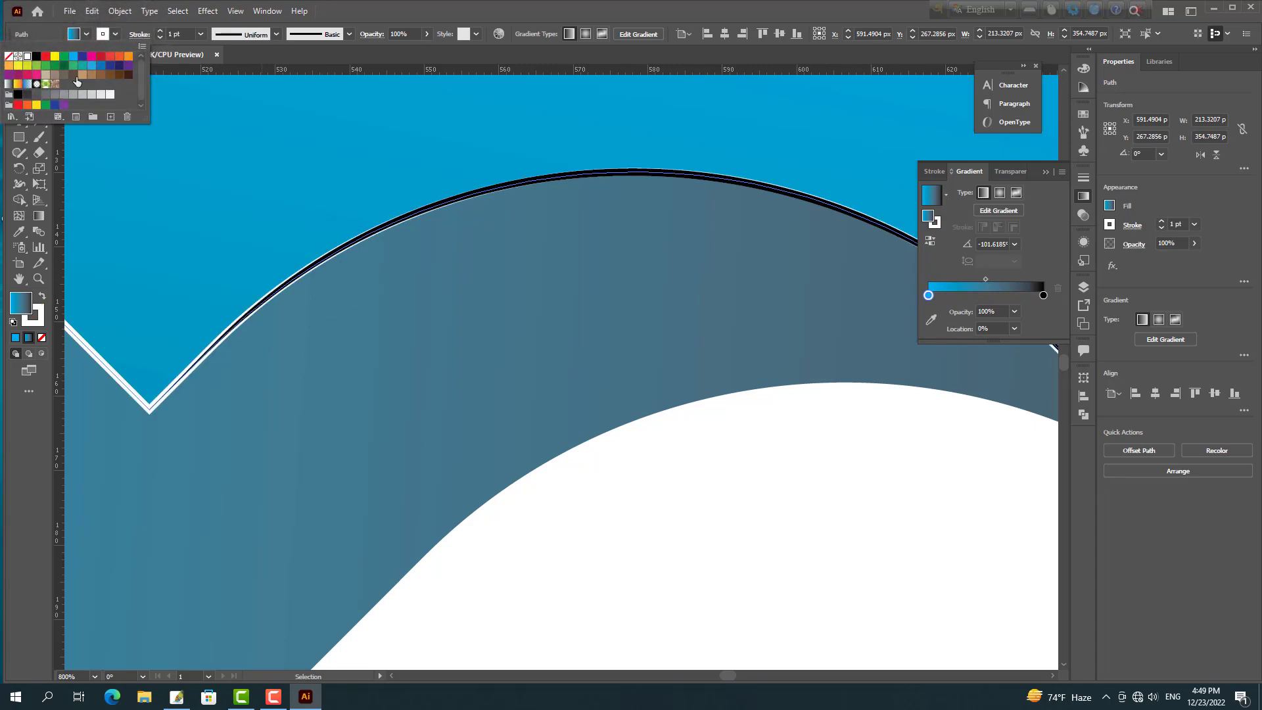
{"action": "left_click", "coordinate": [427, 325]}
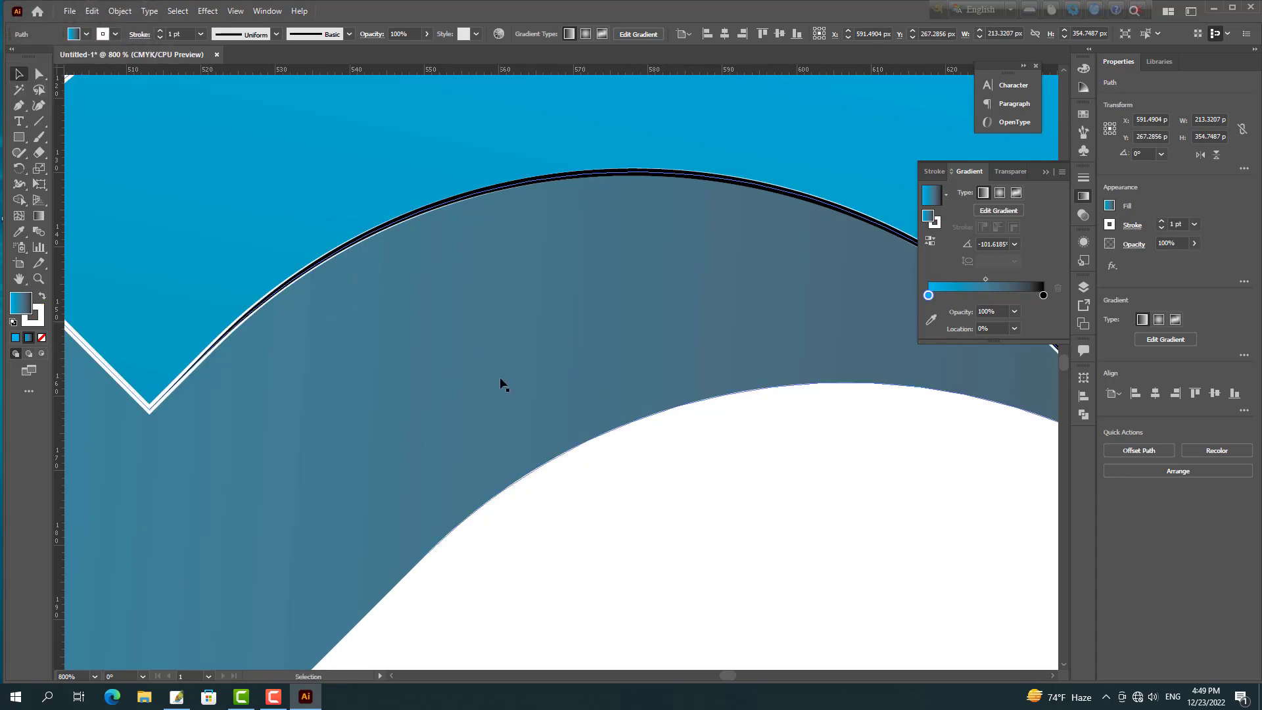
{"action": "key", "text": "ctrl+z"}
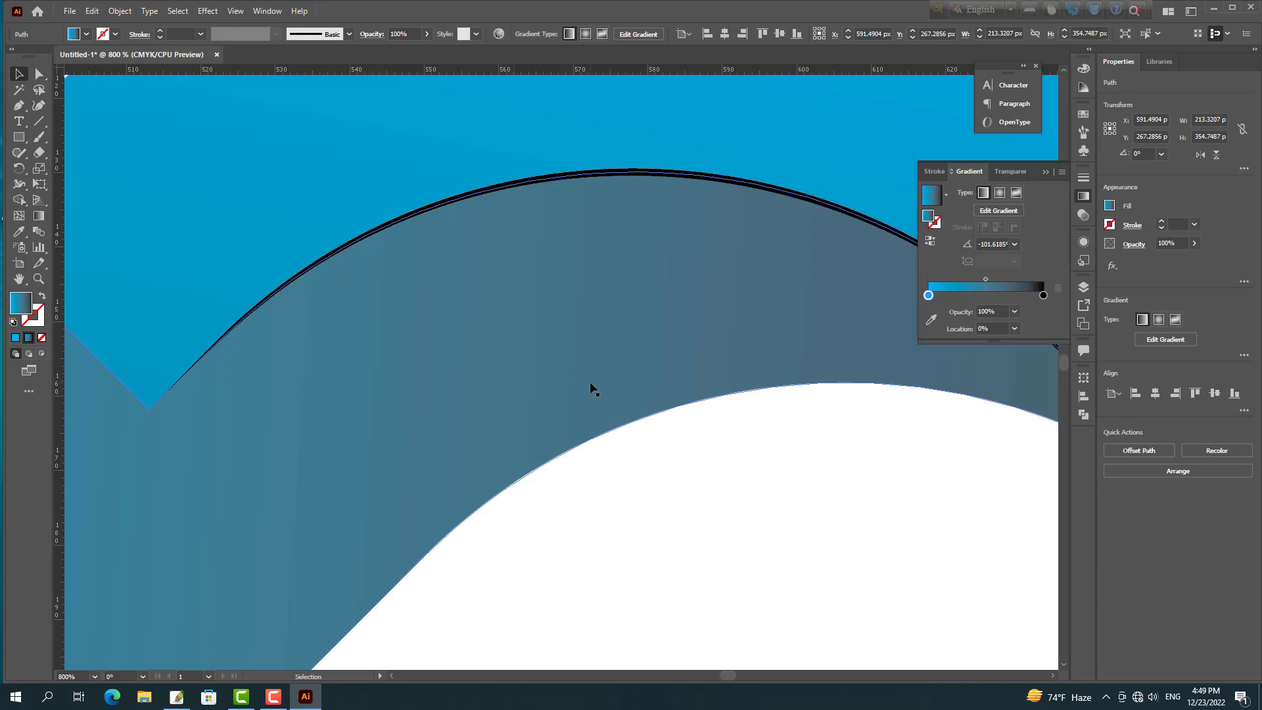
{"action": "left_click", "coordinate": [699, 445]}
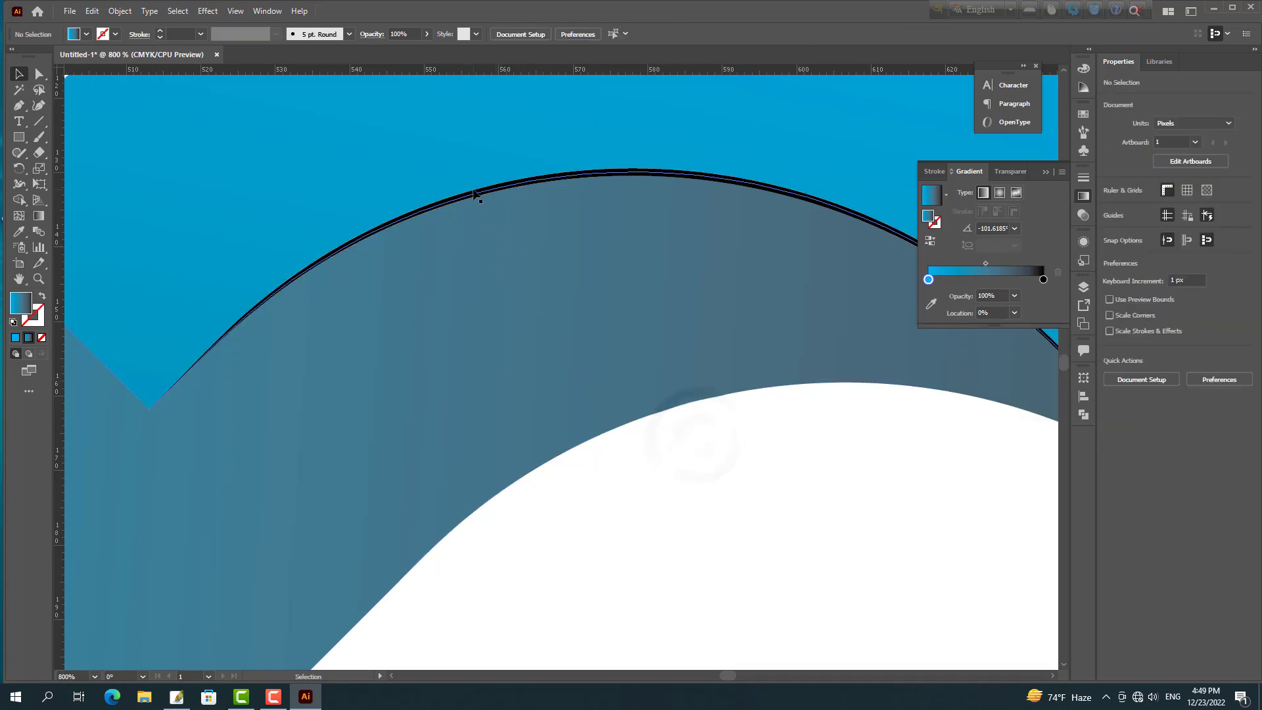
Give the tapered arc on the right lobe's inner edge a white stroke and deselect it.
{"action": "left_click", "coordinate": [477, 195]}
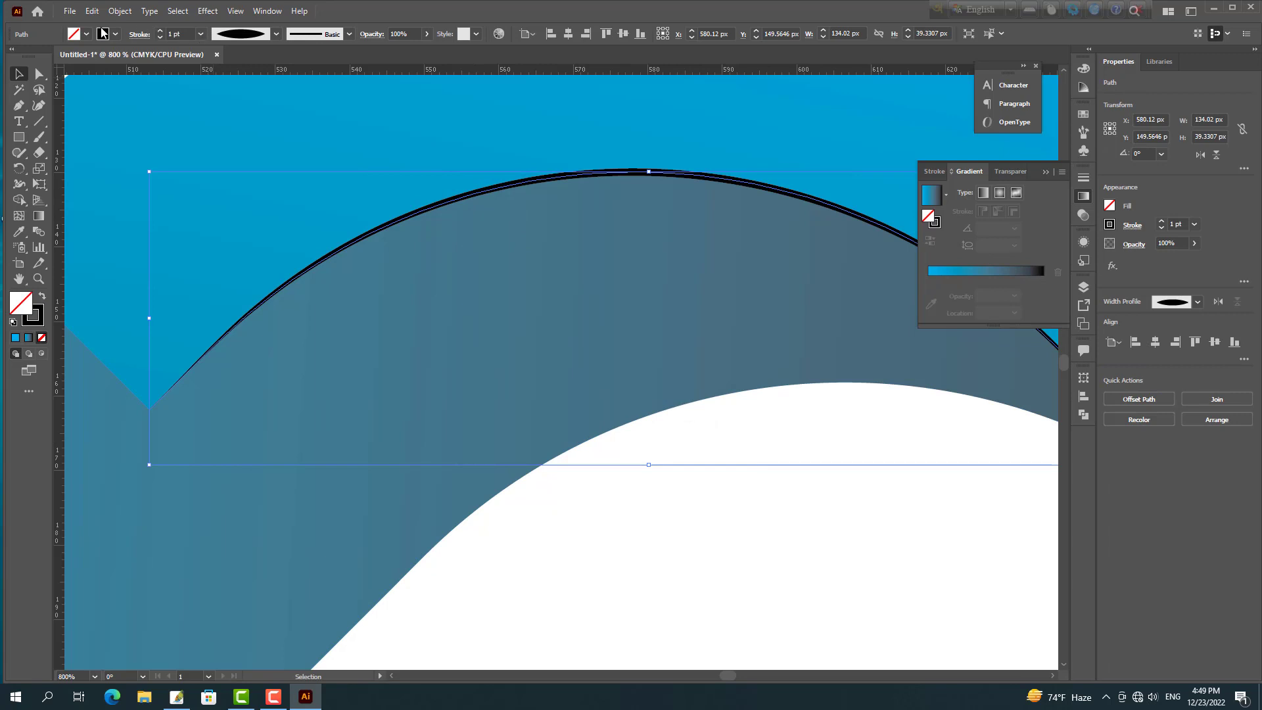
{"action": "left_click", "coordinate": [102, 34]}
{"action": "left_click", "coordinate": [27, 56]}
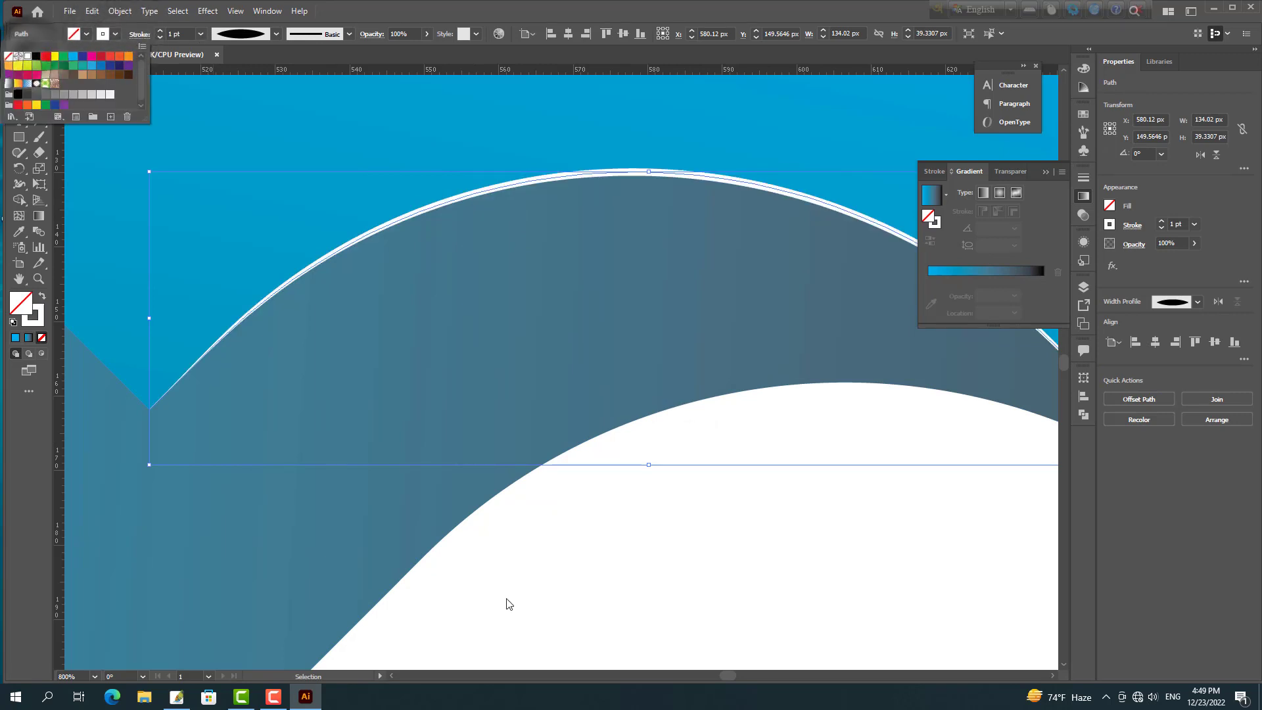
{"action": "left_click", "coordinate": [660, 696]}
{"action": "left_click", "coordinate": [722, 502]}
{"action": "scroll", "coordinate": [720, 501], "scroll_direction": "down", "scroll_amount": 2}
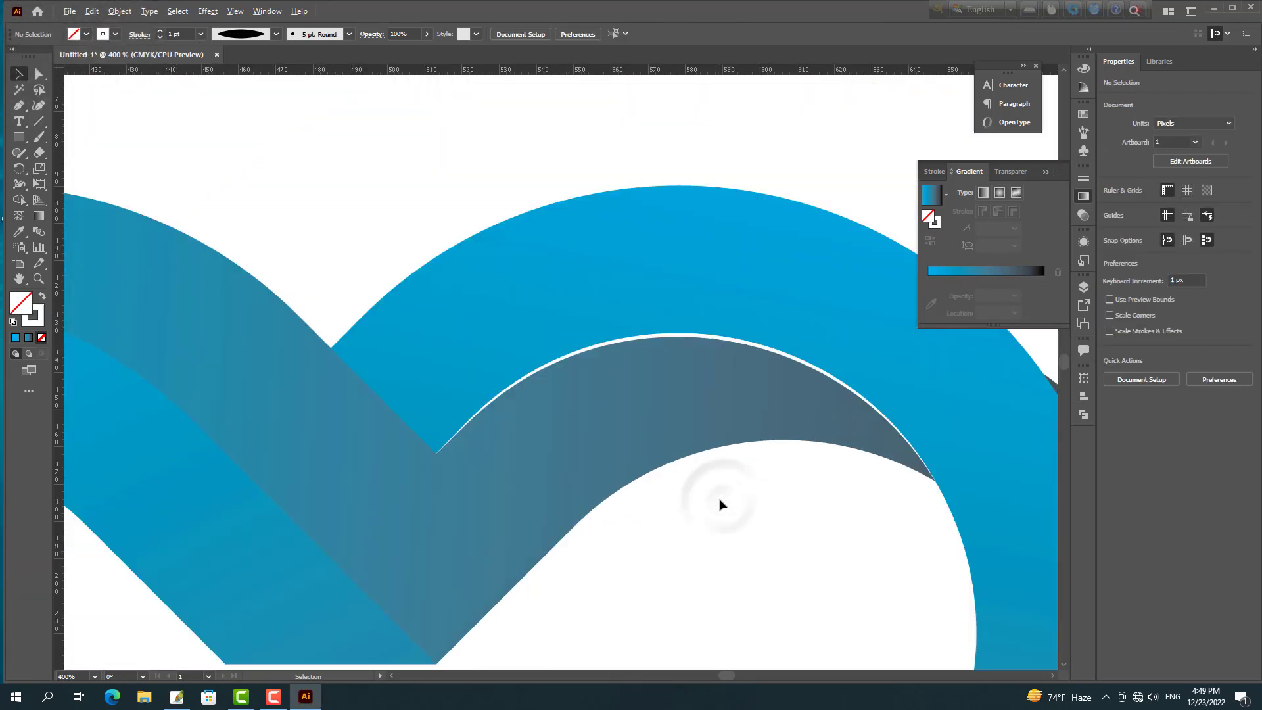
Delete the leftover black outer arc beside the gradient heart.
{"action": "scroll", "coordinate": [719, 504], "scroll_direction": "down", "scroll_amount": 3}
{"action": "left_click_drag", "start_coordinate": [710, 546], "coordinate": [381, 401]}
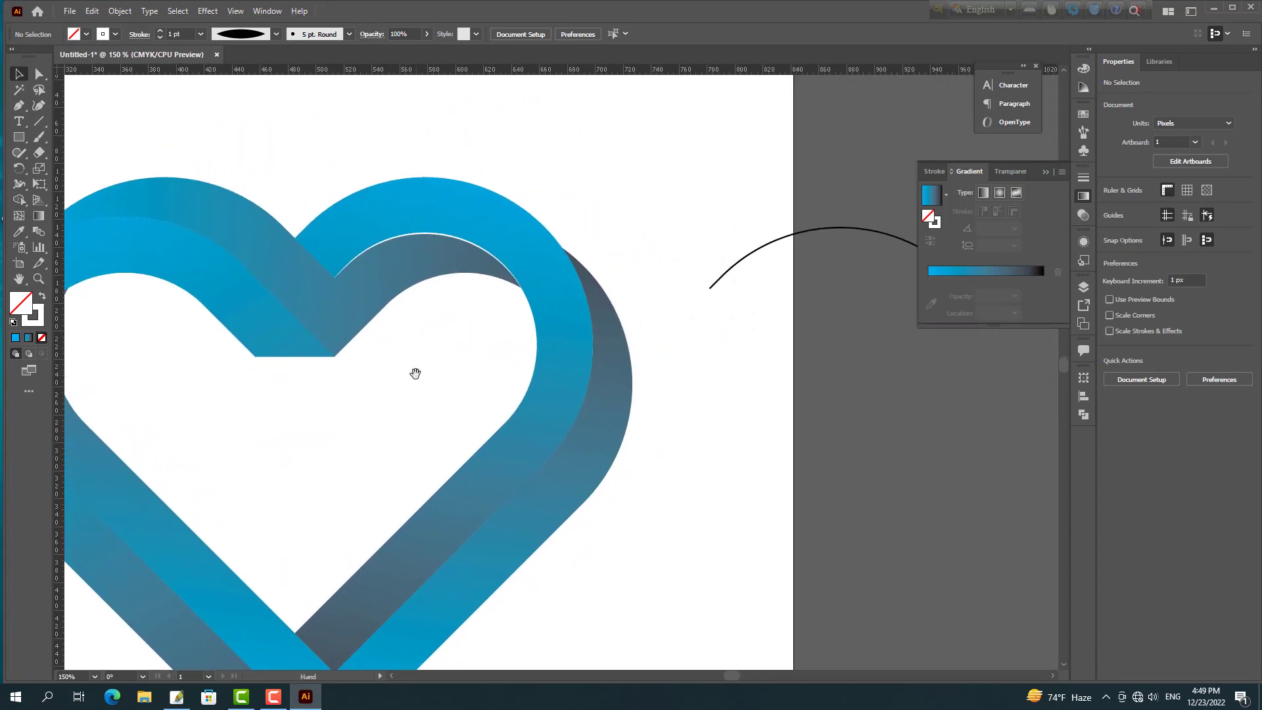
{"action": "left_click_drag", "start_coordinate": [697, 195], "coordinate": [1012, 370]}
{"action": "key", "text": "Delete"}
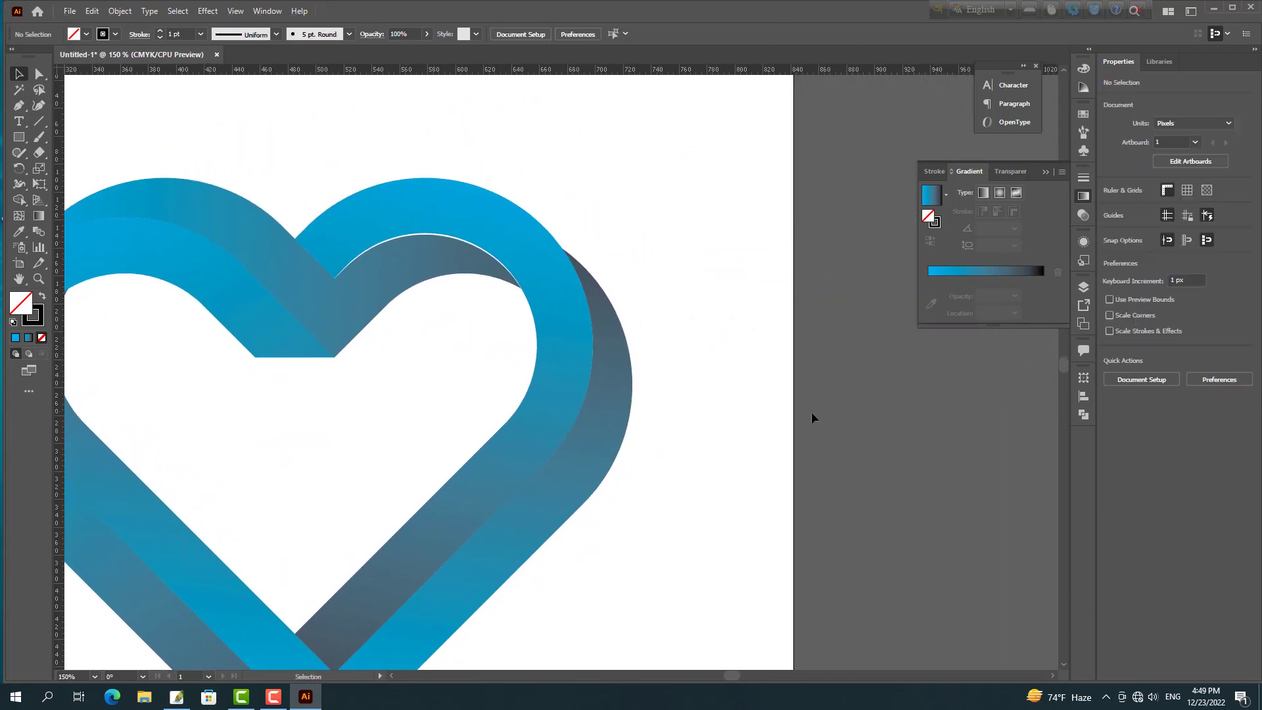
Move the V-shaped band from the outline heart over to the right of the gradient heart, at about X 707 px, Y 271 px.
{"action": "left_click_drag", "start_coordinate": [735, 416], "coordinate": [1101, 400]}
{"action": "left_click_drag", "start_coordinate": [1010, 434], "coordinate": [1007, 358]}
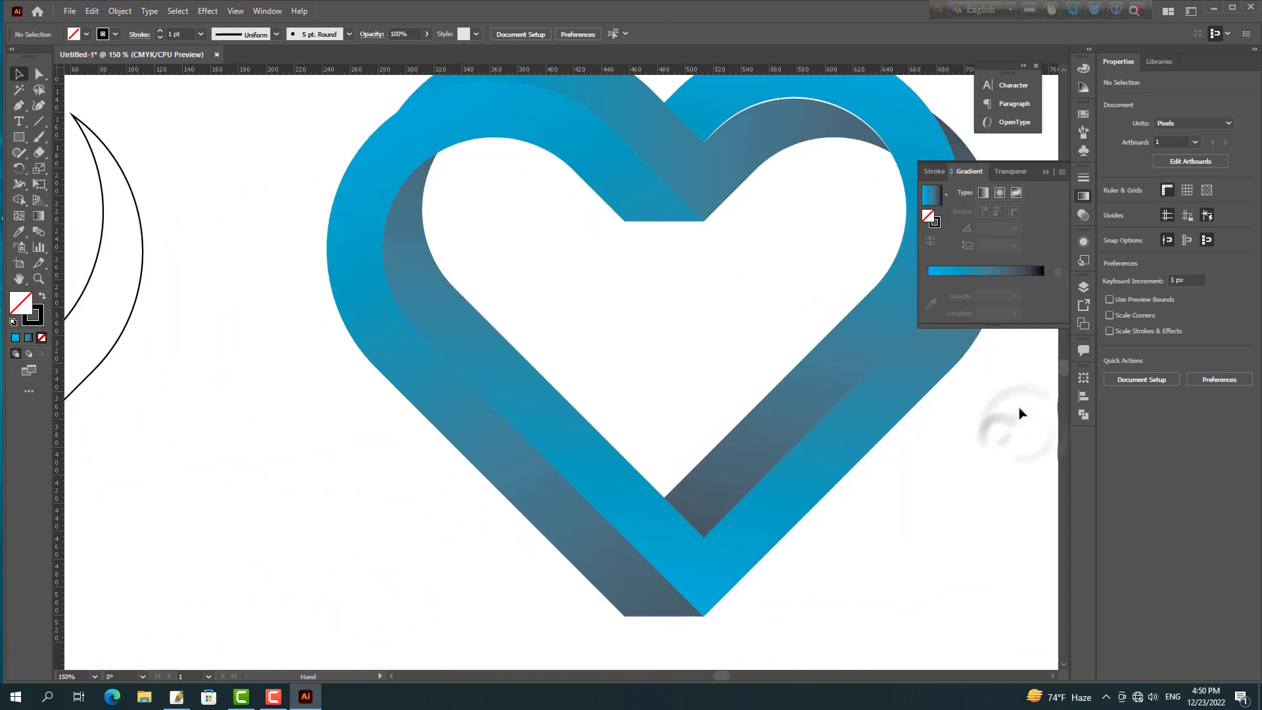
{"action": "left_click_drag", "start_coordinate": [739, 392], "coordinate": [782, 407]}
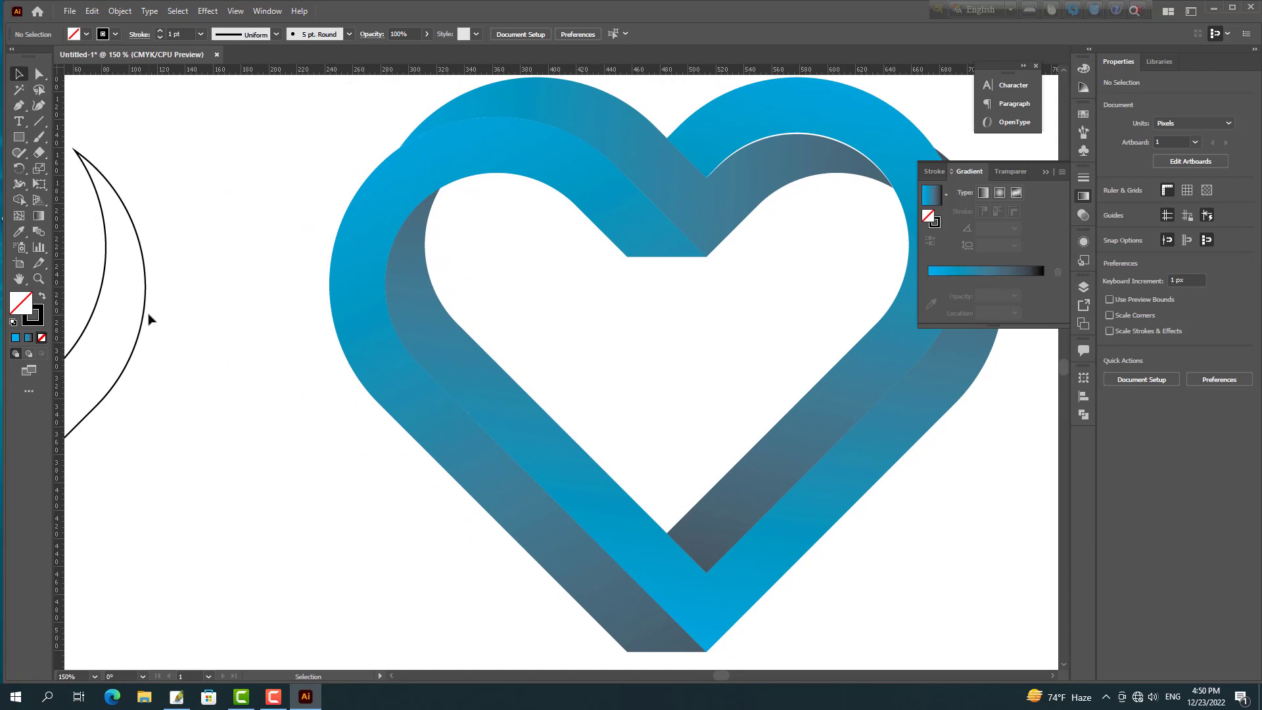
{"action": "left_click_drag", "start_coordinate": [141, 323], "coordinate": [832, 346]}
{"action": "left_click_drag", "start_coordinate": [972, 422], "coordinate": [530, 445]}
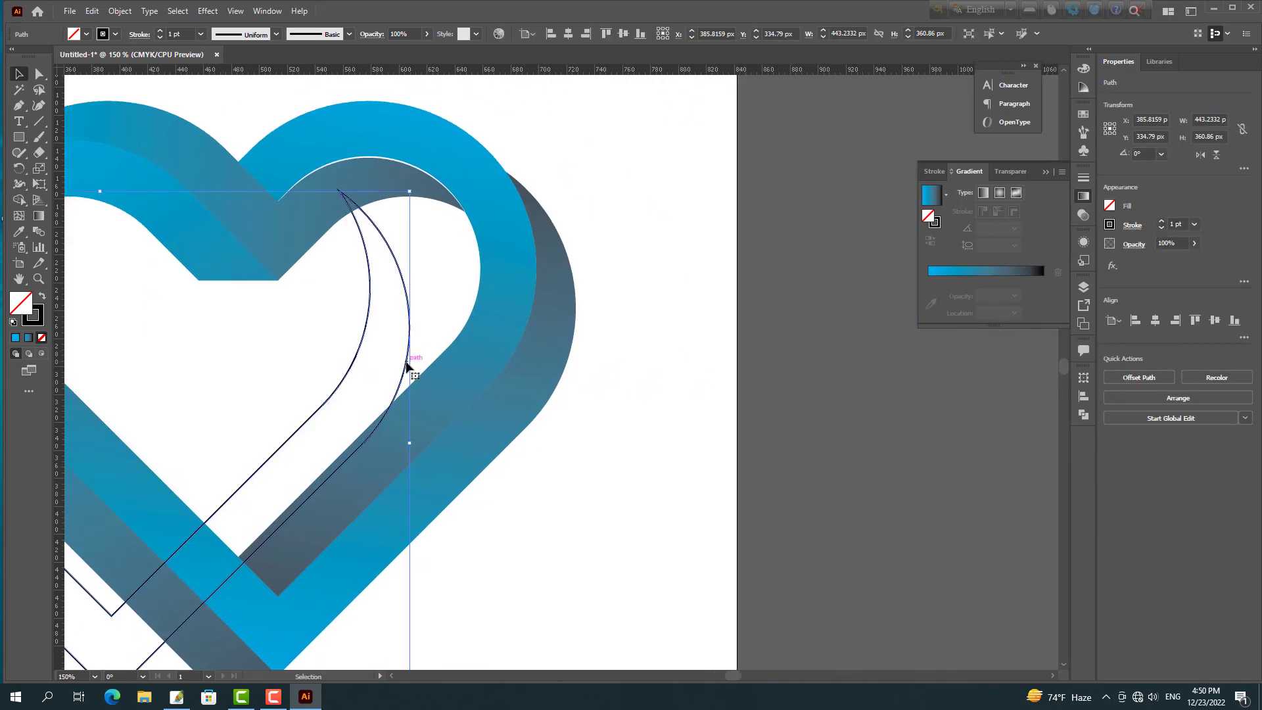
{"action": "left_click_drag", "start_coordinate": [409, 358], "coordinate": [572, 355]}
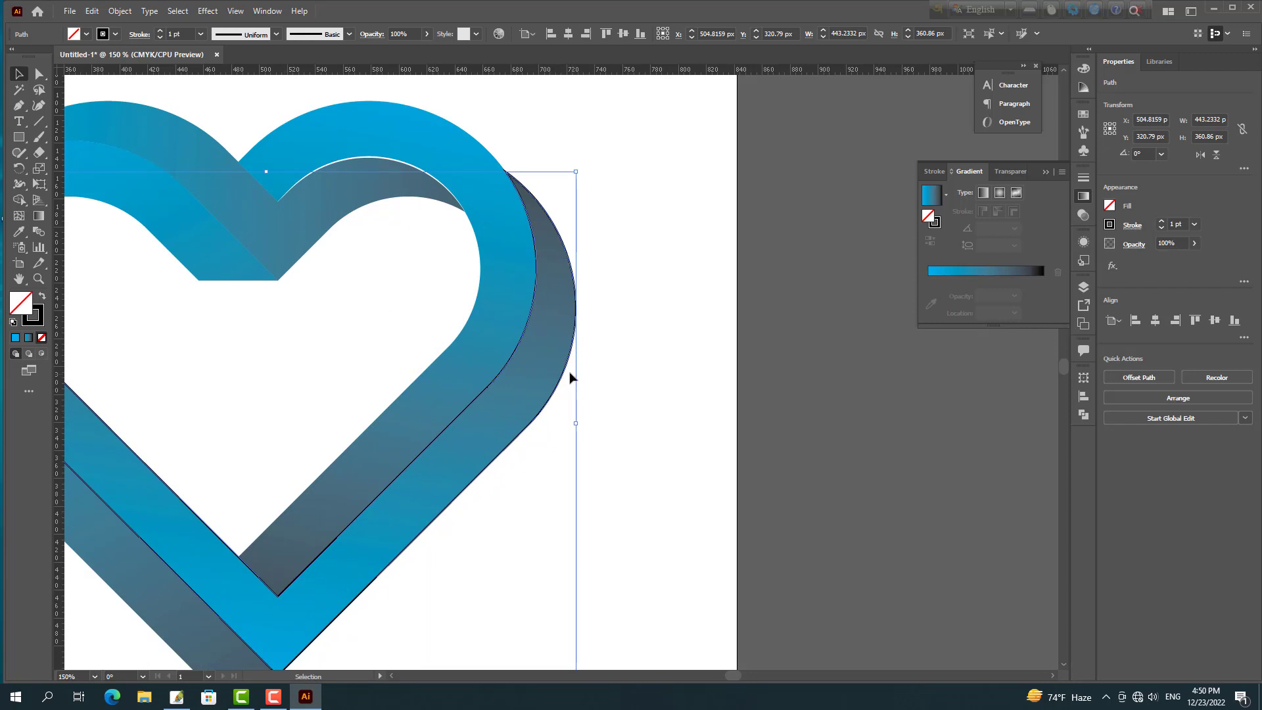
{"action": "left_click_drag", "start_coordinate": [565, 370], "coordinate": [847, 300]}
{"action": "key", "text": "space"}
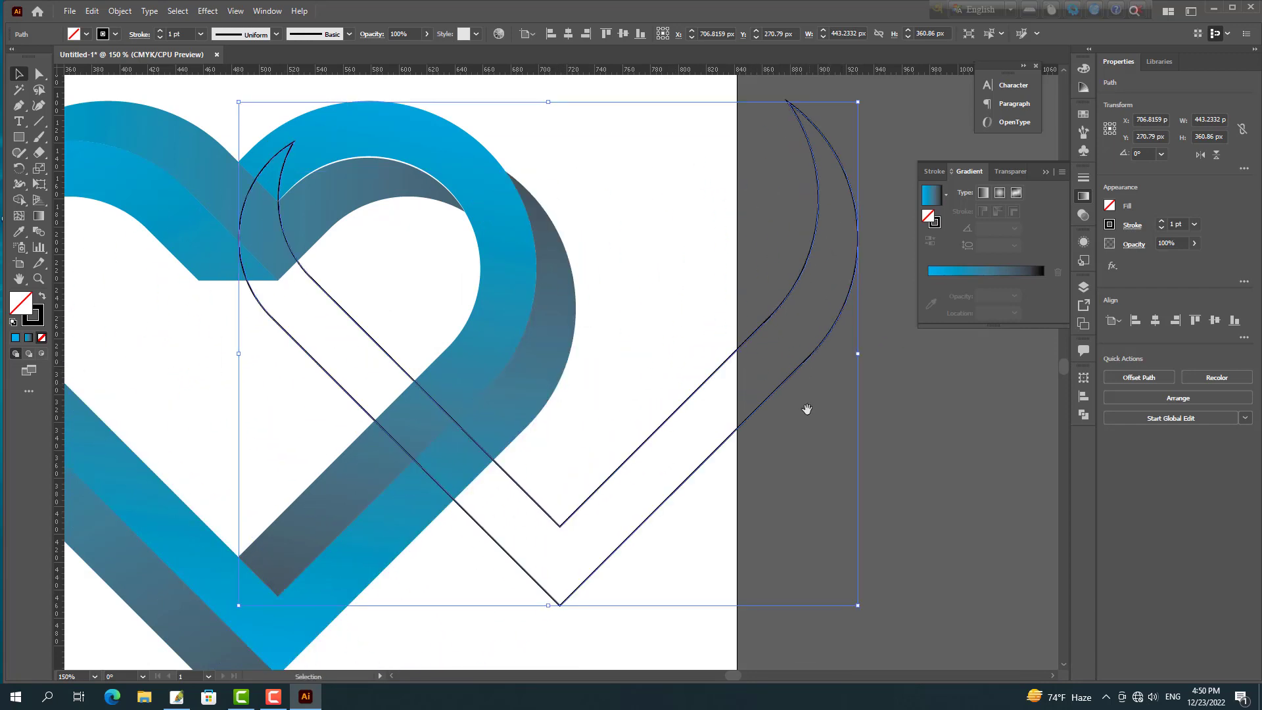
{"action": "left_click_drag", "start_coordinate": [749, 418], "coordinate": [825, 419]}
{"action": "scroll", "coordinate": [729, 412], "scroll_direction": "down", "scroll_amount": 1}
{"action": "key", "text": "space"}
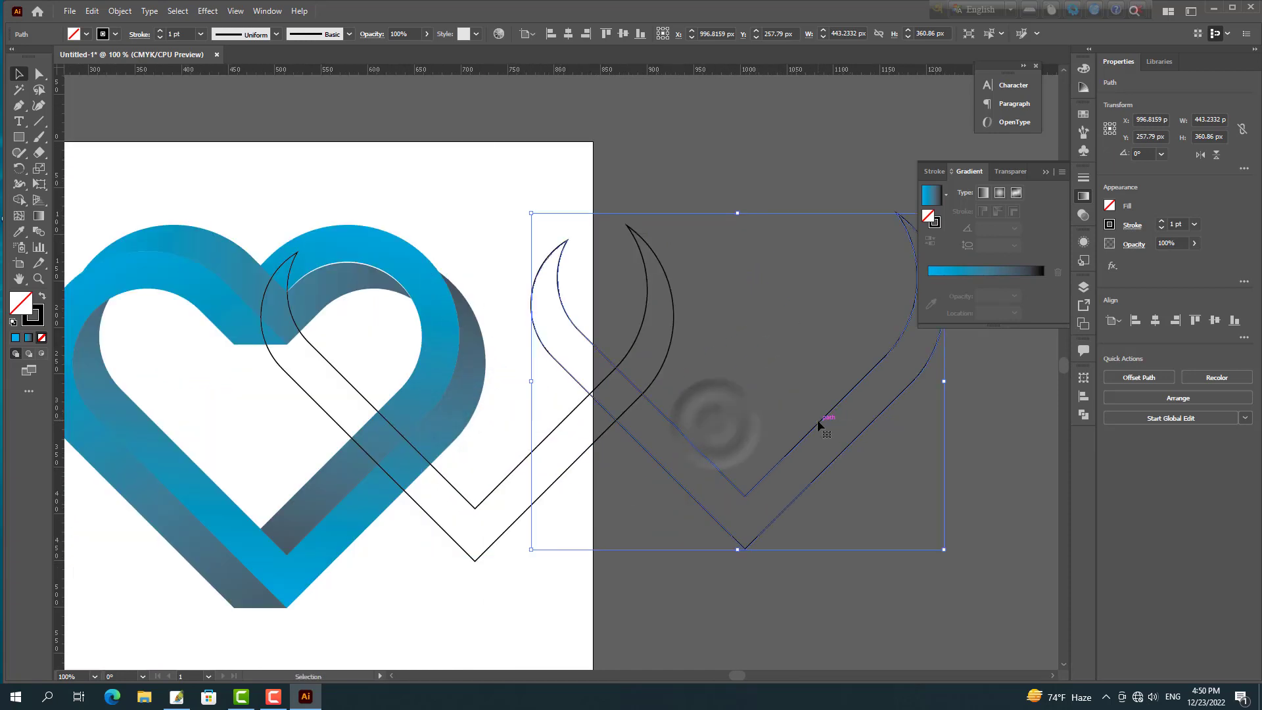
{"action": "key", "text": "ctrl+z"}
{"action": "key", "text": "ctrl+z"}
Move the black V-shaped band outline clear of the gradient heart and deselect it.
{"action": "key", "text": "v"}
{"action": "left_click_drag", "start_coordinate": [598, 445], "coordinate": [830, 441]}
{"action": "left_click", "coordinate": [740, 271]}
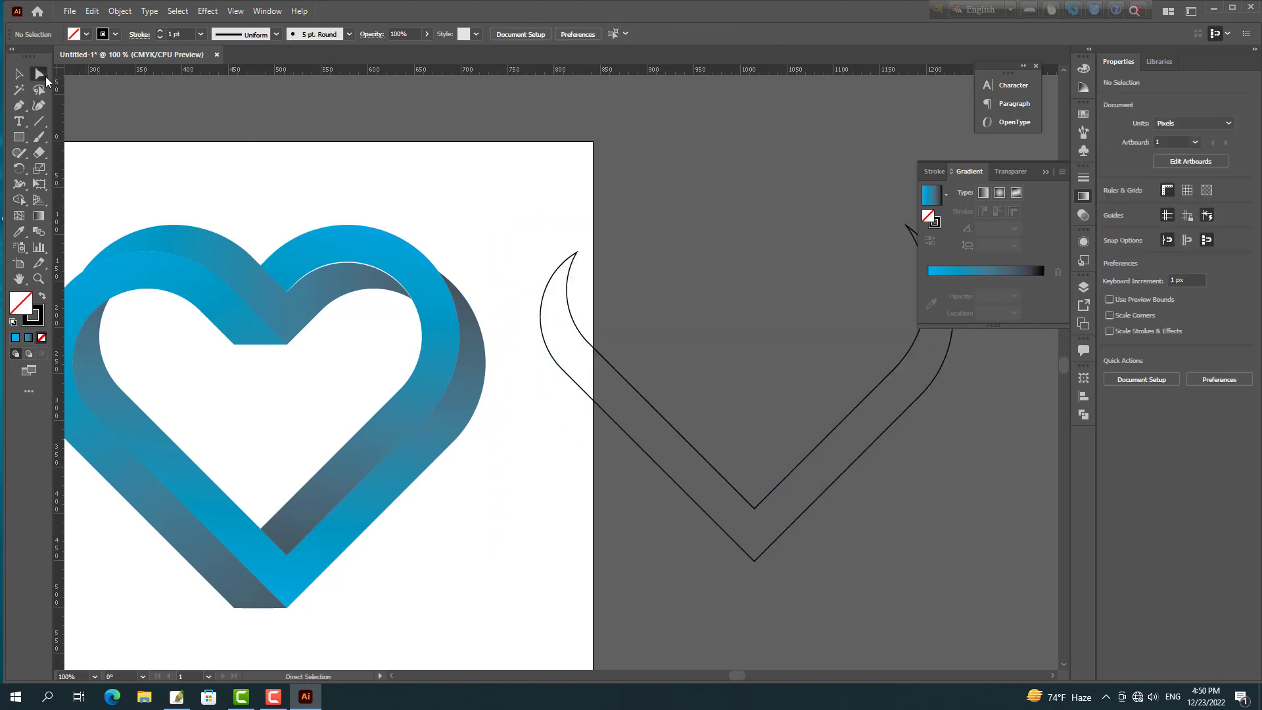
Delete the segments of the V-shaped band outline's left arm, keeping the right arm.
{"action": "mouse_move", "coordinate": [545, 234]}
{"action": "left_mouse_down"}
{"action": "mouse_move", "coordinate": [608, 305]}
{"action": "mouse_move", "coordinate": [609, 399]}
{"action": "mouse_move", "coordinate": [638, 438]}
{"action": "left_mouse_up"}
{"action": "key", "text": "Delete"}
{"action": "key", "text": "Delete"}
{"action": "left_click_drag", "start_coordinate": [557, 354], "coordinate": [738, 541]}
{"action": "key", "text": "Delete"}
{"action": "key", "text": "Delete"}
{"action": "key", "text": "Delete"}
Delete the outer straight edge of the band outline's right arm.
{"action": "left_click_drag", "start_coordinate": [810, 567], "coordinate": [641, 571]}
{"action": "mouse_move", "coordinate": [778, 427]}
{"action": "left_mouse_down"}
{"action": "mouse_move", "coordinate": [667, 531]}
{"action": "mouse_move", "coordinate": [710, 534]}
{"action": "left_mouse_up"}
{"action": "key", "text": "Delete"}
{"action": "left_click_drag", "start_coordinate": [626, 553], "coordinate": [603, 563]}
{"action": "key", "text": "Delete"}
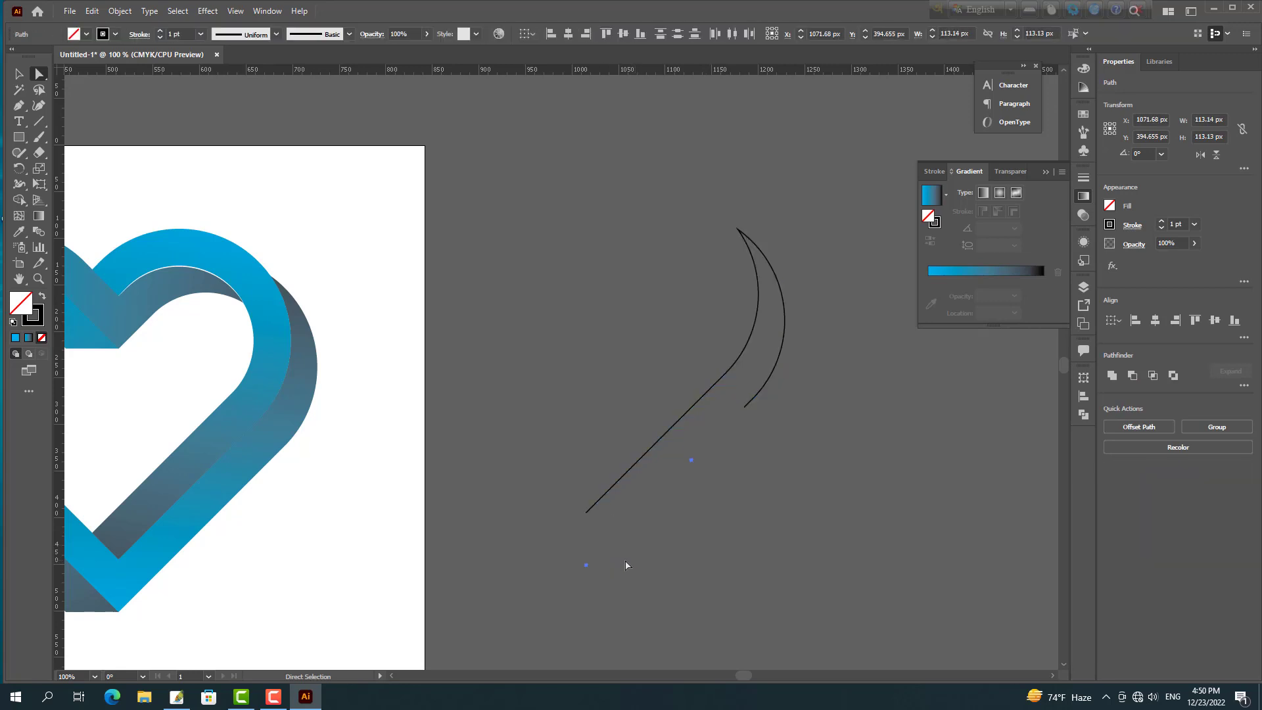
Delete the right arm's outer curve and the stub at its tip, keeping only the inner line, and deselect it.
{"action": "left_click", "coordinate": [626, 560]}
{"action": "left_click", "coordinate": [753, 407]}
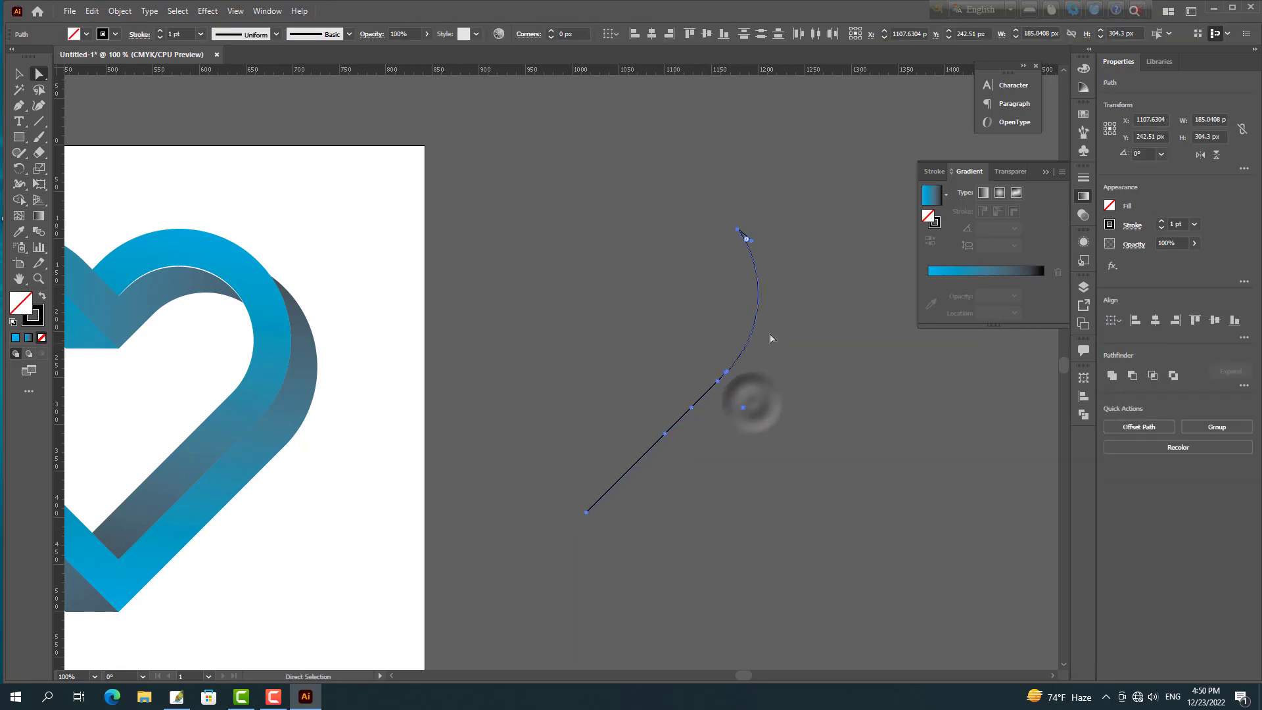
{"action": "key", "text": "Delete"}
{"action": "left_click", "coordinate": [745, 413]}
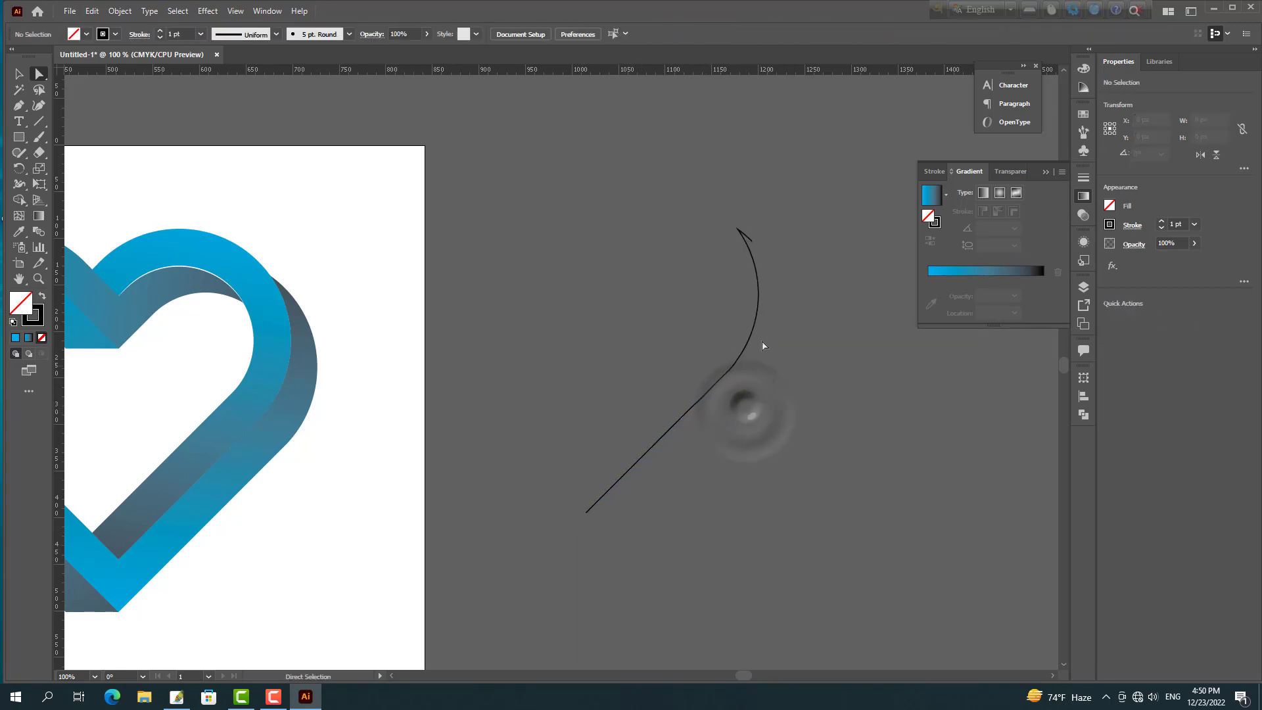
{"action": "left_click", "coordinate": [752, 241]}
{"action": "key", "text": "Delete"}
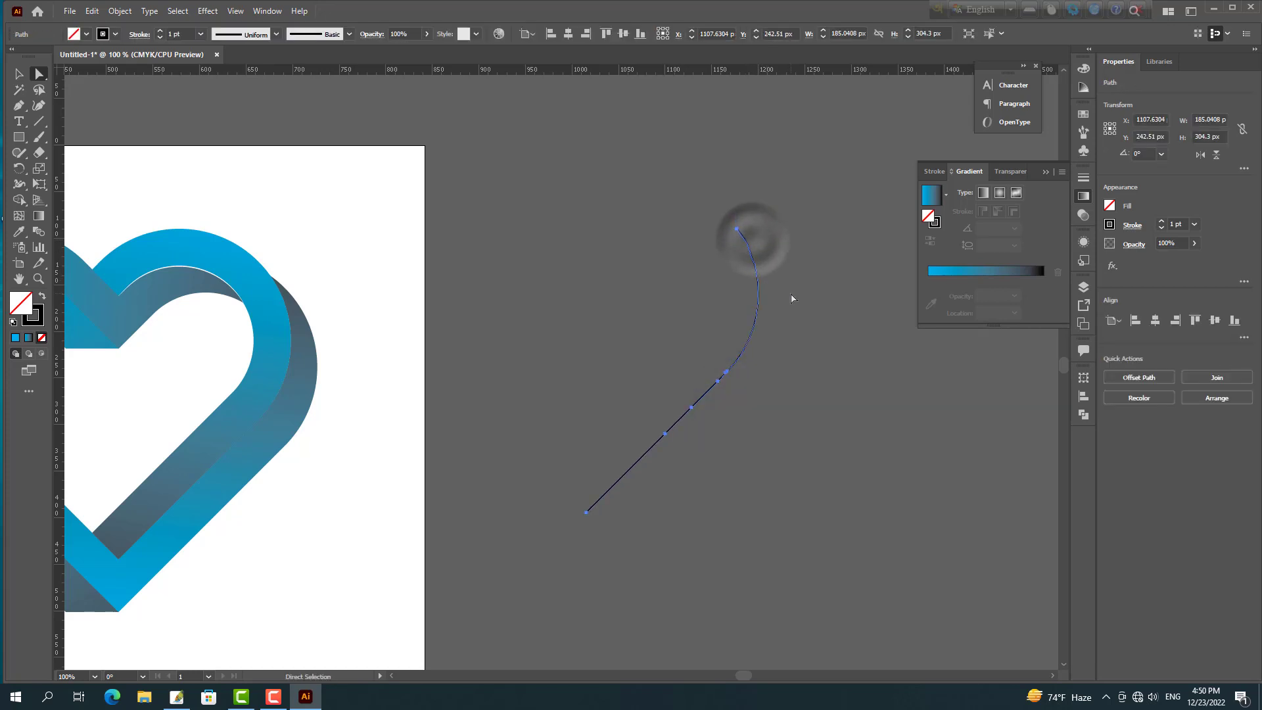
{"action": "left_click", "coordinate": [17, 75]}
{"action": "left_click", "coordinate": [530, 365]}
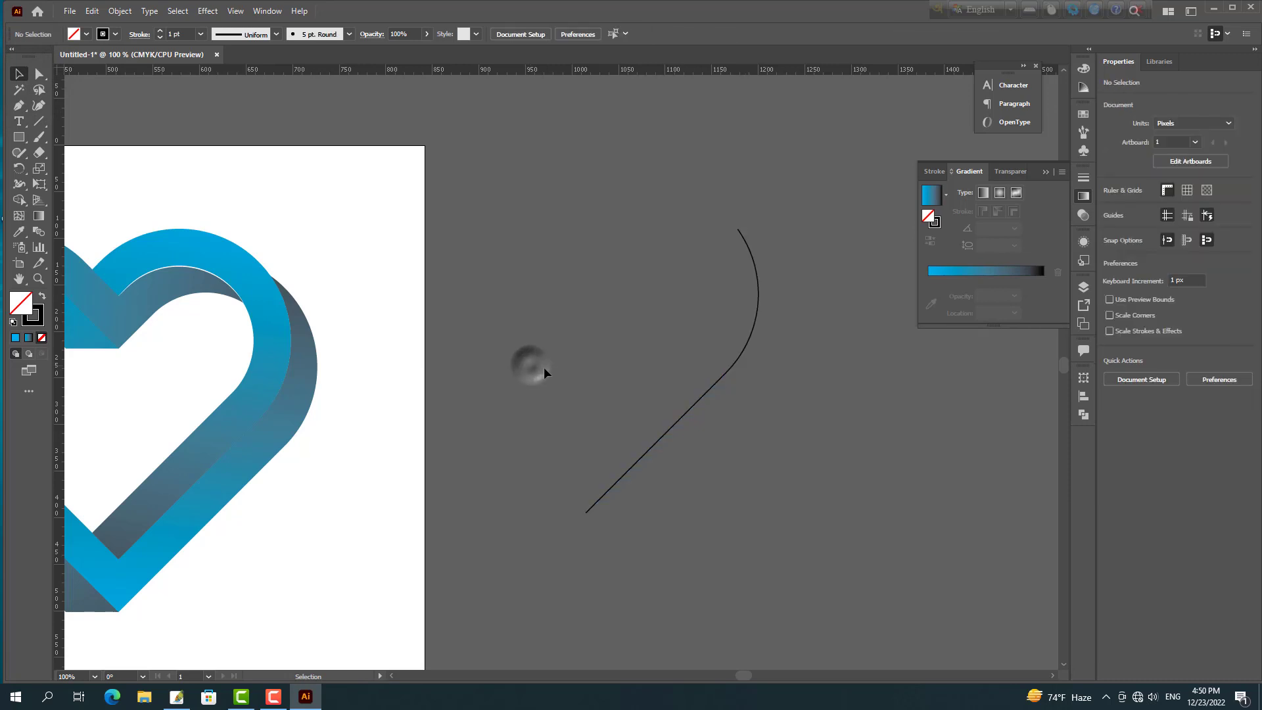
Move the remaining black line onto the right side of the gradient heart, at about X 610 px, Y 302 px.
{"action": "left_click_drag", "start_coordinate": [544, 368], "coordinate": [800, 354]}
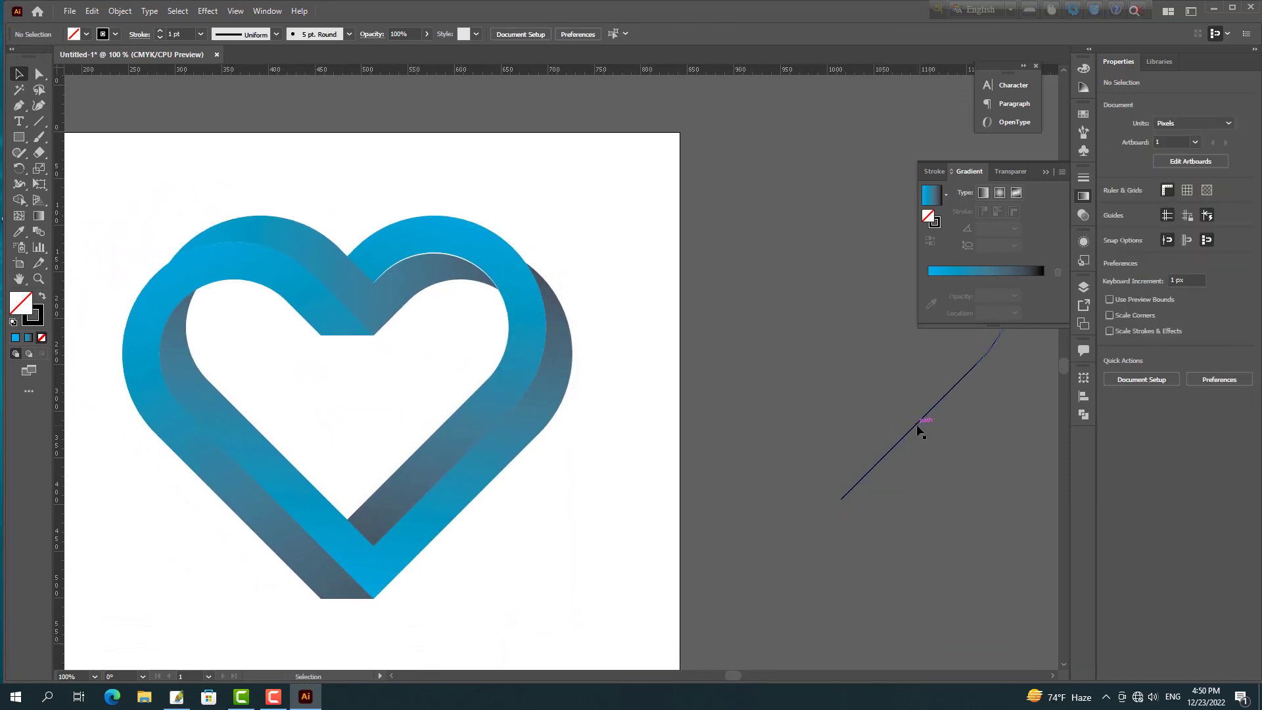
{"action": "left_click_drag", "start_coordinate": [920, 431], "coordinate": [452, 484]}
{"action": "scroll", "coordinate": [479, 484], "scroll_direction": "up", "scroll_amount": 1}
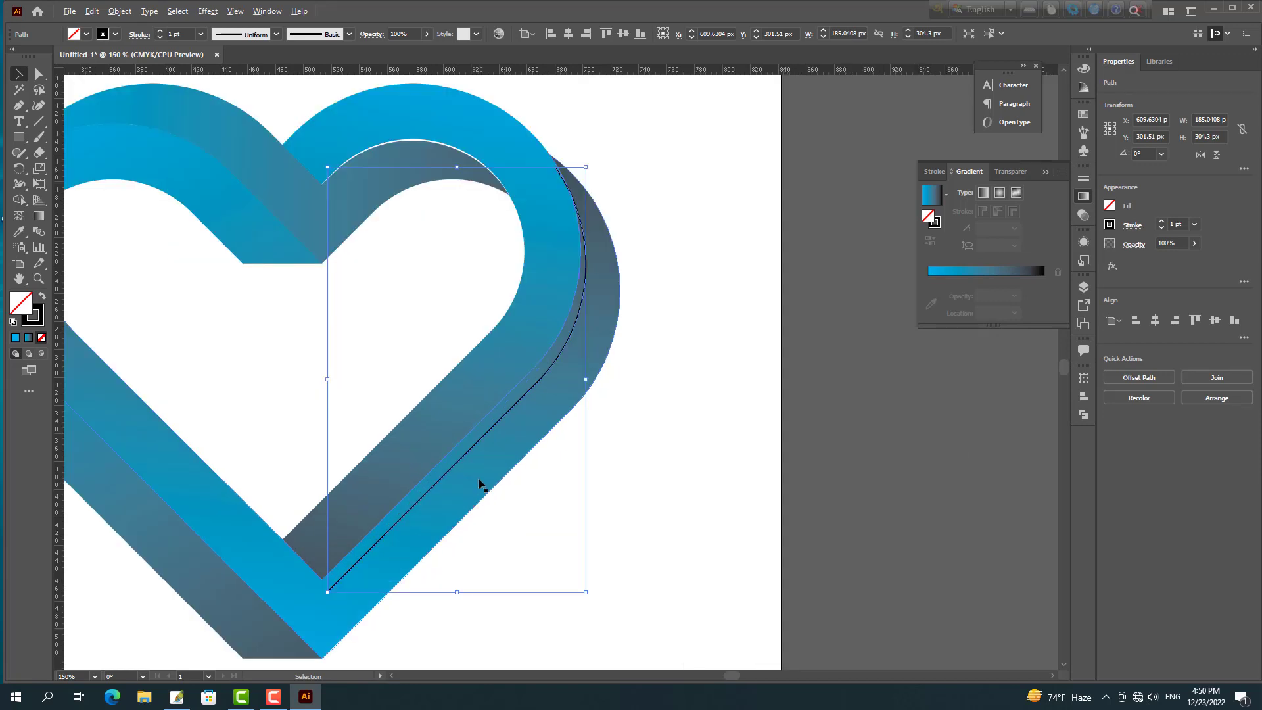
{"action": "left_click_drag", "start_coordinate": [535, 485], "coordinate": [675, 503]}
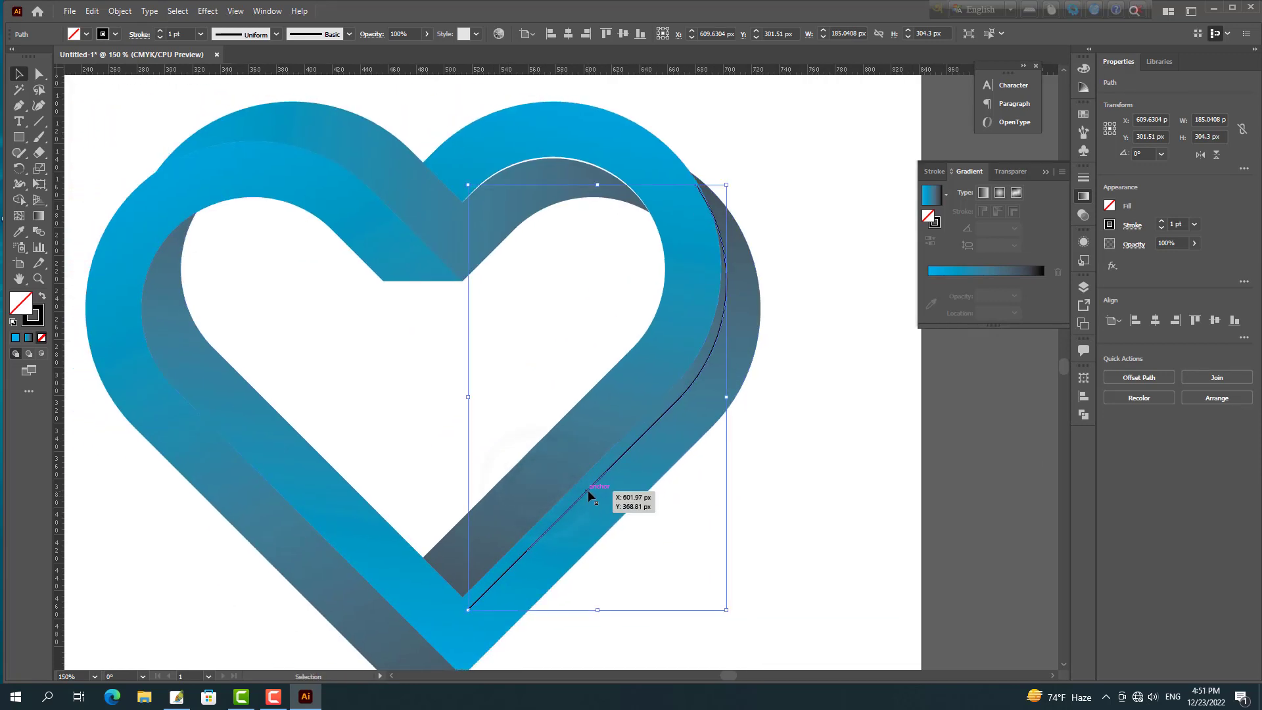
Nudge the black line onto the edge between the two right-hand bands, at about X 606 px, Y 293 px, and deselect it.
{"action": "key", "text": "Left"}
{"action": "key", "text": "Left"}
{"action": "key", "text": "Left"}
{"action": "key", "text": "Left"}
{"action": "key", "text": "Up"}
{"action": "key", "text": "Up"}
{"action": "key", "text": "Up"}
{"action": "key", "text": "Up"}
{"action": "key", "text": "Up"}
{"action": "key", "text": "Up"}
{"action": "key", "text": "Up"}
{"action": "key", "text": "Up"}
{"action": "key", "text": "Up"}
{"action": "key", "text": "Up"}
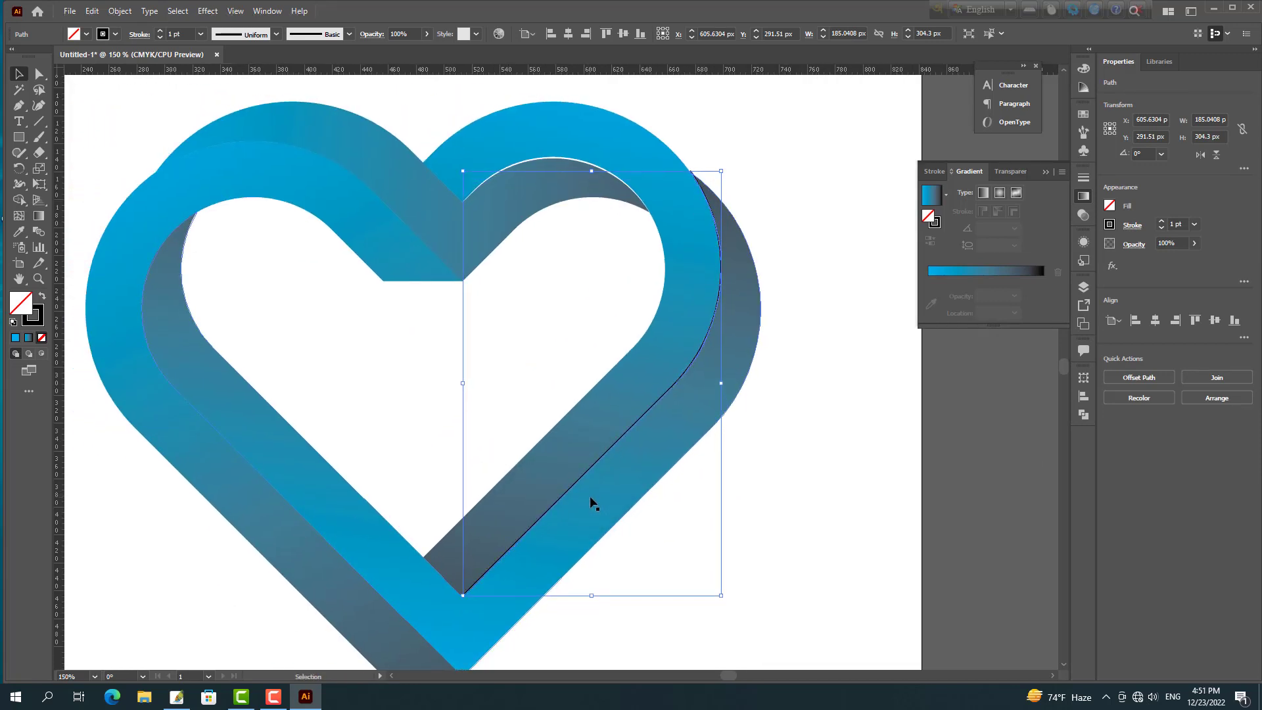
{"action": "scroll", "coordinate": [648, 276], "scroll_direction": "up", "scroll_amount": 2}
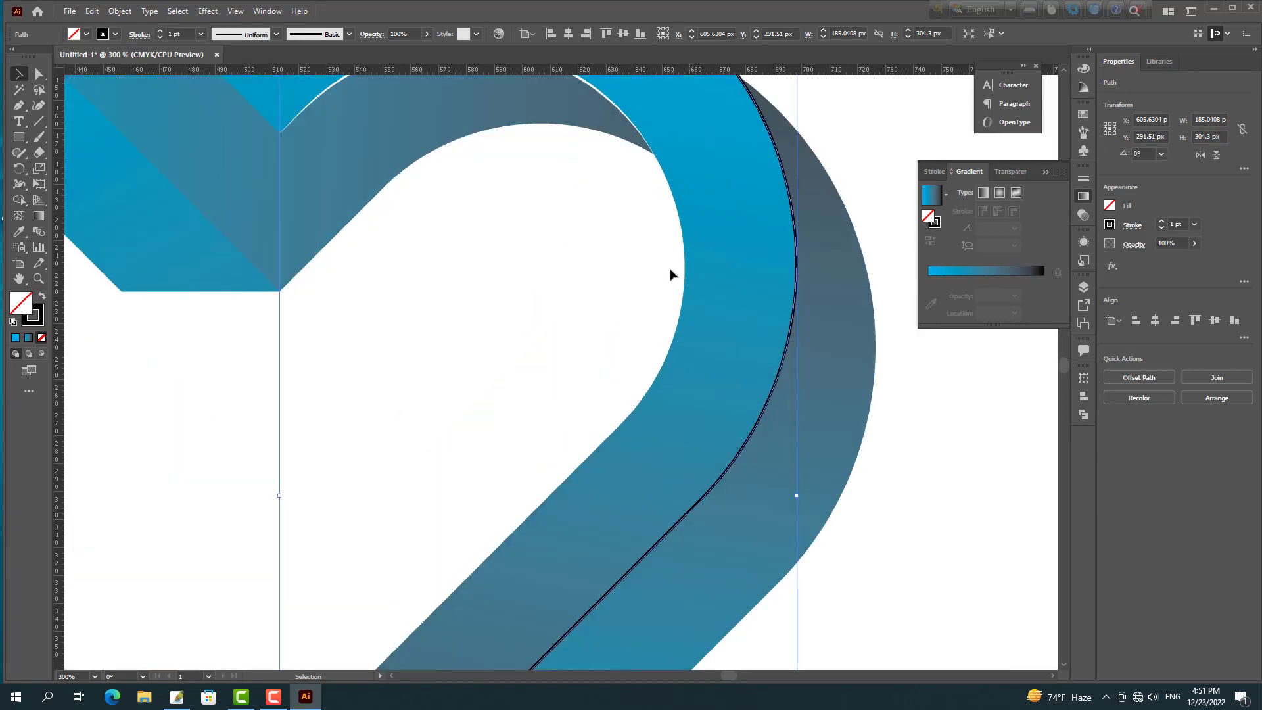
{"action": "scroll", "coordinate": [670, 275], "scroll_direction": "down", "scroll_amount": 3}
{"action": "scroll", "coordinate": [833, 464], "scroll_direction": "up", "scroll_amount": 2}
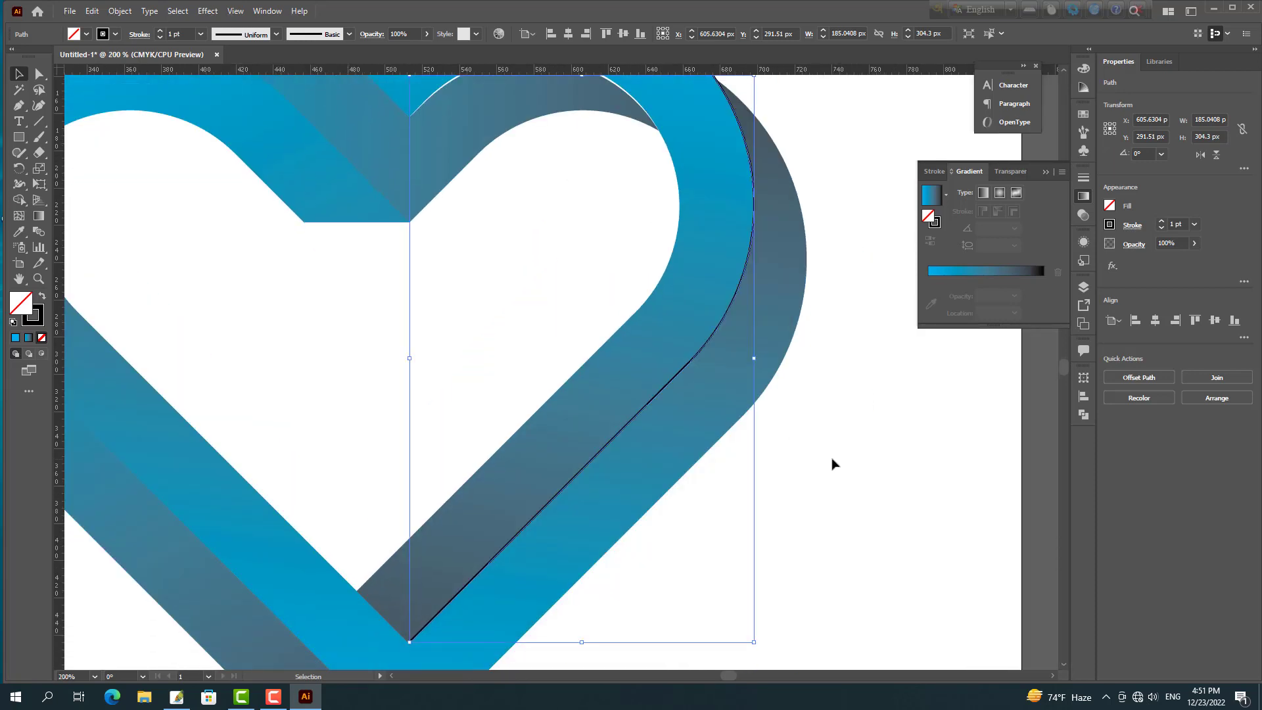
{"action": "key", "text": "Down"}
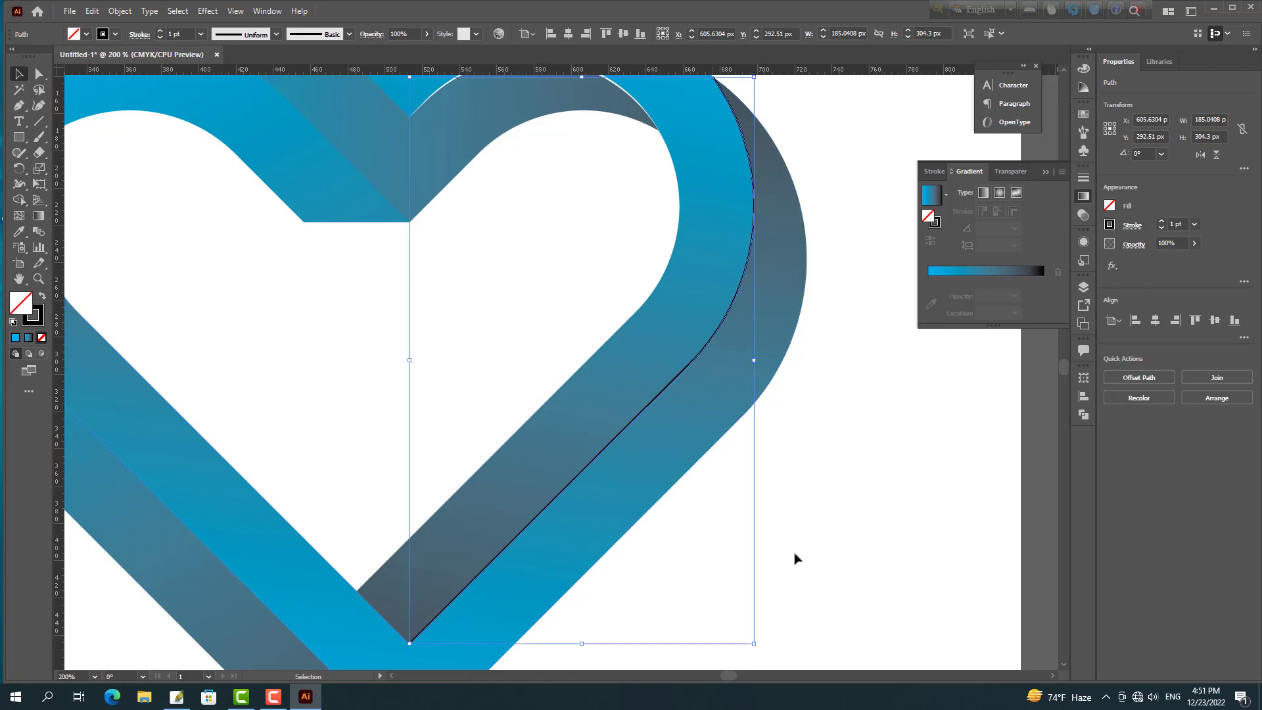
{"action": "left_click", "coordinate": [905, 517]}
Apply the elliptical width profile that tapers at both ends to the line on the heart's right side.
{"action": "scroll", "coordinate": [857, 383], "scroll_direction": "up", "scroll_amount": 2}
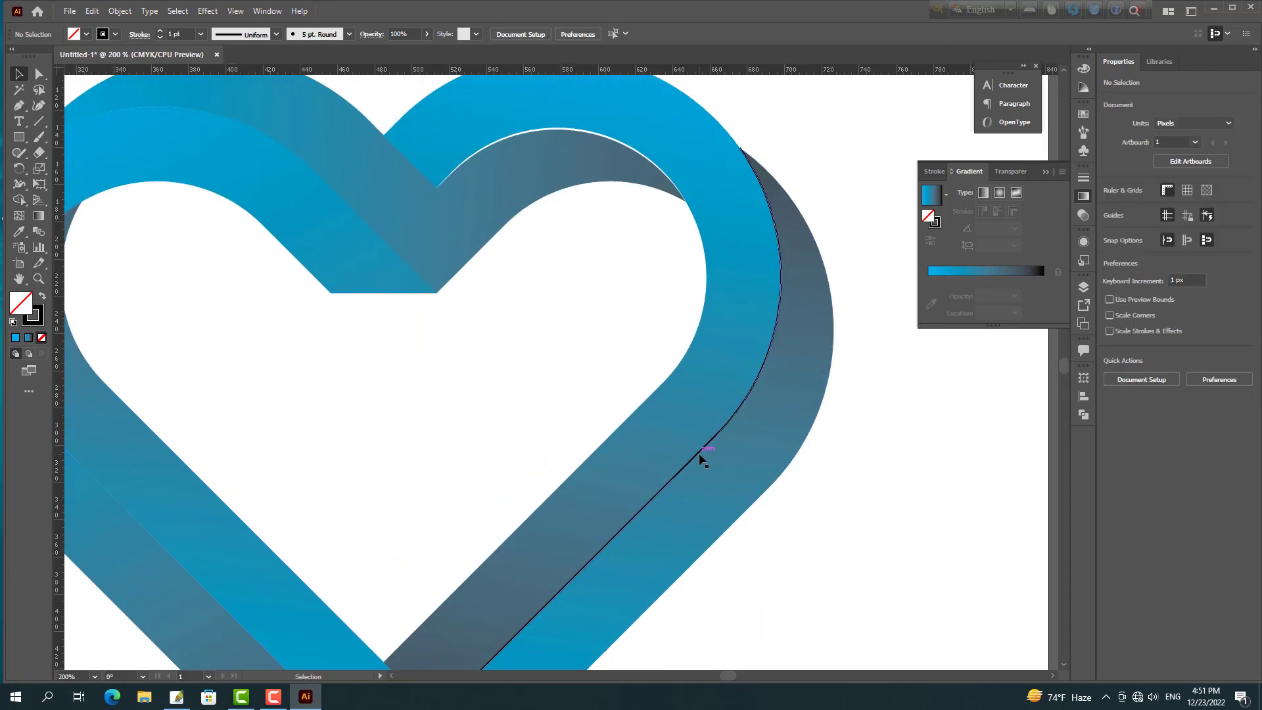
{"action": "left_click", "coordinate": [701, 455]}
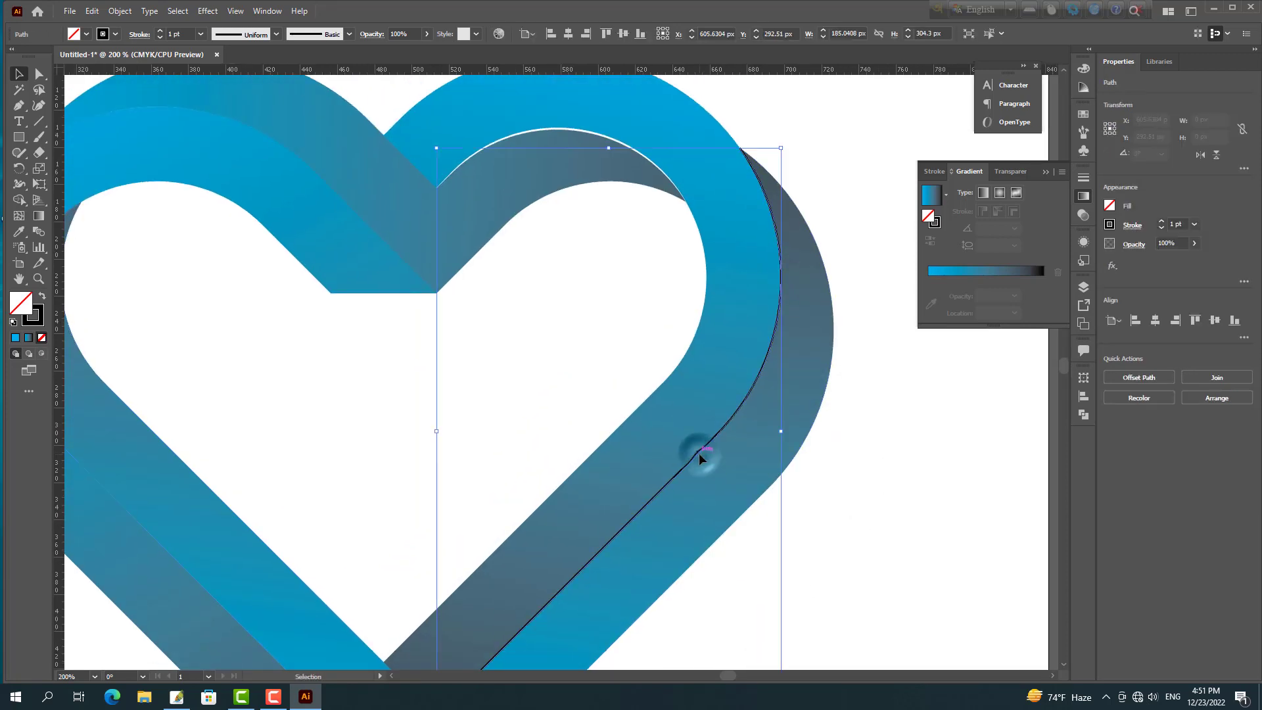
{"action": "left_click", "coordinate": [276, 34]}
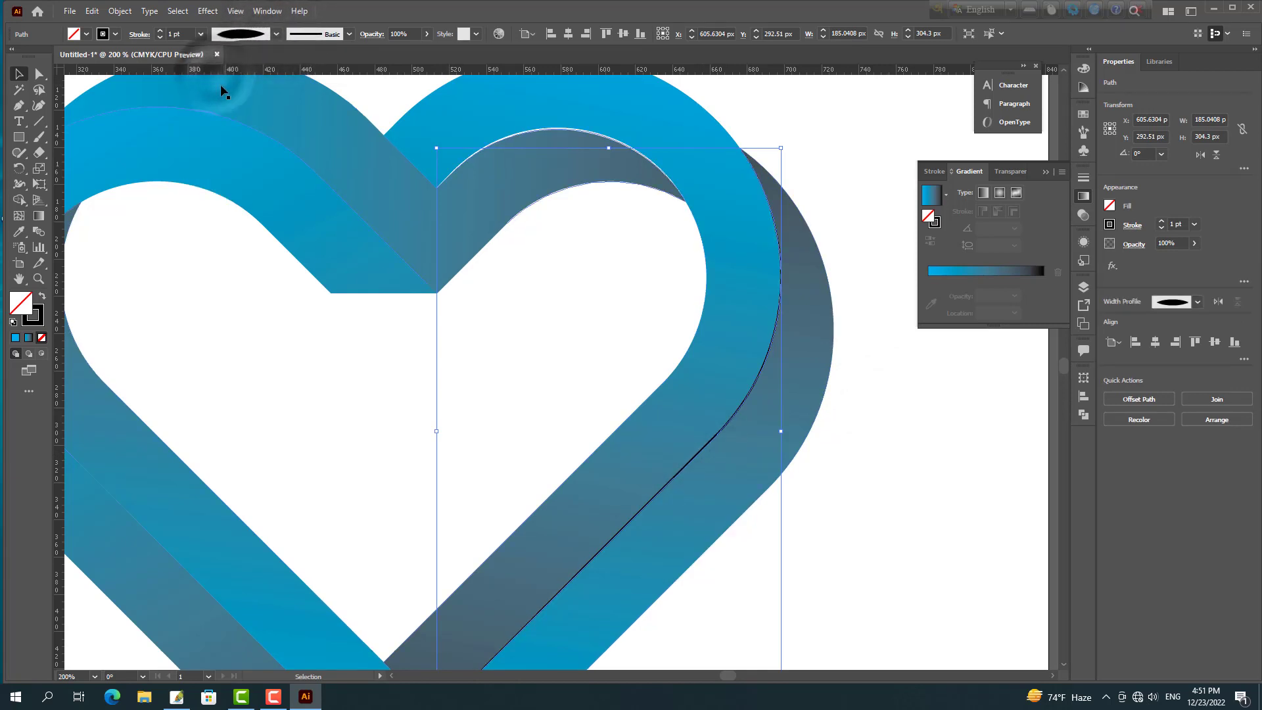
Try a heavier stroke of 4 pt on the tapered line and return its weight to 1 pt.
{"action": "left_click", "coordinate": [160, 30]}
{"action": "left_click", "coordinate": [160, 31]}
{"action": "left_click", "coordinate": [159, 30]}
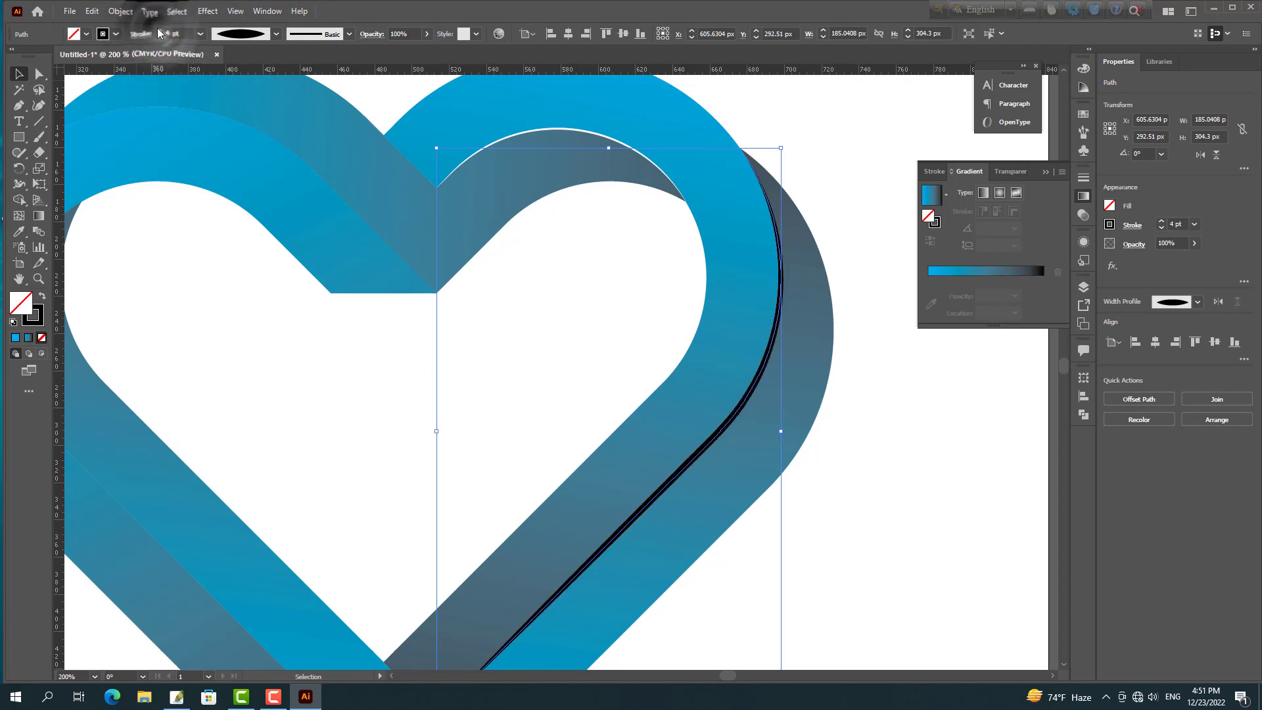
{"action": "left_click", "coordinate": [160, 30]}
{"action": "left_click", "coordinate": [160, 38]}
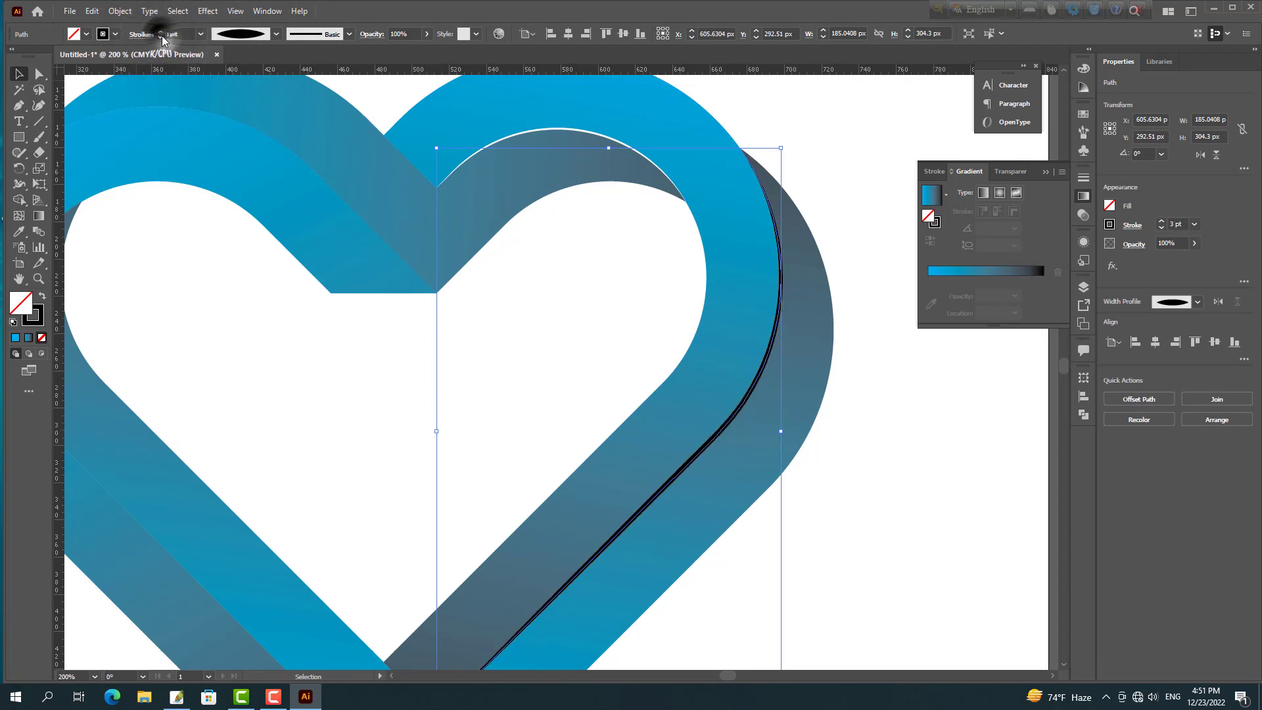
{"action": "left_click", "coordinate": [159, 38]}
{"action": "left_click", "coordinate": [160, 38]}
{"action": "left_click", "coordinate": [160, 38]}
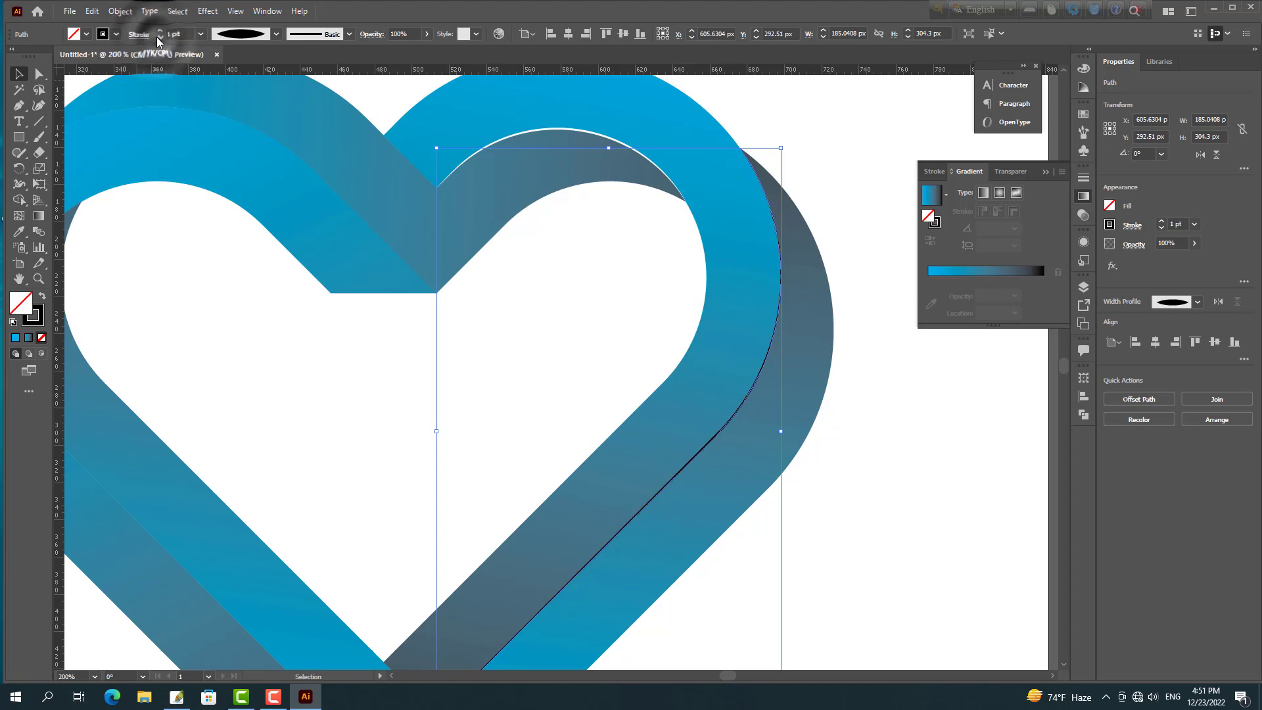
Give the tapered line between the right-hand bands a white stroke and deselect it.
{"action": "left_click", "coordinate": [103, 33]}
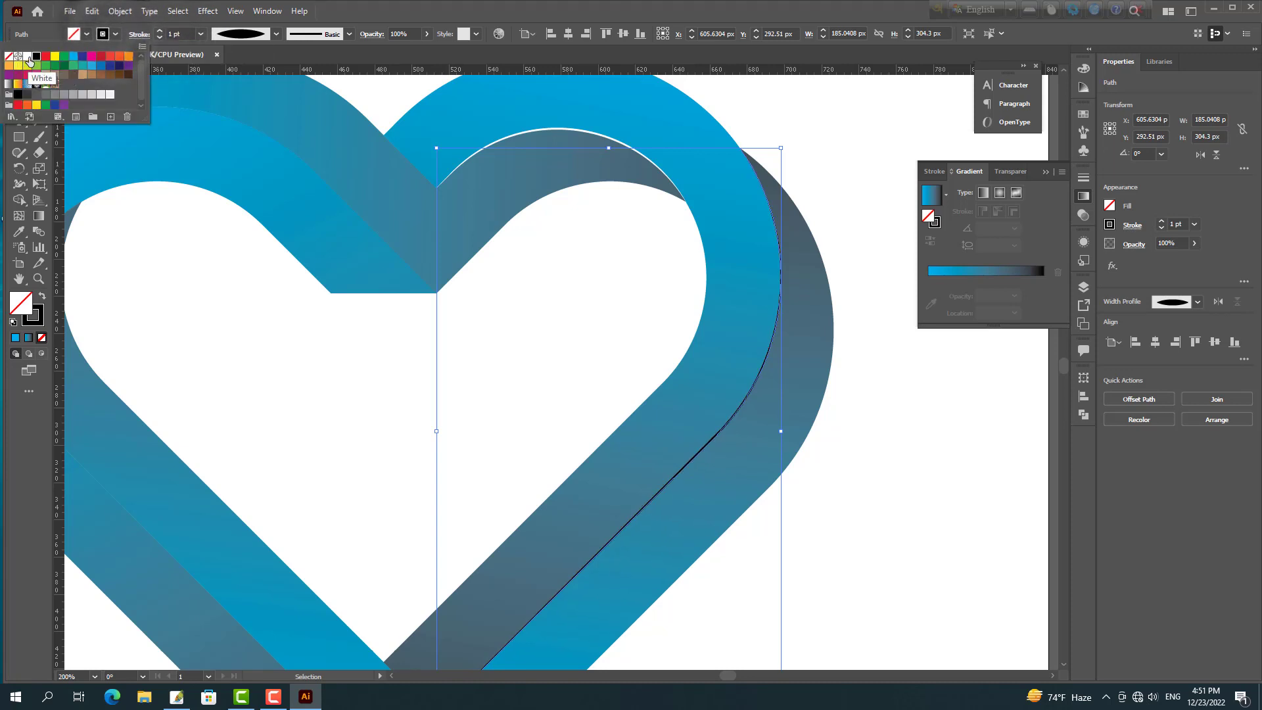
{"action": "left_click", "coordinate": [27, 56]}
{"action": "left_click", "coordinate": [901, 524]}
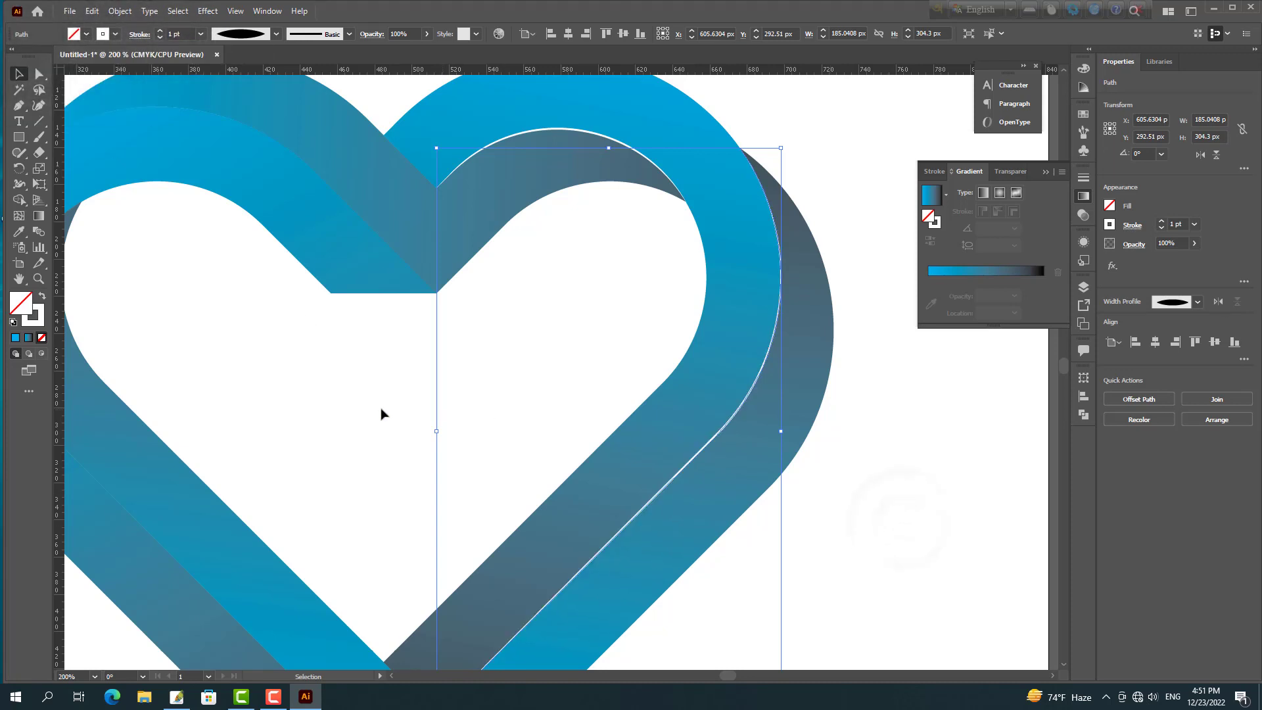
{"action": "left_click", "coordinate": [335, 409]}
Delete the inner V-shaped piece and the wavy top band from the black outline heart.
{"action": "scroll", "coordinate": [584, 447], "scroll_direction": "down", "scroll_amount": 1}
{"action": "scroll", "coordinate": [557, 442], "scroll_direction": "down", "scroll_amount": 2}
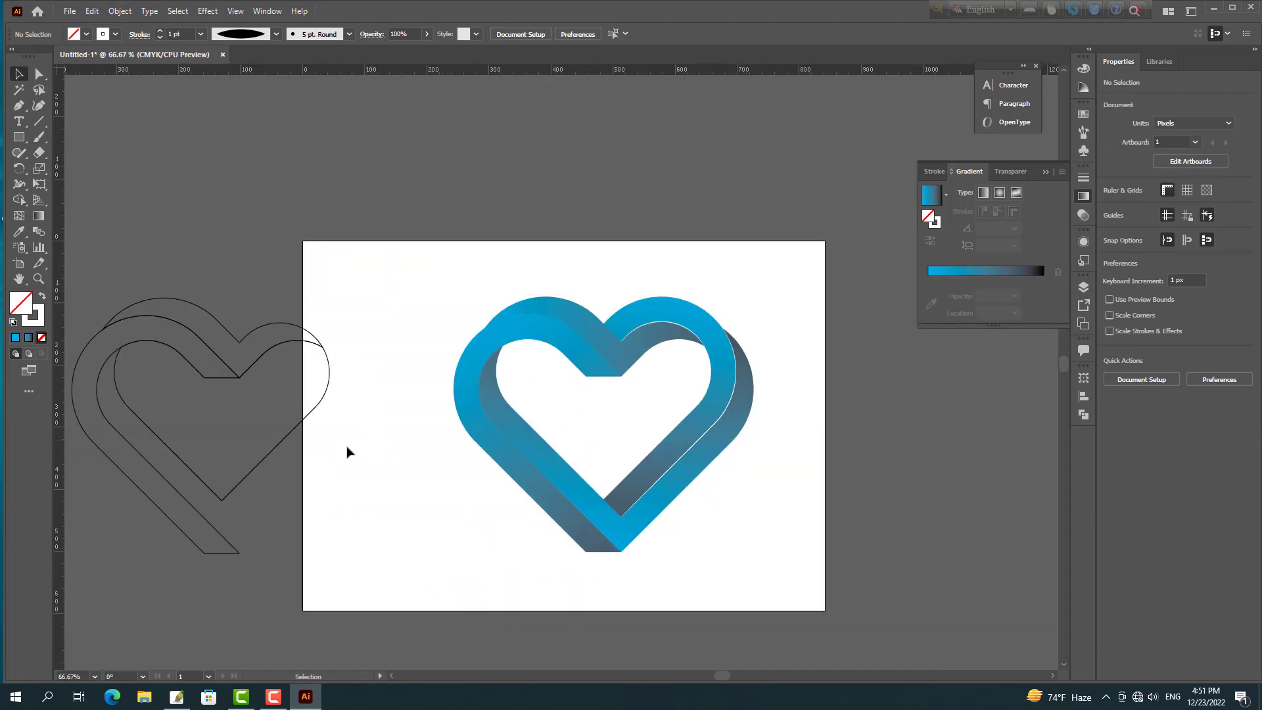
{"action": "left_click_drag", "start_coordinate": [284, 452], "coordinate": [270, 438]}
{"action": "key", "text": "Delete"}
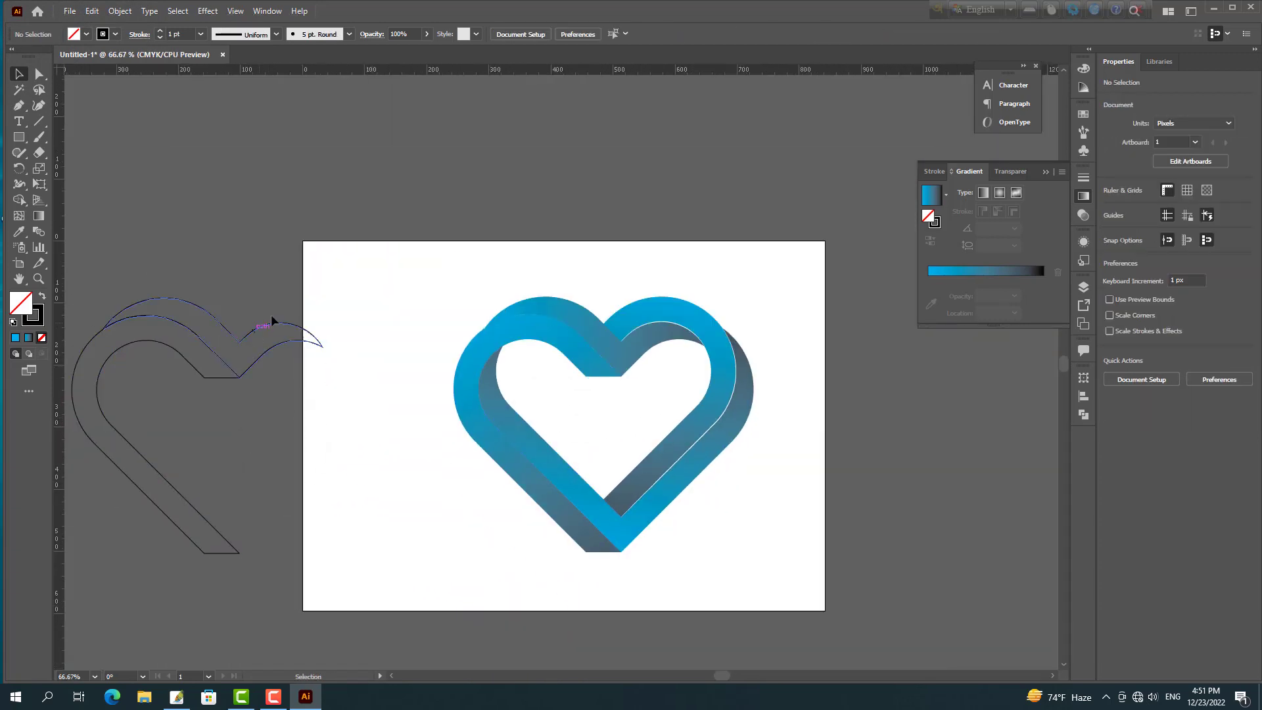
{"action": "left_click_drag", "start_coordinate": [321, 367], "coordinate": [309, 338]}
{"action": "key", "text": "Delete"}
Move the remaining left band outline to about X -107 px, Y 293 px and delete its upper horizontal end segment.
{"action": "left_click_drag", "start_coordinate": [197, 372], "coordinate": [278, 360]}
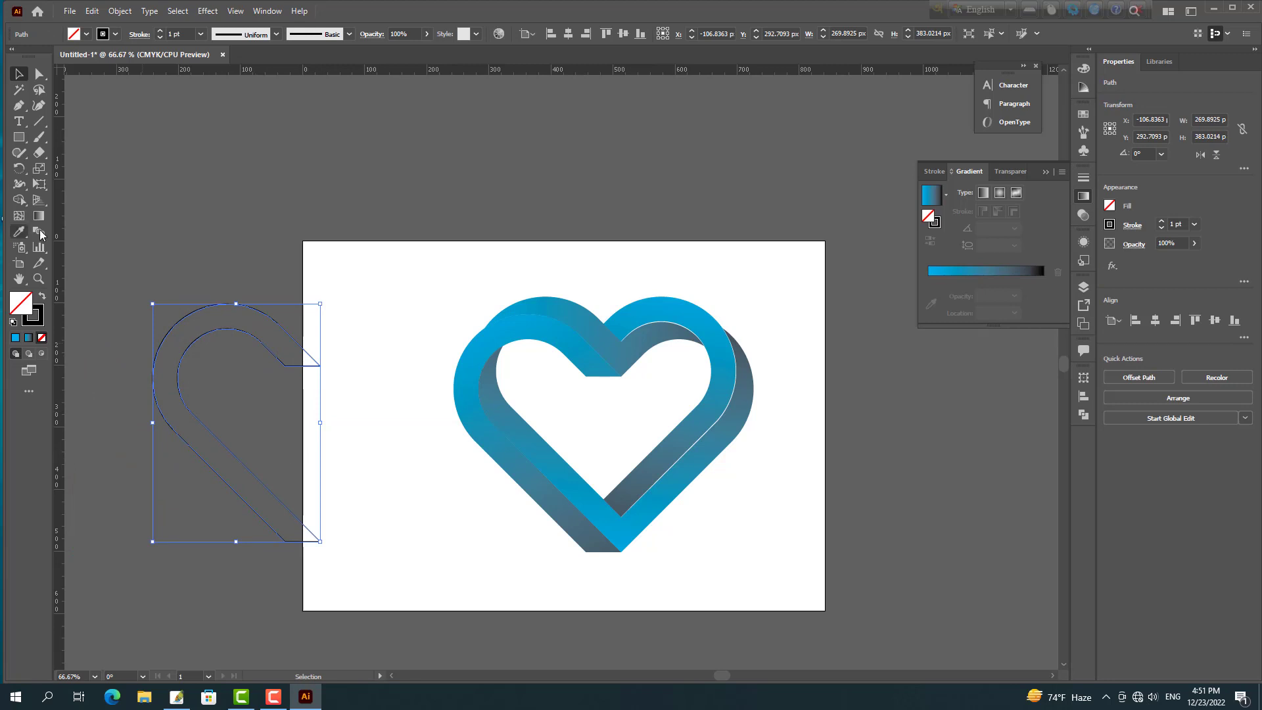
{"action": "left_click", "coordinate": [38, 76]}
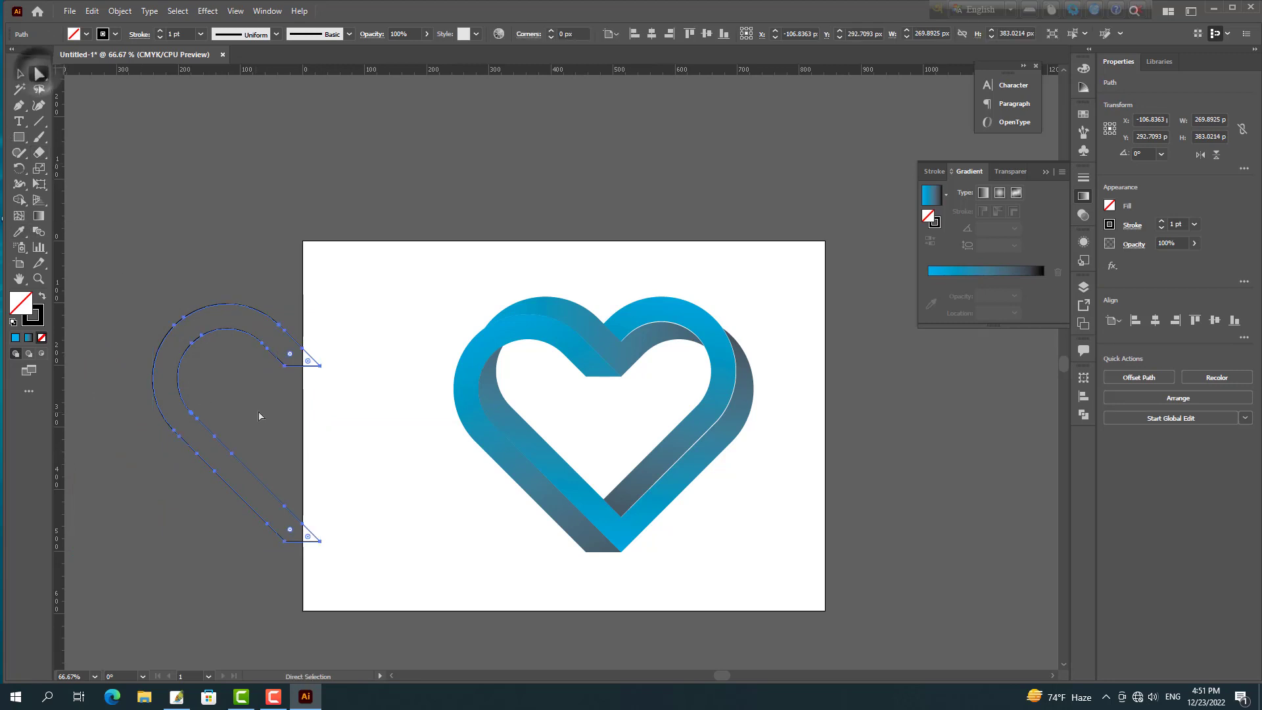
{"action": "left_click", "coordinate": [300, 366]}
{"action": "key", "text": "Delete"}
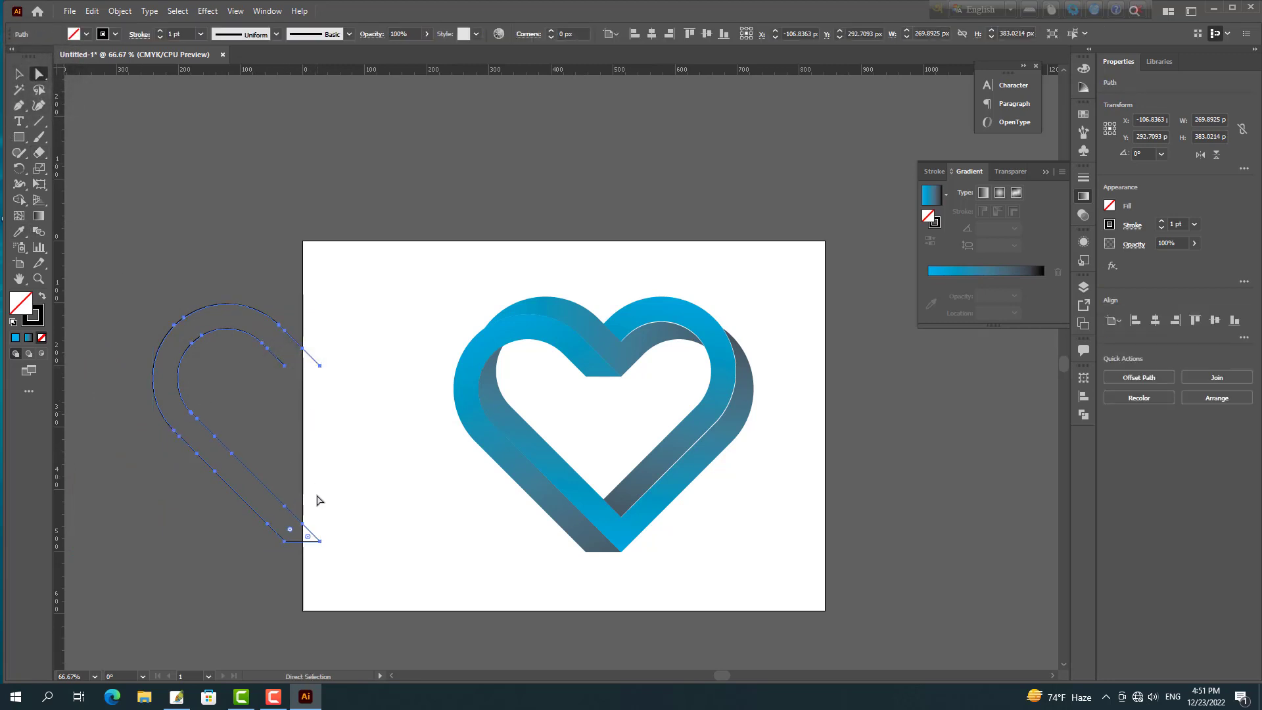
{"action": "left_click_drag", "start_coordinate": [297, 544], "coordinate": [297, 545]}
{"action": "key", "text": "Delete"}
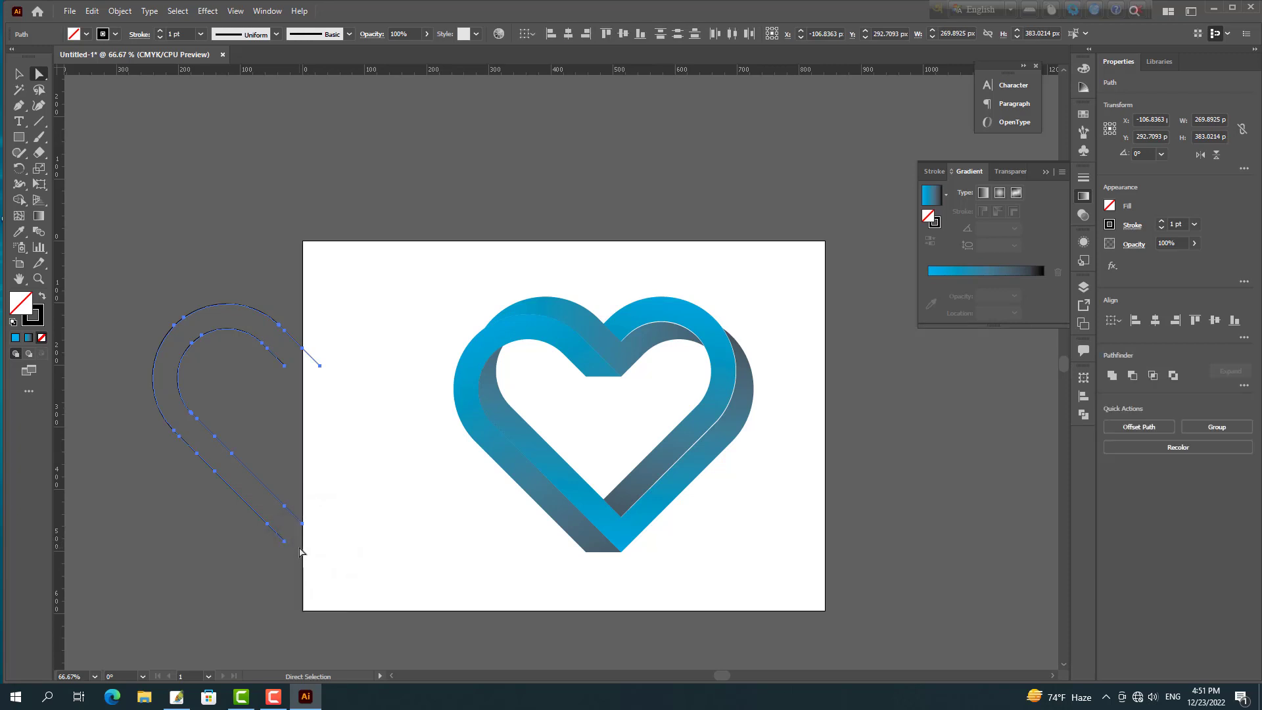
{"action": "key", "text": "ctrl+z"}
Delete the left band outline's bottom horizontal end segment and deselect the separated lines.
{"action": "left_click", "coordinate": [299, 542]}
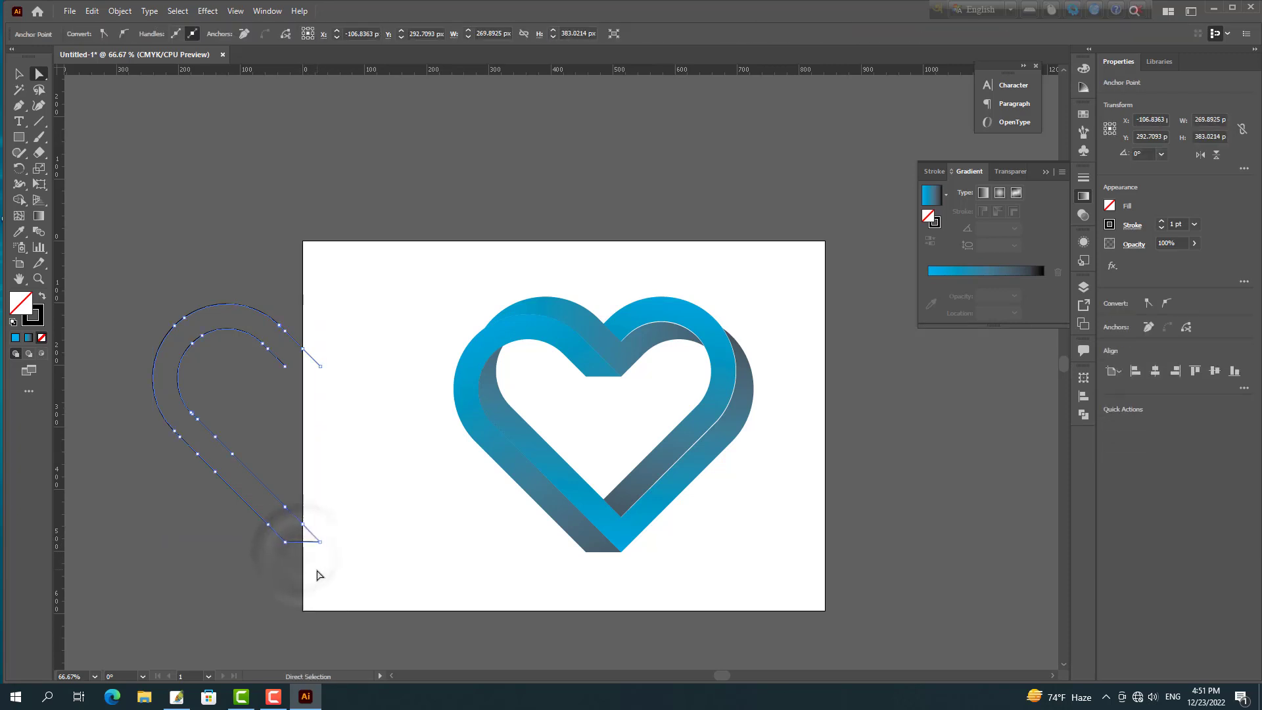
{"action": "key", "text": "Delete"}
{"action": "left_click", "coordinate": [19, 74]}
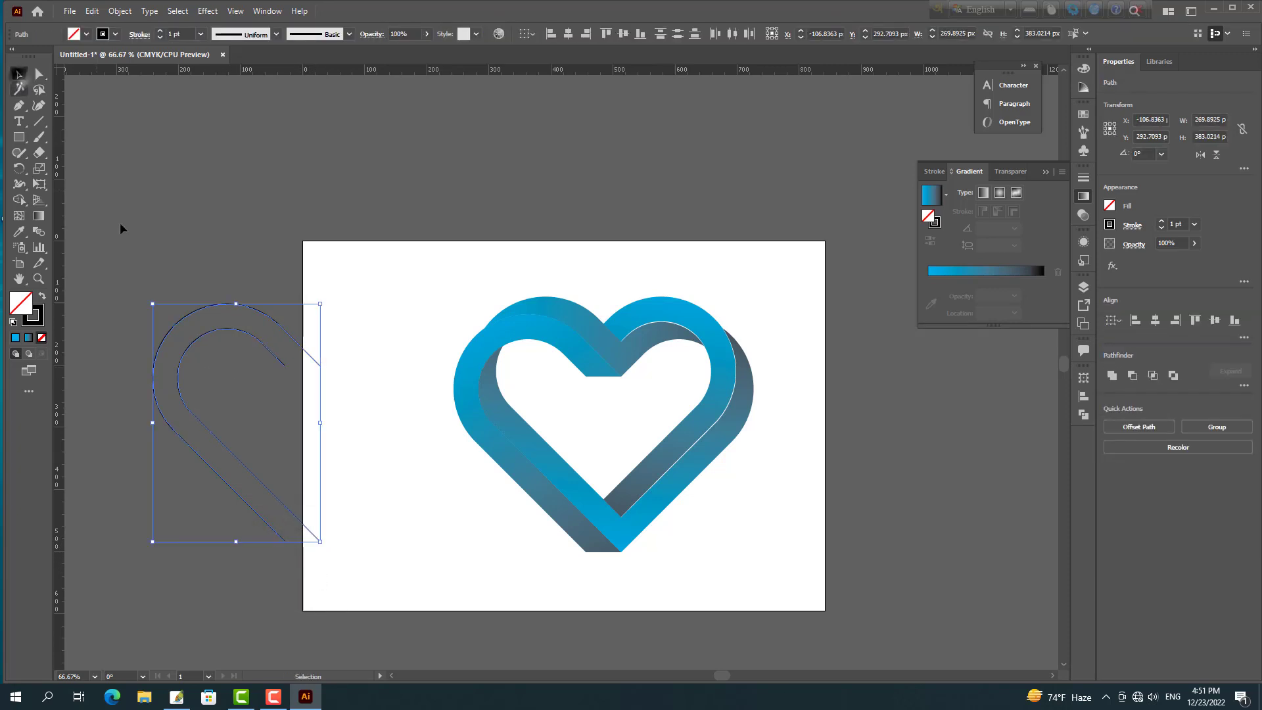
{"action": "left_click", "coordinate": [262, 281]}
Move the left band's inner line away from its outer line, to about X 87 px, Y 411 px.
{"action": "left_click_drag", "start_coordinate": [260, 349], "coordinate": [367, 389]}
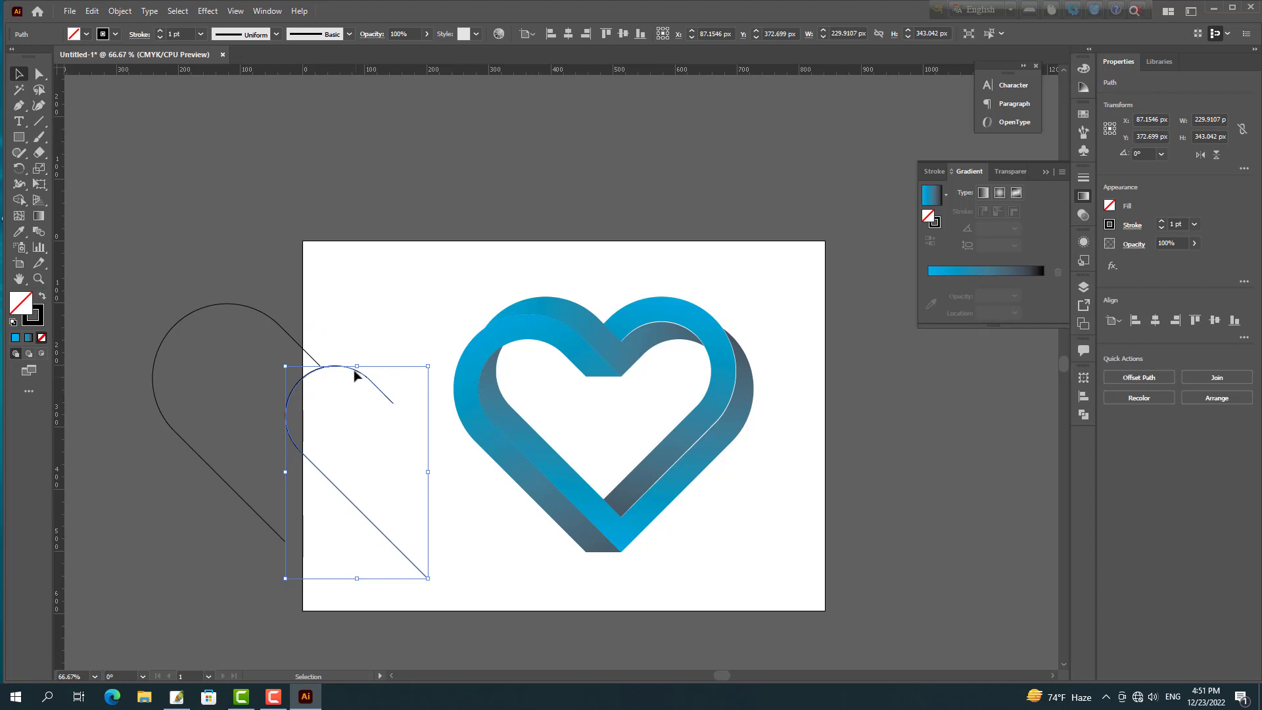
{"action": "key", "text": "Down"}
{"action": "key", "text": "Down"}
{"action": "key", "text": "Down"}
{"action": "key", "text": "Down"}
{"action": "key", "text": "Down"}
{"action": "key", "text": "Down"}
{"action": "key", "text": "Down"}
{"action": "key", "text": "Down"}
{"action": "key", "text": "Down"}
{"action": "key", "text": "Down"}
{"action": "key", "text": "Down"}
{"action": "key", "text": "Down"}
{"action": "key", "text": "Down"}
{"action": "key", "text": "Down"}
{"action": "key", "text": "Down"}
{"action": "key", "text": "Down"}
{"action": "key", "text": "Down"}
{"action": "key", "text": "Down"}
{"action": "key", "text": "Down"}
{"action": "key", "text": "Down"}
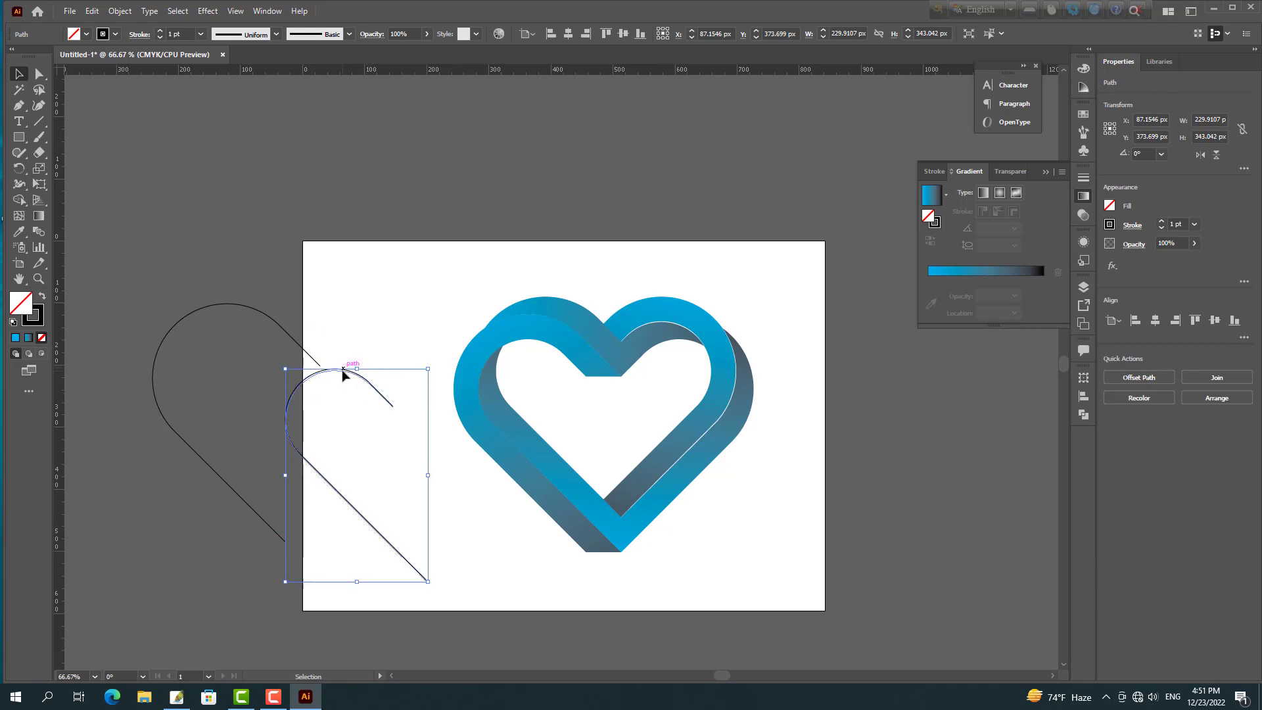
{"action": "key", "text": "Down"}
{"action": "key", "text": "Down"}
{"action": "key", "text": "Down"}
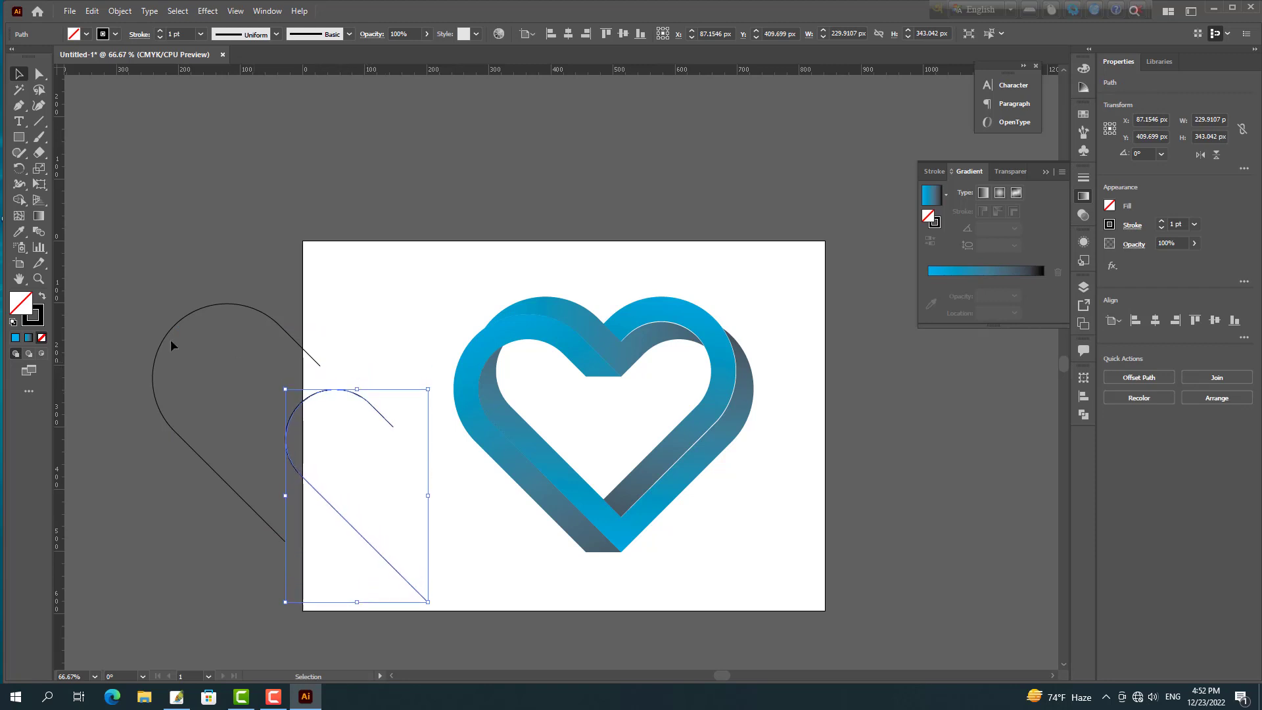
Delete the short straight segment at the upper end of the moved inner line.
{"action": "left_click", "coordinate": [39, 74]}
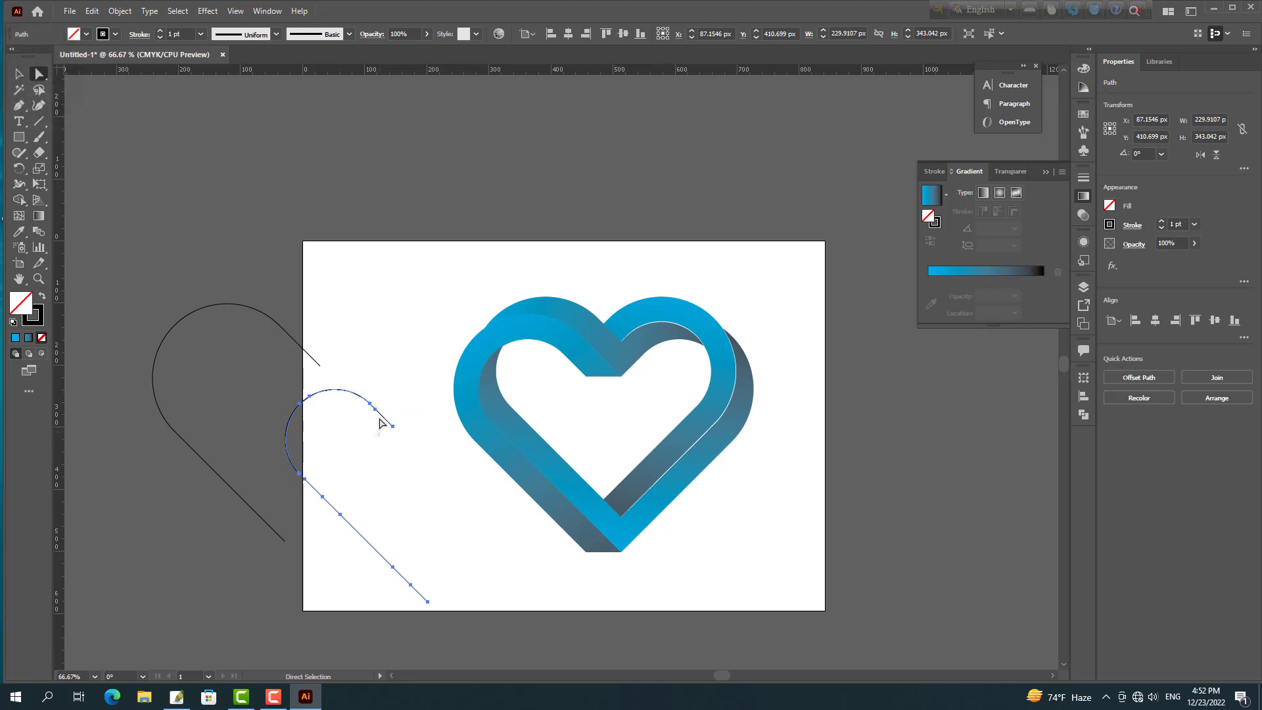
{"action": "left_click_drag", "start_coordinate": [379, 435], "coordinate": [373, 390]}
{"action": "key", "text": "Delete"}
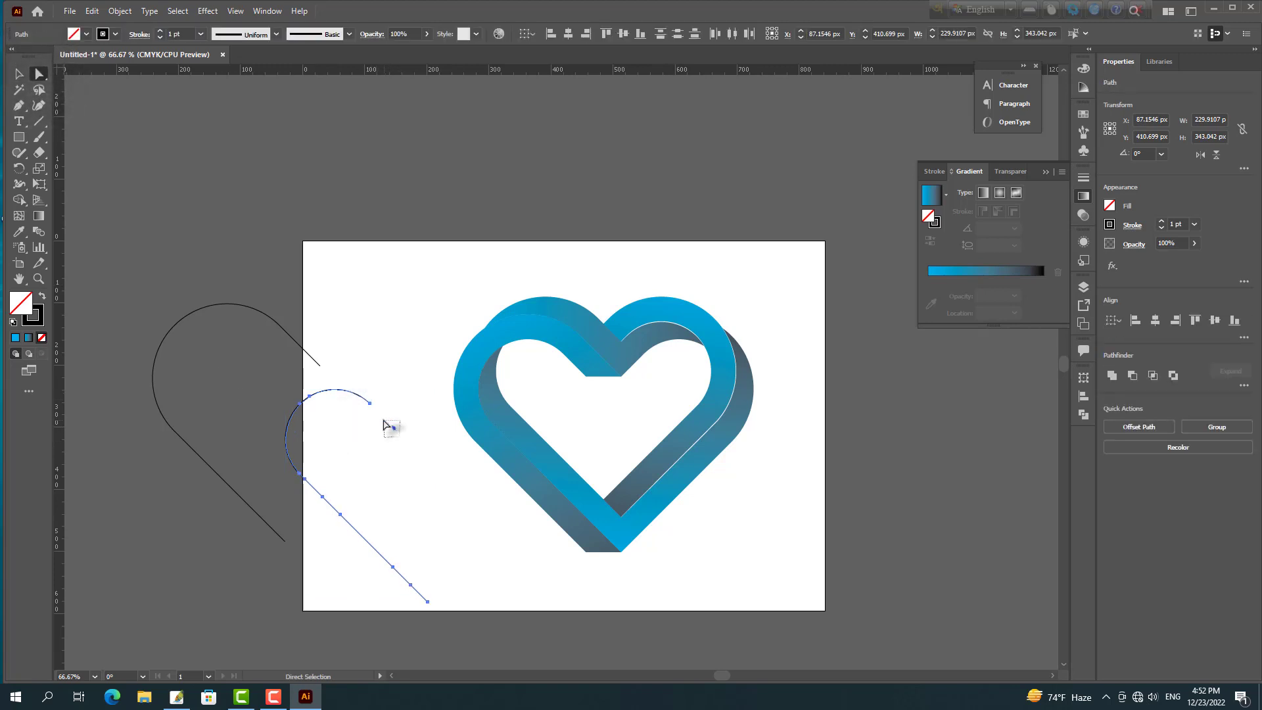
Delete the upper arc segment of the separated inner line, leaving its left curve and long diagonal, and deselect it.
{"action": "left_click", "coordinate": [385, 426]}
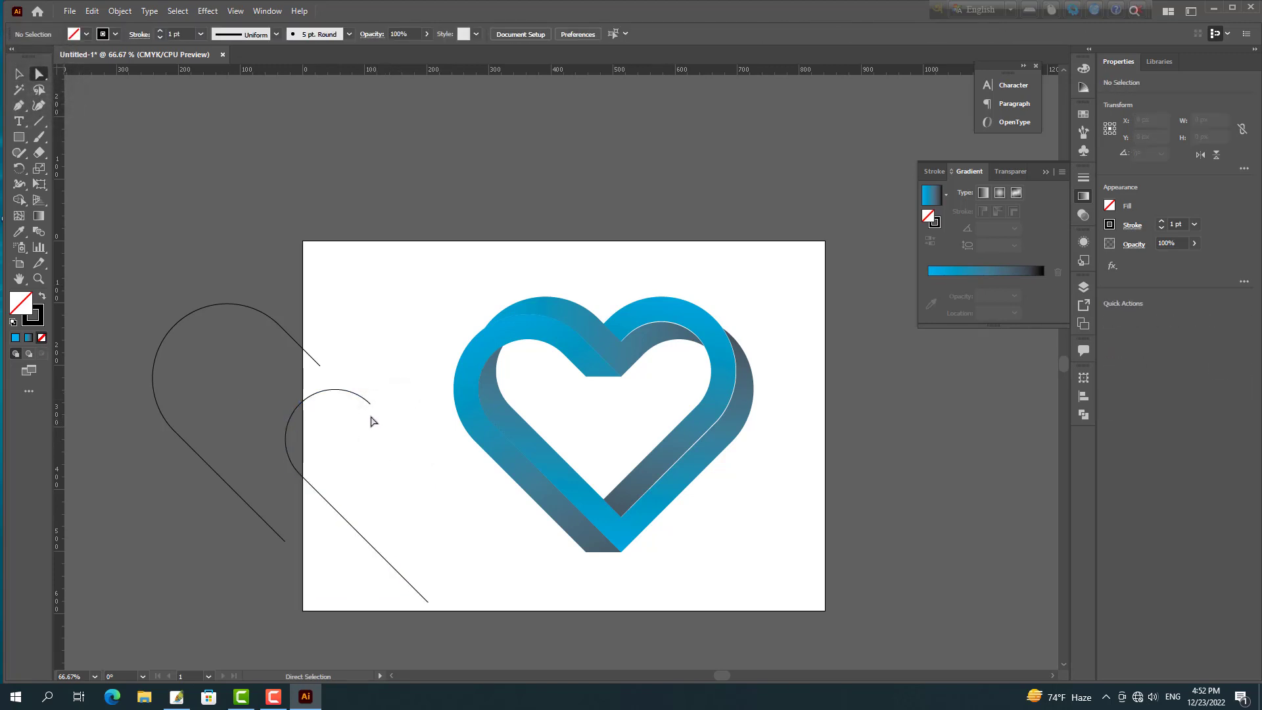
{"action": "left_click_drag", "start_coordinate": [344, 375], "coordinate": [343, 378]}
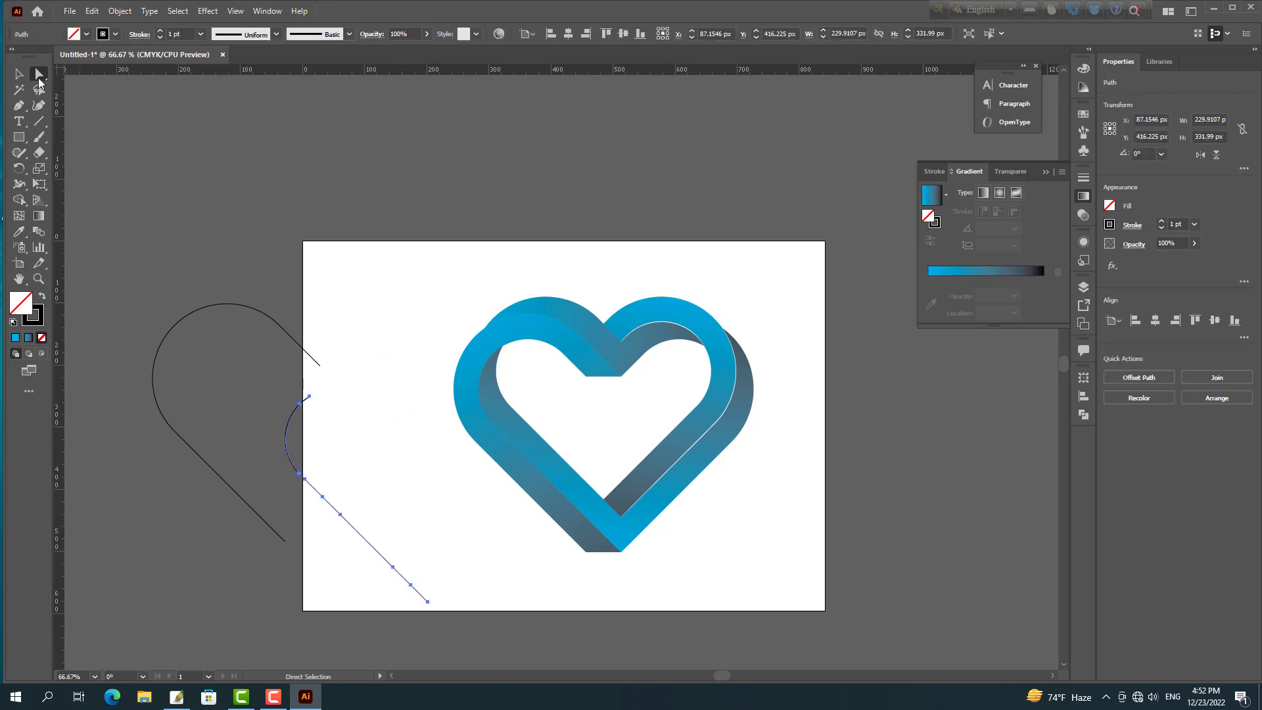
{"action": "left_click", "coordinate": [18, 74]}
{"action": "left_click", "coordinate": [497, 526]}
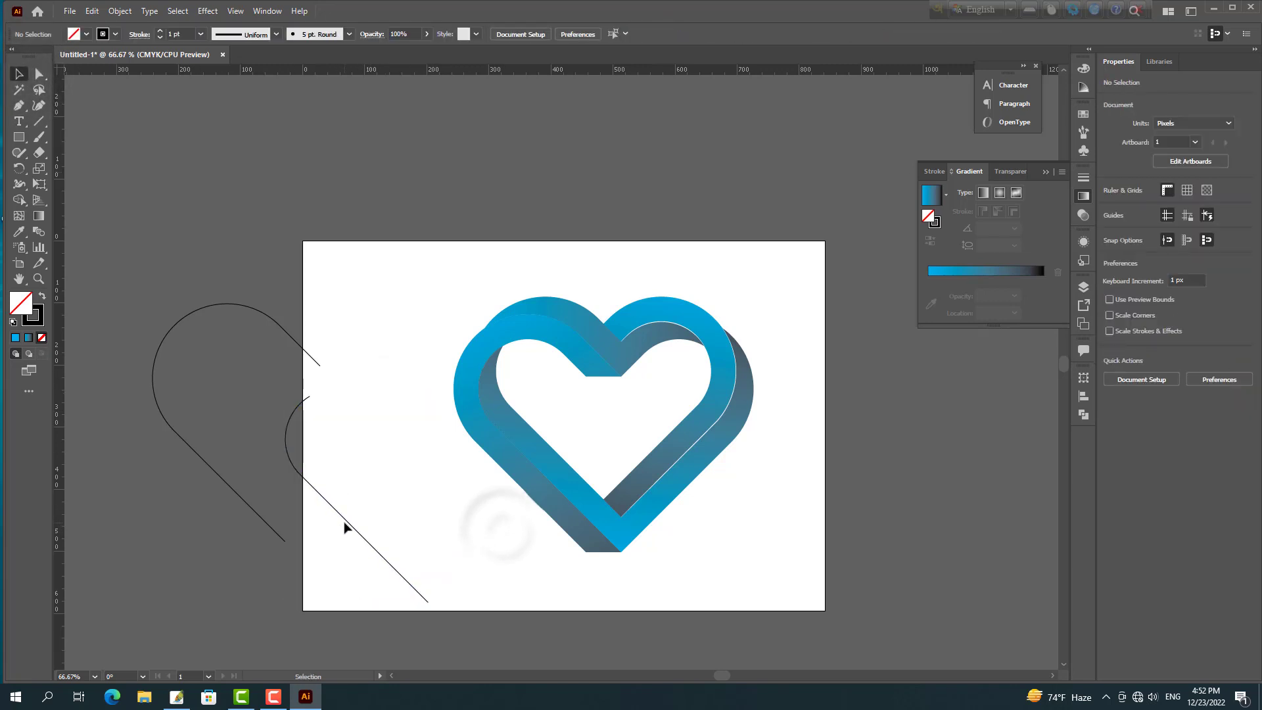
Move the trimmed inner line onto the heart's left band edge, to about X 398 px, Y 335 px.
{"action": "left_click_drag", "start_coordinate": [350, 522], "coordinate": [537, 470]}
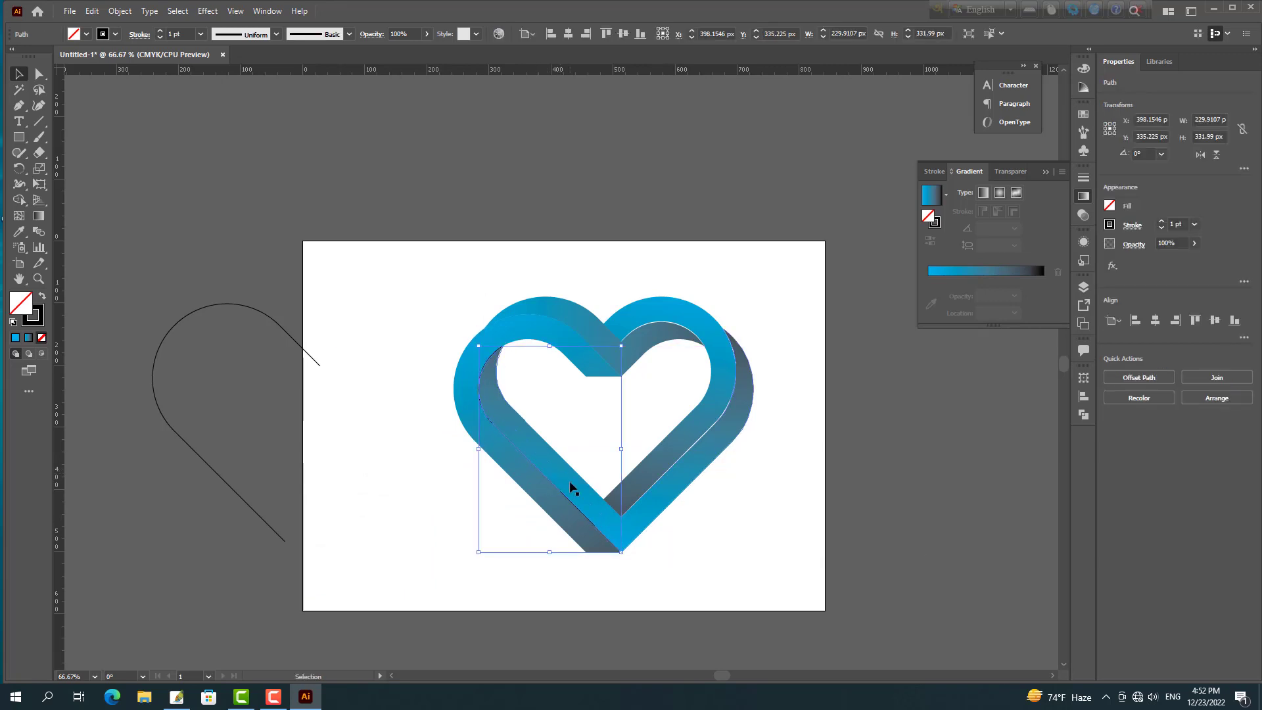
{"action": "scroll", "coordinate": [595, 473], "scroll_direction": "up", "scroll_amount": 2, "text": "alt"}
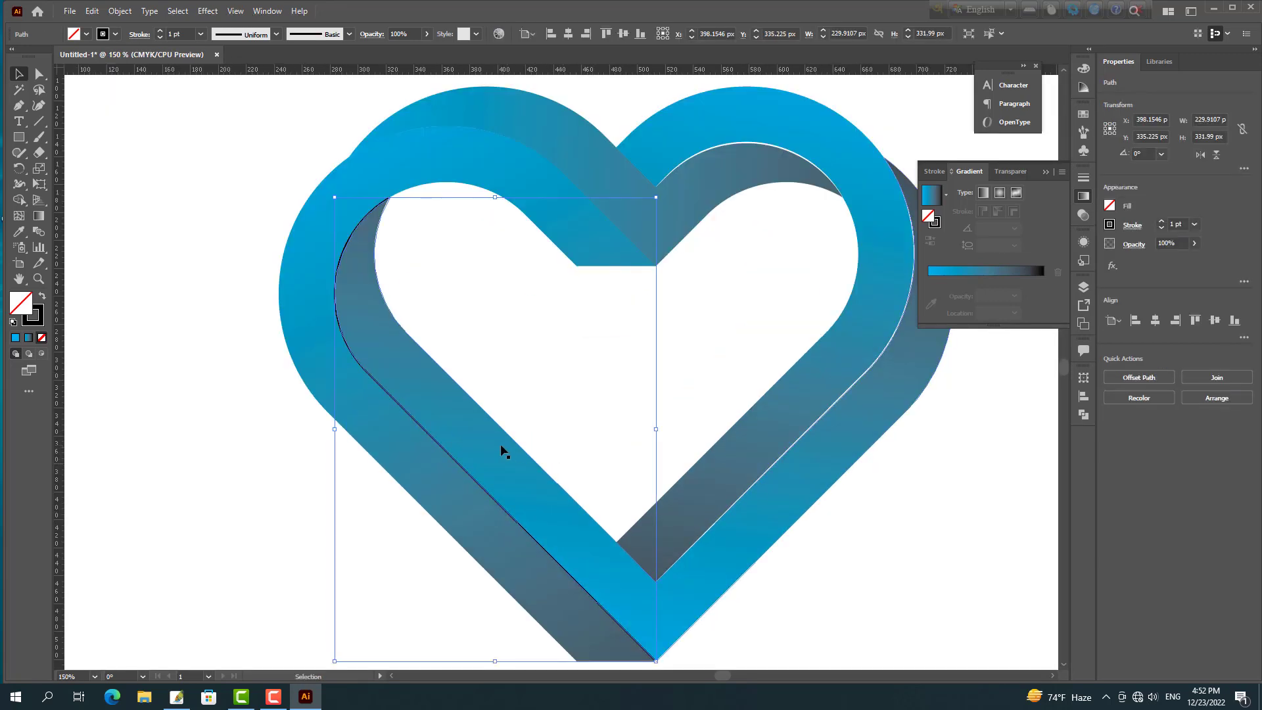
{"action": "key", "text": "Up"}
{"action": "key", "text": "Down"}
{"action": "key", "text": "Right"}
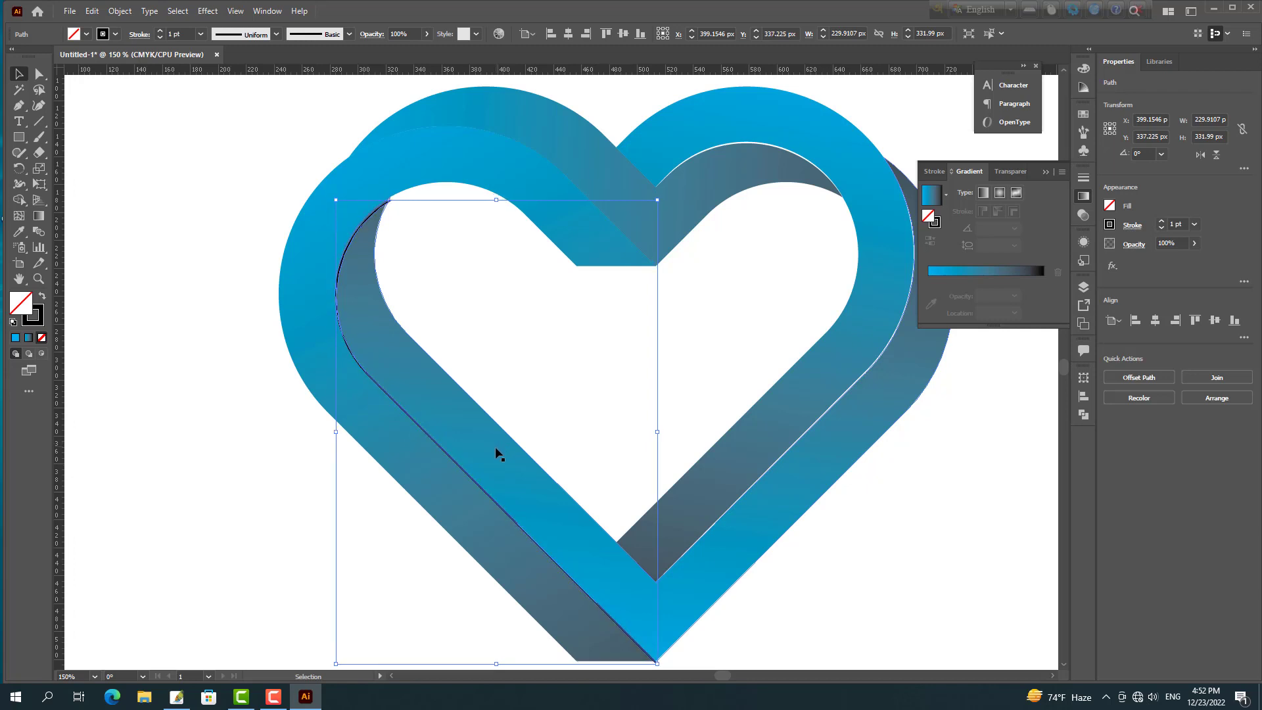
{"action": "left_click", "coordinate": [846, 625]}
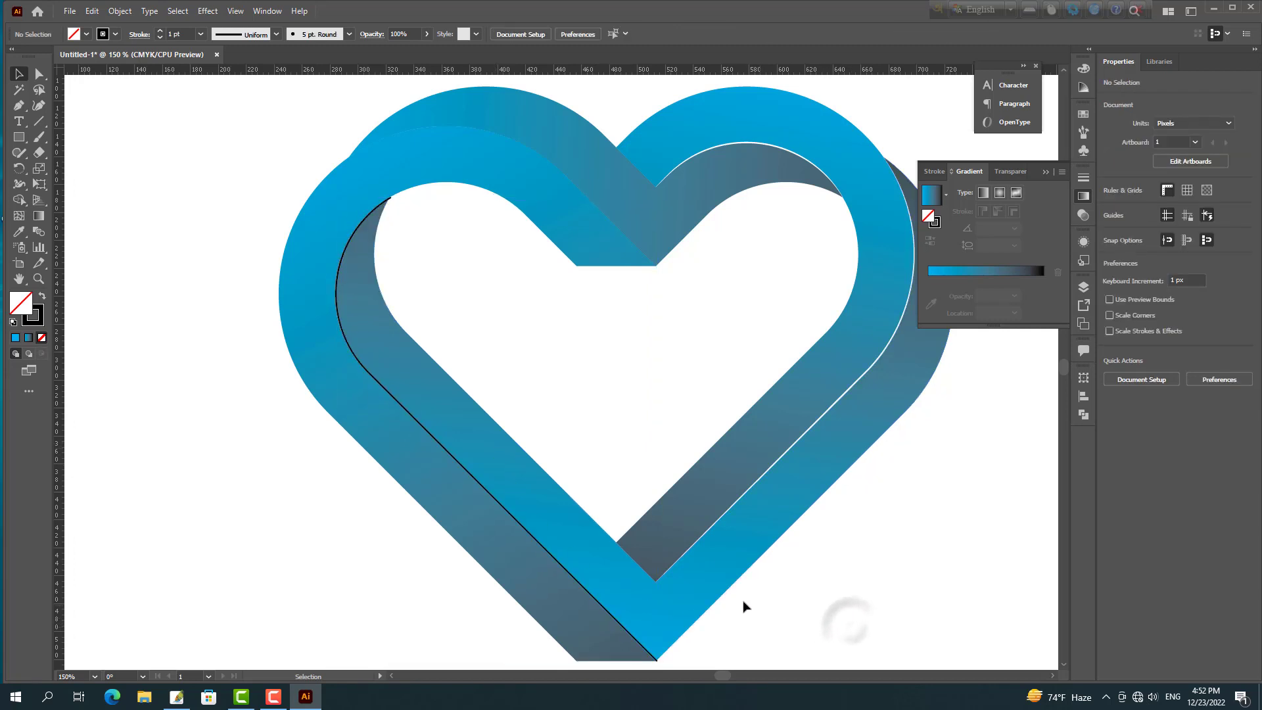
Give the line on the left band edge a tapered elliptical width profile and a white stroke.
{"action": "left_click", "coordinate": [554, 559]}
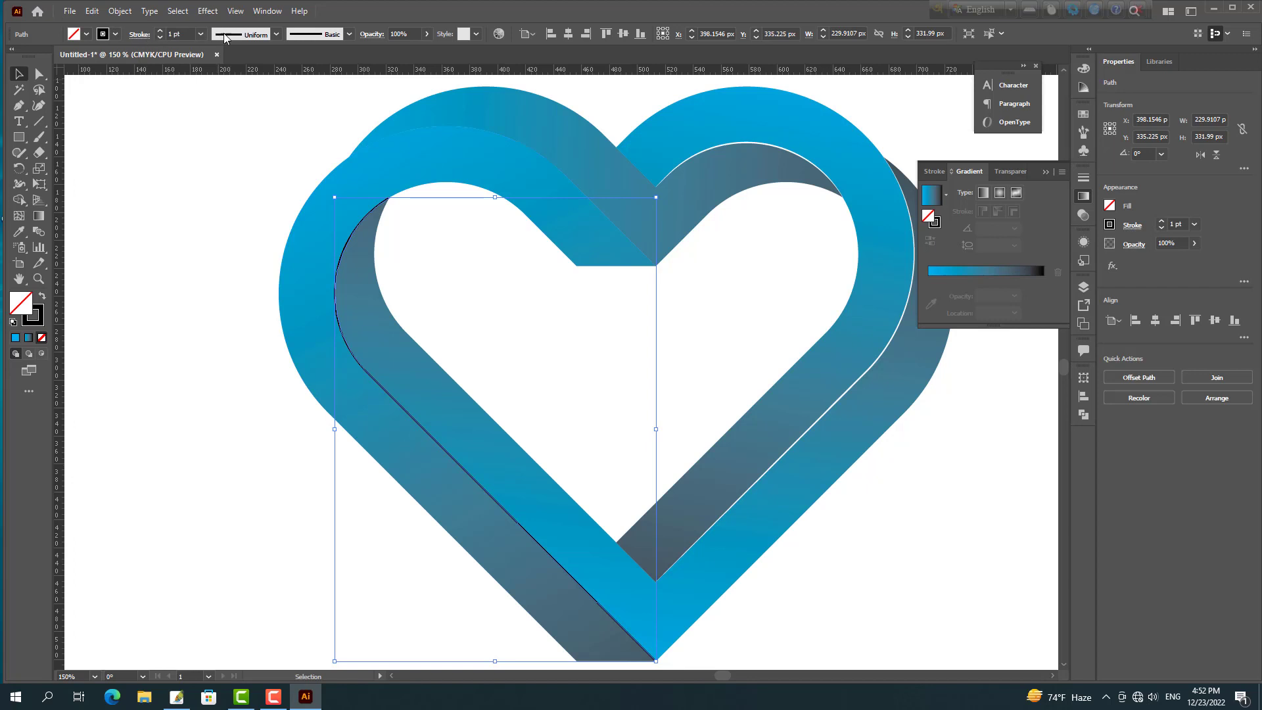
{"action": "left_click", "coordinate": [275, 34]}
{"action": "left_click", "coordinate": [230, 89]}
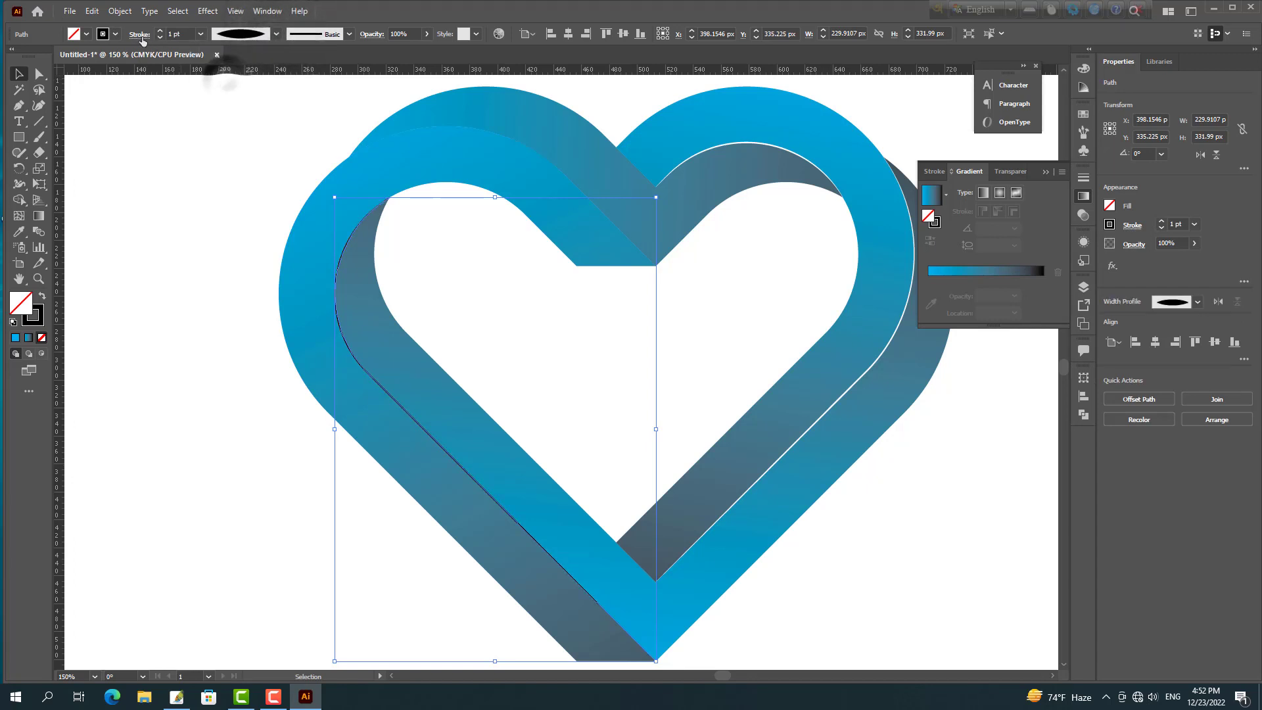
{"action": "left_click", "coordinate": [115, 34]}
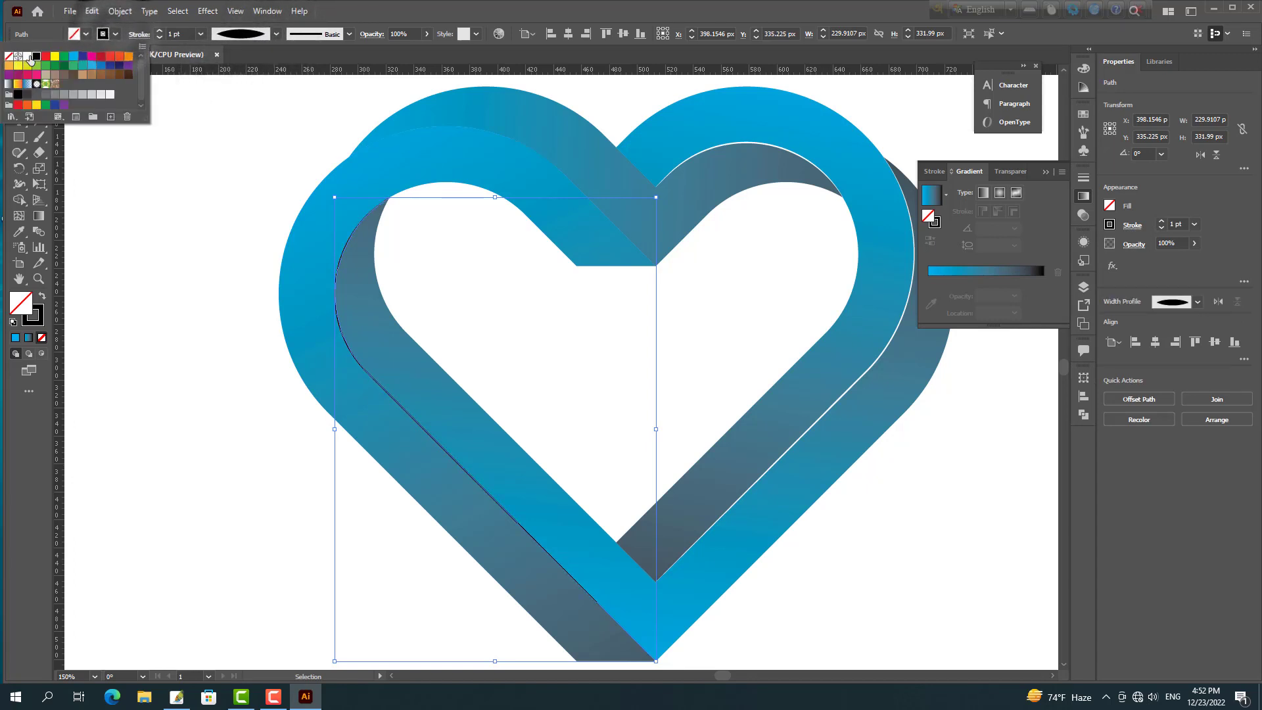
{"action": "left_click", "coordinate": [27, 58]}
{"action": "left_click", "coordinate": [173, 310]}
{"action": "left_click", "coordinate": [189, 232]}
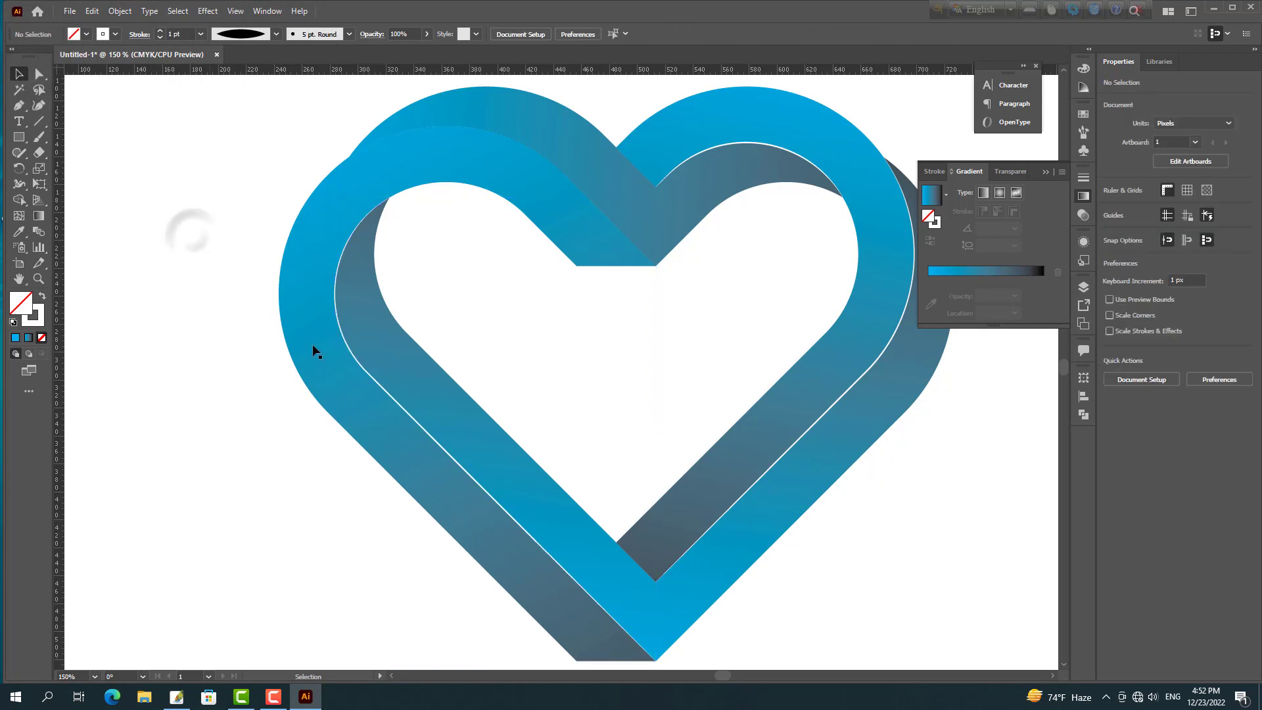
Delete the remaining black outline's lower straight section and left arc, keeping only its top arc and short diagonal.
{"action": "scroll", "coordinate": [540, 402], "scroll_direction": "down", "scroll_amount": 1}
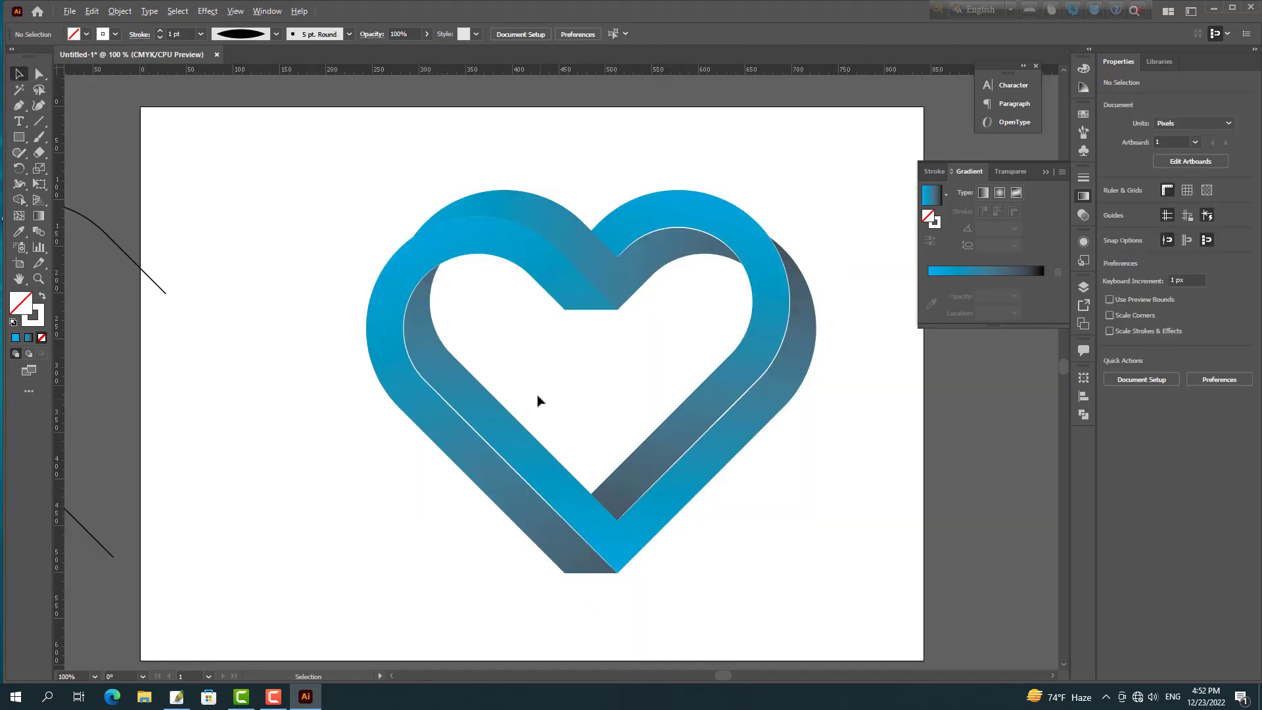
{"action": "left_click_drag", "start_coordinate": [260, 332], "coordinate": [437, 316]}
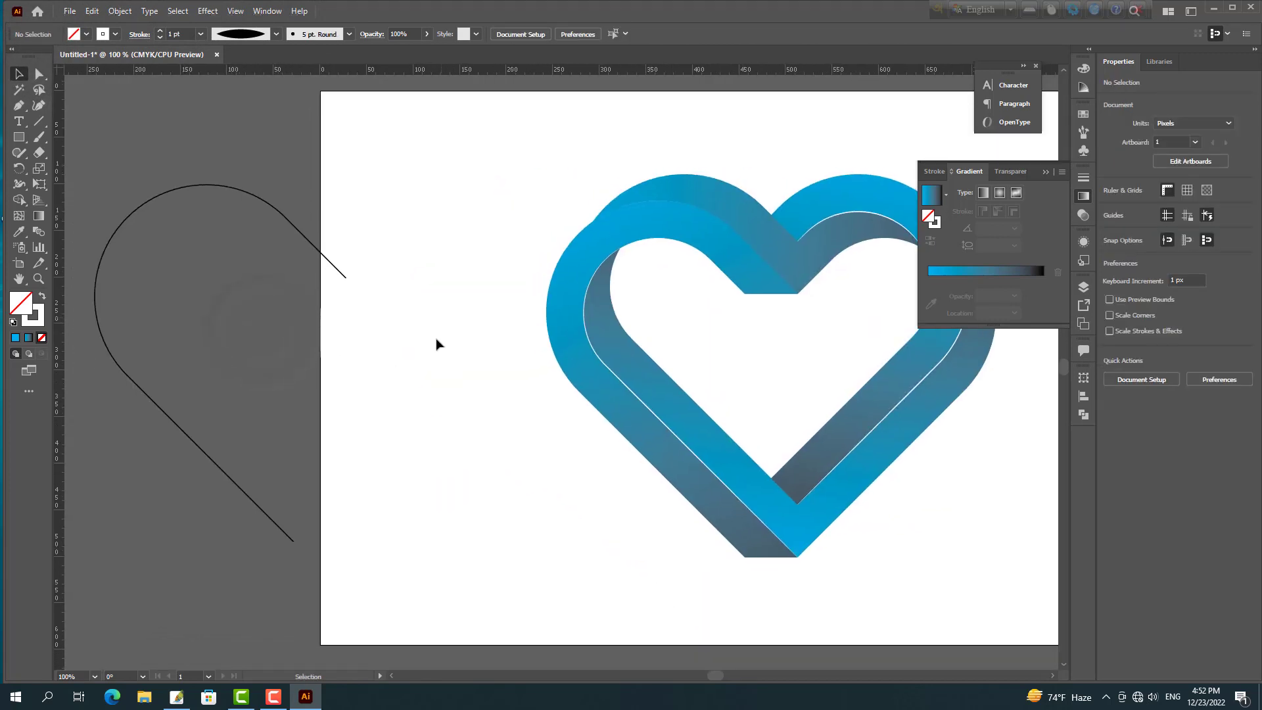
{"action": "left_click", "coordinate": [40, 75]}
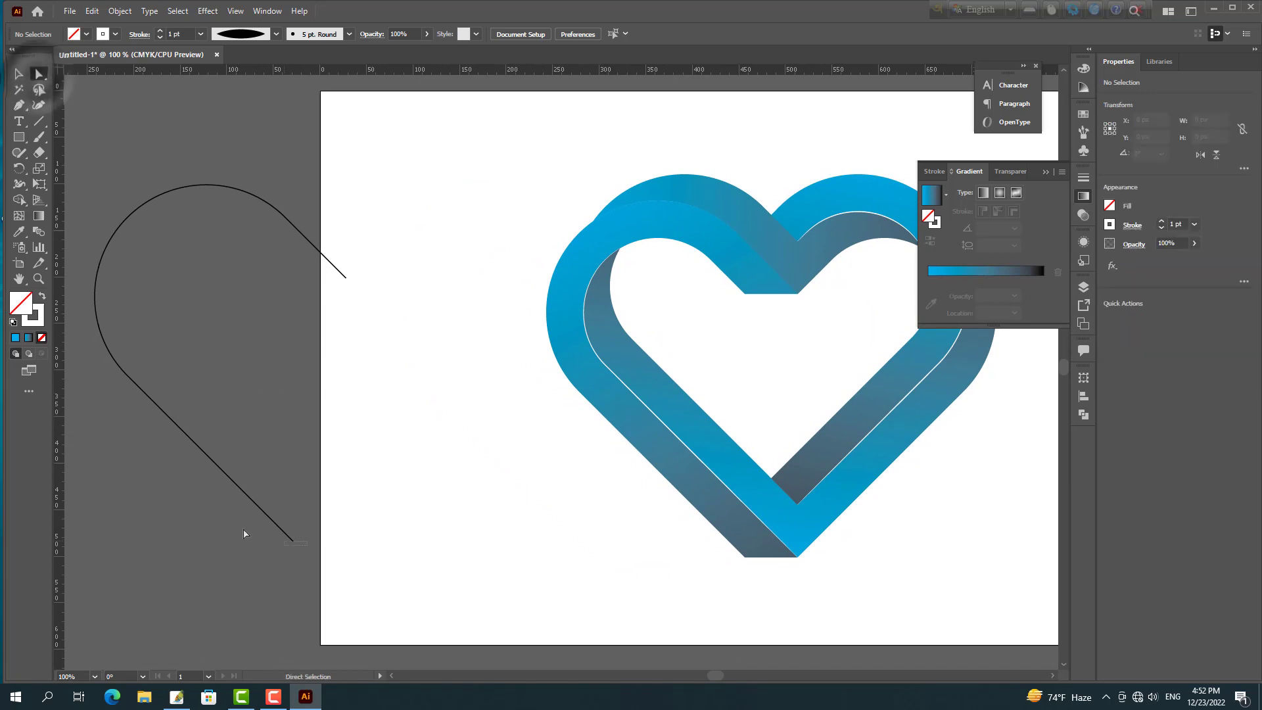
{"action": "left_click", "coordinate": [292, 540]}
{"action": "key", "text": "Delete"}
{"action": "left_click_drag", "start_coordinate": [208, 463], "coordinate": [131, 379]}
{"action": "key", "text": "Delete"}
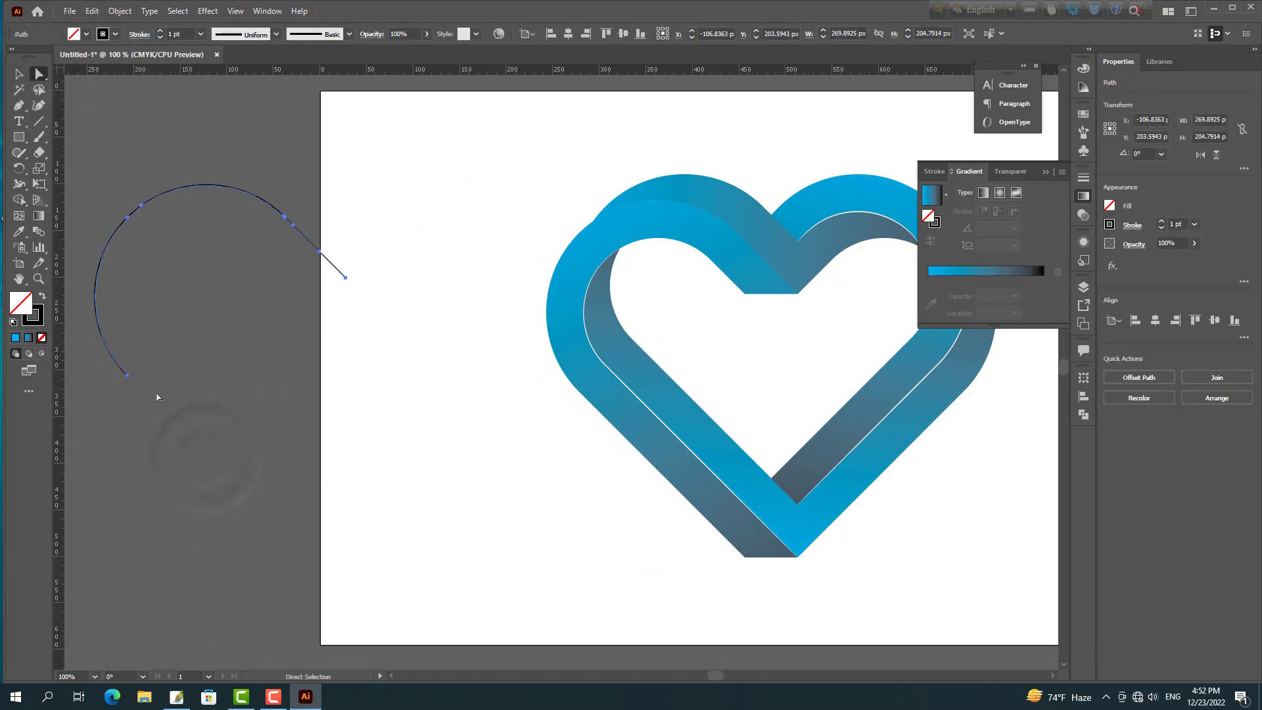
{"action": "key", "text": "Delete"}
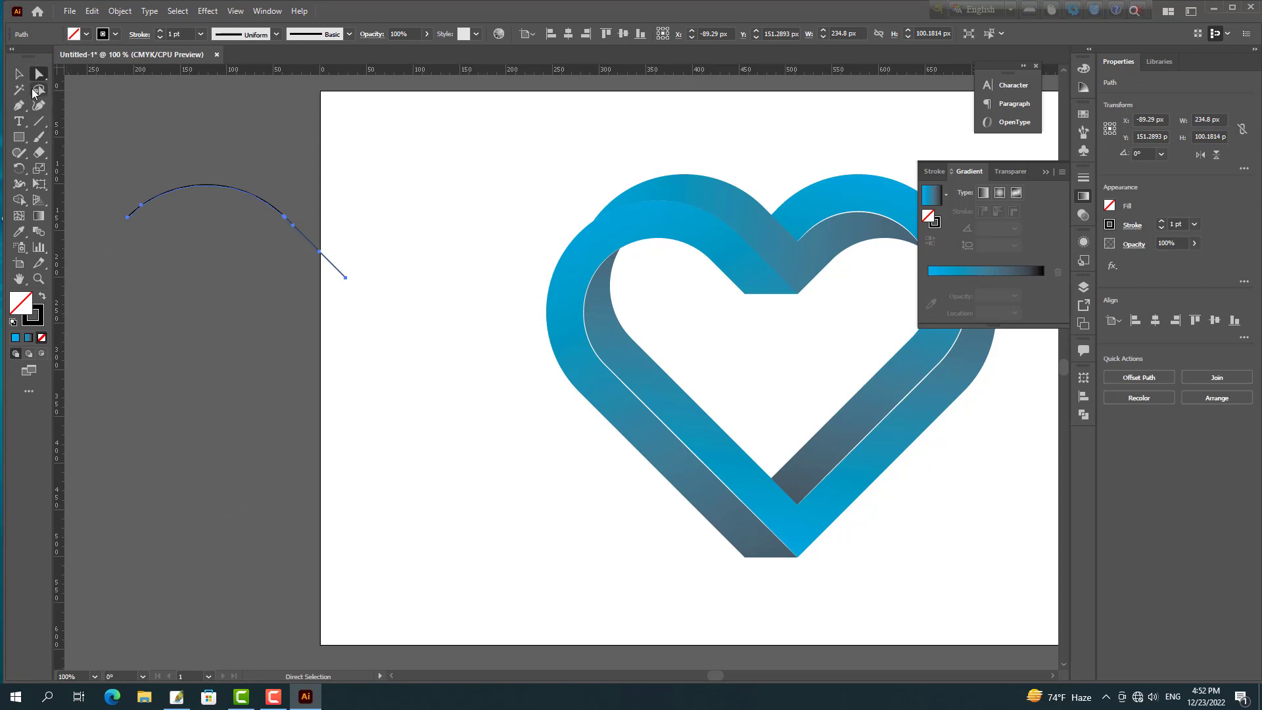
{"action": "left_click", "coordinate": [18, 73]}
{"action": "left_click", "coordinate": [248, 303]}
Move the remaining black arc onto the heart's upper left band edge, to about X 396 px, Y 168 px.
{"action": "left_click", "coordinate": [227, 190]}
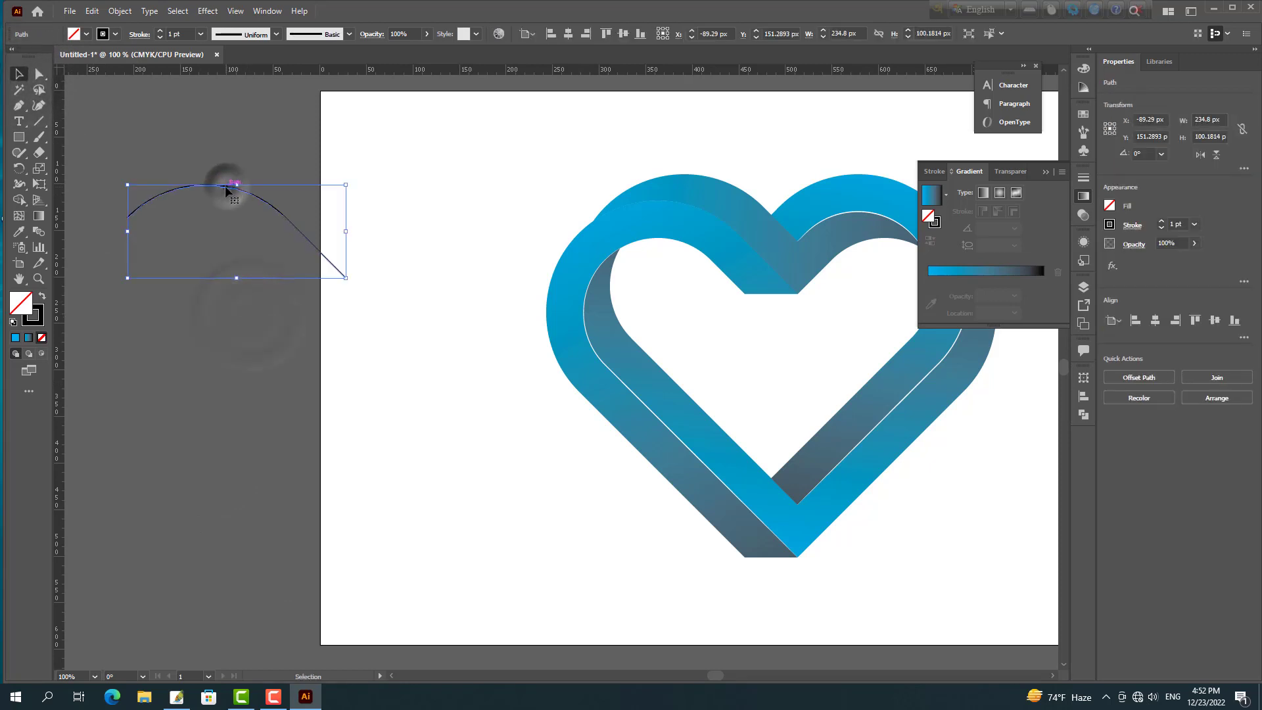
{"action": "left_click_drag", "start_coordinate": [227, 190], "coordinate": [674, 202]}
{"action": "left_click_drag", "start_coordinate": [683, 263], "coordinate": [525, 313]}
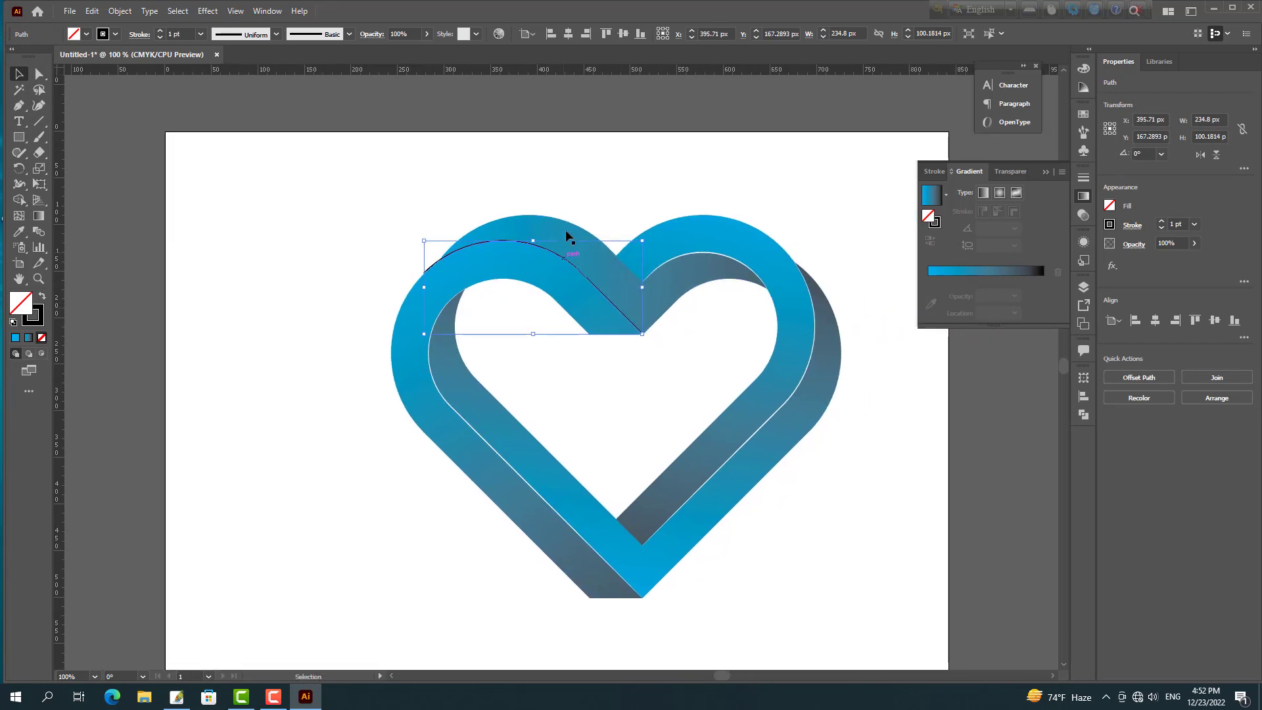
{"action": "scroll", "coordinate": [567, 226], "scroll_direction": "up", "scroll_amount": 3}
{"action": "key", "text": "Down"}
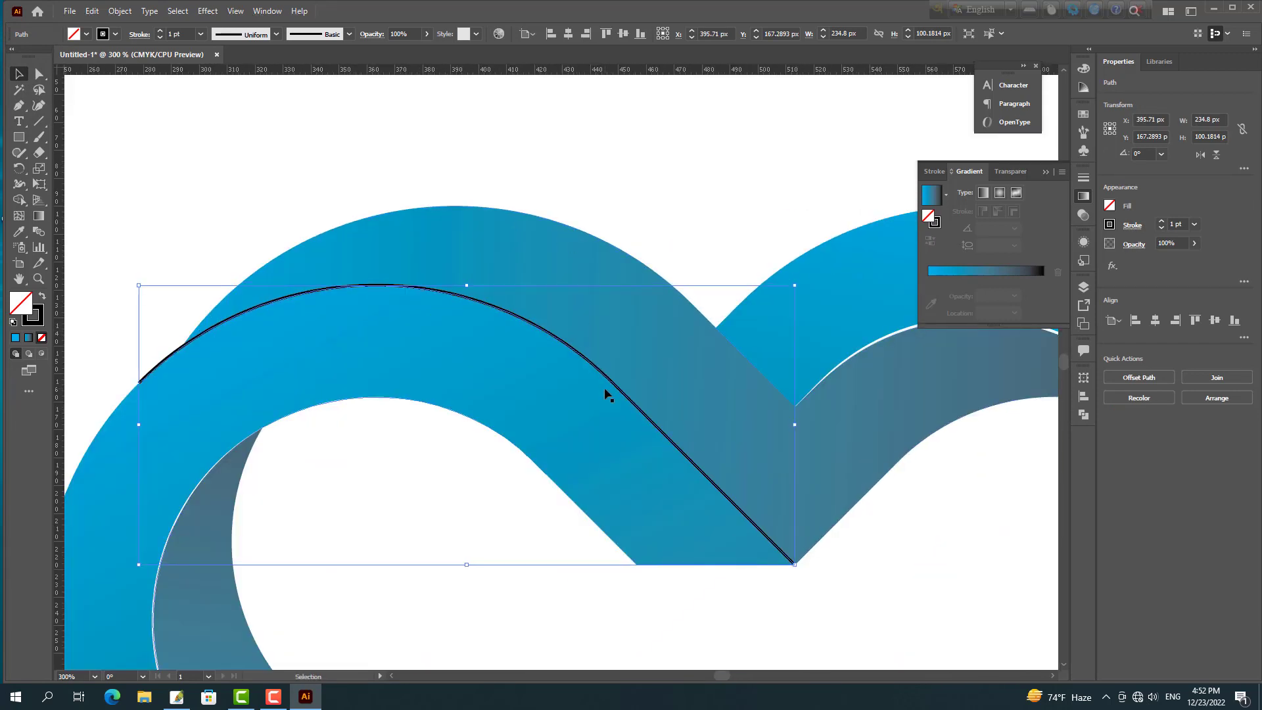
Delete the short left end segment of the arc that extends past the overlap of the two upper left bands.
{"action": "left_click", "coordinate": [236, 209]}
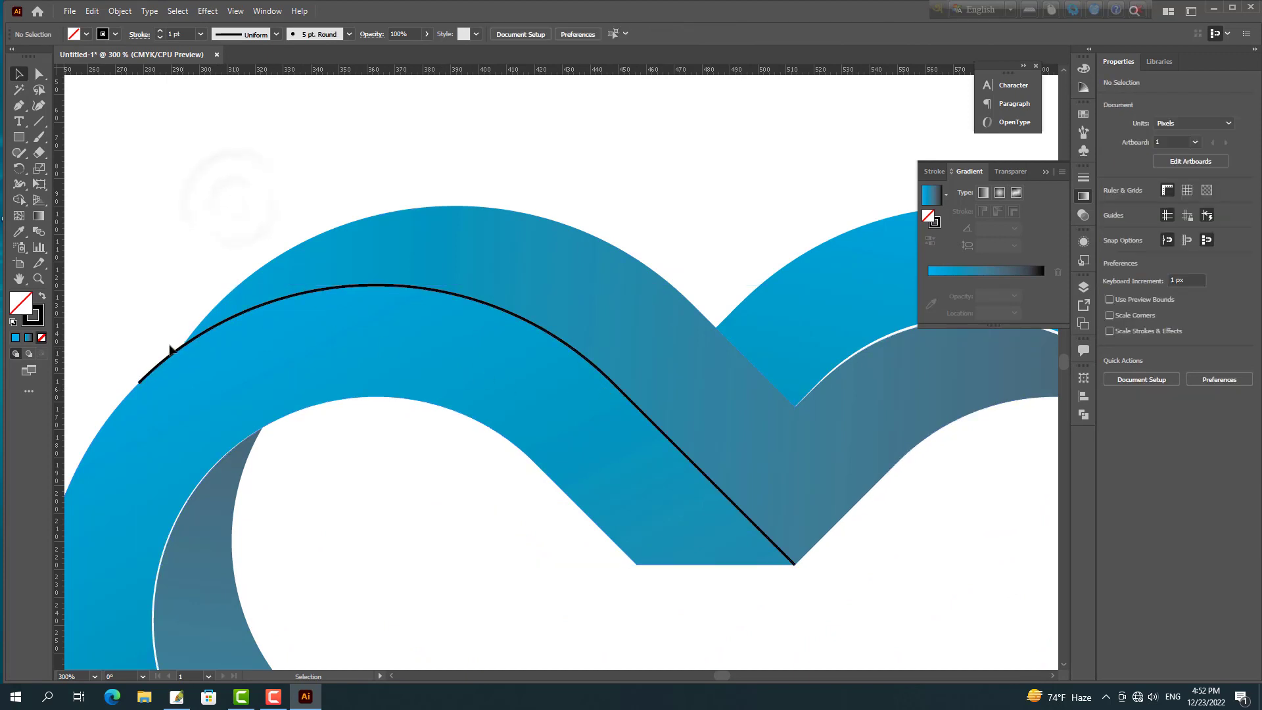
{"action": "left_click", "coordinate": [39, 74]}
{"action": "left_click", "coordinate": [147, 379]}
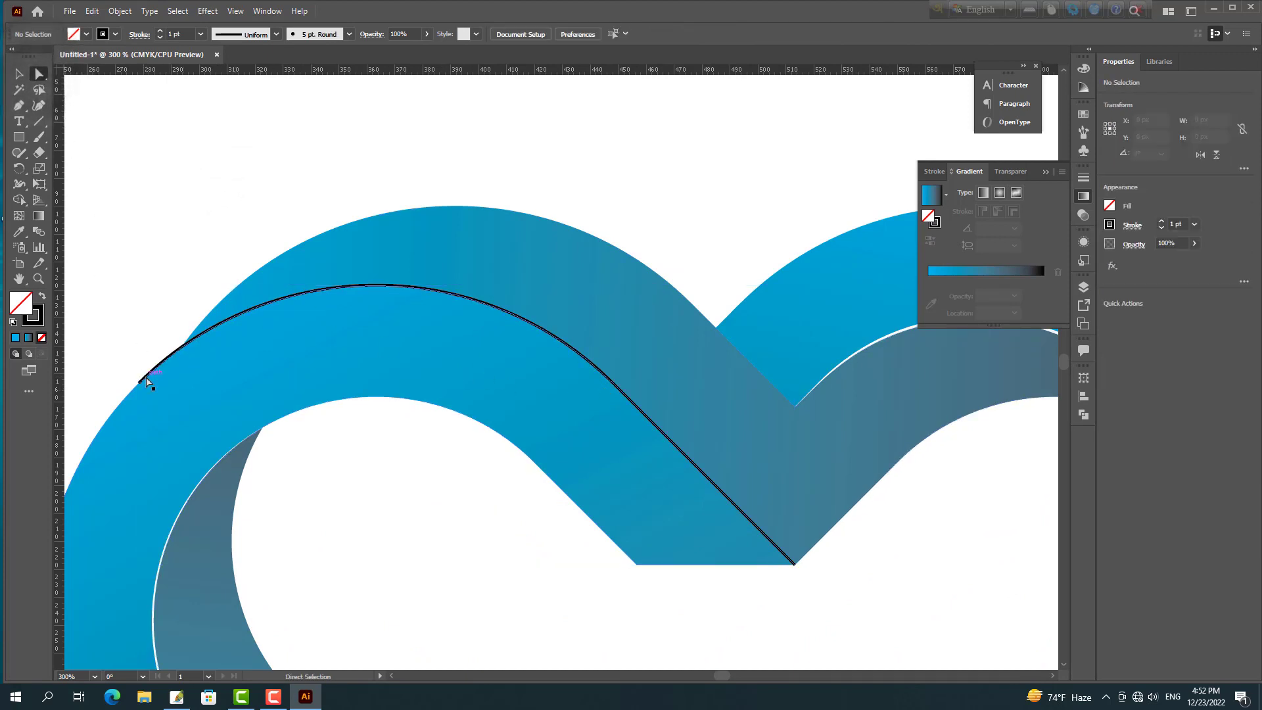
{"action": "key", "text": "Delete"}
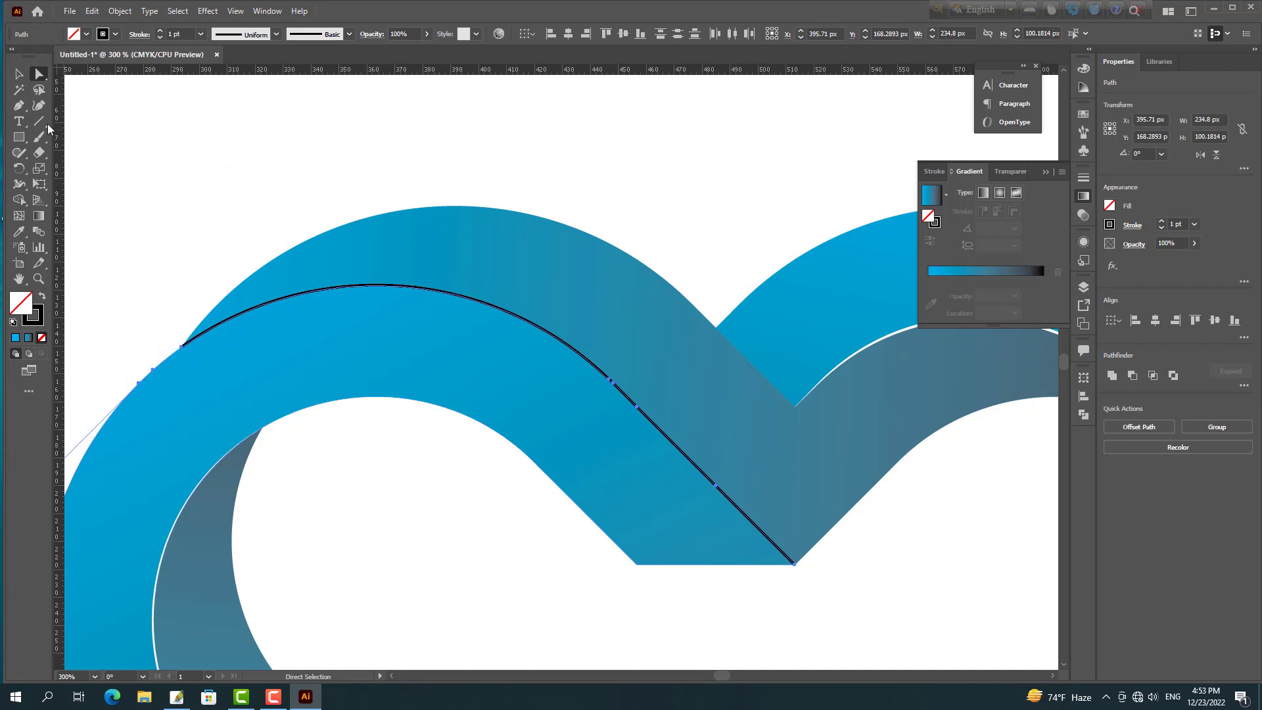
{"action": "left_click", "coordinate": [17, 78]}
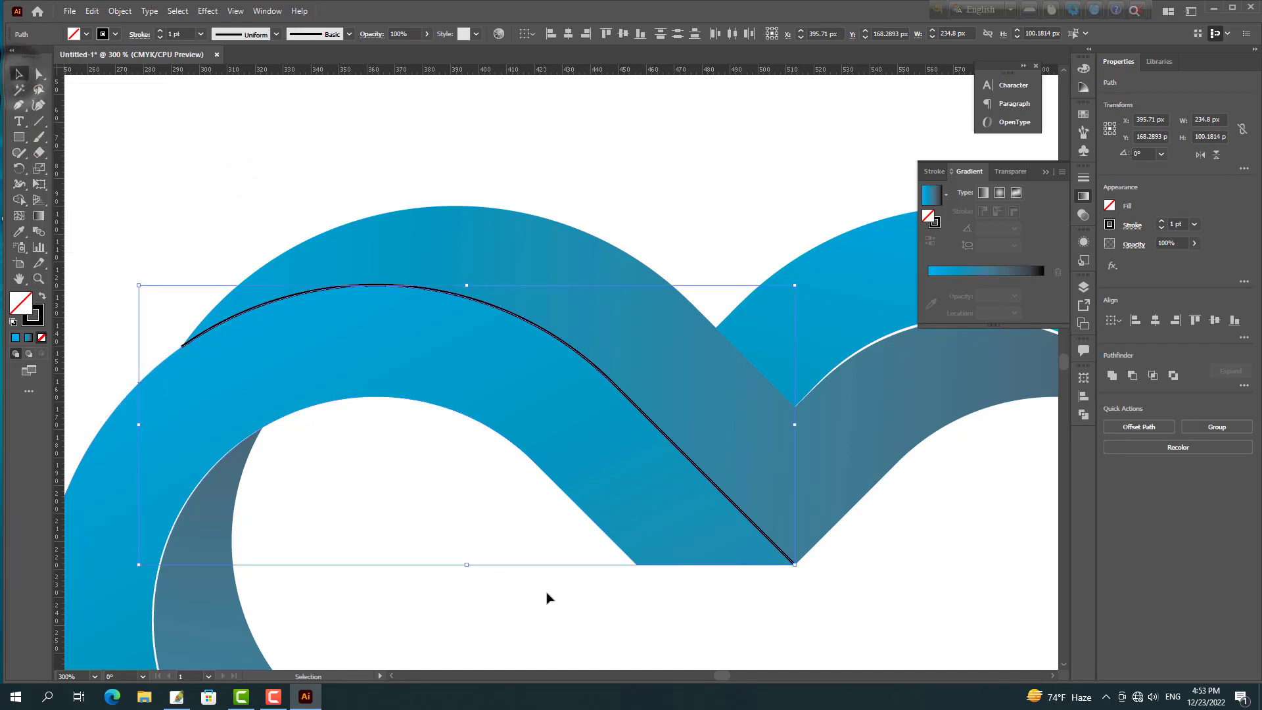
{"action": "key", "text": "Up"}
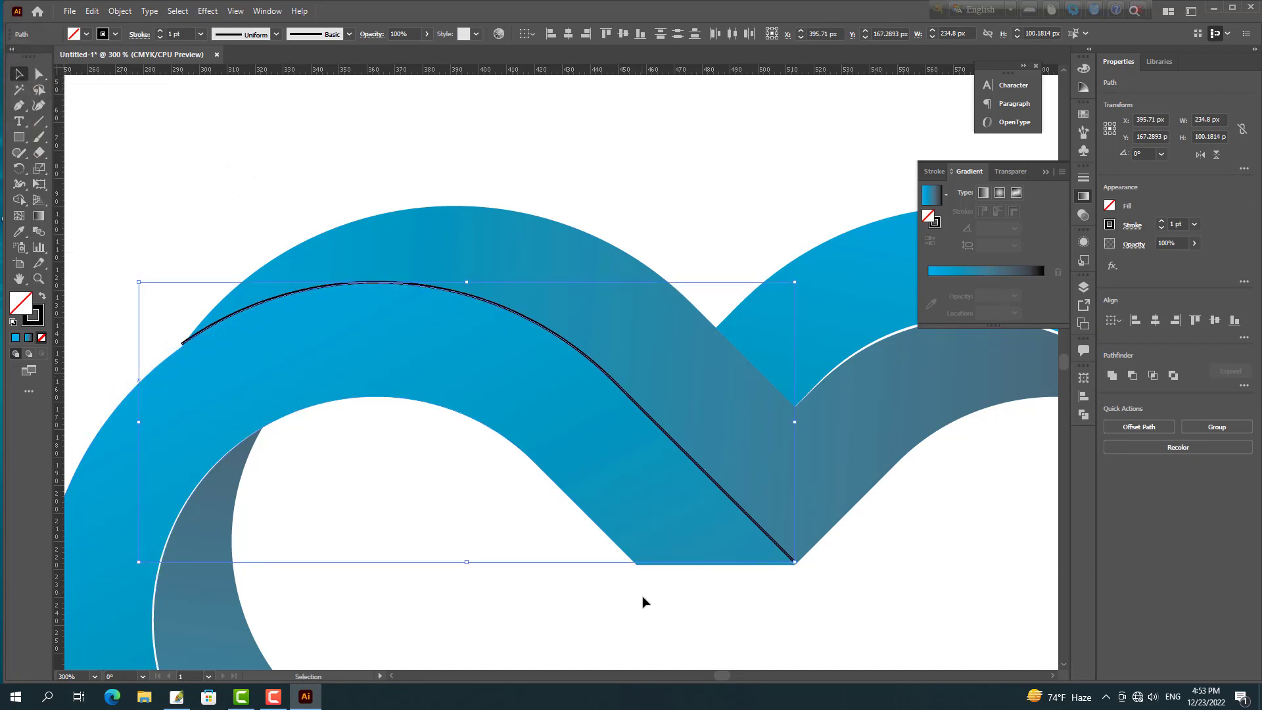
{"action": "key", "text": "Down"}
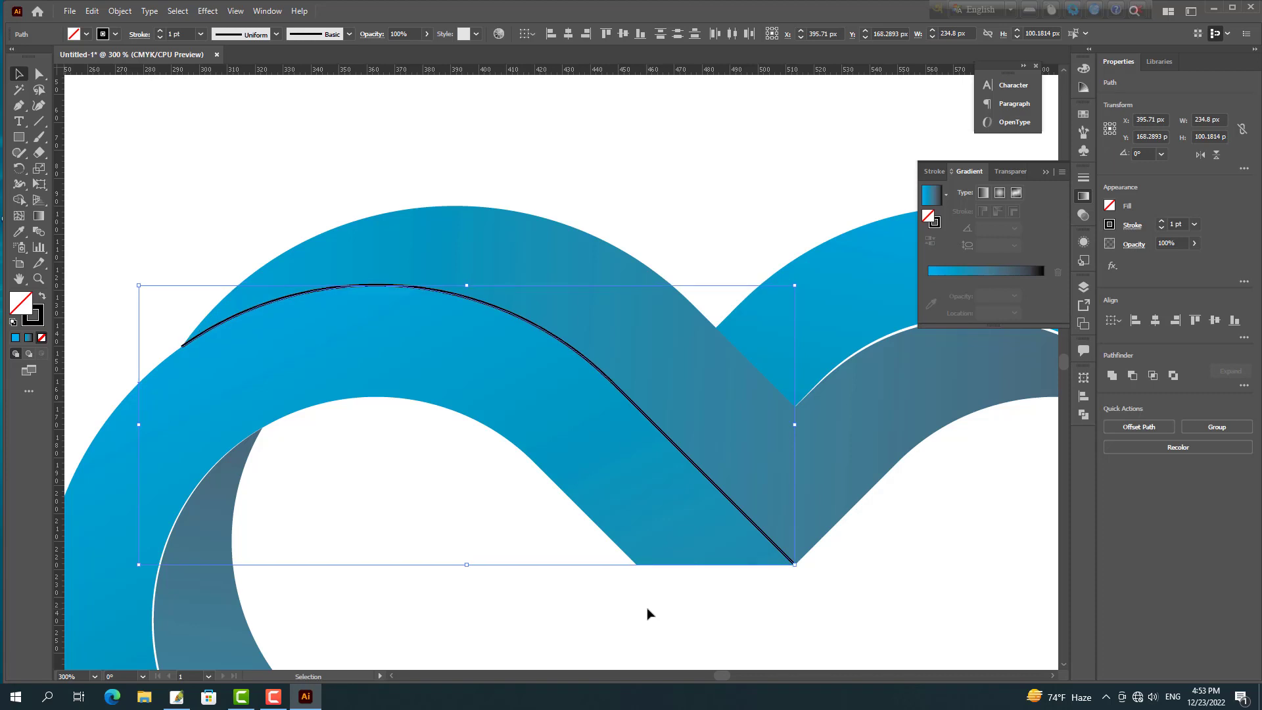
{"action": "left_click", "coordinate": [940, 630]}
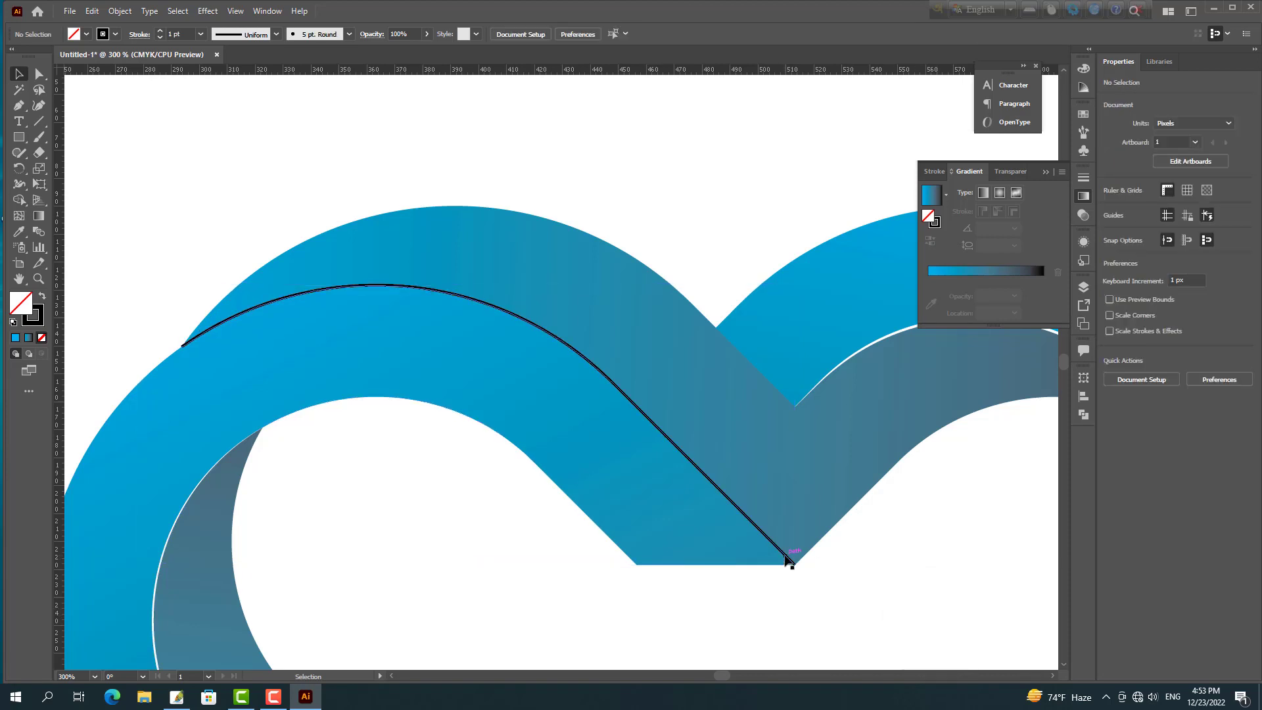
Give the trimmed arc on the upper left band edge a tapered elliptical width profile and a white stroke.
{"action": "left_click", "coordinate": [794, 563]}
{"action": "left_click", "coordinate": [107, 36]}
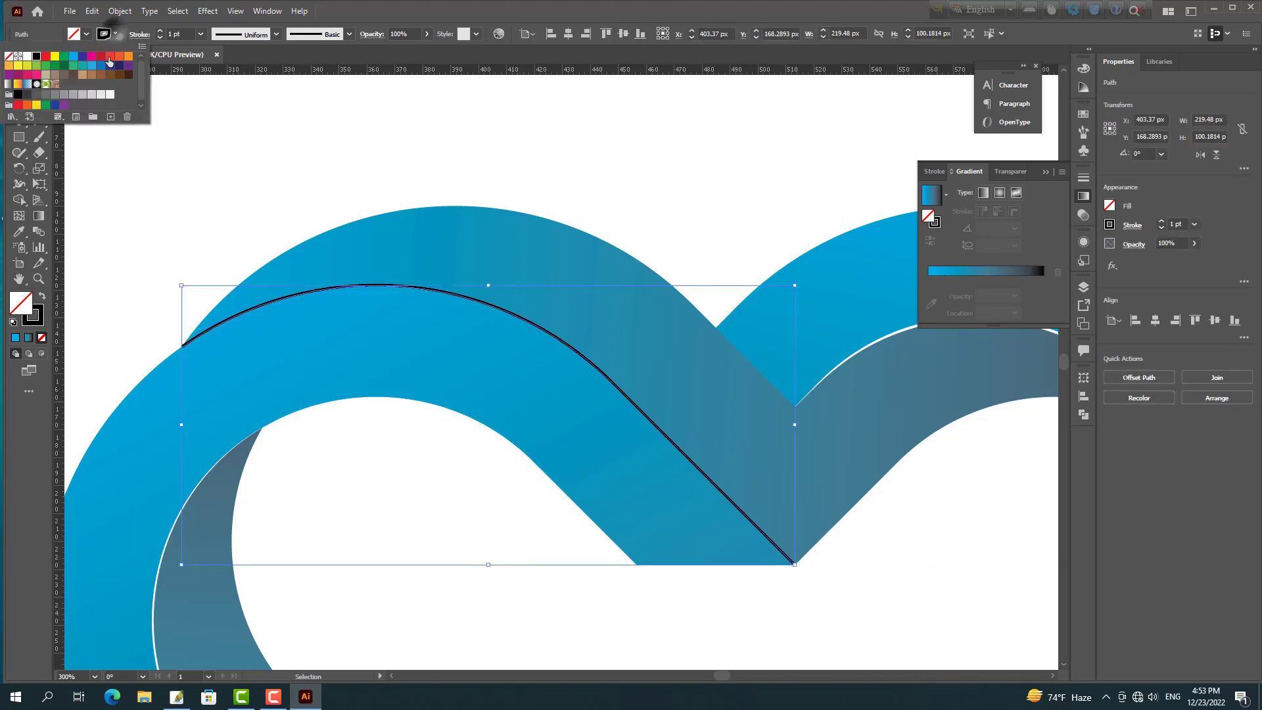
{"action": "left_click", "coordinate": [277, 34]}
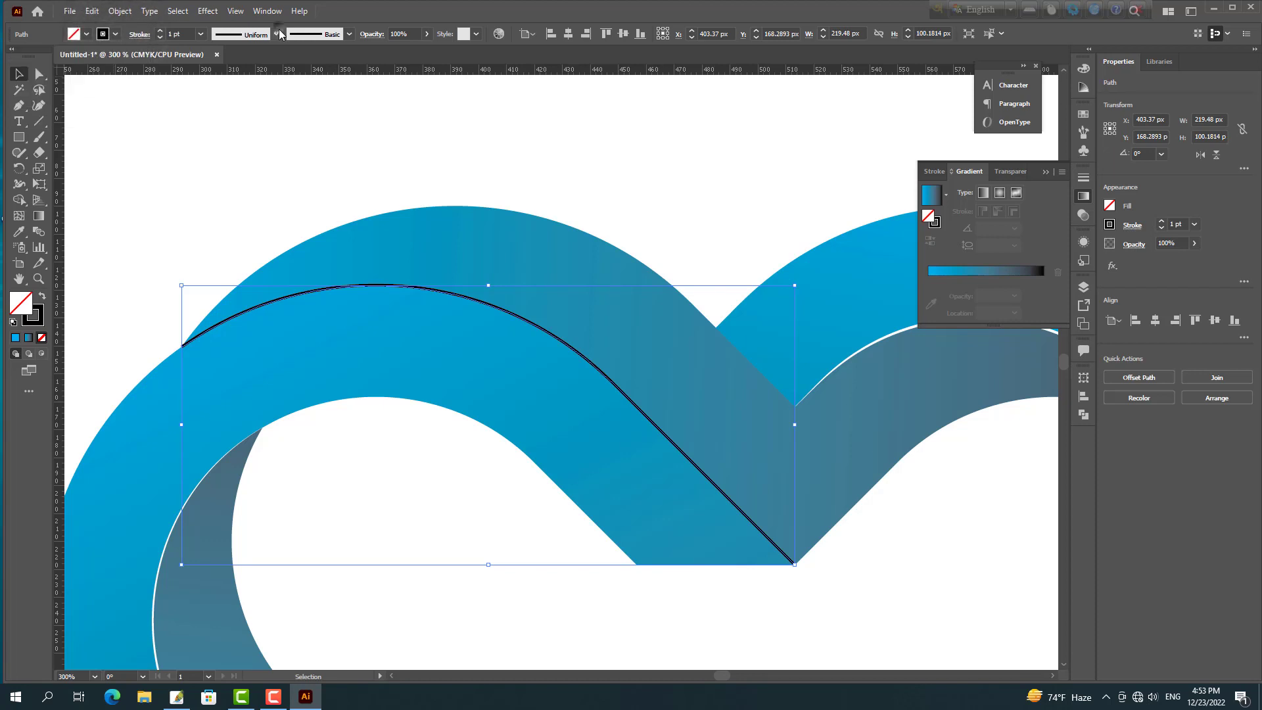
{"action": "left_click", "coordinate": [277, 34]}
{"action": "left_click", "coordinate": [230, 75]}
{"action": "left_click", "coordinate": [117, 34]}
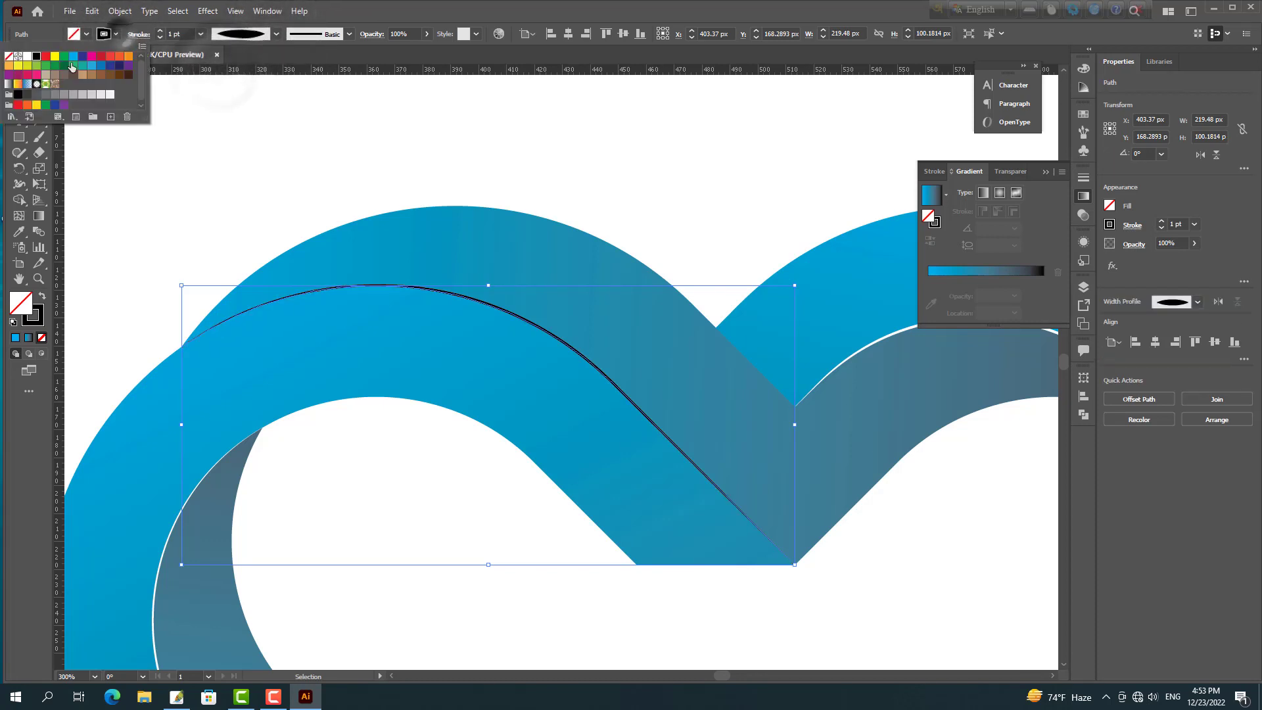
{"action": "left_click", "coordinate": [31, 56]}
{"action": "left_click", "coordinate": [661, 150]}
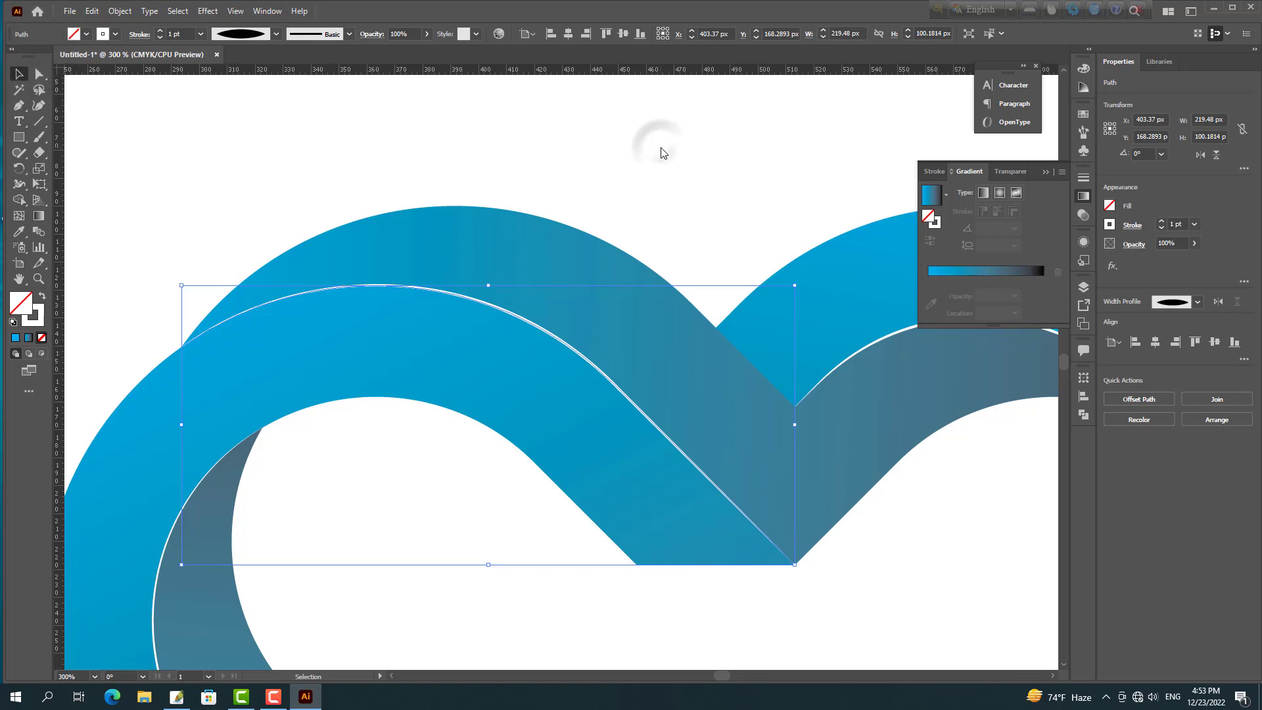
{"action": "key", "text": "Right"}
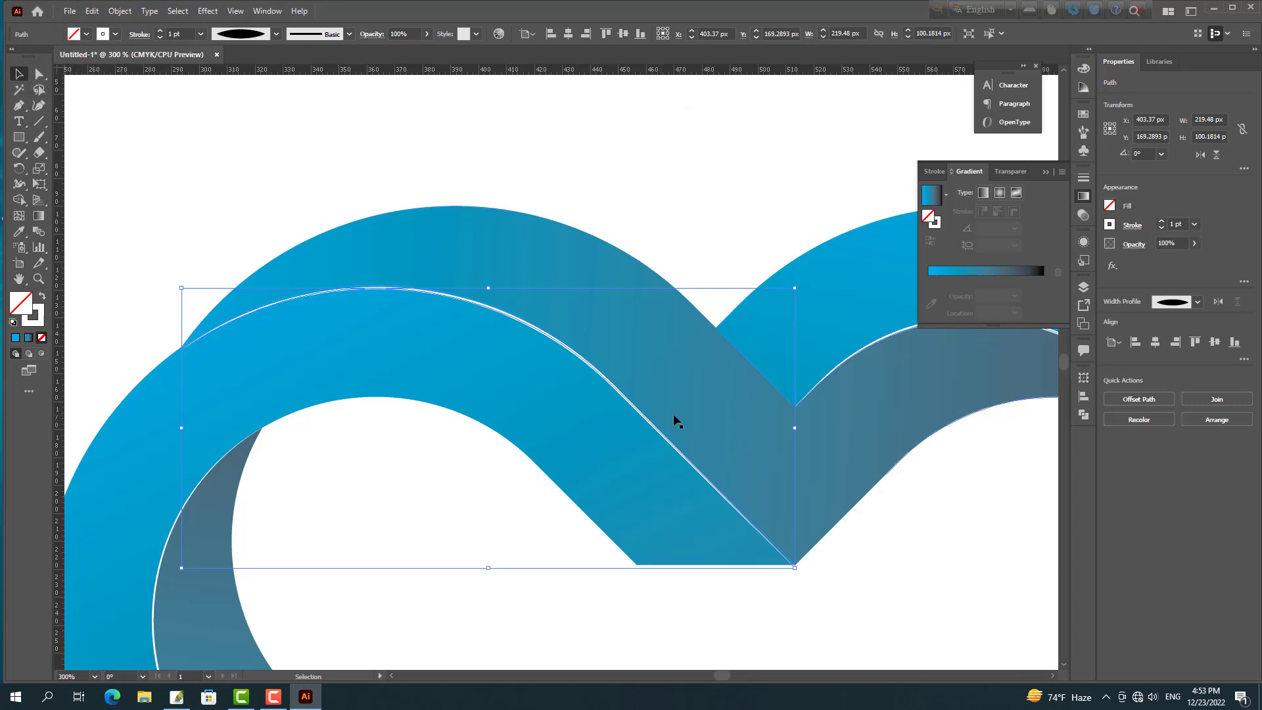
{"action": "key", "text": "Left"}
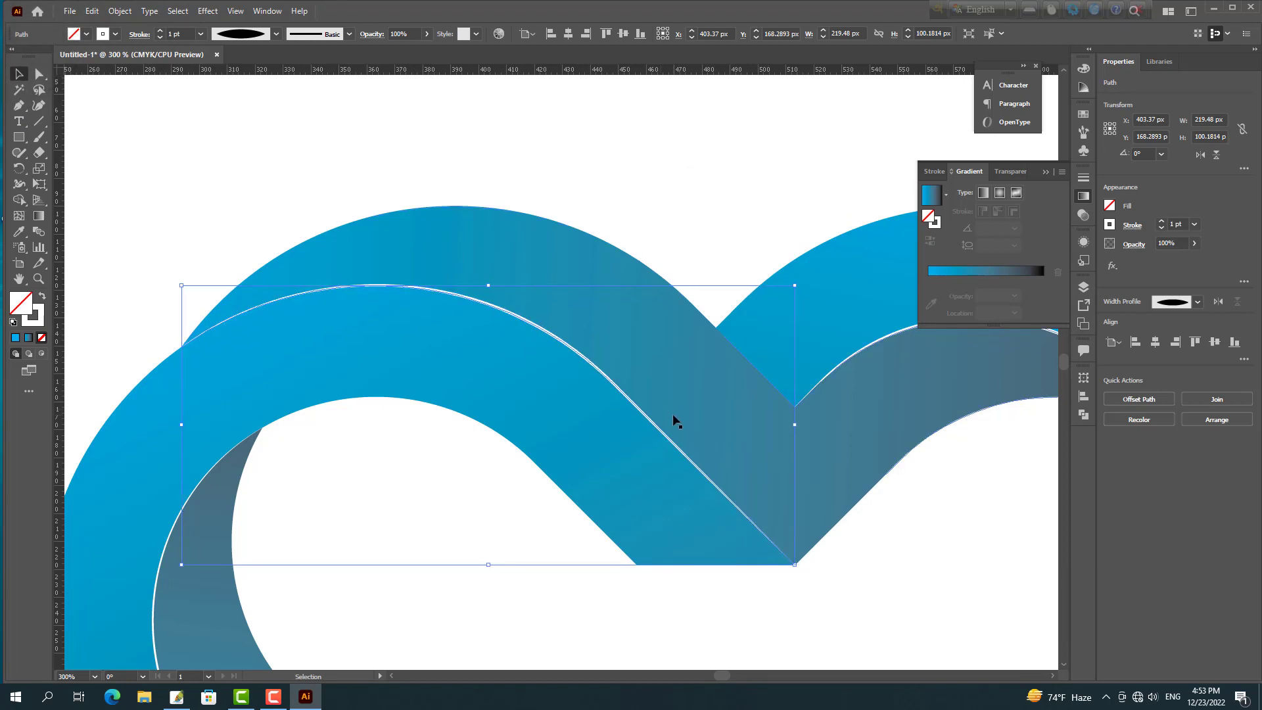
{"action": "left_click", "coordinate": [647, 204]}
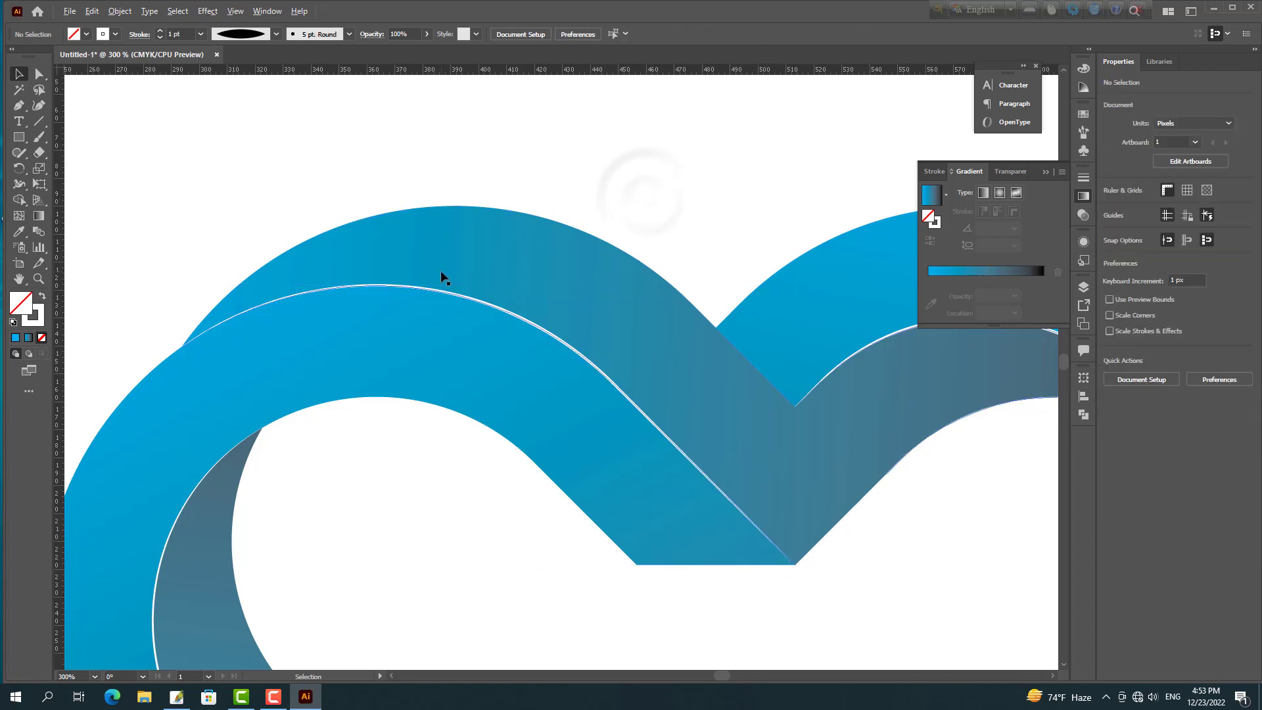
Move the whole heart artwork up and left on the artboard, to about X 395 px, Y 231 px.
{"action": "scroll", "coordinate": [443, 276], "scroll_direction": "down", "scroll_amount": 5}
{"action": "scroll", "coordinate": [442, 276], "scroll_direction": "down", "scroll_amount": 1}
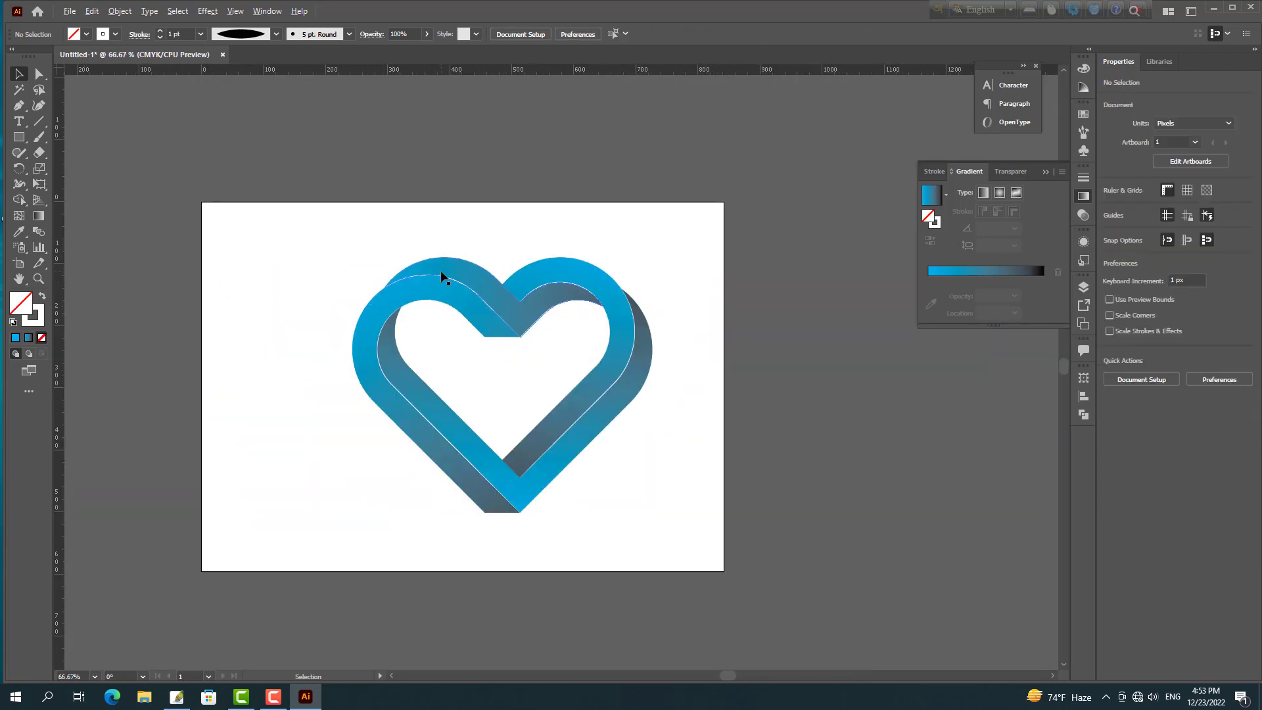
{"action": "left_click", "coordinate": [594, 406]}
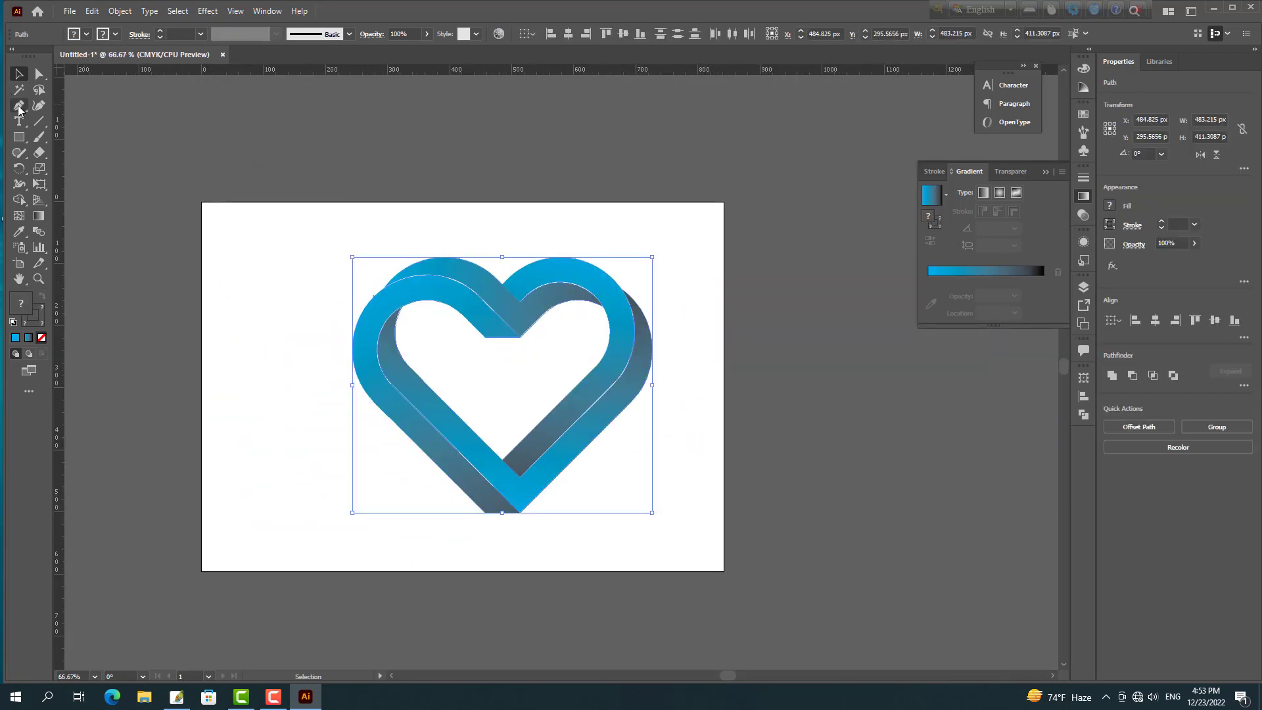
{"action": "scroll", "coordinate": [445, 445], "scroll_direction": "up", "scroll_amount": 2}
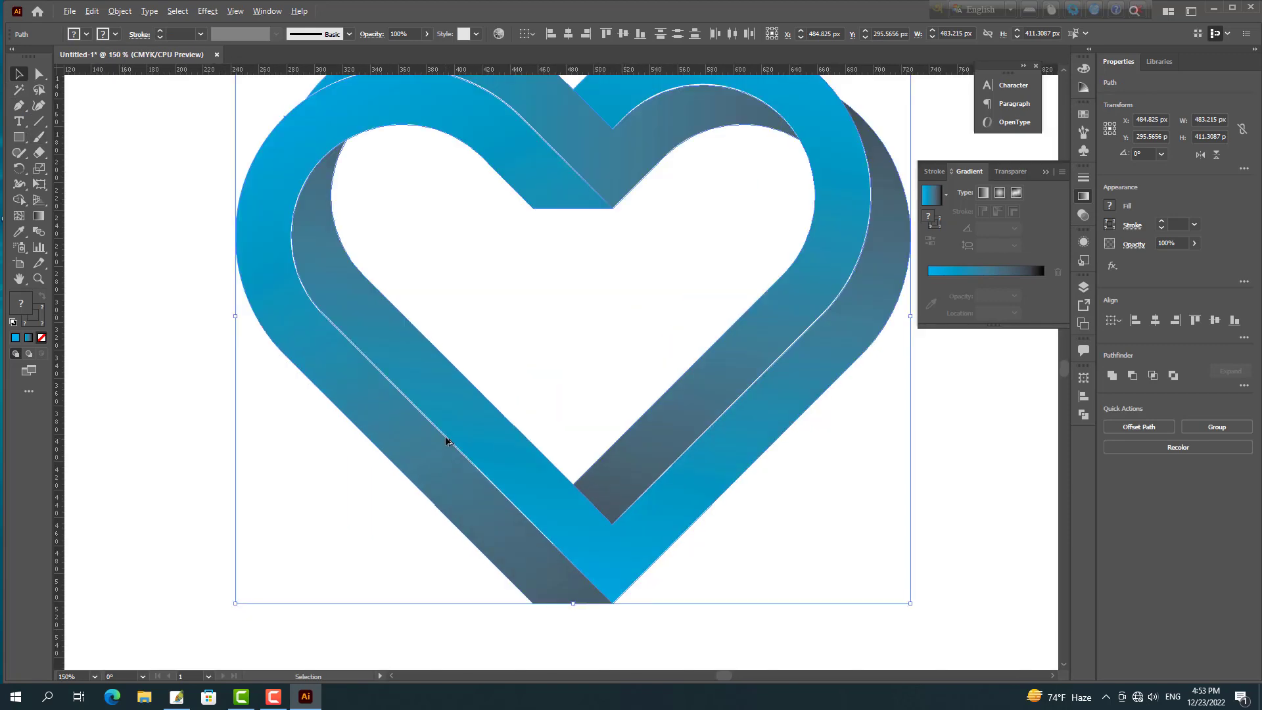
{"action": "scroll", "coordinate": [446, 439], "scroll_direction": "down", "scroll_amount": 2}
{"action": "left_click_drag", "start_coordinate": [562, 500], "coordinate": [469, 415]}
{"action": "scroll", "coordinate": [549, 471], "scroll_direction": "up", "scroll_amount": 2}
{"action": "left_click_drag", "start_coordinate": [545, 471], "coordinate": [535, 502]}
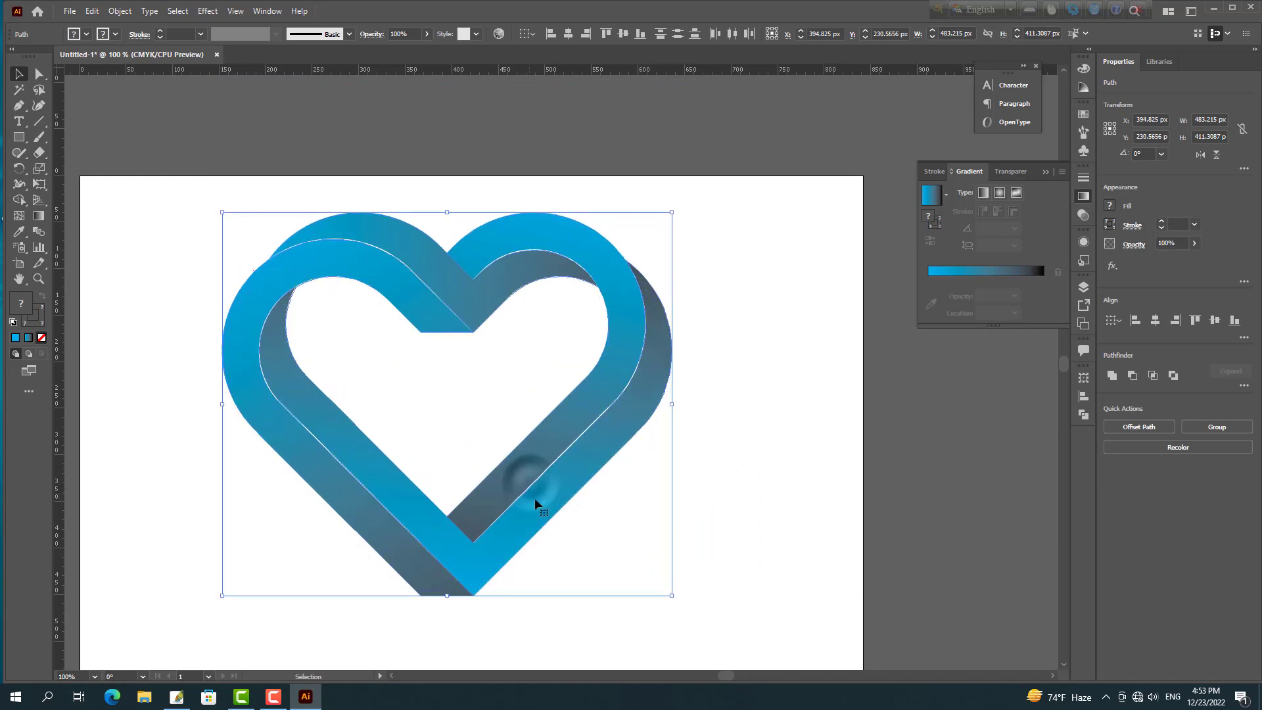
{"action": "left_click", "coordinate": [765, 488]}
Draw a circle 225 px in diameter overlapping the heart's bottom tip with the Ellipse tool.
{"action": "scroll", "coordinate": [764, 488], "scroll_direction": "down", "scroll_amount": 2}
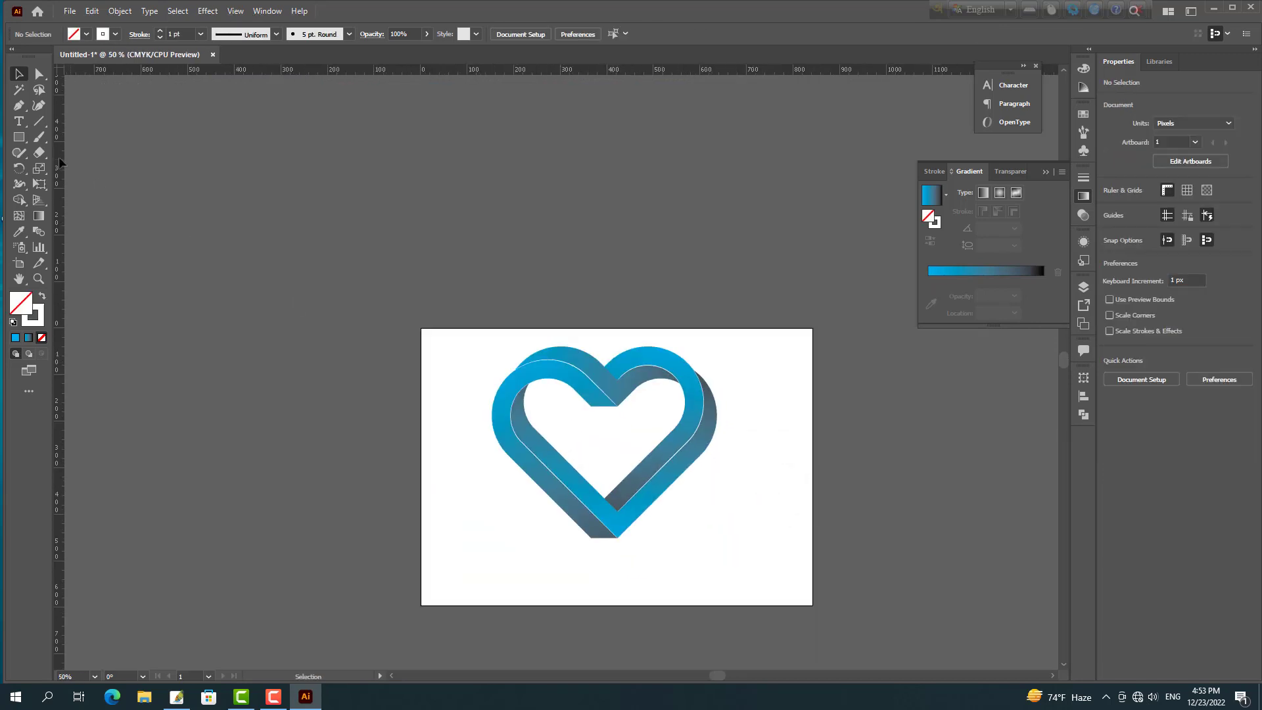
{"action": "left_click_drag", "start_coordinate": [19, 137], "coordinate": [66, 169]}
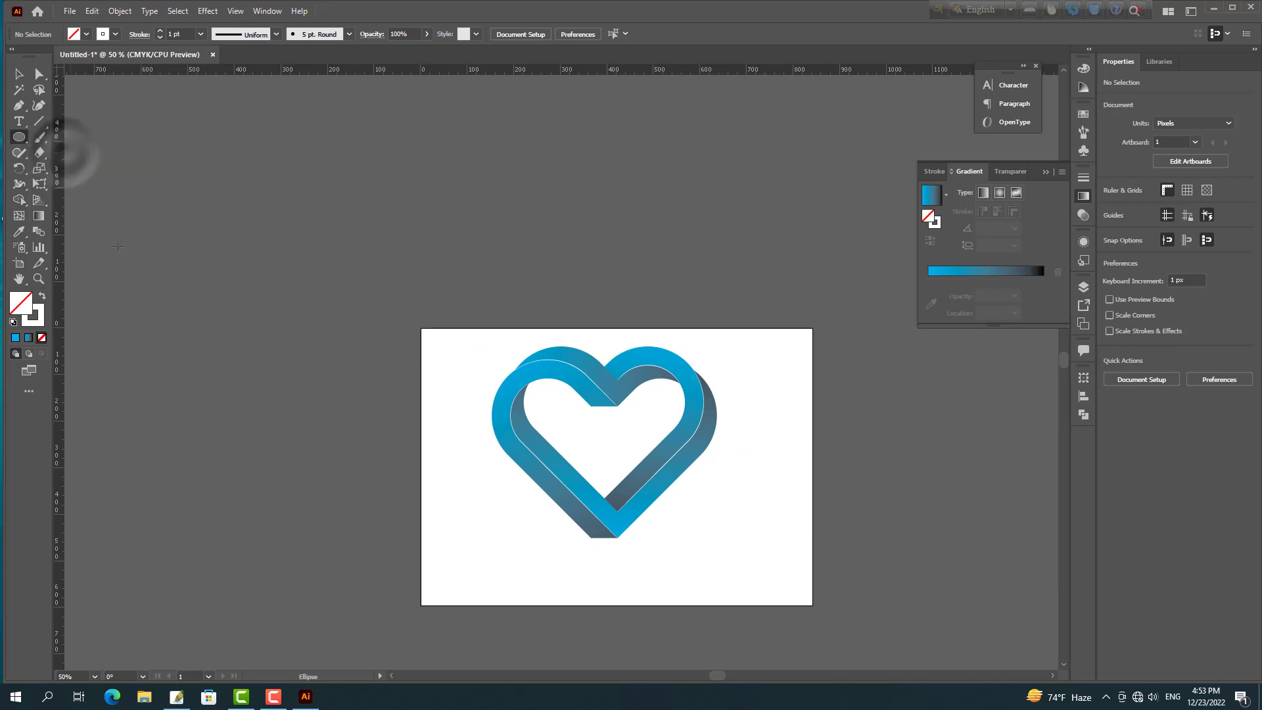
{"action": "left_click_drag", "start_coordinate": [532, 534], "coordinate": [607, 595]}
{"action": "key", "text": "ctrl+z"}
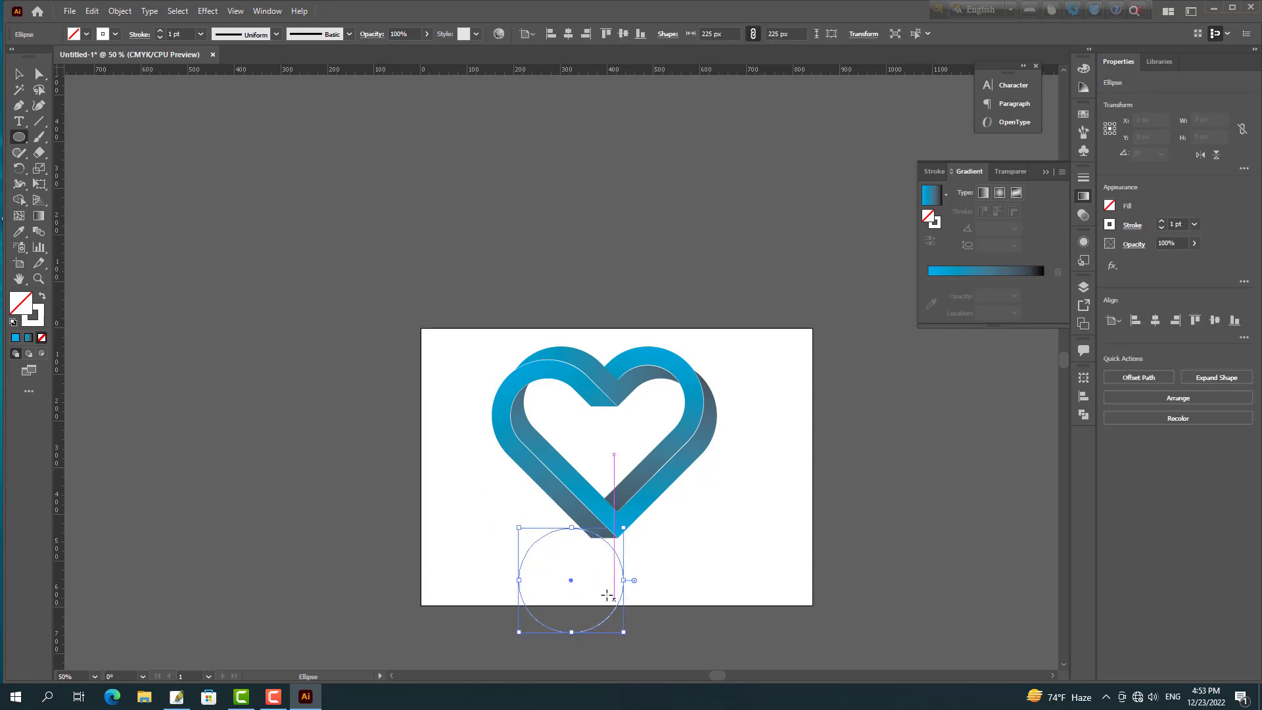
Fill the circle with the White, Black gradient, make it radial and reverse it so black is at the centre.
{"action": "left_click", "coordinate": [946, 195]}
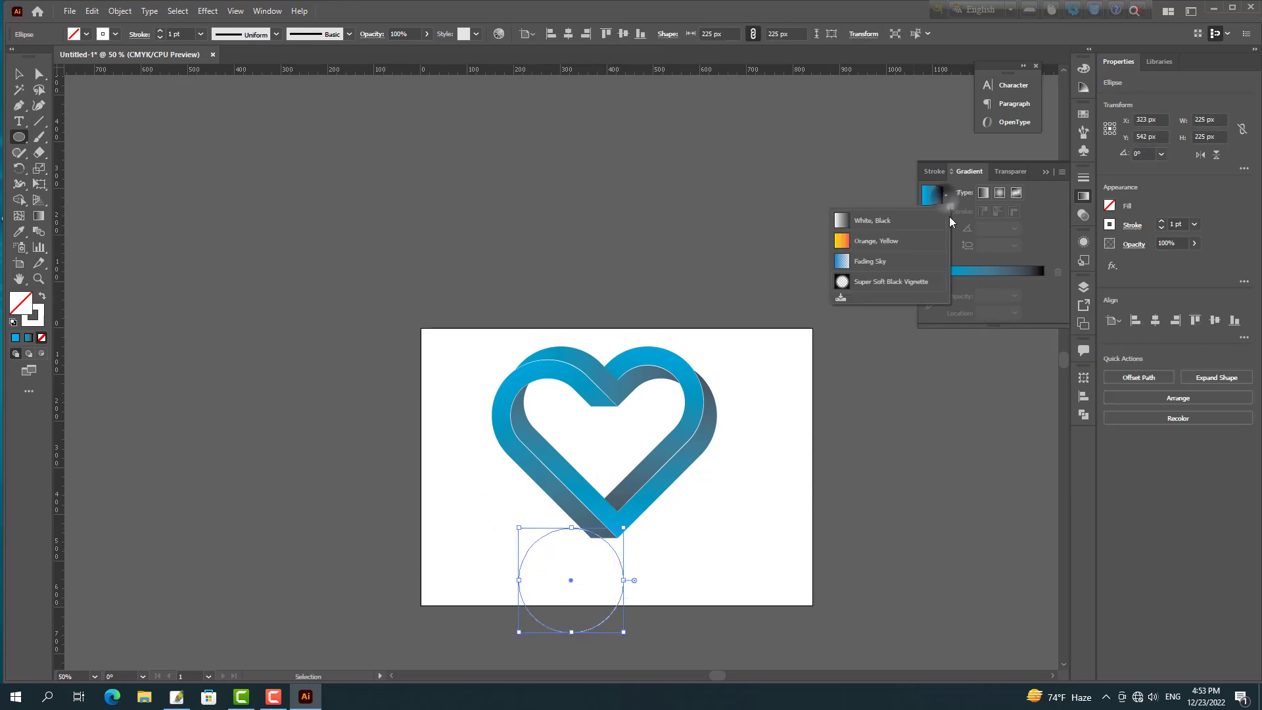
{"action": "left_click", "coordinate": [877, 217]}
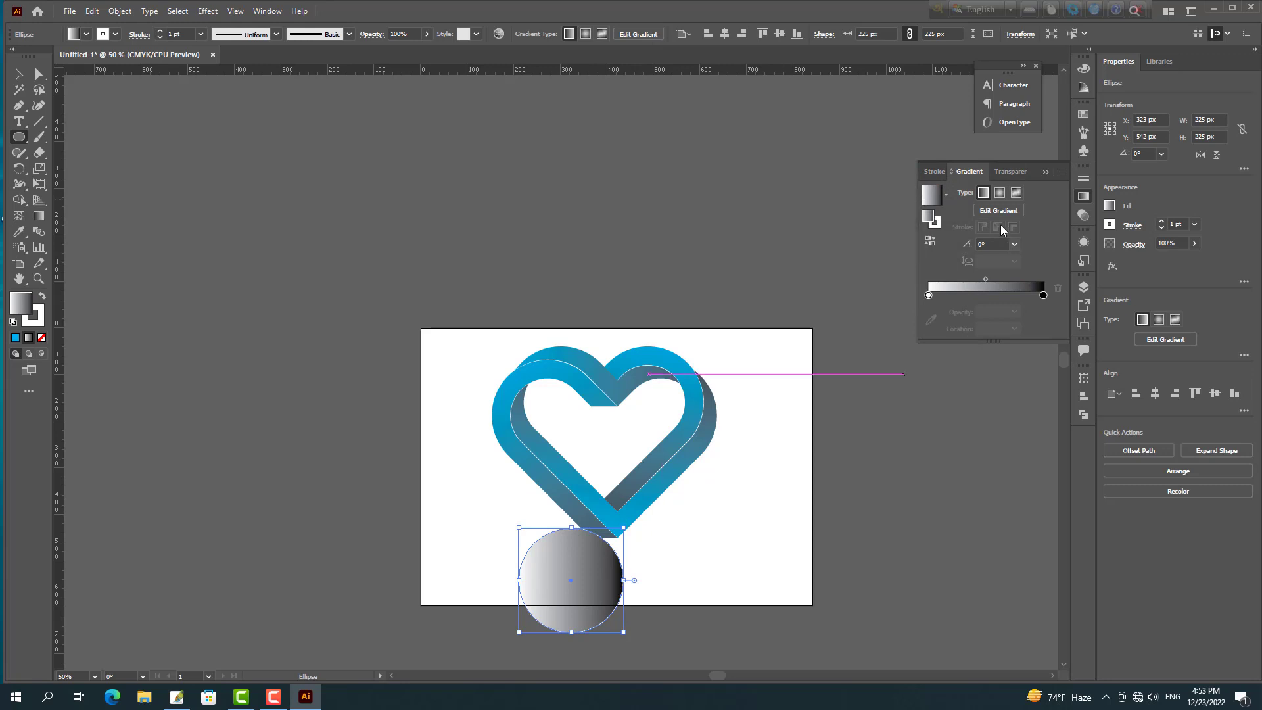
{"action": "left_click", "coordinate": [1000, 192]}
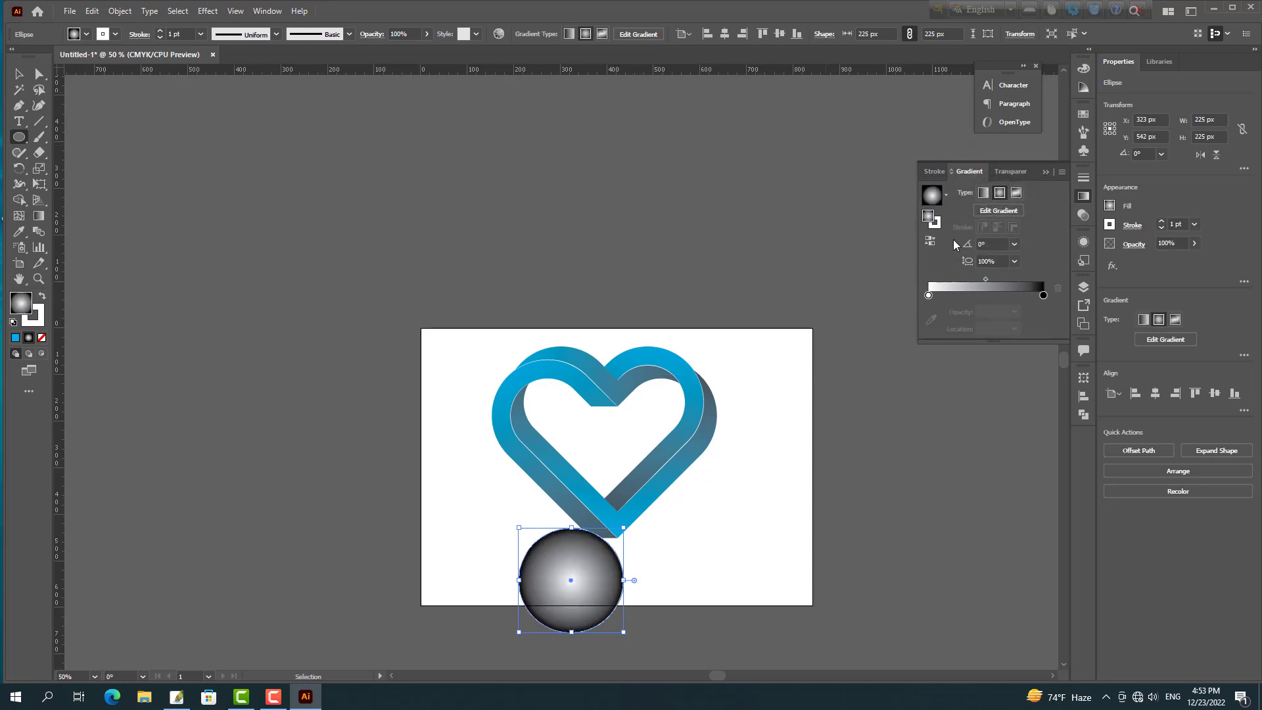
{"action": "left_click", "coordinate": [931, 242]}
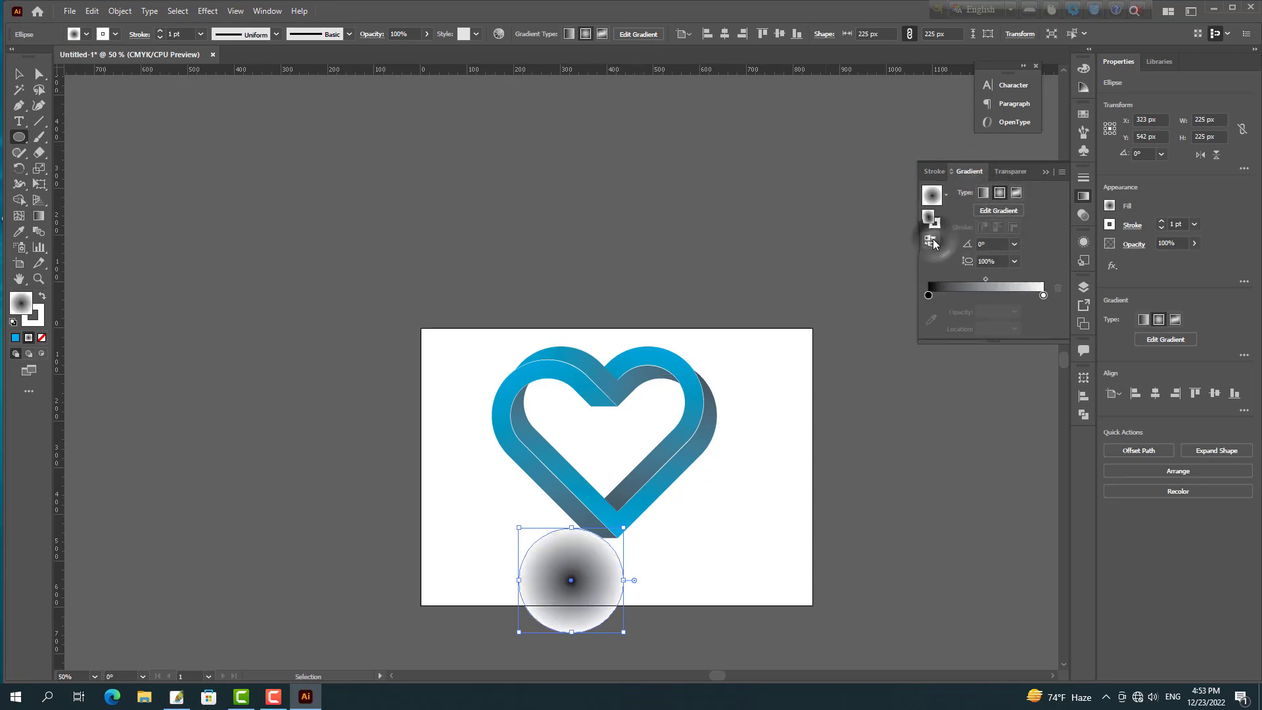
Move the circle over the heart's bottom tip and set its outer white gradient stop to 0% opacity.
{"action": "left_click", "coordinate": [18, 74]}
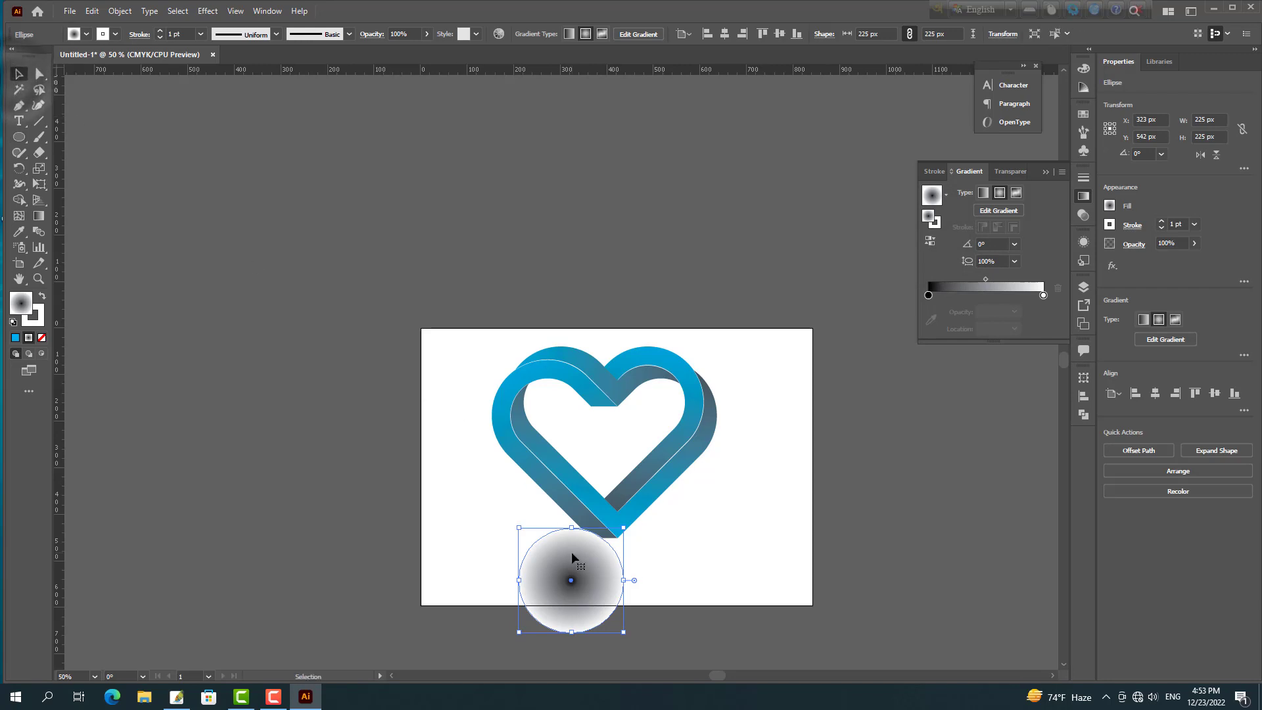
{"action": "left_click_drag", "start_coordinate": [570, 551], "coordinate": [579, 499]}
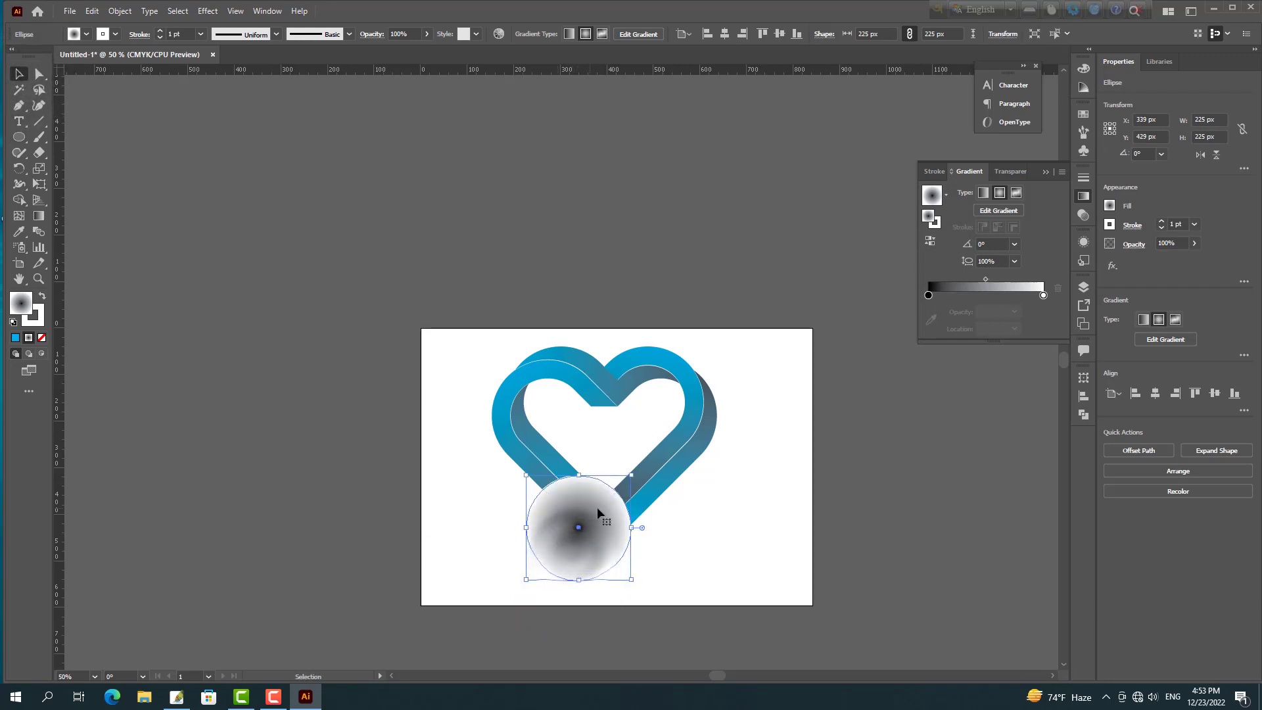
{"action": "left_click", "coordinate": [1042, 295]}
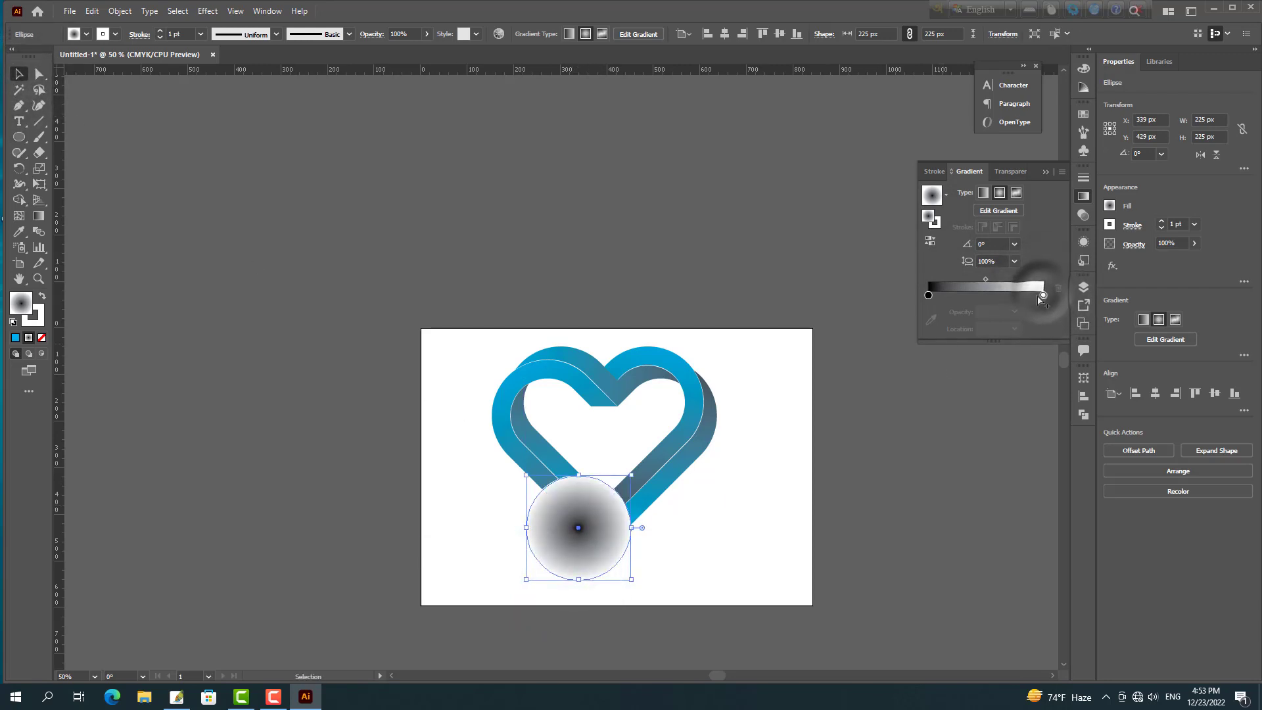
{"action": "left_click", "coordinate": [1015, 311]}
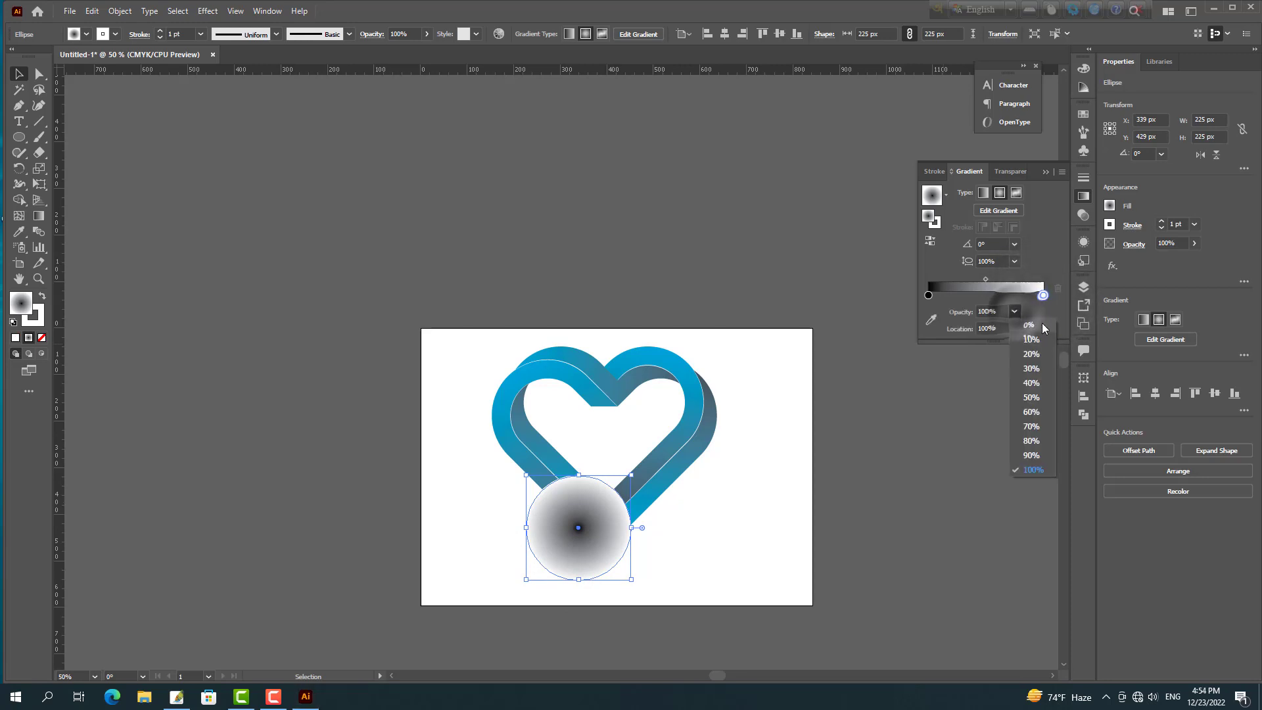
{"action": "left_click", "coordinate": [1027, 290]}
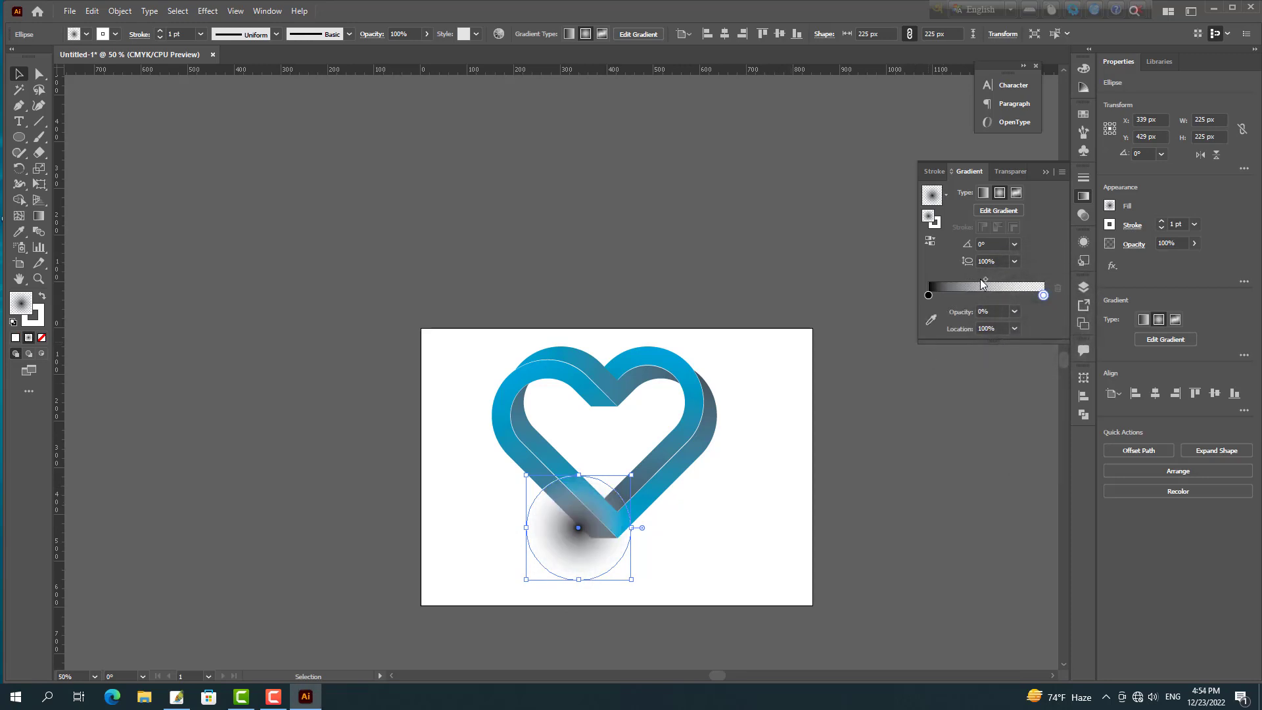
Lower the circle's overall opacity to 74% and shift its gradient midpoint to about 57%.
{"action": "left_click", "coordinate": [428, 34]}
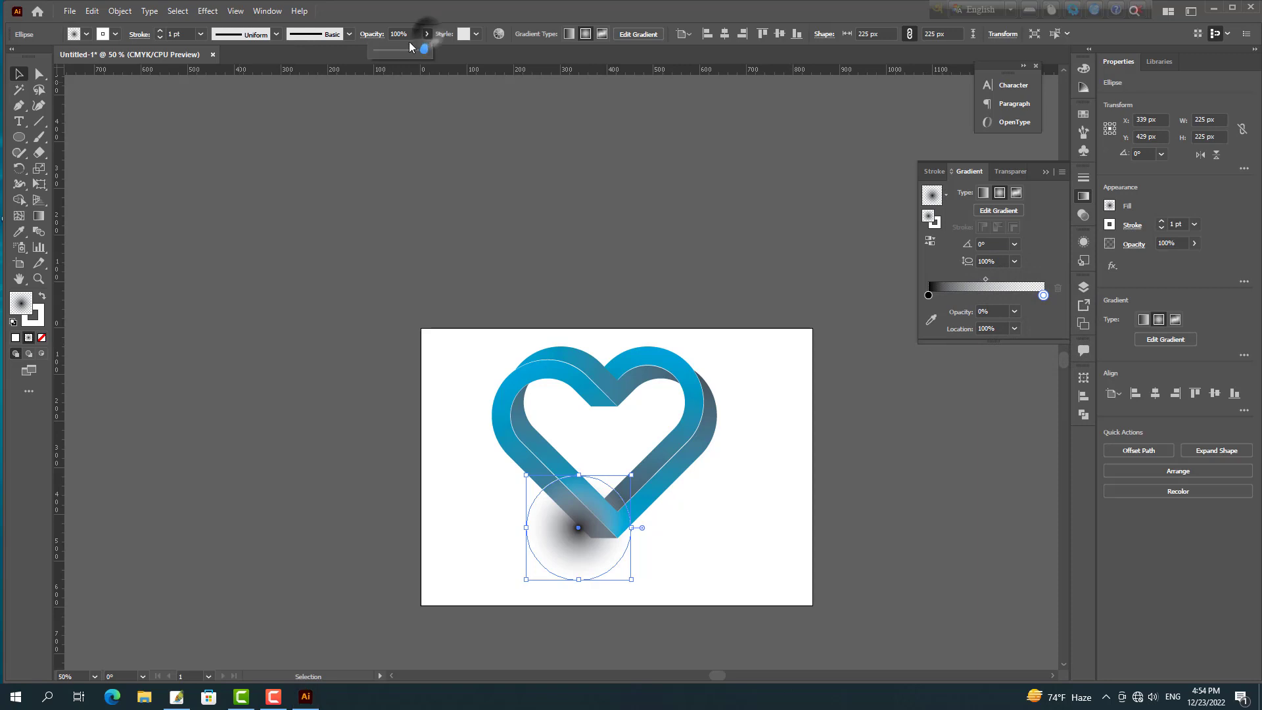
{"action": "left_click_drag", "start_coordinate": [430, 50], "coordinate": [410, 55]}
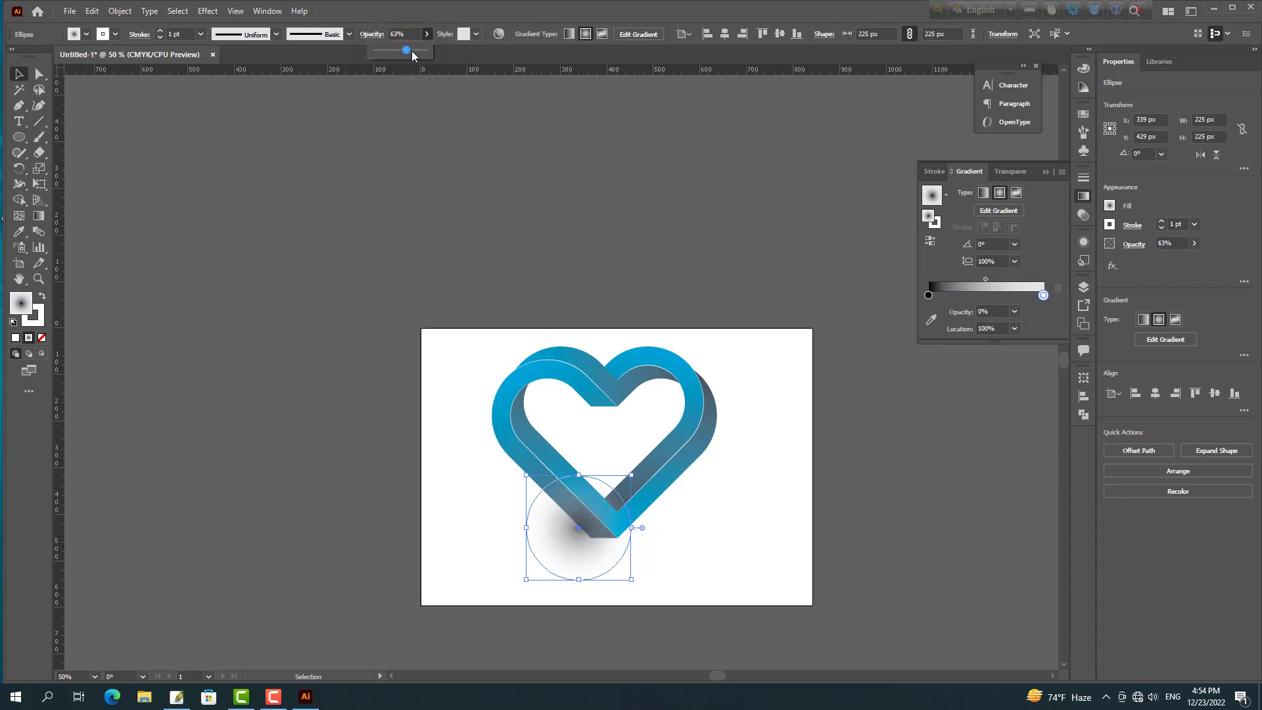
{"action": "left_click", "coordinate": [412, 52]}
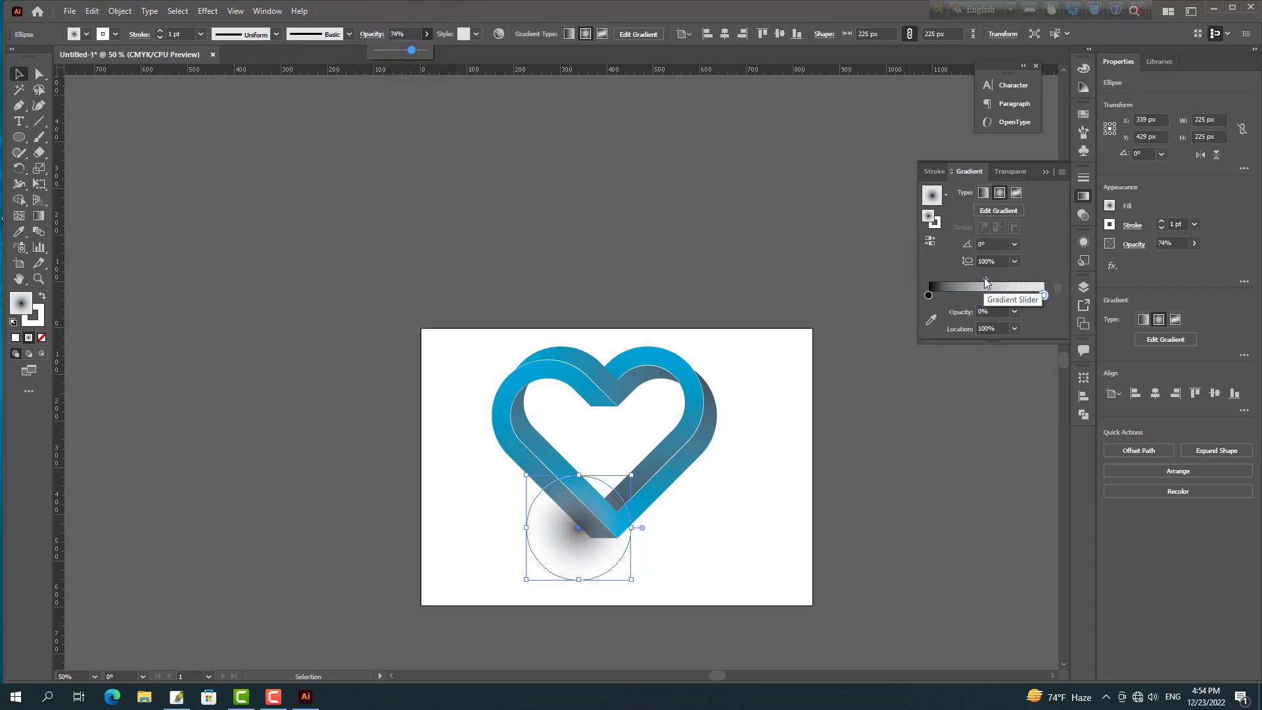
{"action": "left_click_drag", "start_coordinate": [985, 277], "coordinate": [993, 275]}
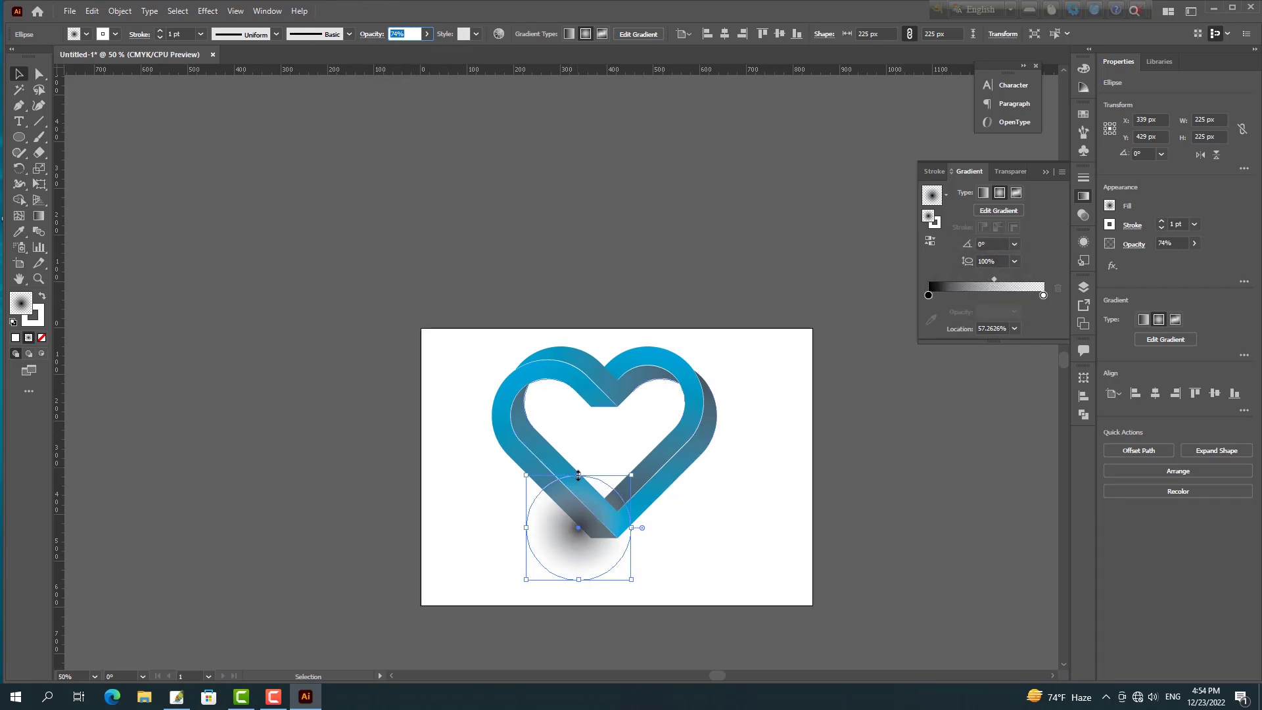
Reshape the circle into a flat 679 by 38 px ellipse under the heart's tip and set its blend mode to Multiply.
{"action": "left_click_drag", "start_coordinate": [579, 475], "coordinate": [842, 573]}
{"action": "left_click_drag", "start_coordinate": [708, 576], "coordinate": [673, 546]}
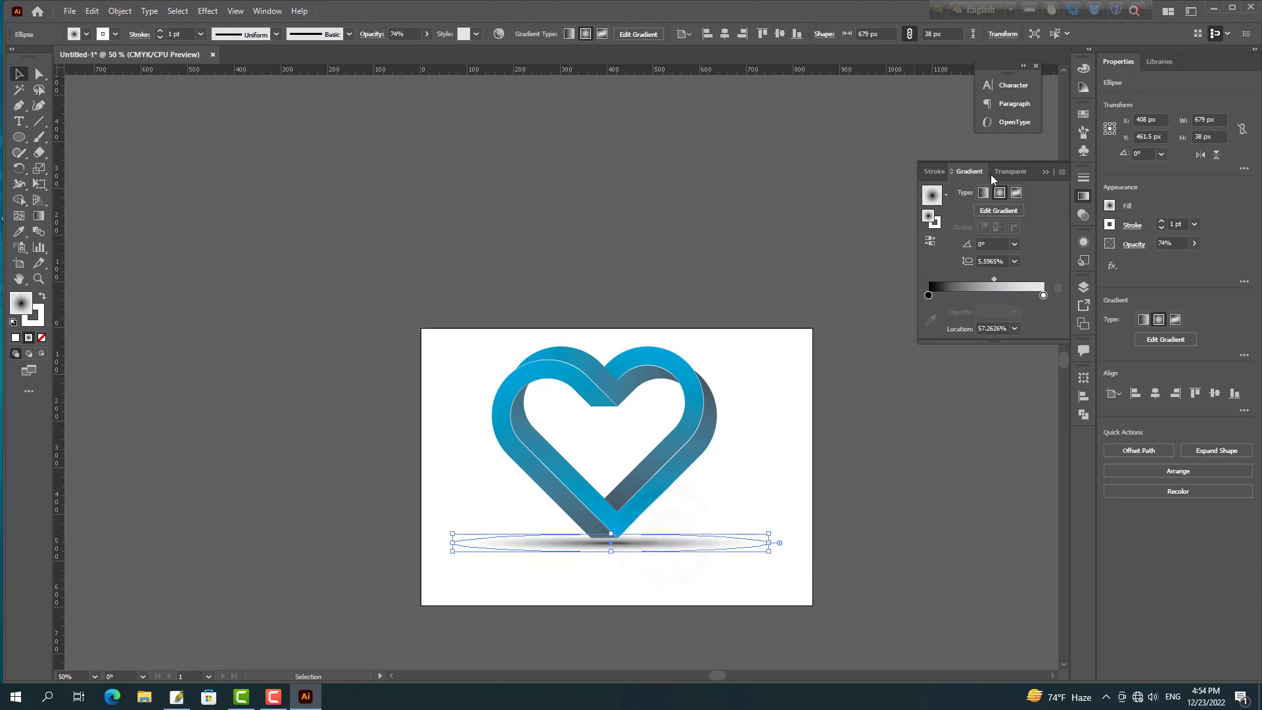
{"action": "left_click", "coordinate": [1013, 173]}
{"action": "left_click", "coordinate": [971, 191]}
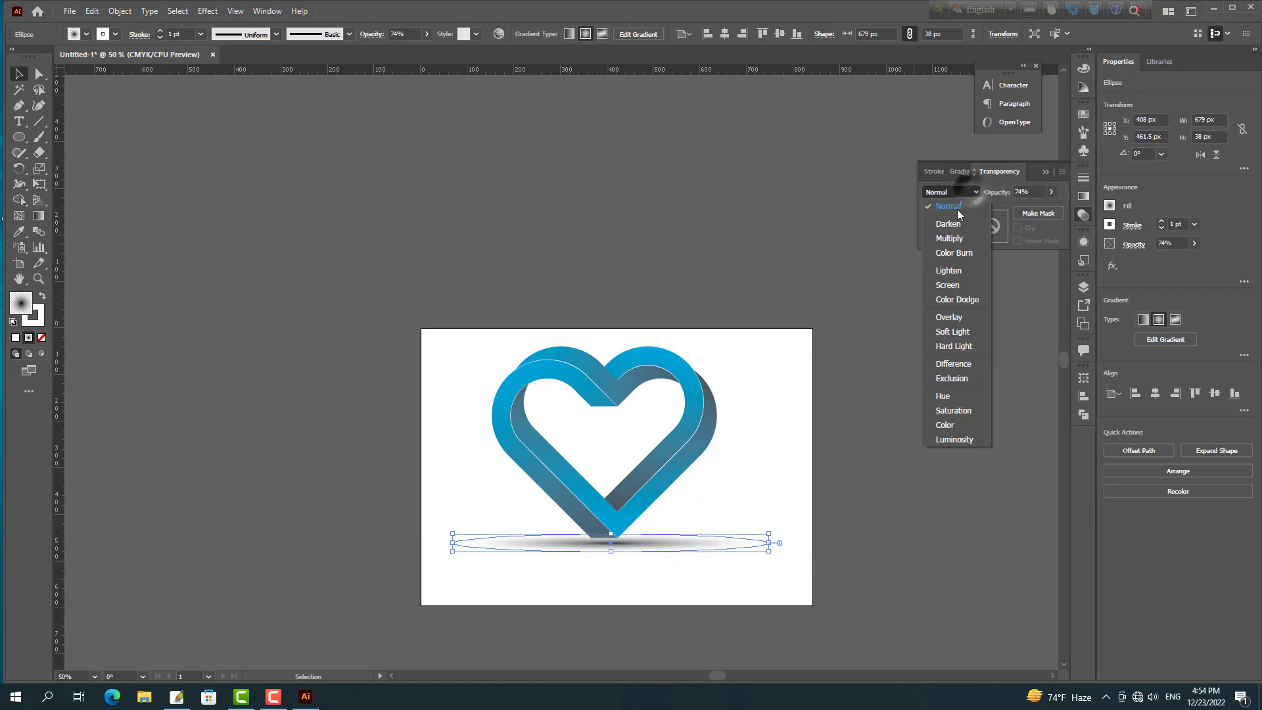
{"action": "left_click", "coordinate": [946, 239]}
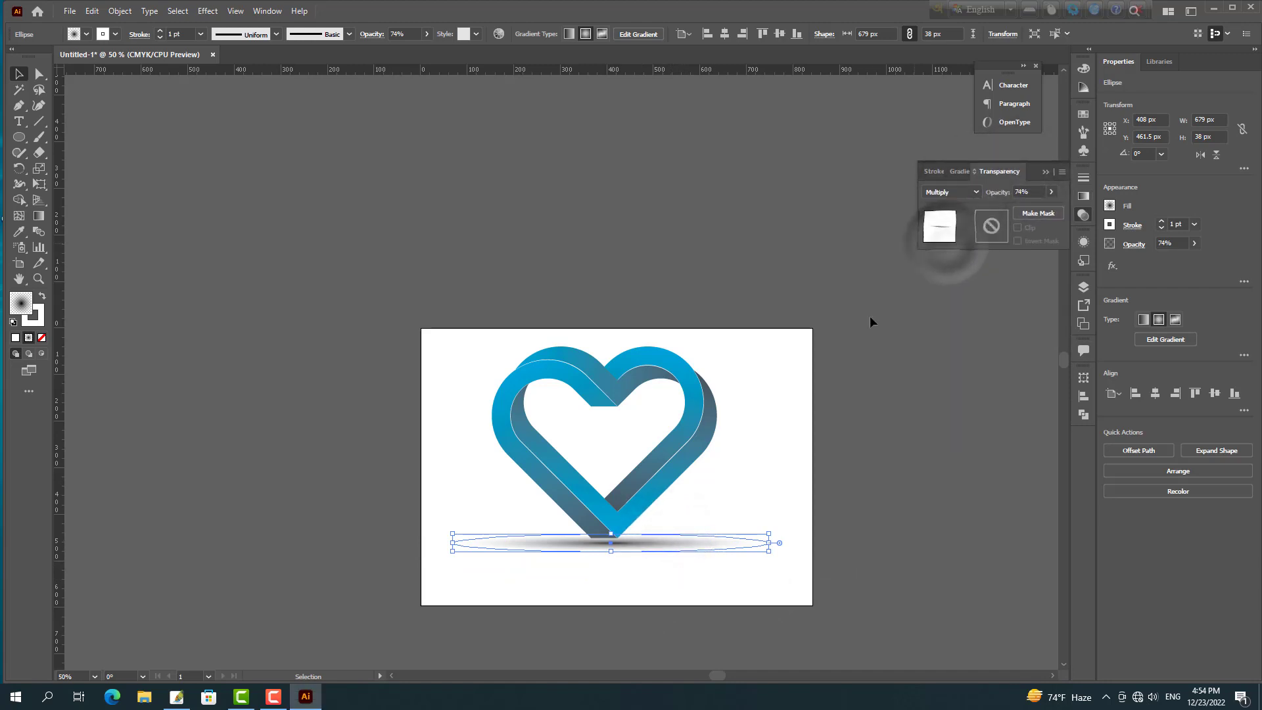
Move the shadow ellipse up to X 395 px, Y 447.5 px at the heart's base and send it to the back.
{"action": "left_click_drag", "start_coordinate": [656, 544], "coordinate": [650, 538]}
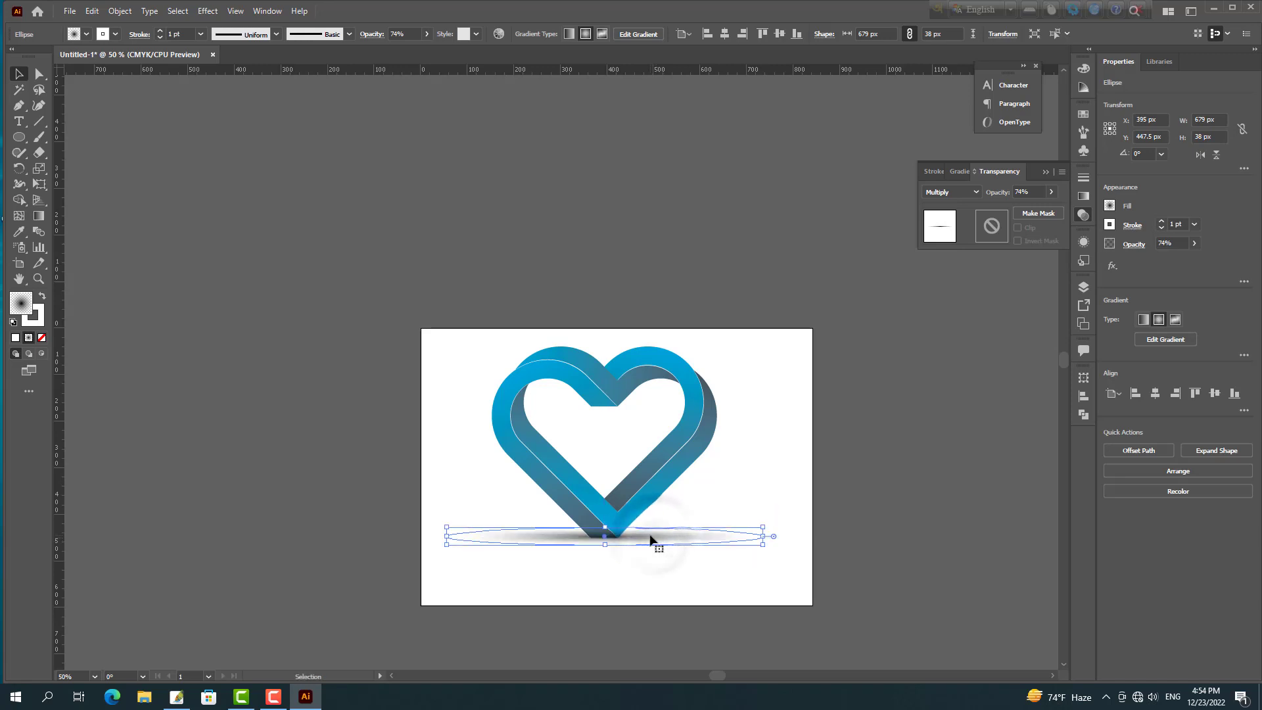
{"action": "right_click", "coordinate": [650, 538]}
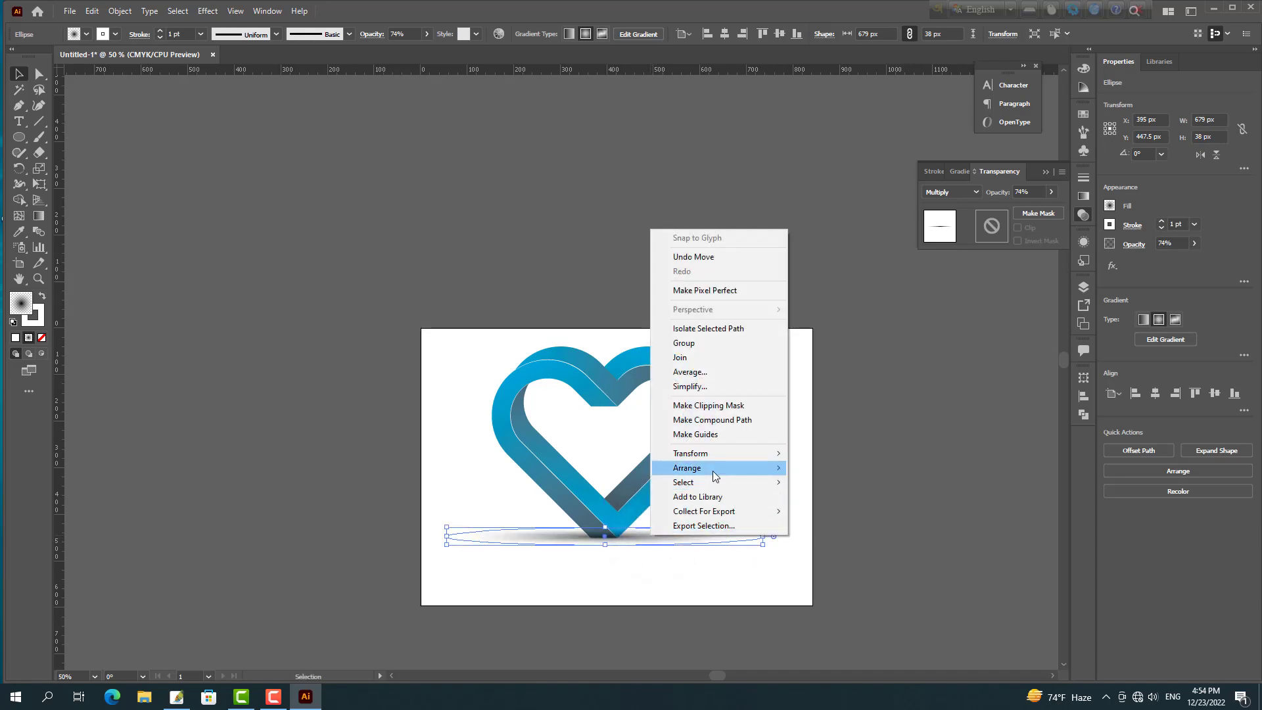
{"action": "mouse_move", "coordinate": [712, 471]}
{"action": "left_click", "coordinate": [828, 513]}
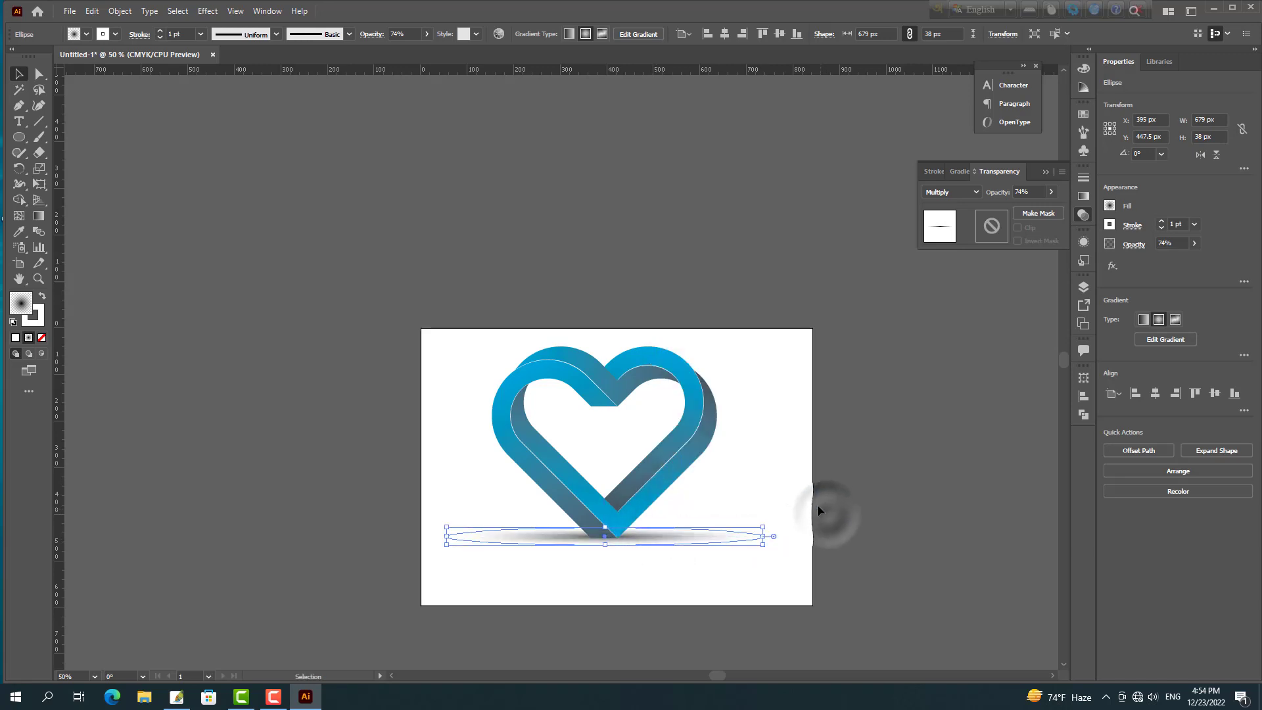
Nudge the shadow ellipse to X 400 px, Y 451.5 px beneath the heart's bottom tip.
{"action": "key", "text": "Down"}
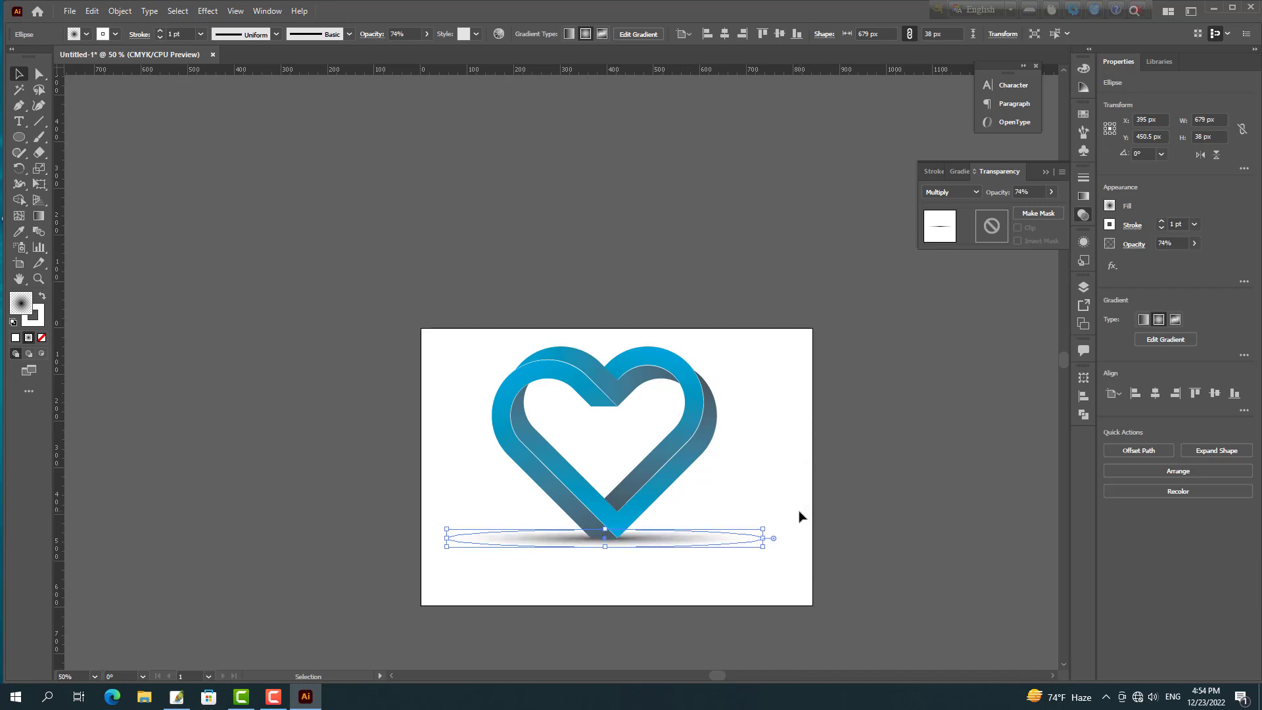
{"action": "key", "text": "Right"}
{"action": "key", "text": "Right"}
{"action": "key", "text": "Right"}
{"action": "key", "text": "Right"}
{"action": "key", "text": "Down"}
{"action": "key", "text": "Down"}
{"action": "key", "text": "Up"}
{"action": "key", "text": "Up"}
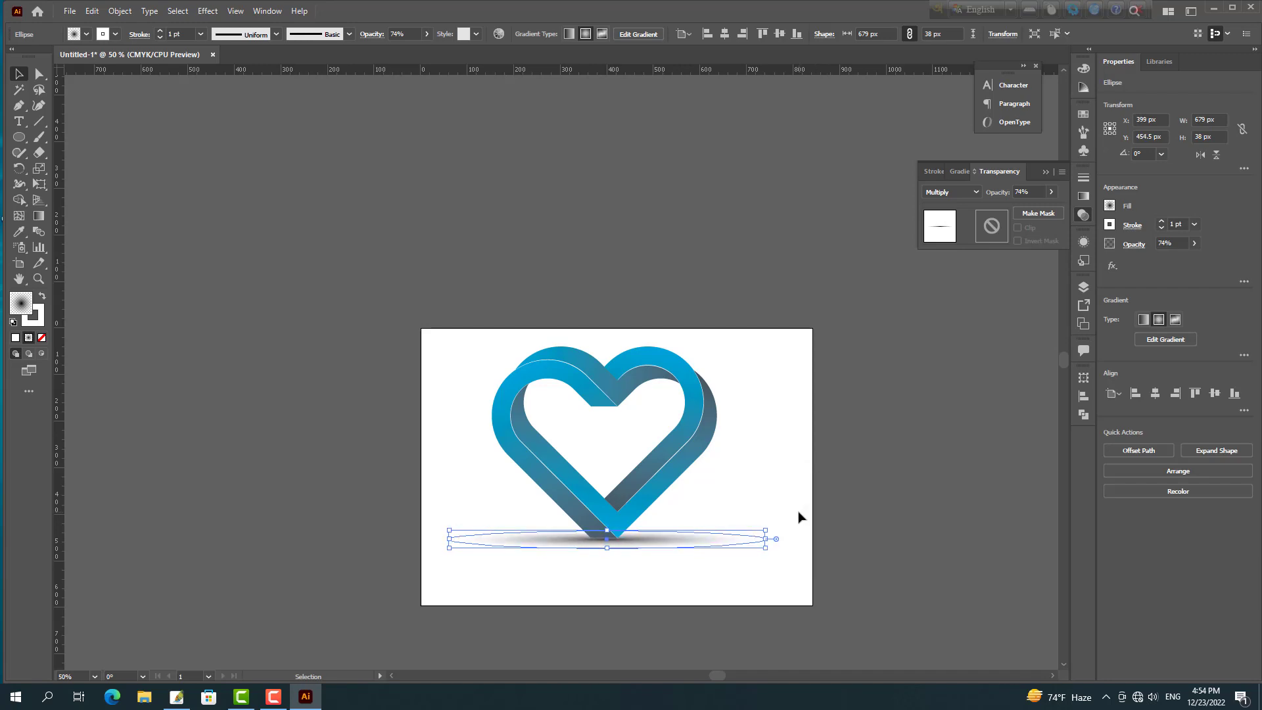
{"action": "key", "text": "Right"}
{"action": "key", "text": "Up"}
{"action": "scroll", "coordinate": [722, 402], "scroll_direction": "up", "scroll_amount": 2}
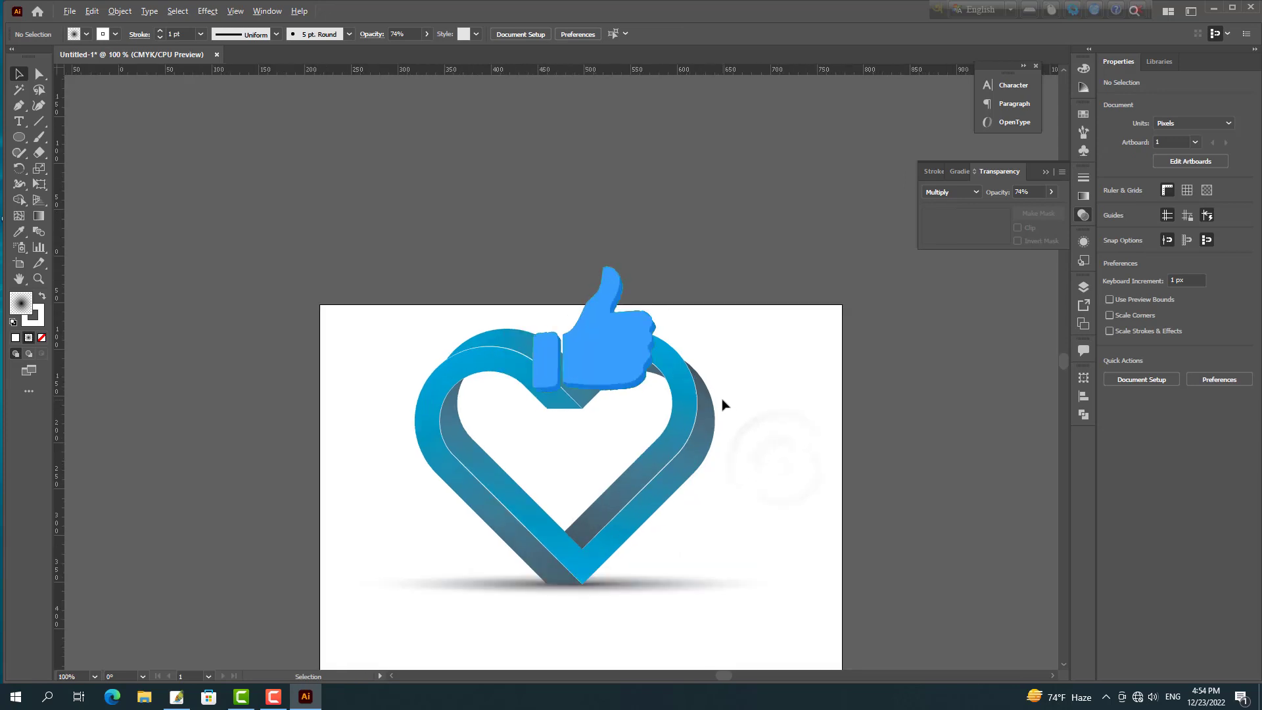
{"action": "left_click_drag", "start_coordinate": [772, 575], "coordinate": [827, 385]}
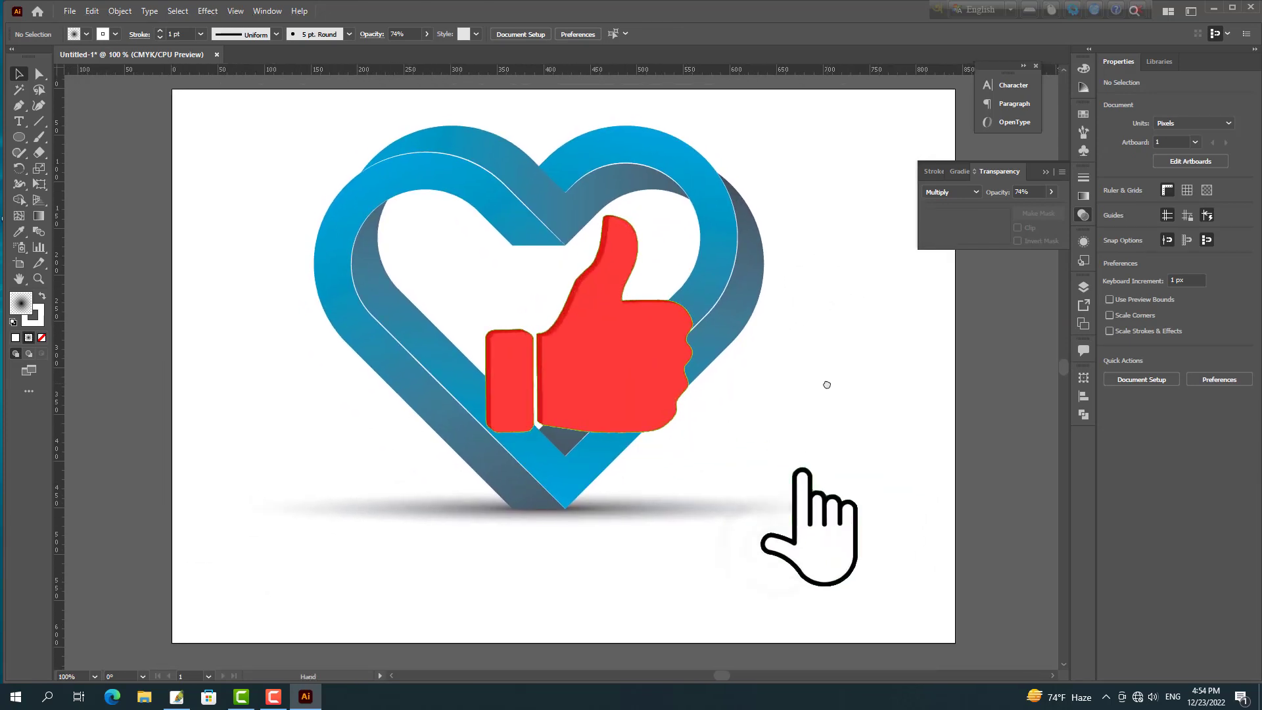
{"action": "left_click", "coordinate": [692, 511]}
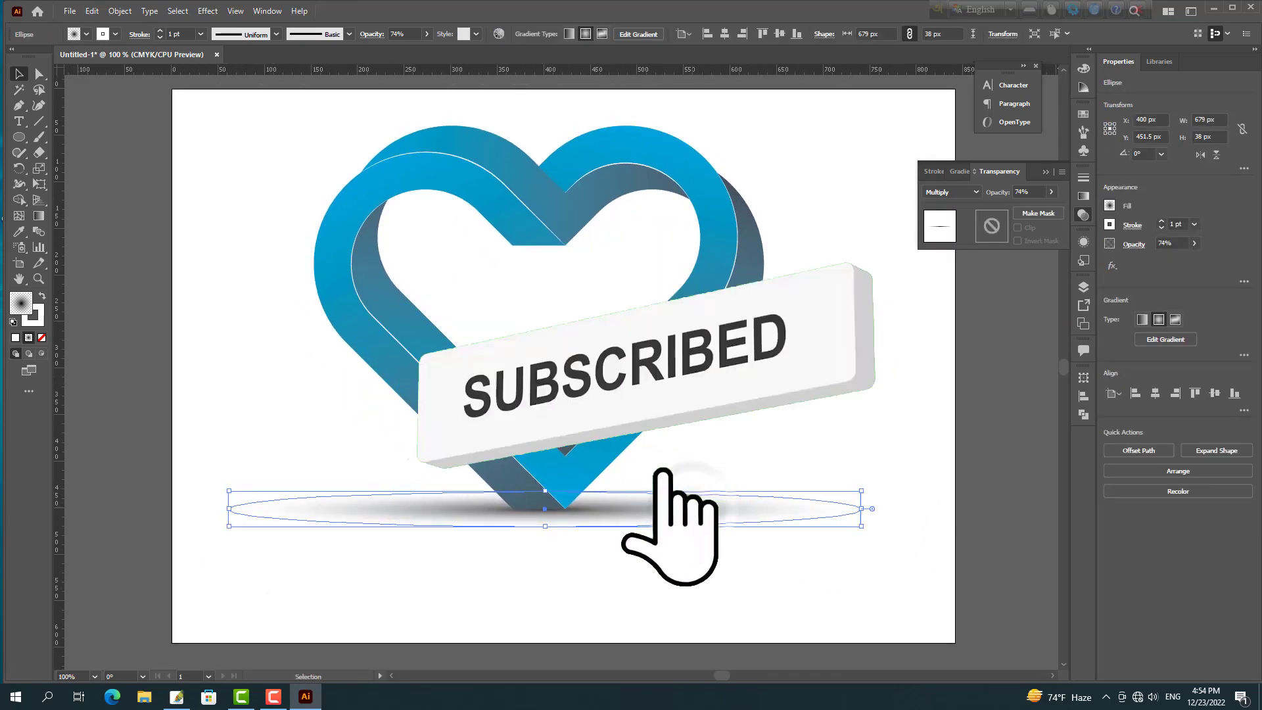
{"action": "left_click", "coordinate": [810, 444]}
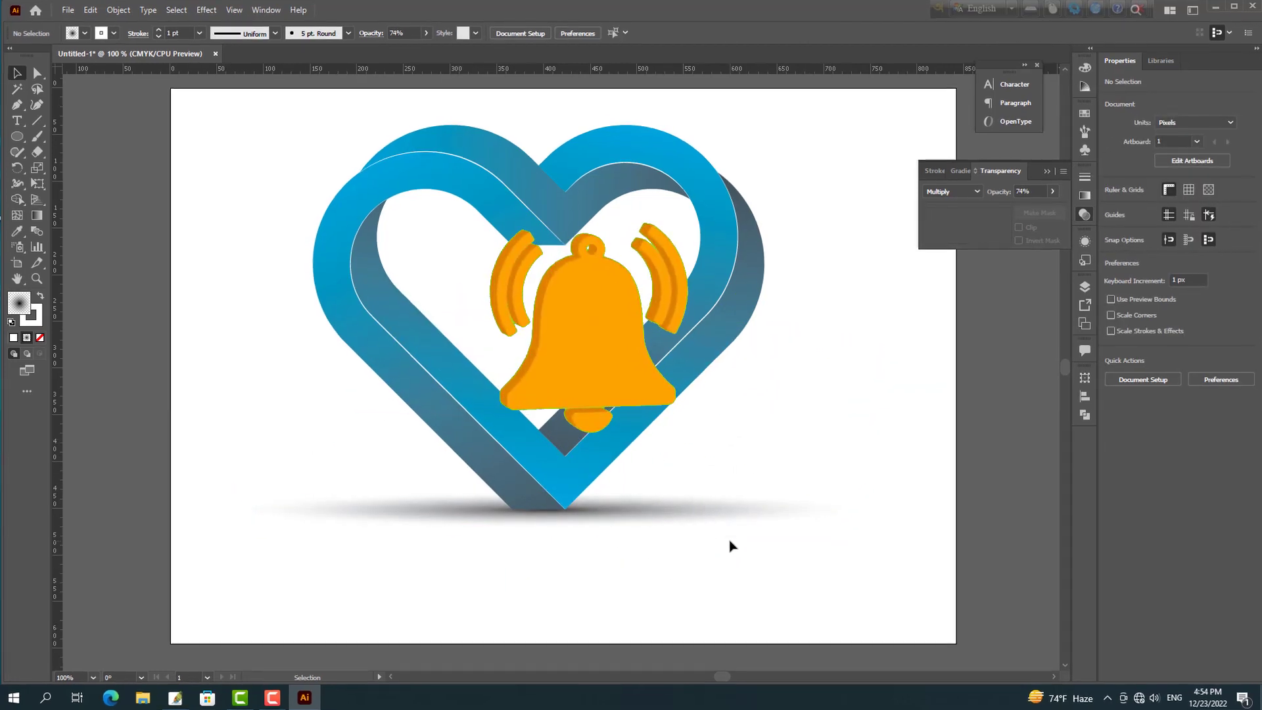
{"action": "left_click", "coordinate": [693, 512]}
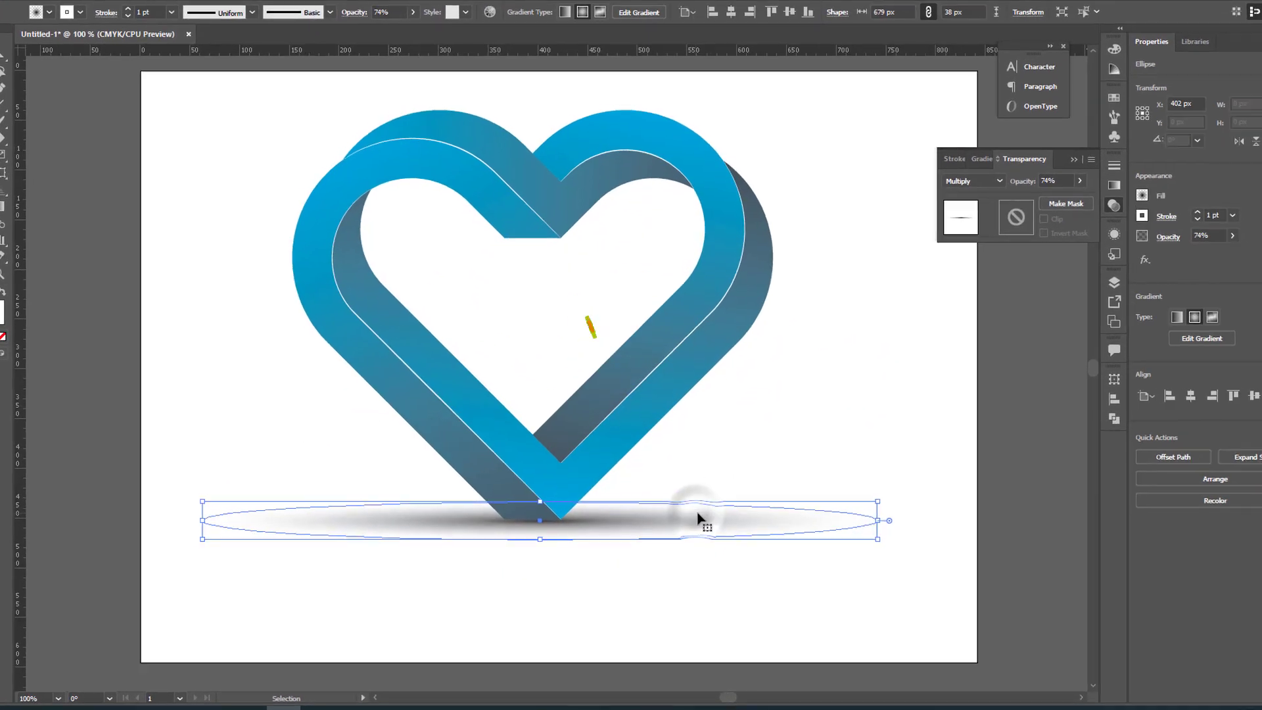
{"action": "left_click", "coordinate": [792, 454]}
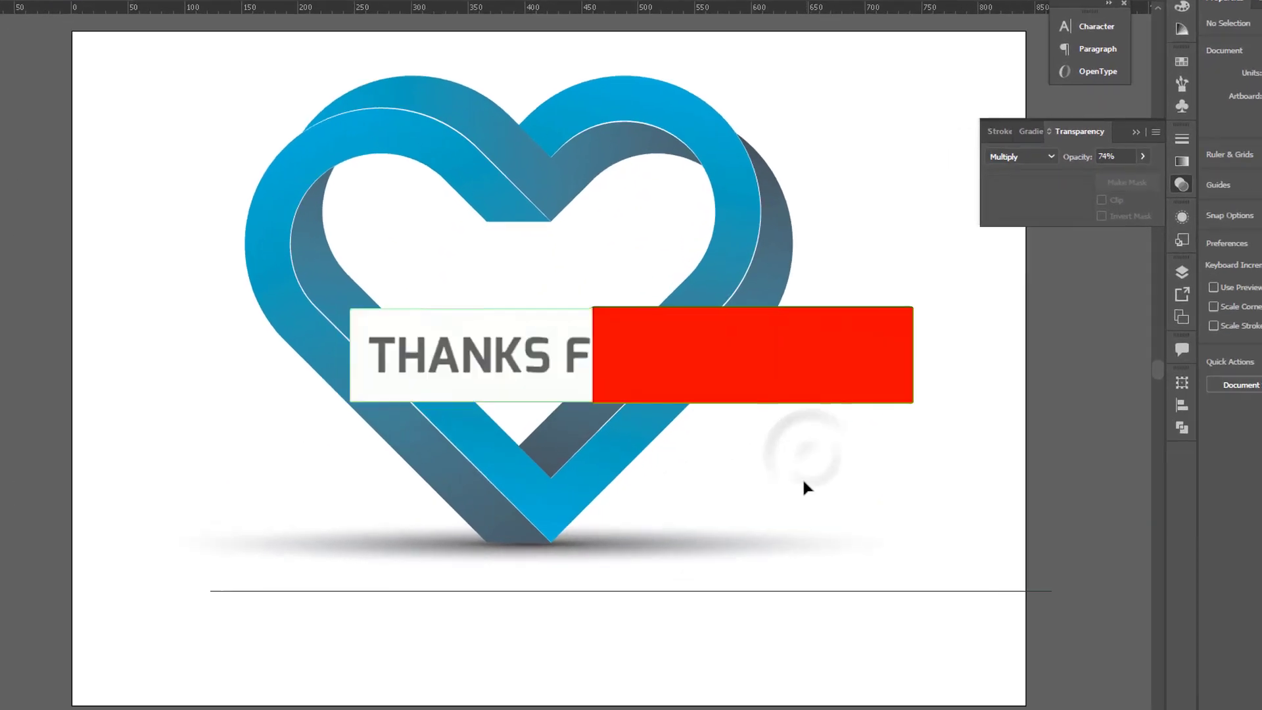